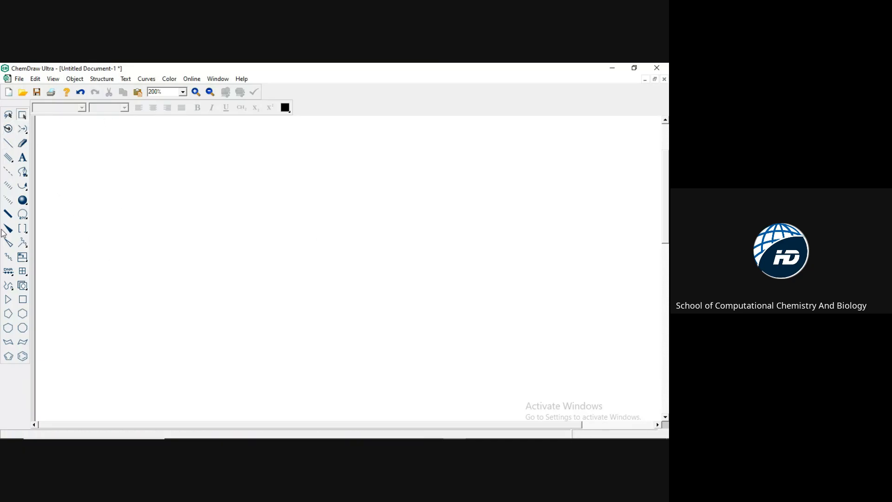
{"action": "left_click", "coordinate": [19, 79]}
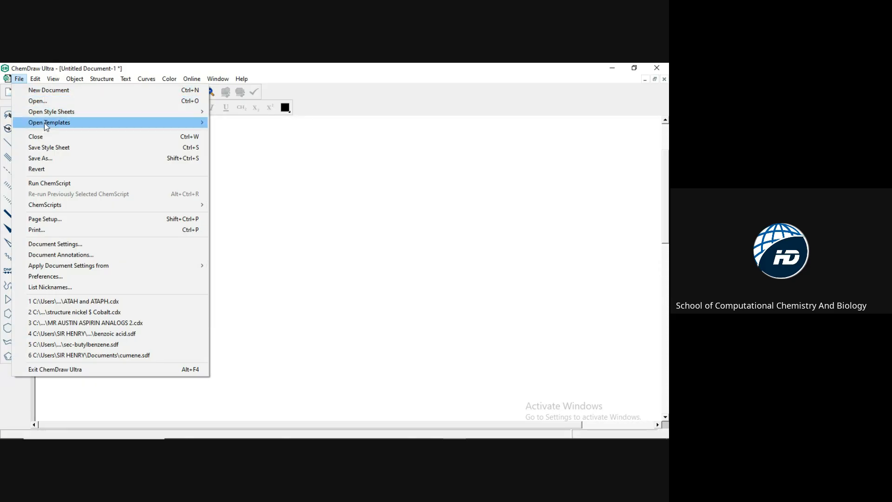
{"action": "mouse_move", "coordinate": [44, 124]}
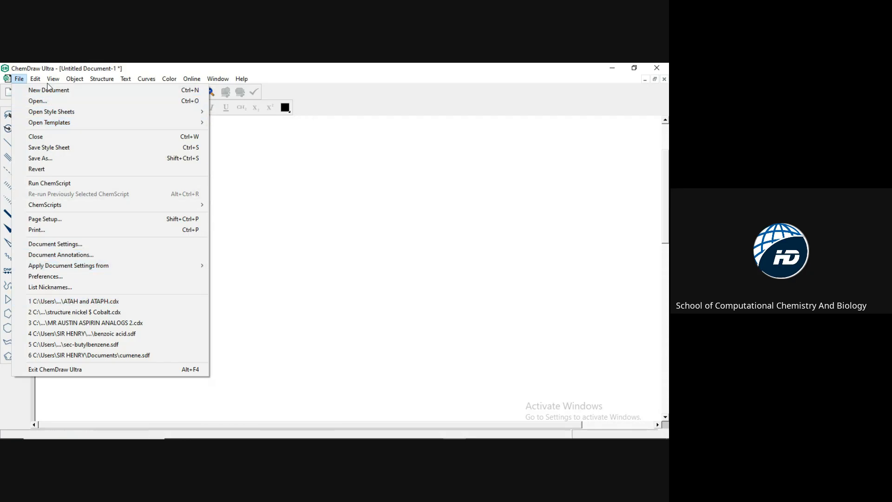
{"action": "mouse_move", "coordinate": [42, 82]}
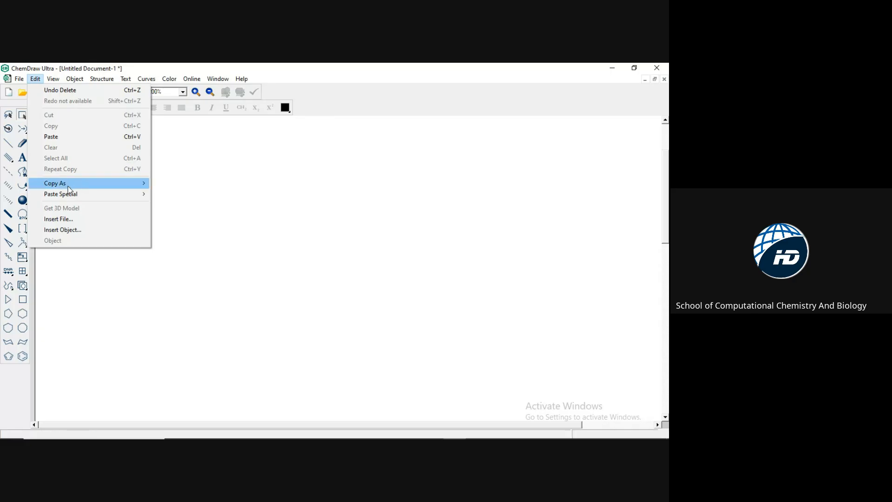
{"action": "mouse_move", "coordinate": [68, 186]}
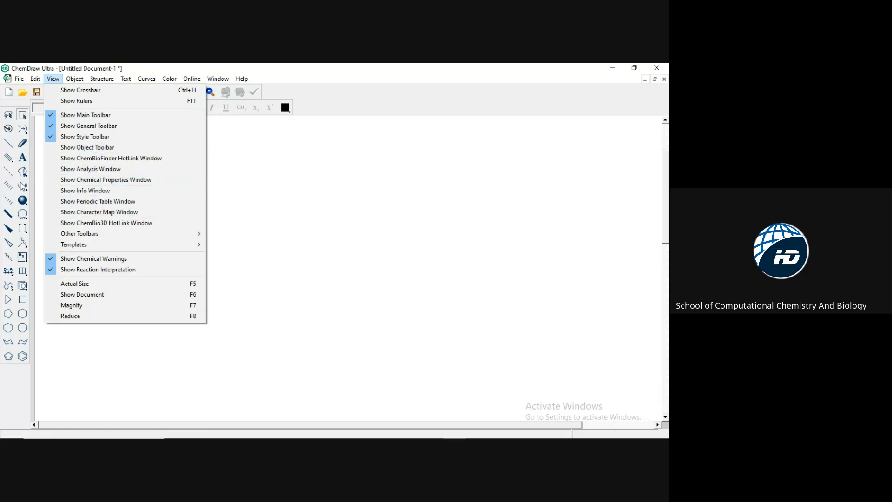
Show and close the Analysis window and the Chemical Properties window to examine the properties each one offers.
{"action": "left_click", "coordinate": [85, 173]}
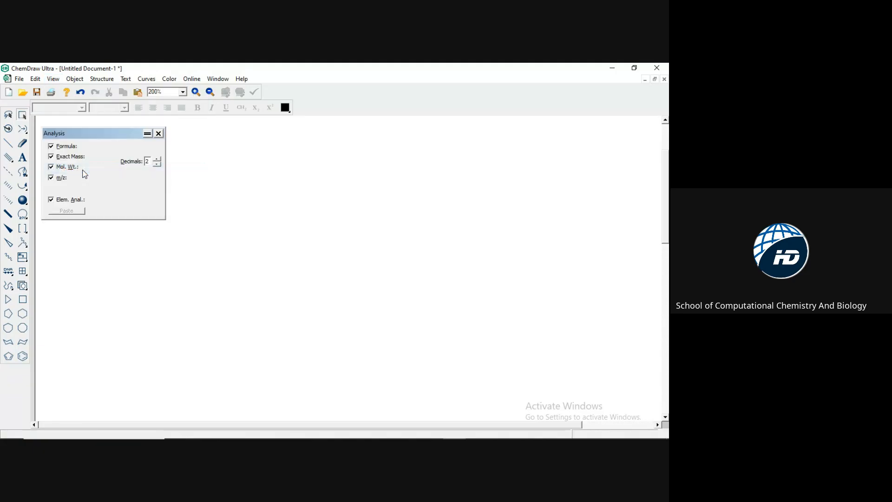
{"action": "left_click", "coordinate": [159, 134]}
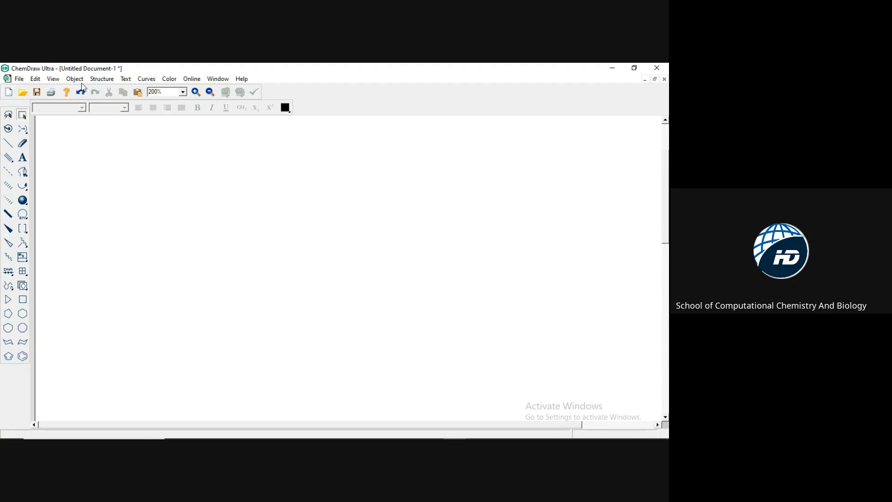
{"action": "left_click", "coordinate": [52, 79]}
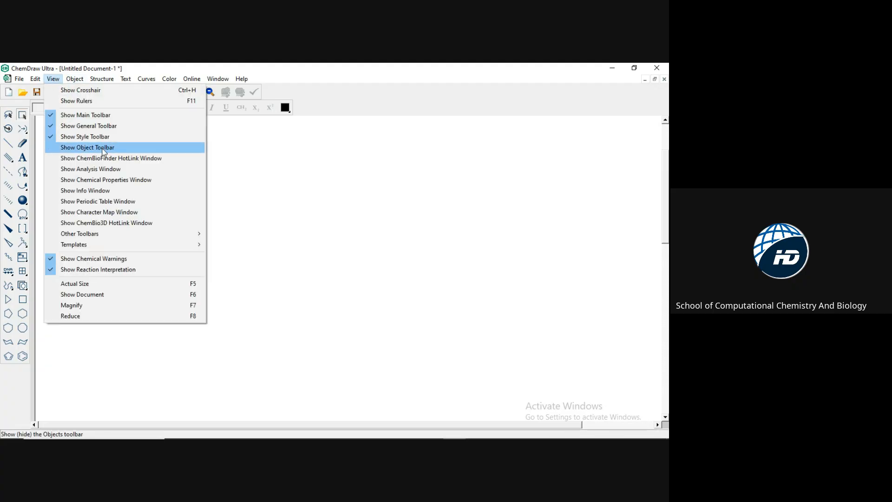
{"action": "left_click", "coordinate": [113, 184]}
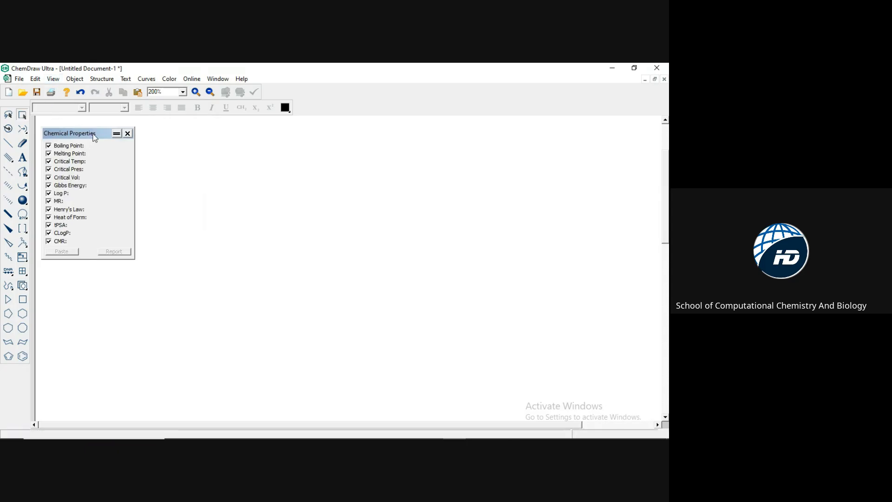
{"action": "left_click", "coordinate": [127, 133]}
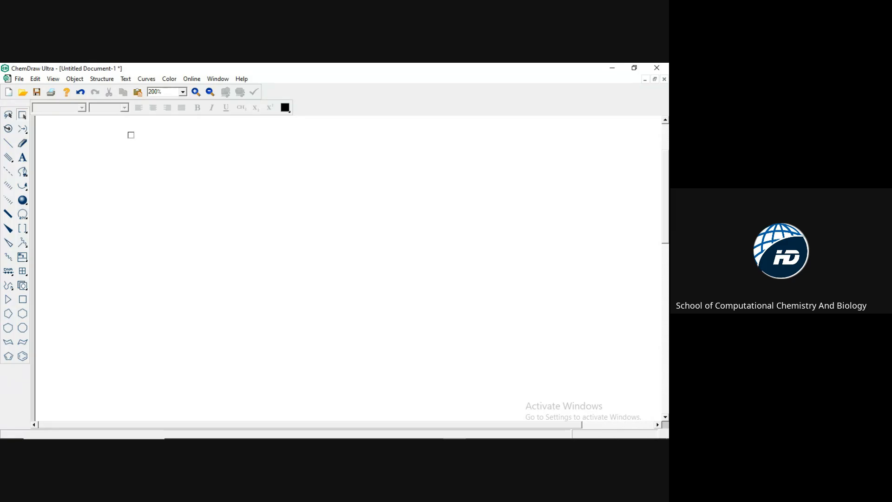
{"action": "left_click", "coordinate": [54, 79]}
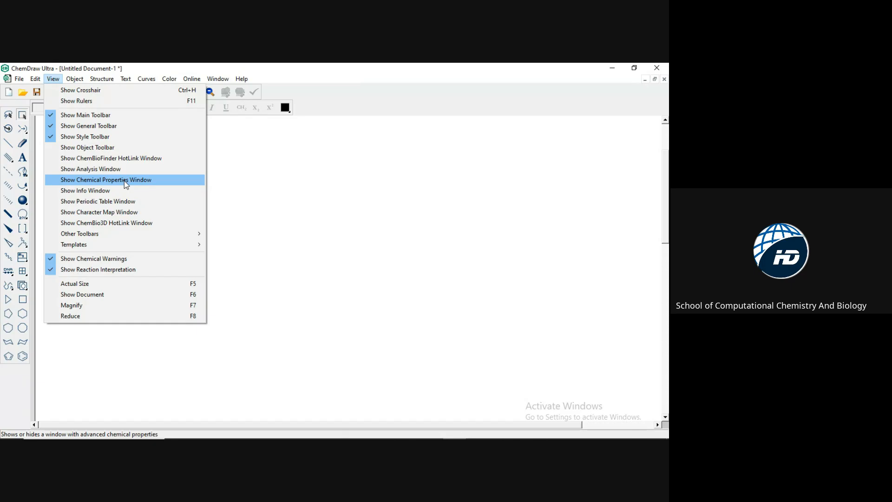
{"action": "mouse_move", "coordinate": [144, 233]}
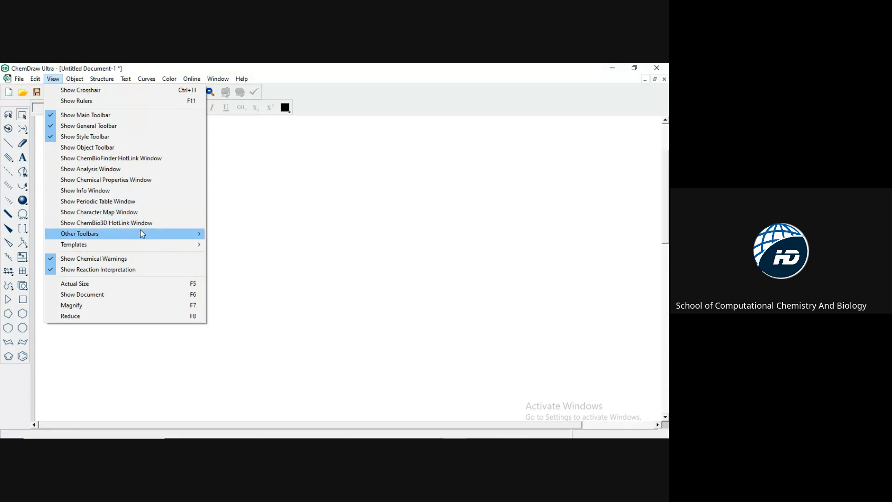
{"action": "mouse_move", "coordinate": [81, 83]}
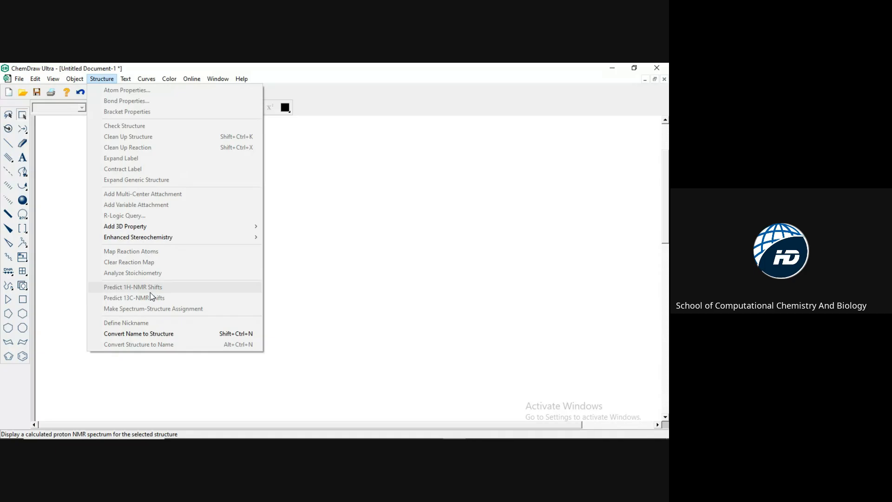
{"action": "mouse_move", "coordinate": [133, 82]}
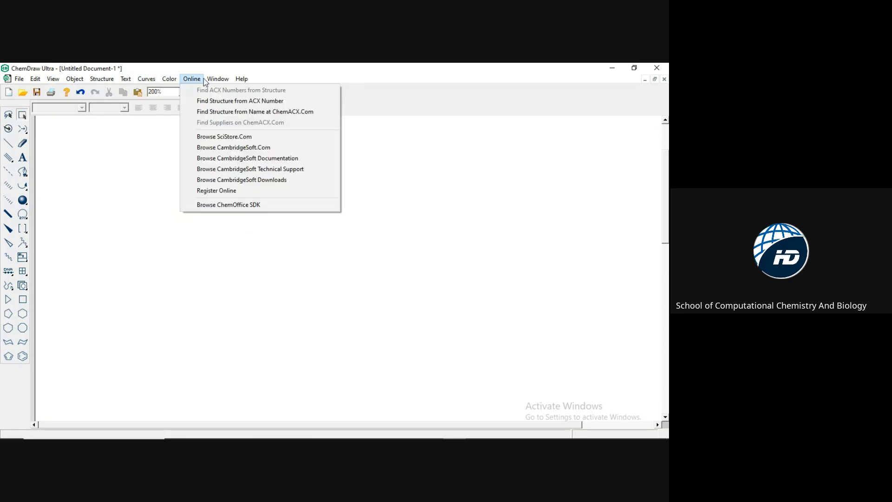
{"action": "mouse_move", "coordinate": [206, 82]}
{"action": "left_click", "coordinate": [131, 287]}
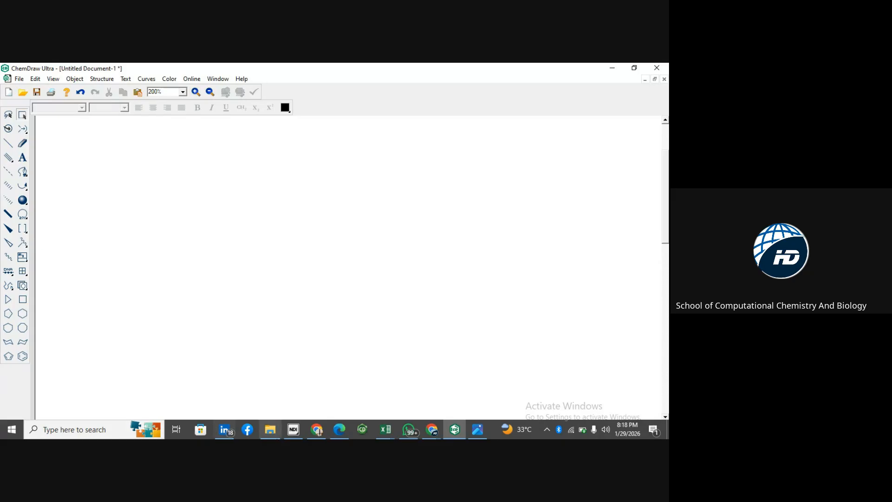
Switch to File Explorer and open the Beginners course JPG image from the Documents folder.
{"action": "left_click", "coordinate": [477, 430]}
{"action": "left_click", "coordinate": [477, 430]}
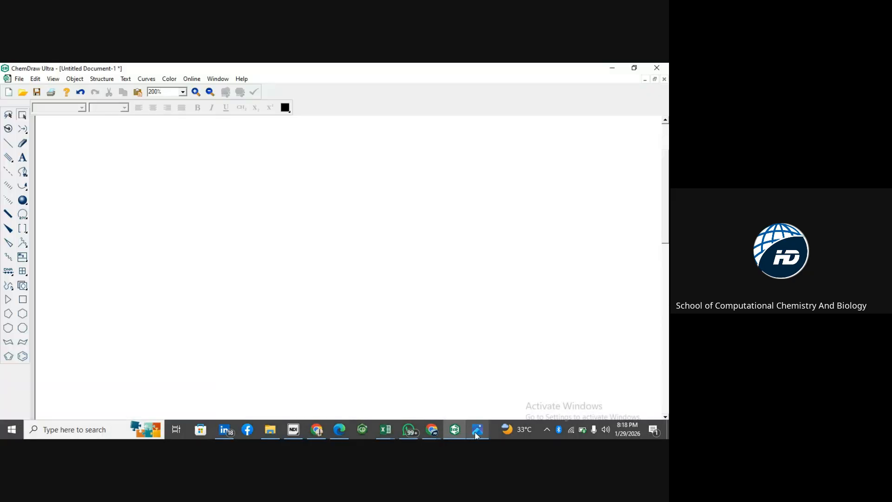
{"action": "left_click", "coordinate": [270, 430]}
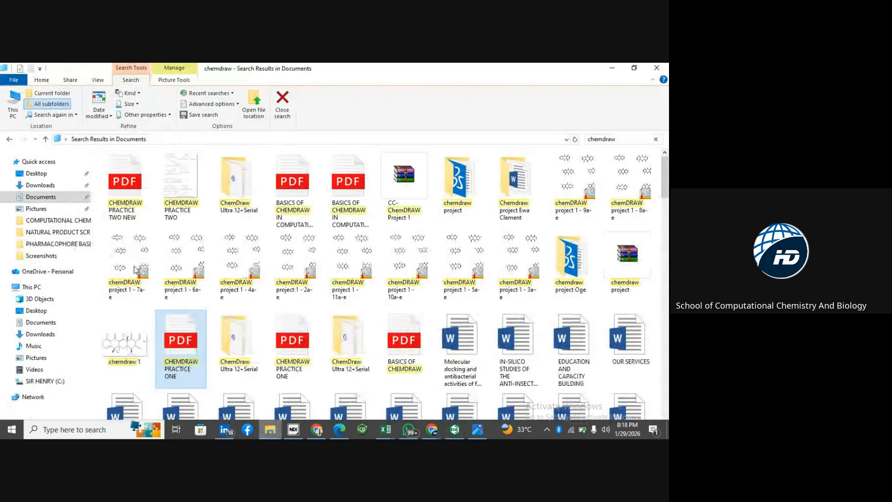
{"action": "left_click", "coordinate": [54, 197]}
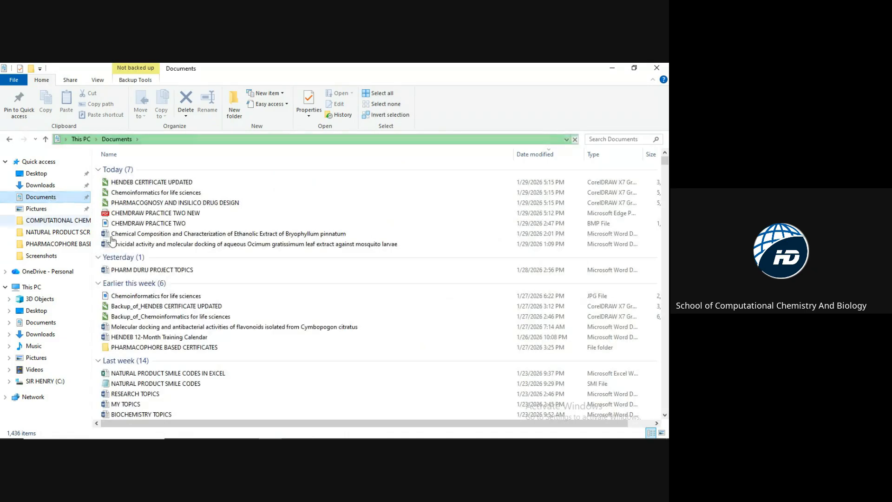
{"action": "left_click", "coordinate": [141, 306]}
{"action": "key", "text": "Down"}
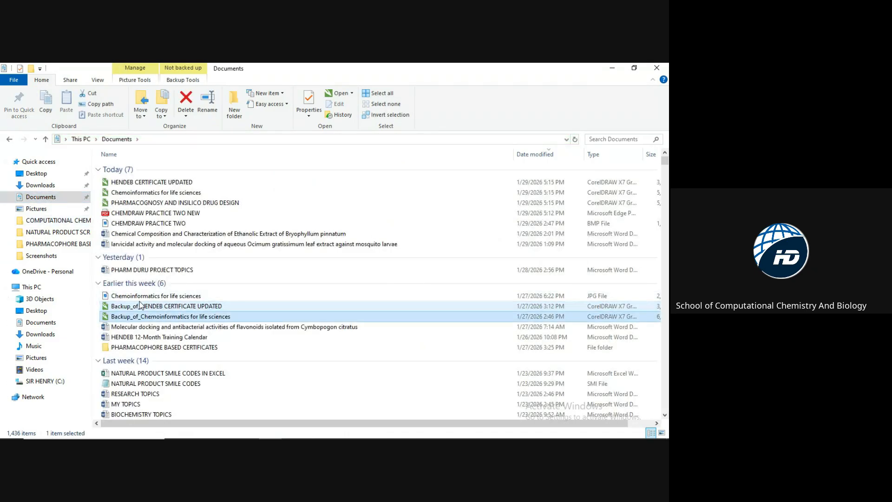
{"action": "key", "text": "b"}
{"action": "key", "text": "b"}
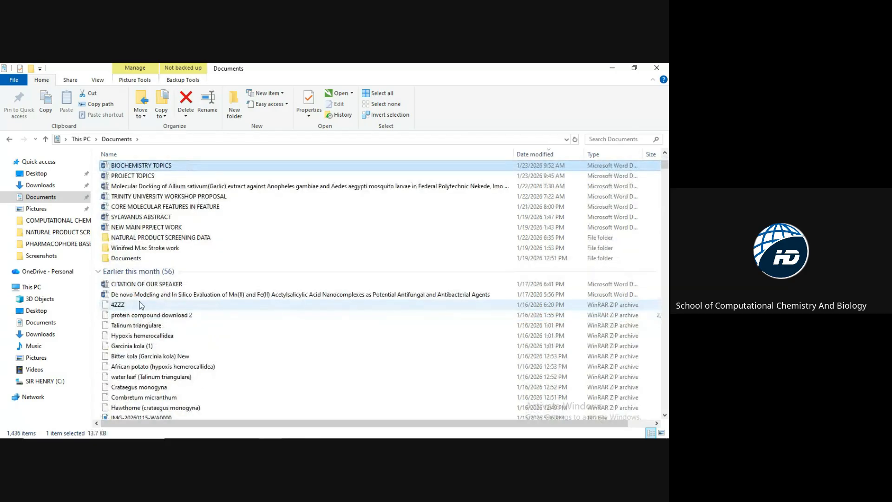
{"action": "key", "text": "b"}
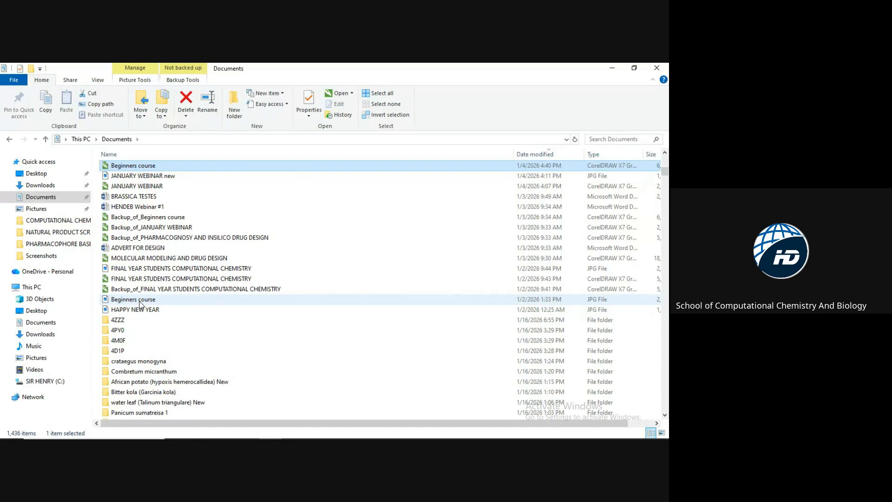
{"action": "left_click", "coordinate": [163, 300]}
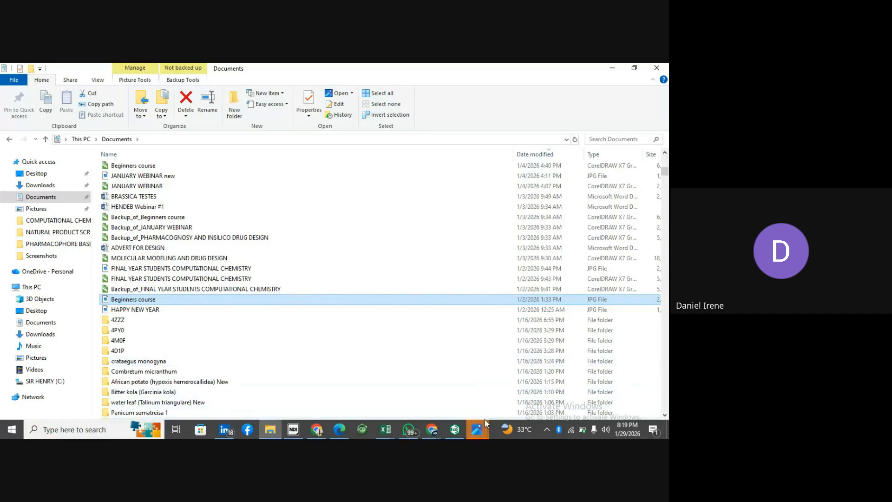
Switch to the Beginners course image in Photos, maximize its window and examine the course outline.
{"action": "left_click", "coordinate": [480, 432]}
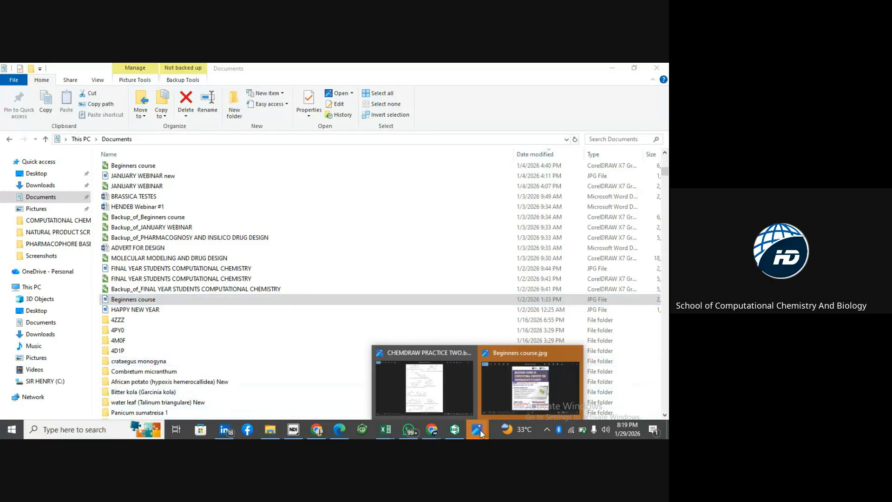
{"action": "left_click", "coordinate": [556, 390]}
{"action": "left_click", "coordinate": [479, 86]}
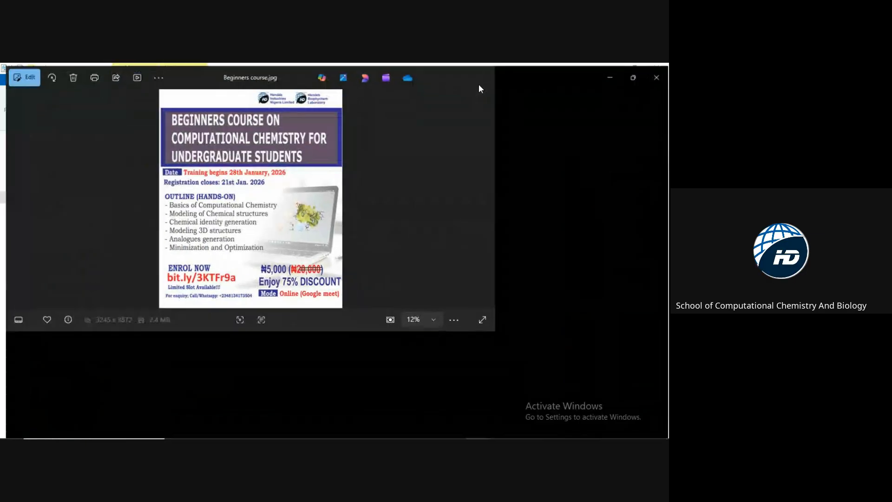
{"action": "scroll", "coordinate": [296, 226], "scroll_direction": "up", "scroll_amount": 2}
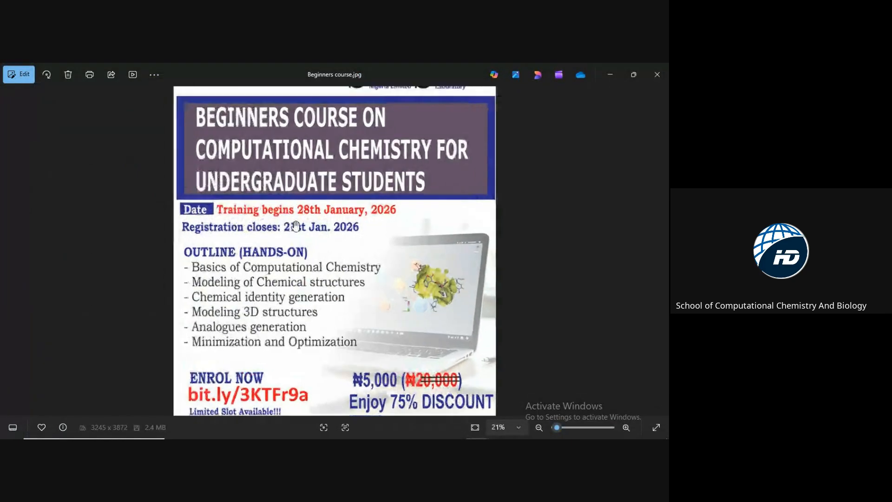
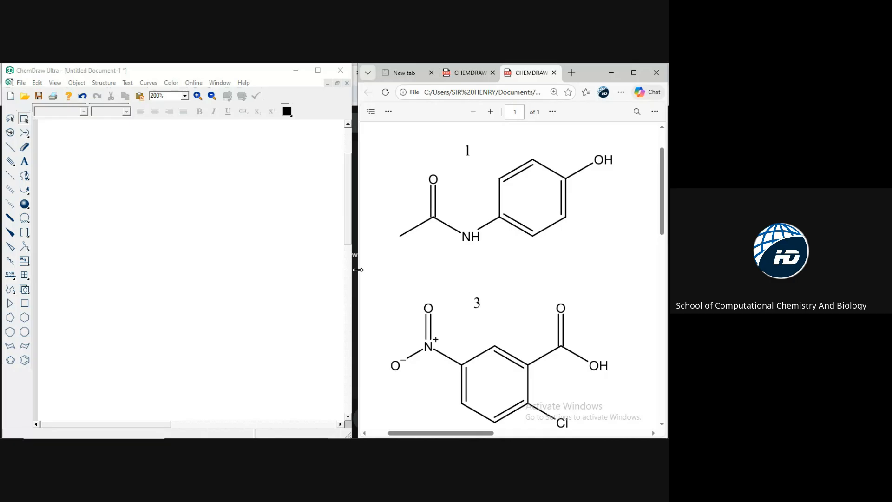
Widen the ChemDraw window beside the practice PDF, keeping structure 1 of the PDF in view.
{"action": "left_click_drag", "start_coordinate": [358, 269], "coordinate": [398, 291]}
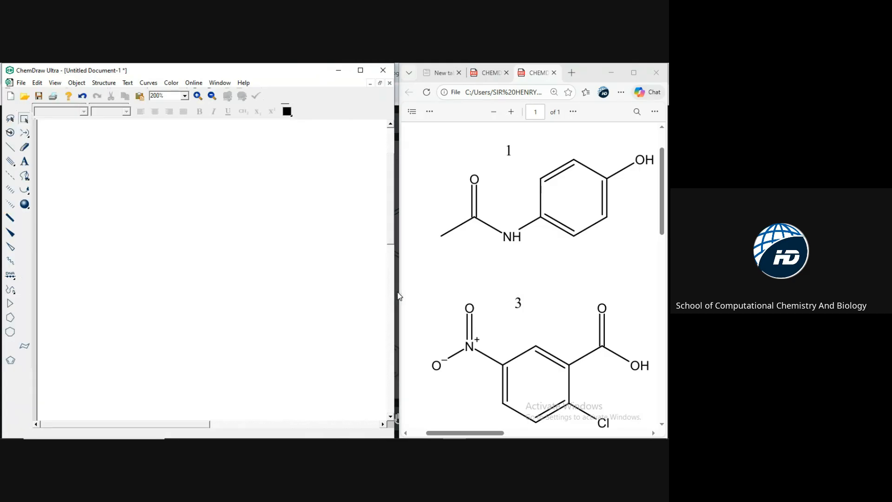
{"action": "left_click", "coordinate": [512, 288]}
{"action": "left_click_drag", "start_coordinate": [476, 432], "coordinate": [476, 433]}
{"action": "scroll", "coordinate": [479, 434], "scroll_direction": "right", "scroll_amount": 2}
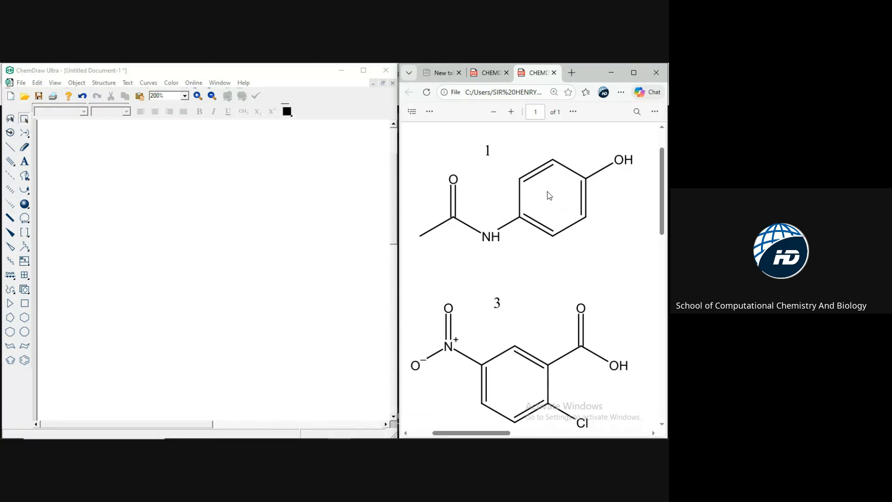
Draw a benzene ring on the blank page and attach a single bond to its upper-right carbon.
{"action": "left_click", "coordinate": [24, 361]}
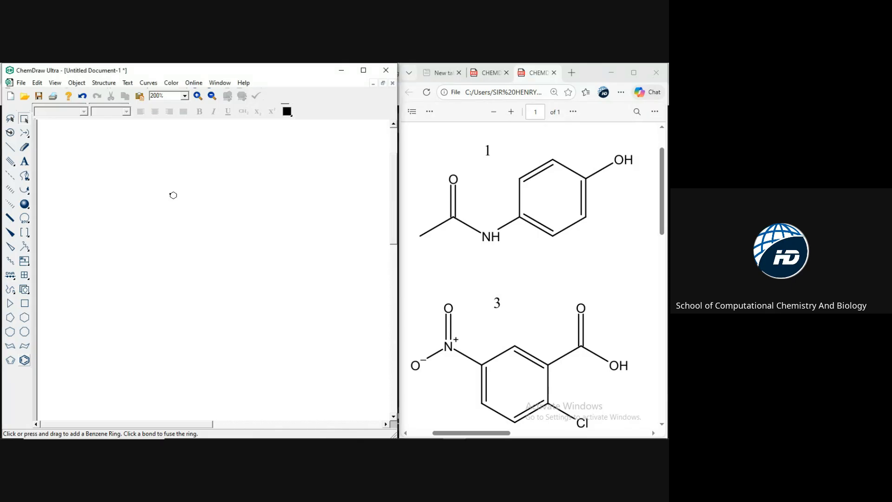
{"action": "left_click", "coordinate": [173, 195]}
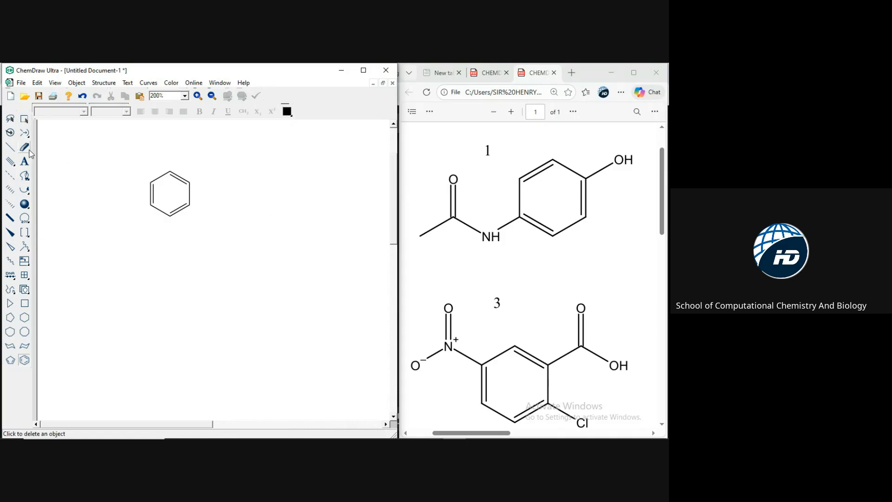
{"action": "left_click", "coordinate": [10, 149]}
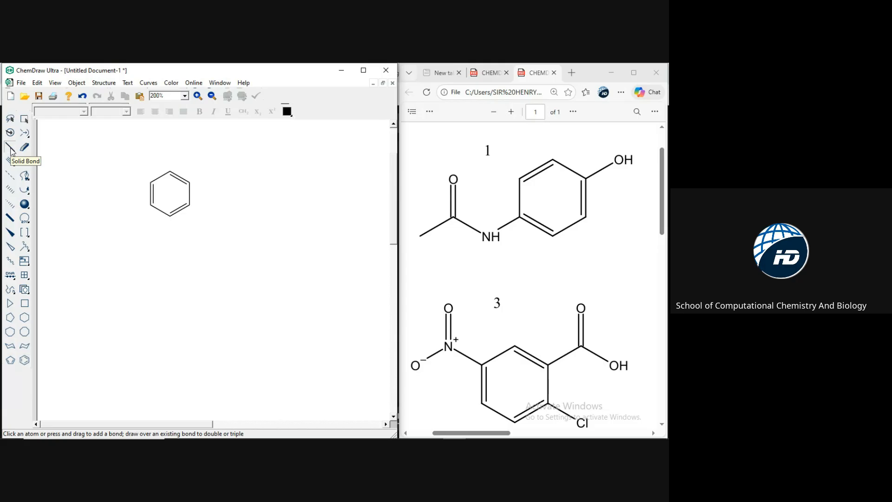
{"action": "left_click", "coordinate": [190, 182]}
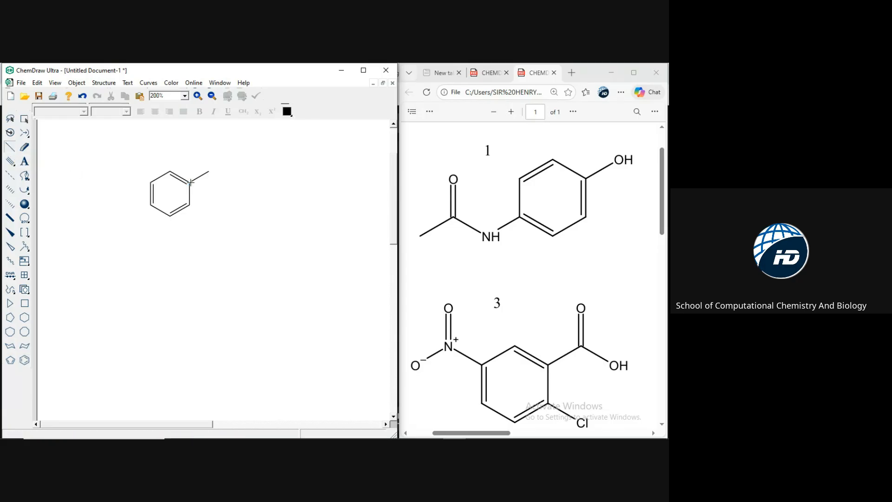
Build a side chain from the ring's lower-left carbon, ending in a carbon with a methyl branch and an upward double bond.
{"action": "left_click", "coordinate": [149, 205]}
{"action": "left_click", "coordinate": [131, 217]}
{"action": "left_click", "coordinate": [112, 205]}
{"action": "left_click", "coordinate": [112, 205]}
{"action": "left_click", "coordinate": [112, 203]}
Label the double bond's end O, the chain atom next to the ring NH, and the end of the upper-right bond OH.
{"action": "left_click", "coordinate": [24, 162]}
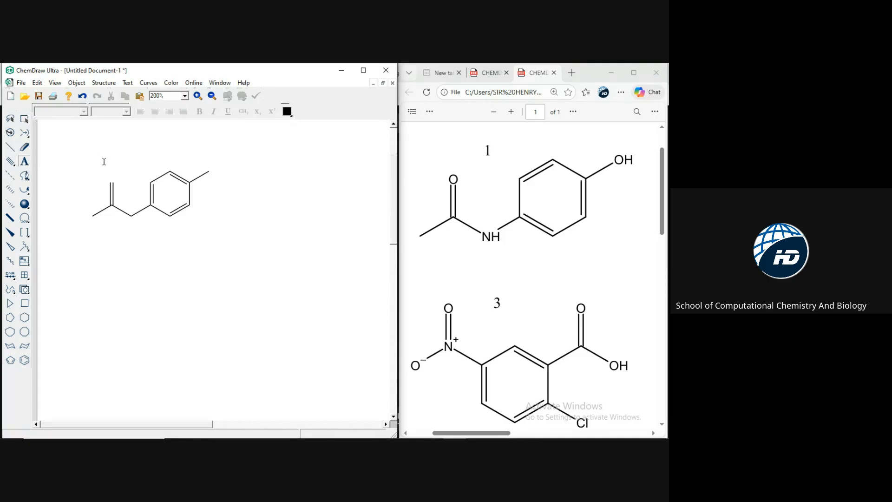
{"action": "left_click", "coordinate": [112, 183]}
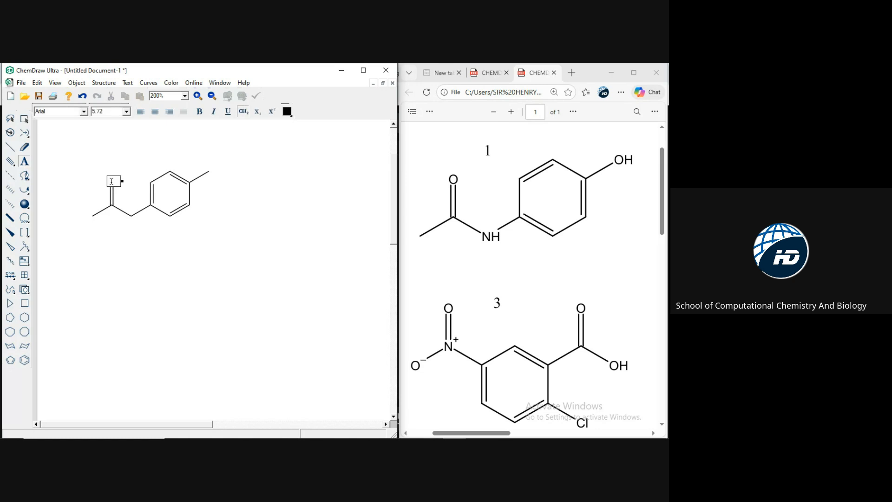
{"action": "type", "text": "O"}
{"action": "left_click", "coordinate": [132, 217]}
{"action": "type", "text": "NH"}
{"action": "left_click", "coordinate": [210, 170]}
{"action": "type", "text": "OH"}
{"action": "left_click", "coordinate": [23, 119]}
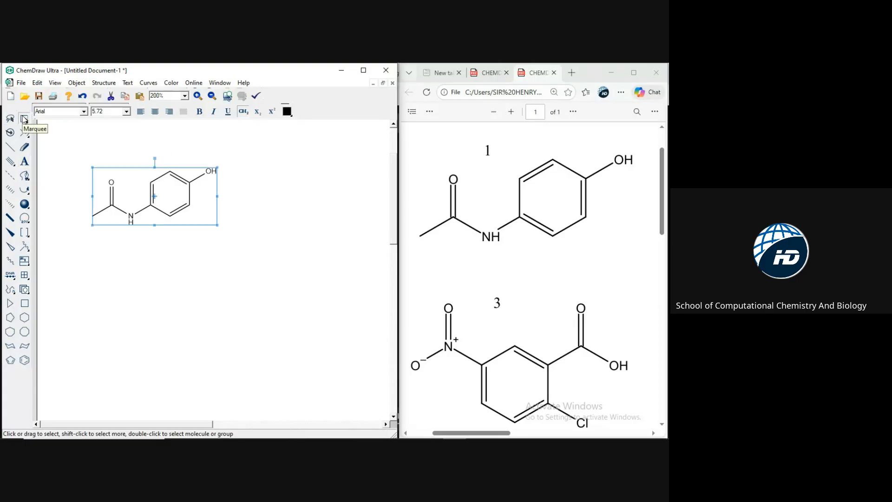
{"action": "left_click", "coordinate": [242, 270]}
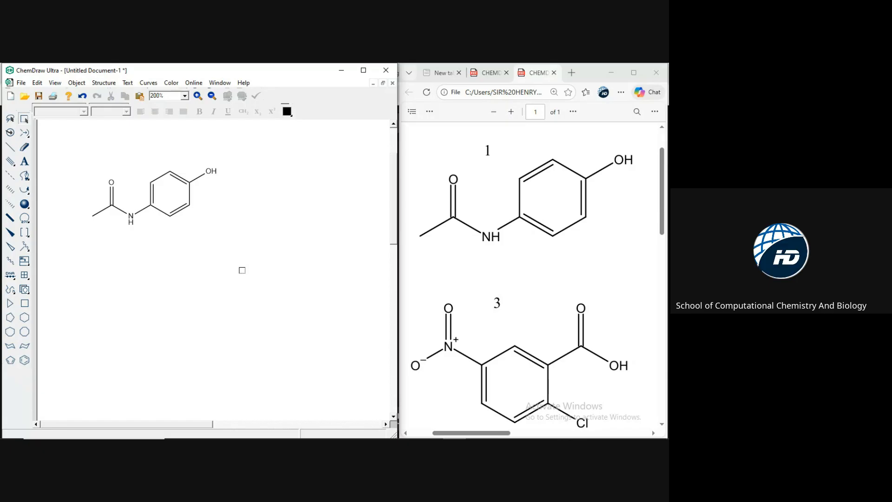
Undo the most recent atom labels and delete the whole drawn structure from the page.
{"action": "key", "text": "ctrl+z"}
{"action": "key", "text": "ctrl+z"}
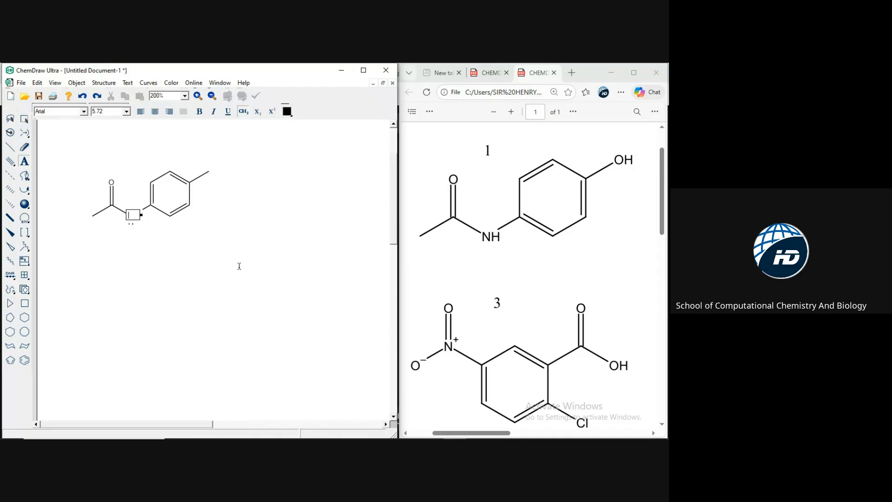
{"action": "left_click", "coordinate": [25, 120]}
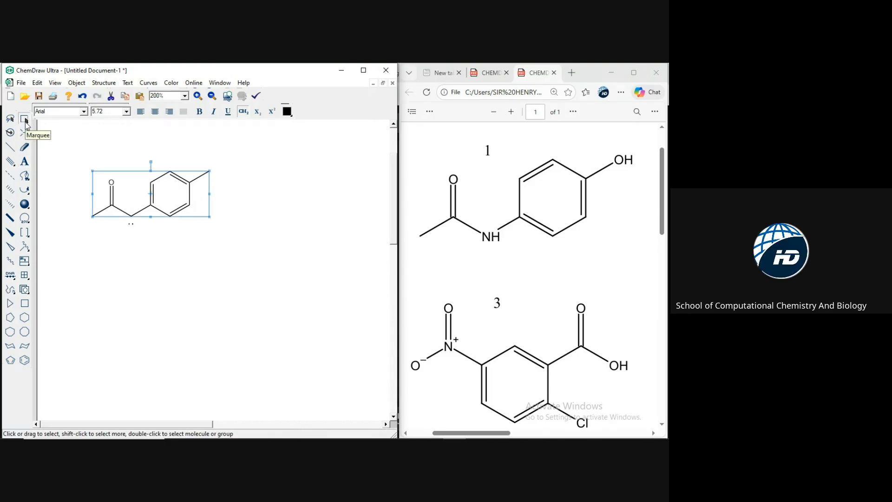
{"action": "key", "text": "Delete"}
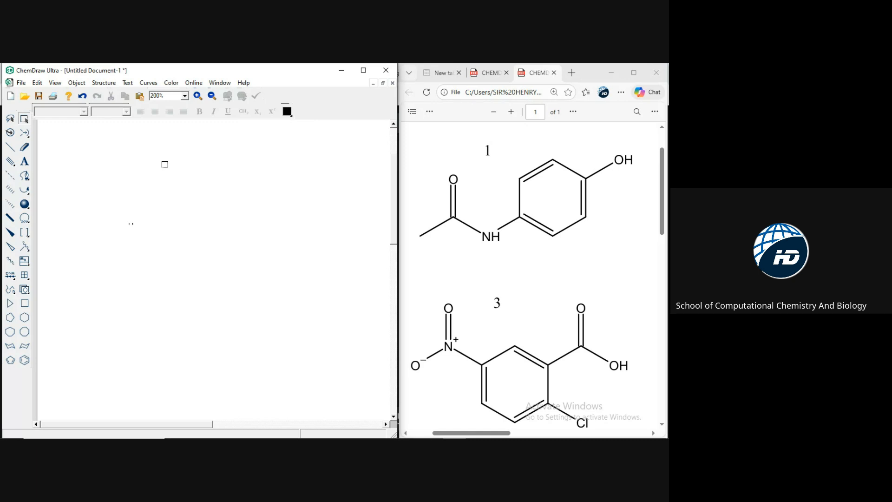
Draw a new benzene ring and attach one single bond to its upper-right carbon, erasing the extra second bond there.
{"action": "left_click", "coordinate": [25, 360]}
{"action": "left_click", "coordinate": [195, 187]}
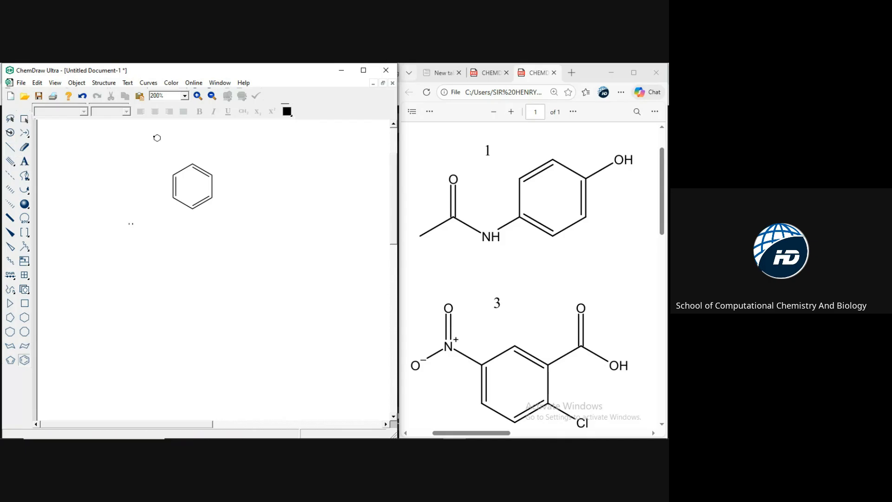
{"action": "left_click", "coordinate": [11, 148]}
{"action": "left_click", "coordinate": [212, 175]}
{"action": "left_click", "coordinate": [212, 175]}
{"action": "left_click", "coordinate": [25, 147]}
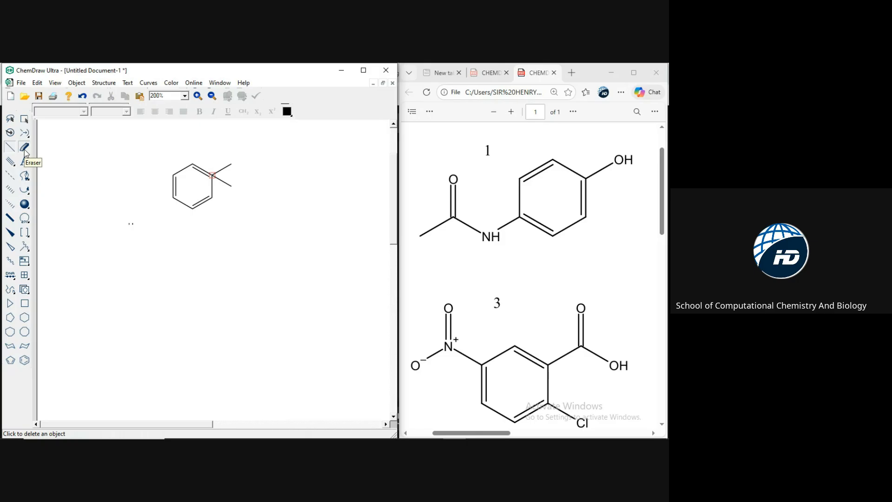
{"action": "left_click", "coordinate": [227, 184]}
Build the side chain from the ring's lower-left carbon, ending in a carbon with a methyl branch and an upward double bond.
{"action": "left_click", "coordinate": [10, 148]}
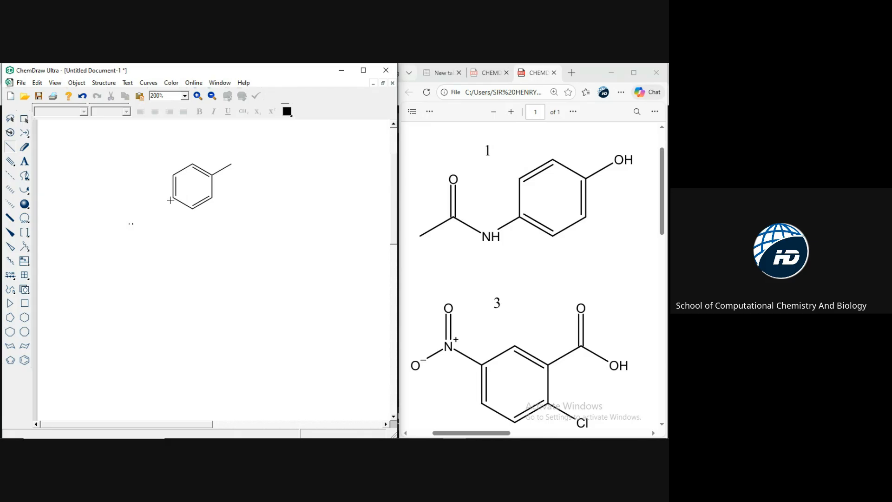
{"action": "left_click", "coordinate": [173, 198]}
{"action": "left_click", "coordinate": [153, 209]}
{"action": "left_click", "coordinate": [135, 198]}
{"action": "left_click", "coordinate": [134, 198]}
{"action": "left_click", "coordinate": [135, 188]}
Label the double bond's end O, the chain atom beside the ring NH, and the end of the upper-right bond OH.
{"action": "left_click", "coordinate": [27, 163]}
{"action": "left_click", "coordinate": [103, 84]}
{"action": "mouse_move", "coordinate": [77, 83]}
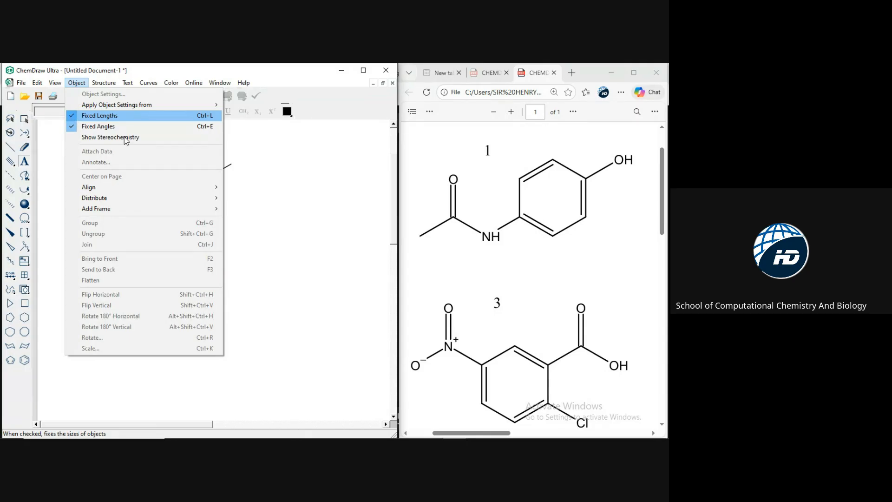
{"action": "left_click", "coordinate": [347, 233]}
{"action": "left_click", "coordinate": [346, 227]}
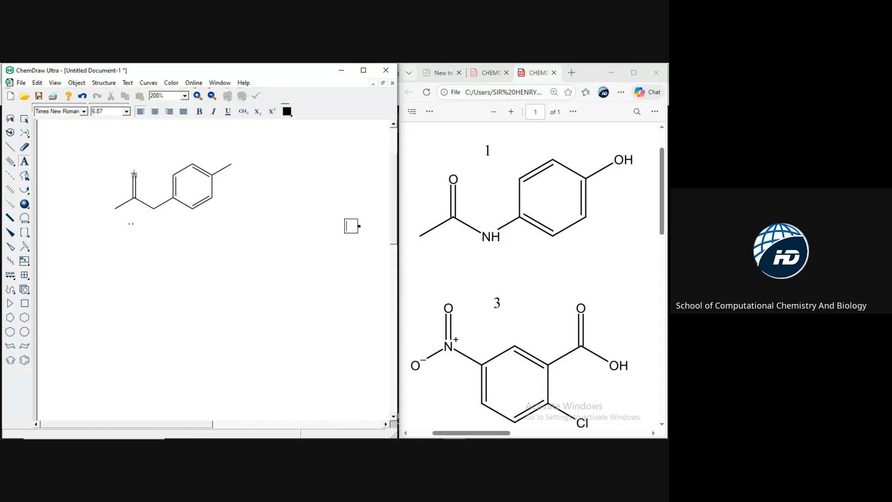
{"action": "left_click", "coordinate": [133, 174]}
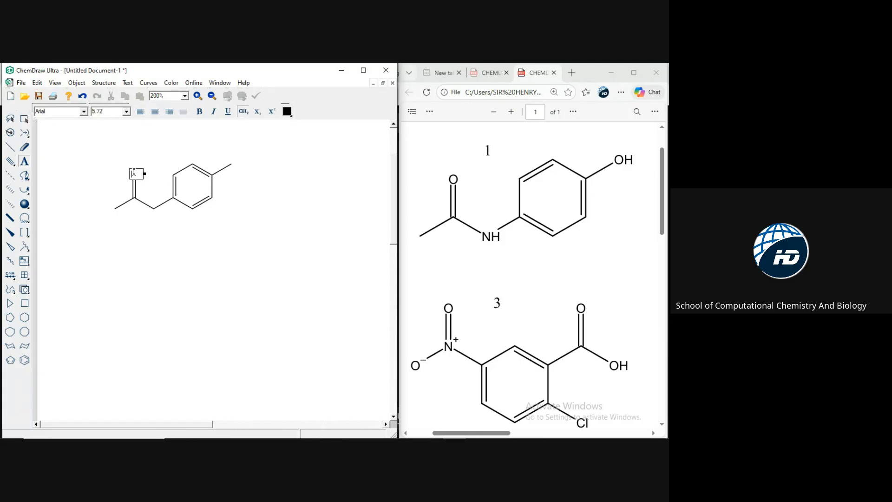
{"action": "type", "text": "O"}
{"action": "left_click", "coordinate": [154, 210]}
{"action": "type", "text": "NH"}
{"action": "left_click", "coordinate": [231, 165]}
{"action": "type", "text": "OH"}
Move the finished structure to the upper-left area of the page and convert it to its chemical name.
{"action": "left_click", "coordinate": [27, 121]}
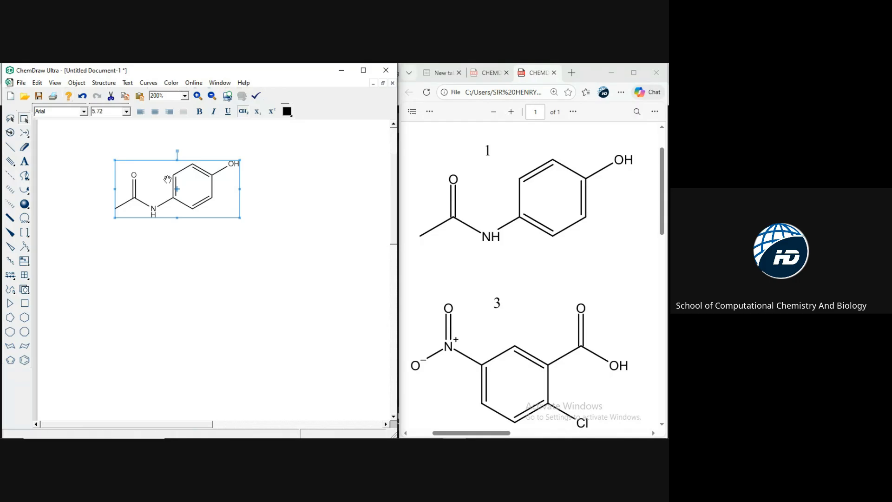
{"action": "left_click_drag", "start_coordinate": [160, 182], "coordinate": [97, 157]}
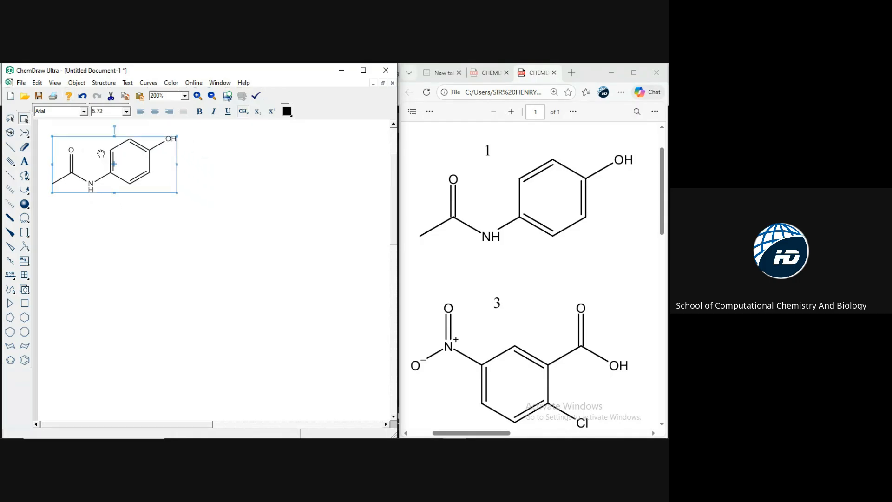
{"action": "left_click", "coordinate": [103, 83]}
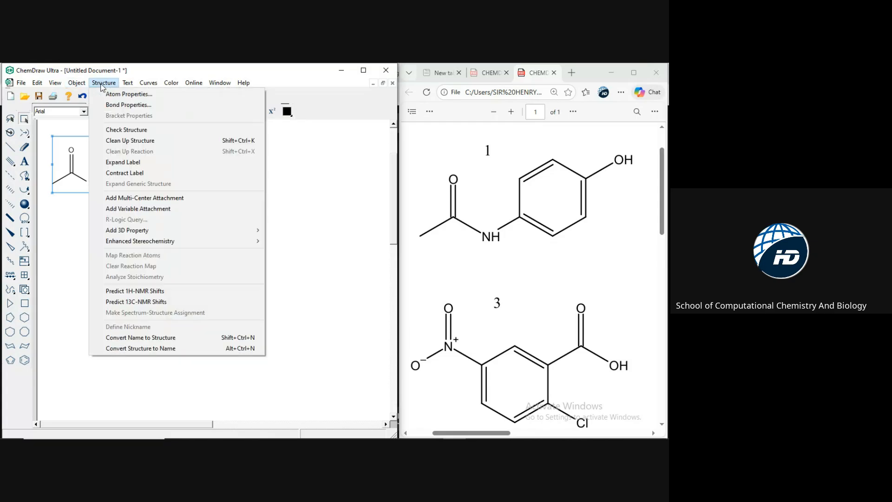
{"action": "left_click", "coordinate": [143, 350]}
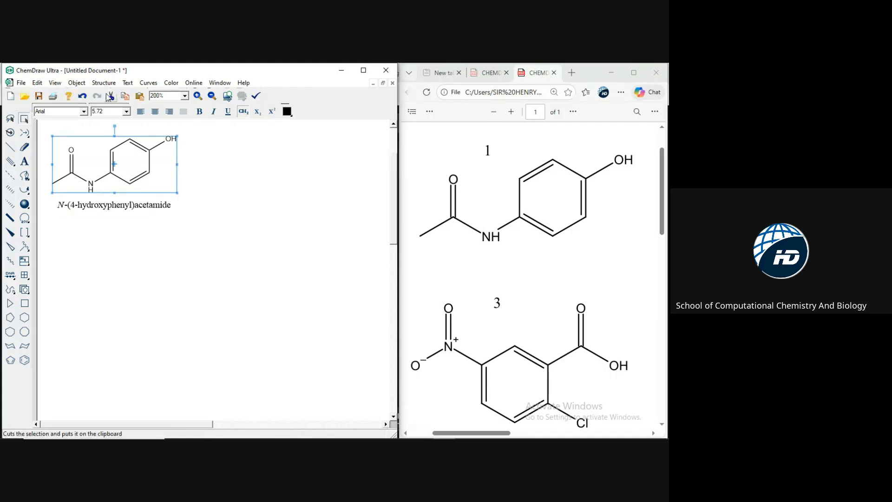
Copy the selected structure as SMILES, paste the string on the page and place it directly below the chemical name.
{"action": "left_click", "coordinate": [76, 83]}
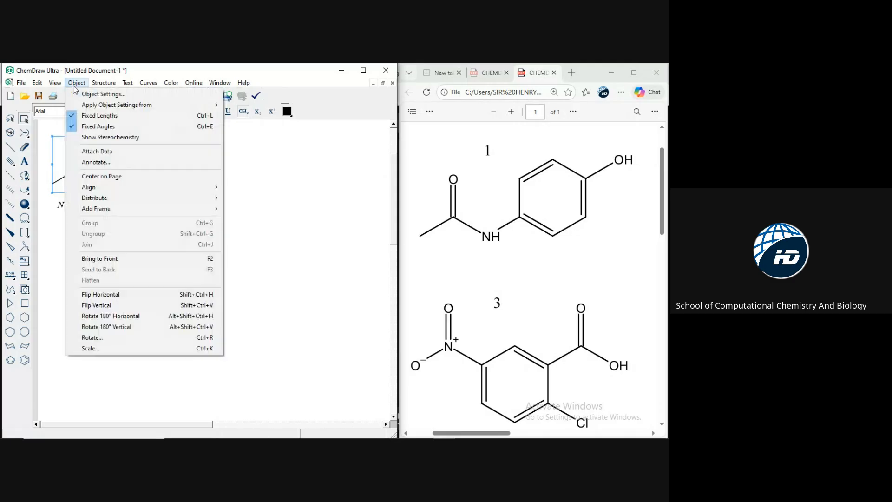
{"action": "left_click", "coordinate": [75, 86]}
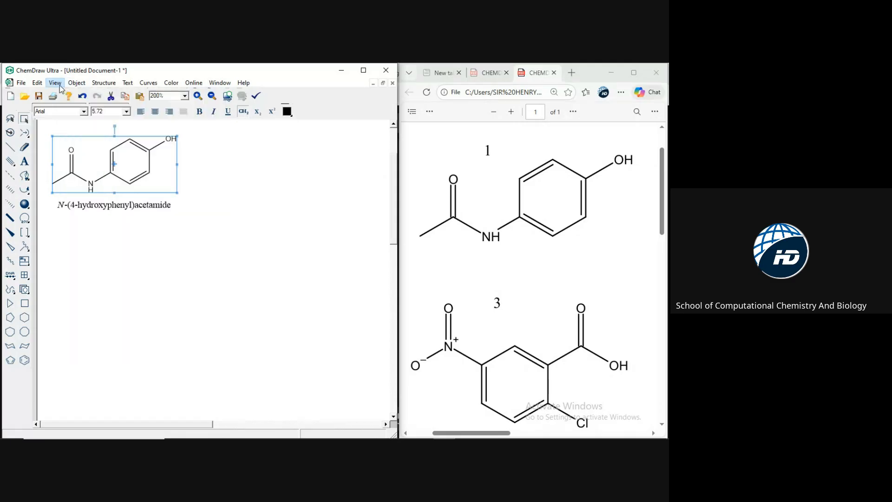
{"action": "left_click", "coordinate": [42, 84]}
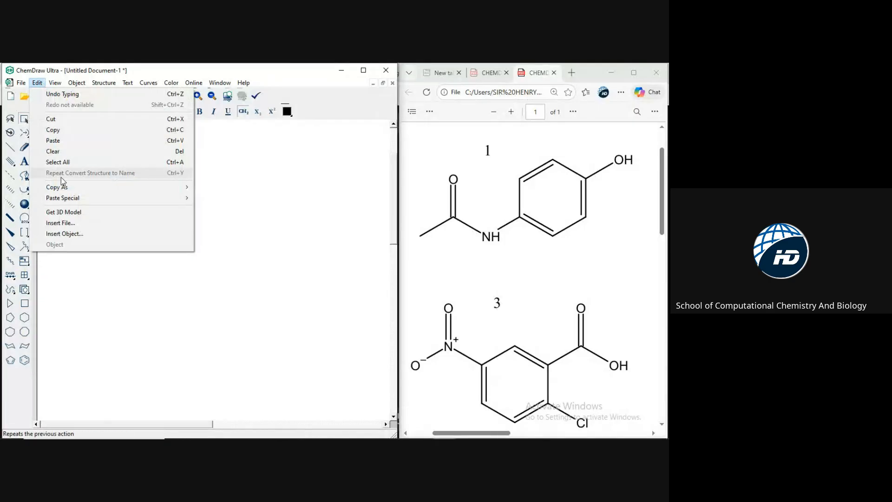
{"action": "mouse_move", "coordinate": [66, 189]}
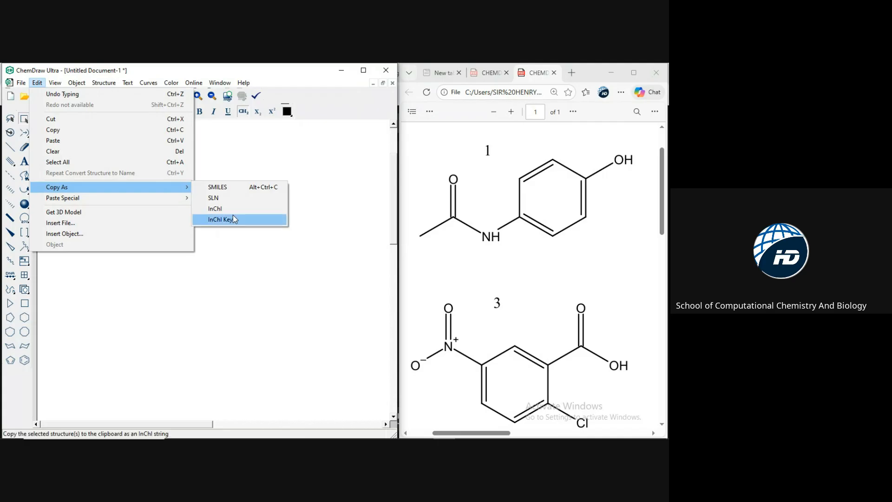
{"action": "left_click", "coordinate": [225, 189]}
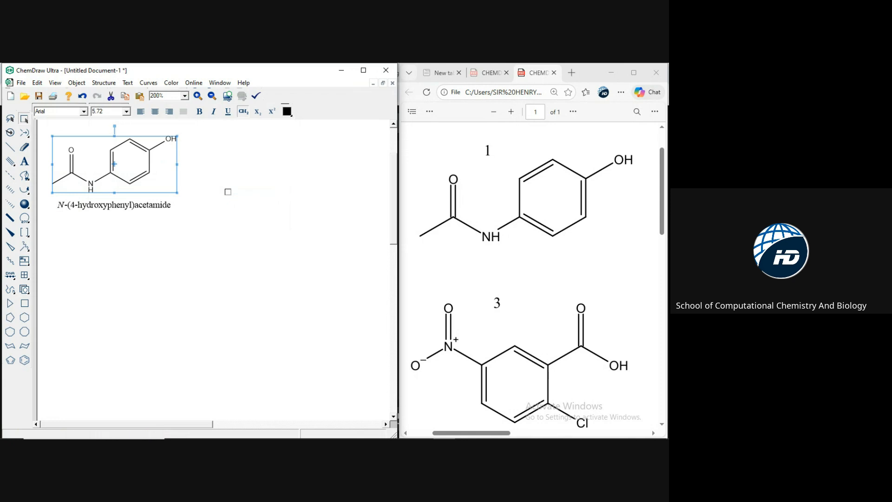
{"action": "type", "text": "OC1=CC=C(NC(C)=O)C=C1"}
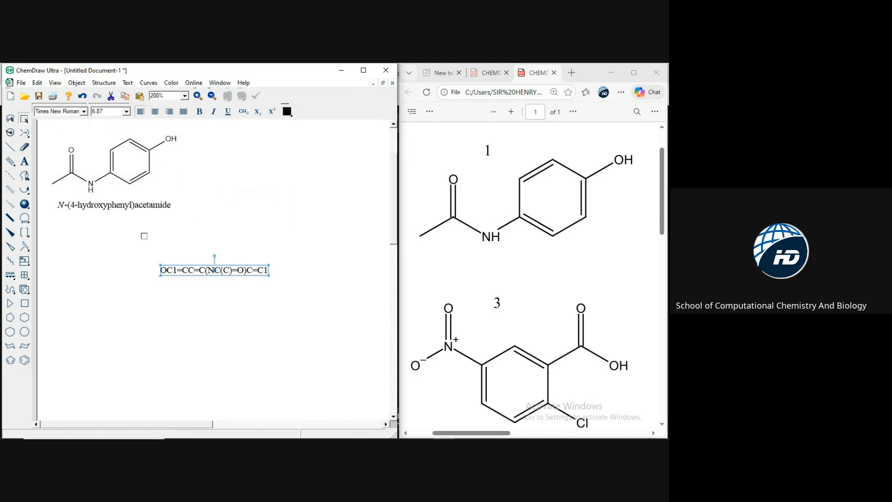
{"action": "left_click_drag", "start_coordinate": [212, 271], "coordinate": [111, 222]}
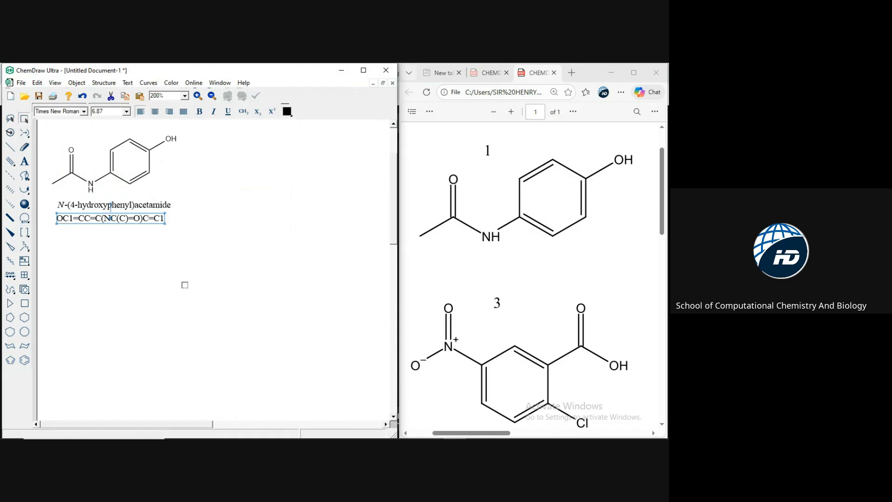
{"action": "left_click", "coordinate": [184, 285]}
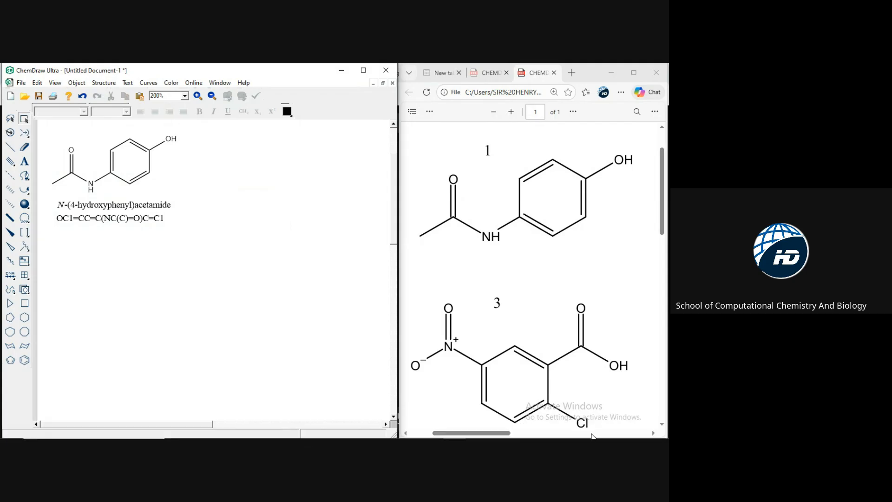
Add the text caption "No. 1" above the structure.
{"action": "left_click", "coordinate": [25, 162]}
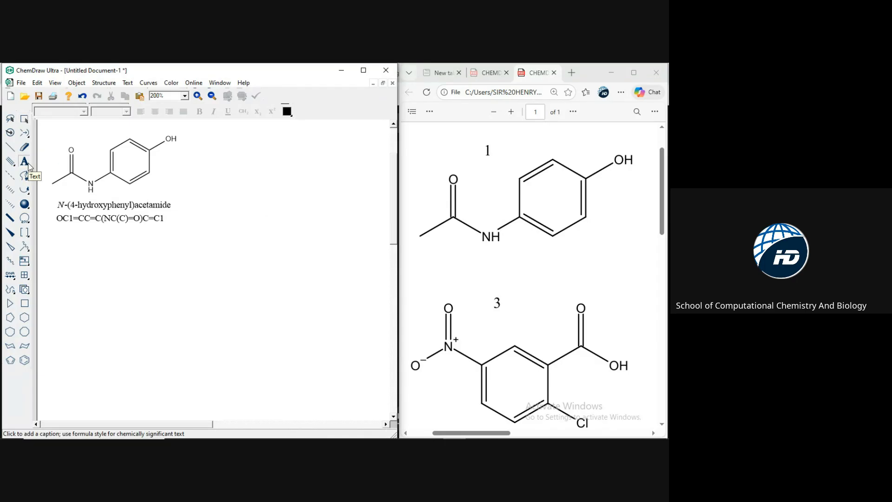
{"action": "left_click", "coordinate": [91, 135]}
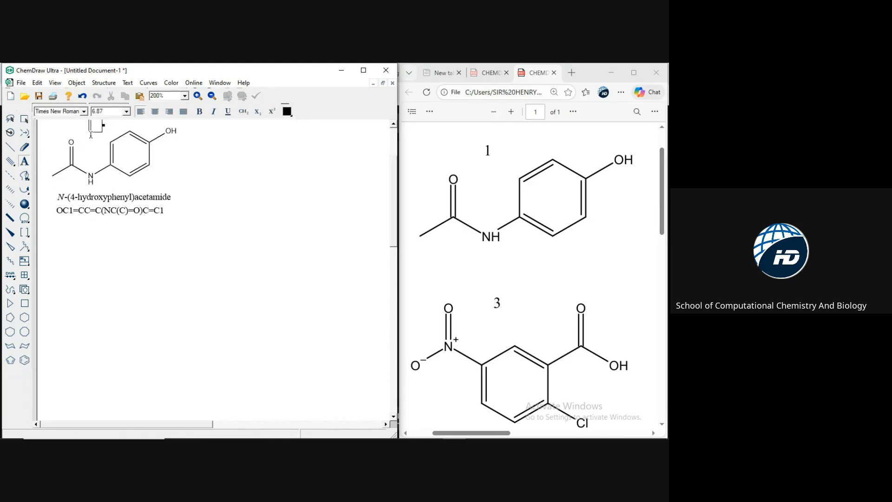
{"action": "type", "text": "NO"}
{"action": "key", "text": "BackSpace"}
{"action": "type", "text": "o. 1"}
{"action": "left_click", "coordinate": [25, 120]}
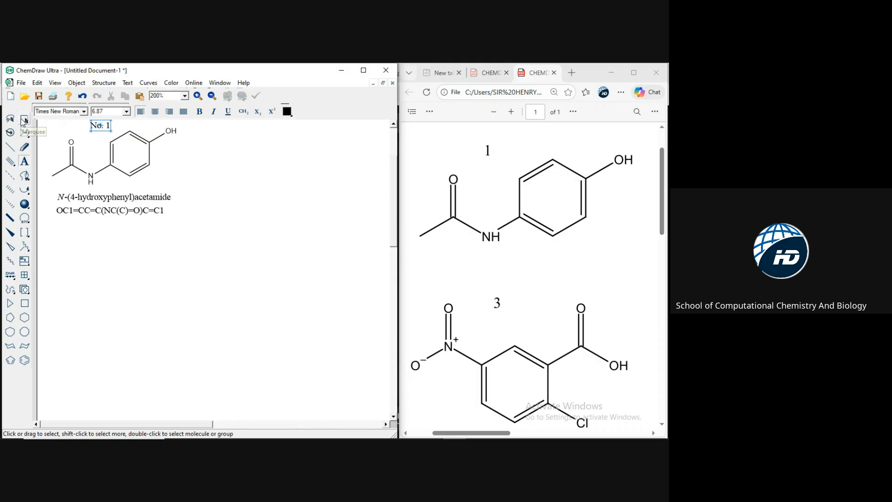
Rearrange the page so the structure, name and SMILES sit together near the upper-left corner, with the "No. 1" caption above them.
{"action": "left_click_drag", "start_coordinate": [102, 128], "coordinate": [296, 256]}
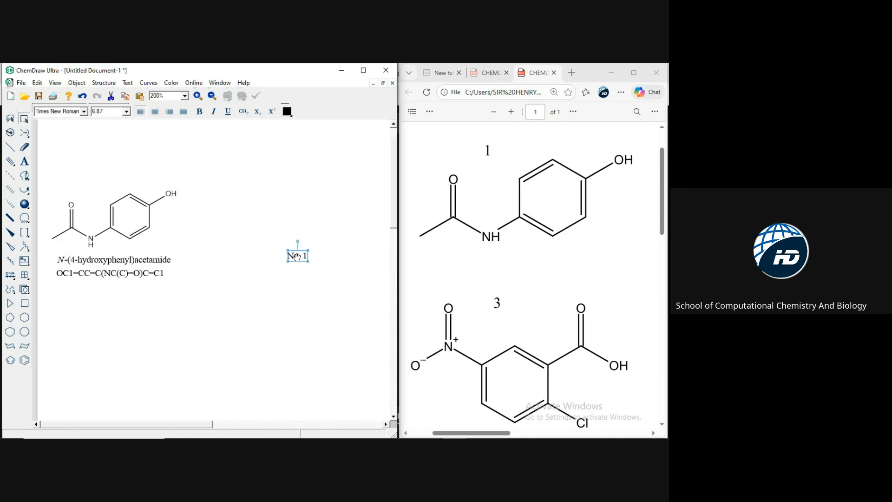
{"action": "left_click_drag", "start_coordinate": [49, 165], "coordinate": [221, 294]}
{"action": "left_click", "coordinate": [153, 248]}
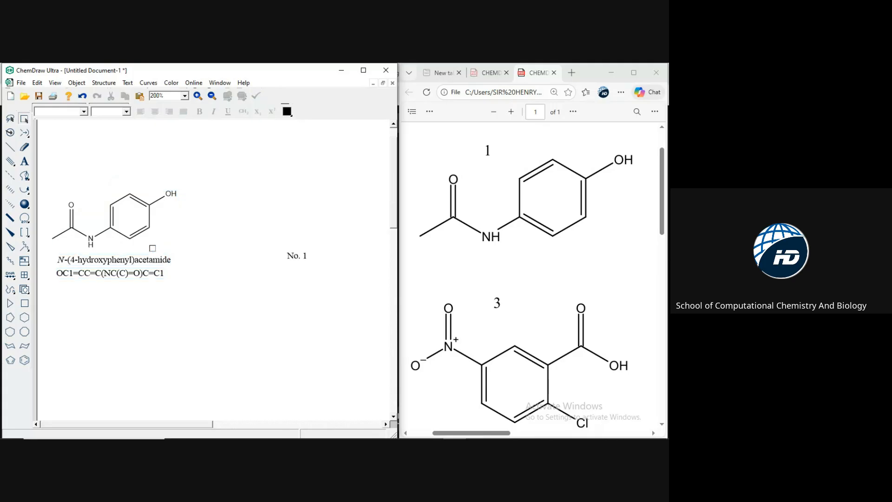
{"action": "left_click_drag", "start_coordinate": [49, 144], "coordinate": [147, 225]}
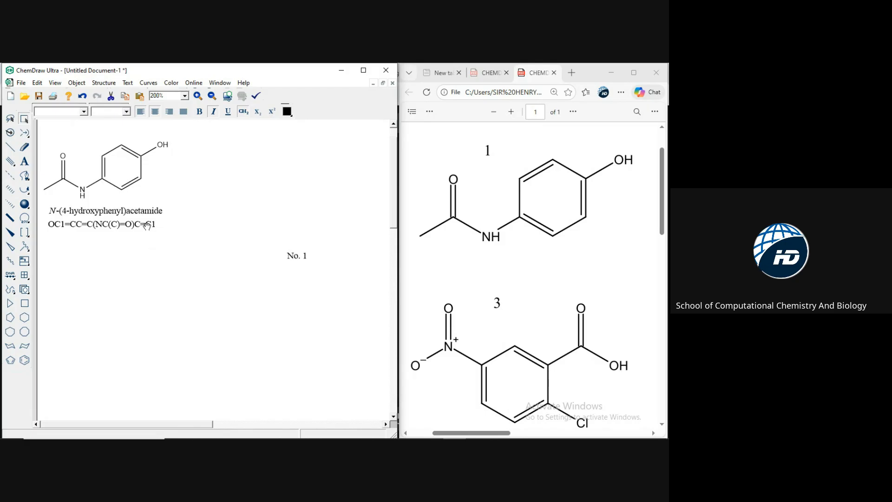
{"action": "left_click", "coordinate": [302, 266]}
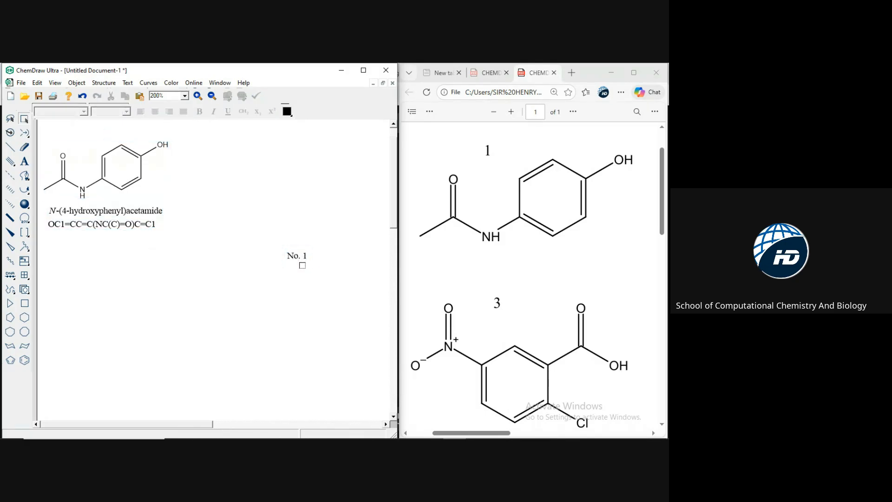
{"action": "left_click_drag", "start_coordinate": [298, 260], "coordinate": [77, 134]}
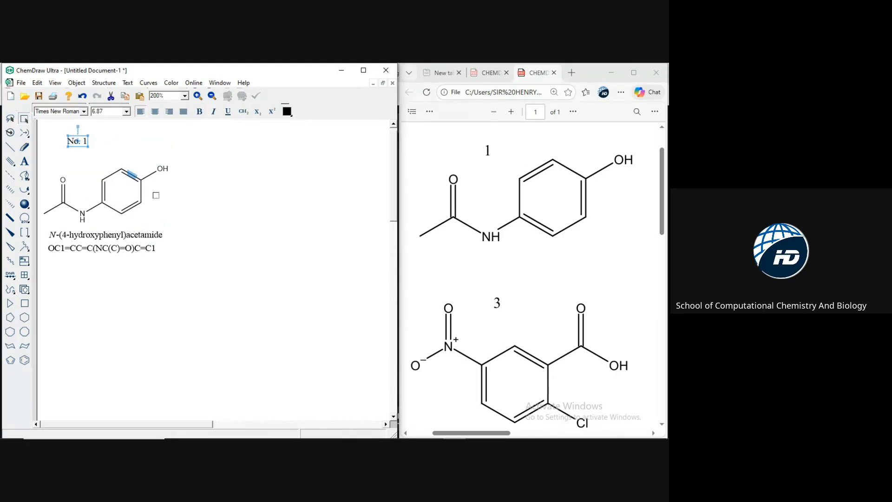
{"action": "left_click", "coordinate": [277, 210]}
Bring structure 2 of the practice PDF into view and draw a benzene ring to the right of structure 1.
{"action": "left_click", "coordinate": [639, 294]}
{"action": "scroll", "coordinate": [639, 294], "scroll_direction": "right", "scroll_amount": 5}
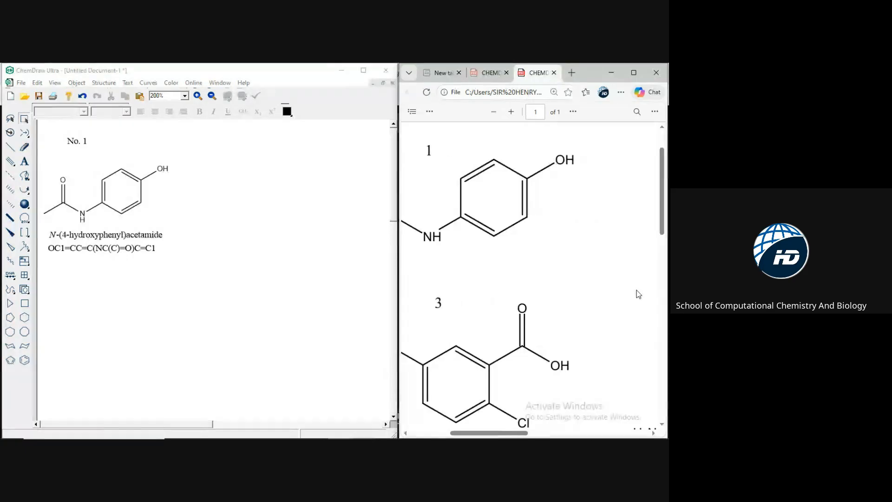
{"action": "scroll", "coordinate": [638, 294], "scroll_direction": "right", "scroll_amount": 3}
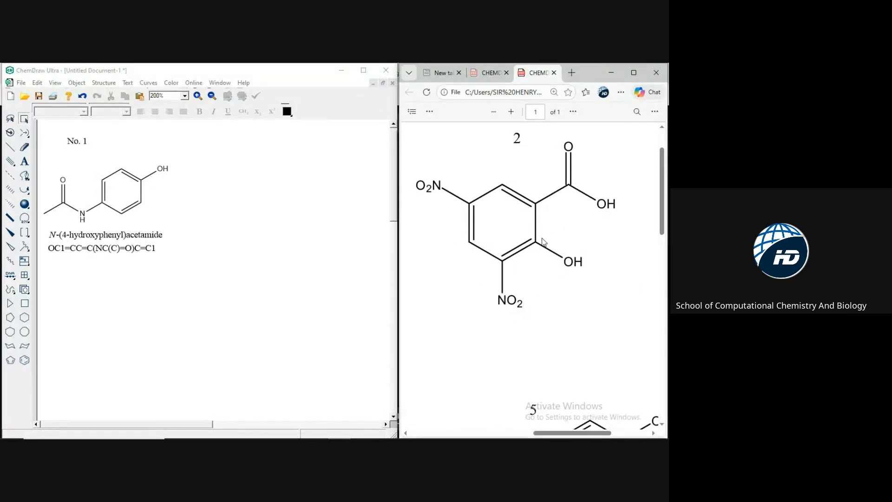
{"action": "left_click", "coordinate": [25, 360]}
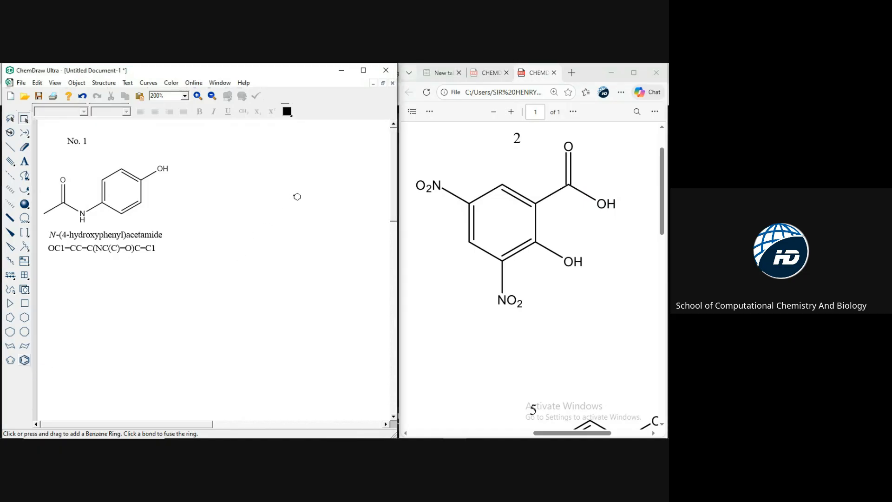
{"action": "left_click", "coordinate": [298, 197]}
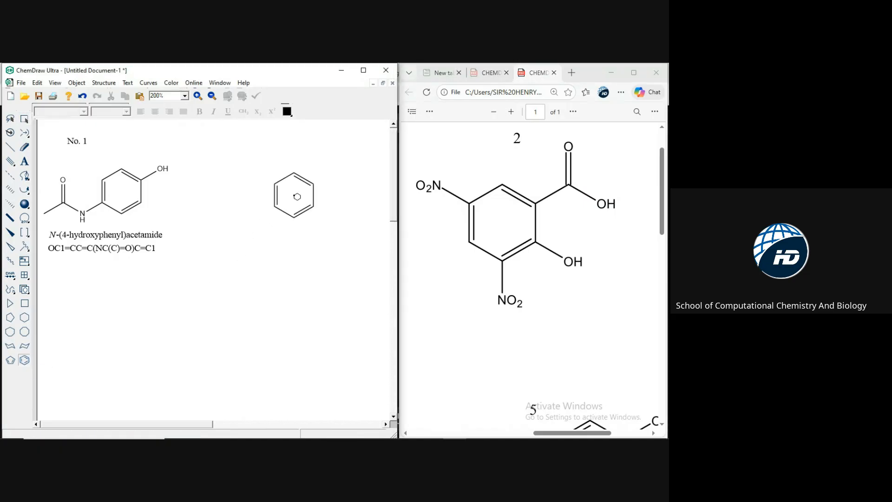
Attach single bonds to the new ring's upper-left, upper-right, lower-right and bottom carbons.
{"action": "left_click", "coordinate": [10, 148]}
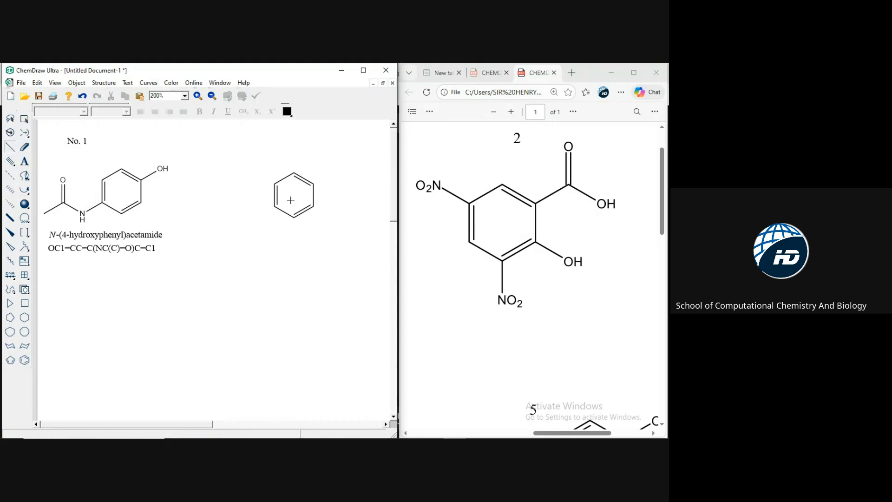
{"action": "left_click", "coordinate": [274, 184]}
{"action": "left_click", "coordinate": [313, 184]}
{"action": "left_click", "coordinate": [313, 207]}
{"action": "left_click", "coordinate": [294, 218]}
Branch the end of the upper-right substituent with a single bond and an upward double bond, forming the carboxyl skeleton.
{"action": "left_click", "coordinate": [333, 172]}
{"action": "left_click", "coordinate": [333, 173]}
{"action": "left_click", "coordinate": [333, 162]}
Label the end of the new ring's upper-left bond as a nitro group, O2N.
{"action": "left_click", "coordinate": [24, 162]}
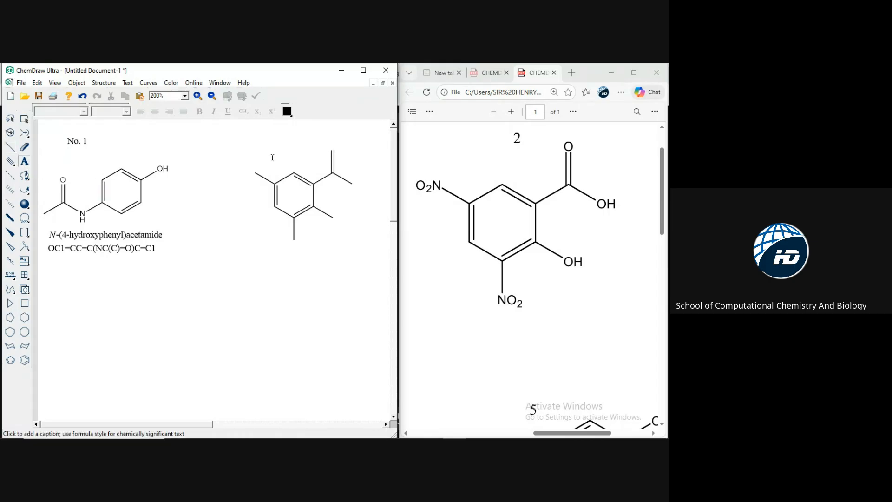
{"action": "left_click", "coordinate": [254, 173]}
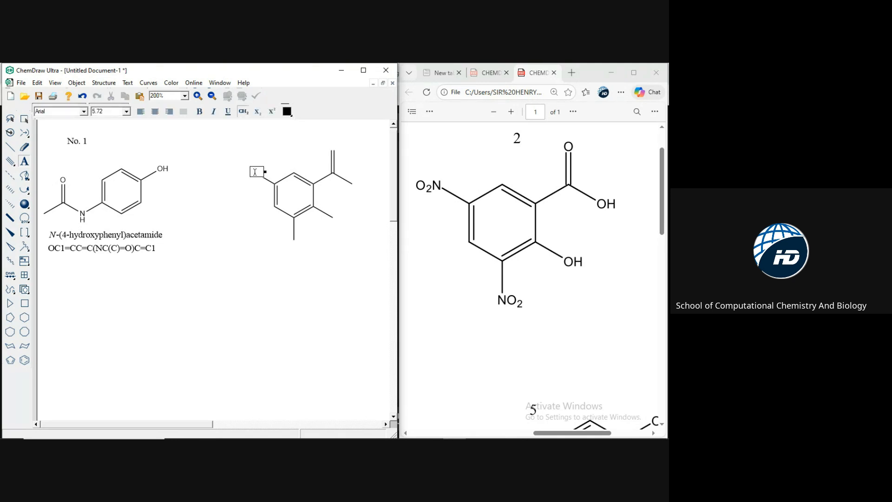
{"action": "type", "text": "N2O"}
{"action": "left_click", "coordinate": [332, 149]}
{"action": "left_click", "coordinate": [332, 149]}
{"action": "left_click", "coordinate": [26, 161]}
{"action": "left_click", "coordinate": [248, 174]}
{"action": "double_click", "coordinate": [259, 173]}
{"action": "type", "text": "O2N"}
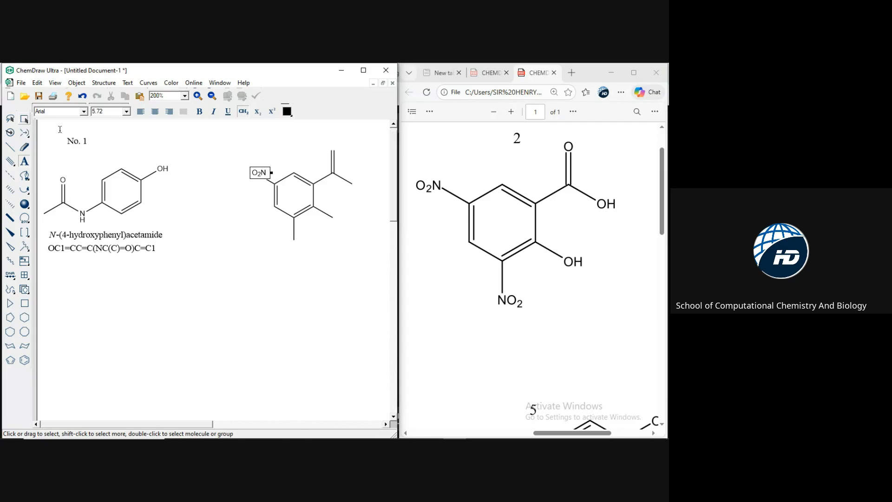
{"action": "left_click", "coordinate": [28, 120]}
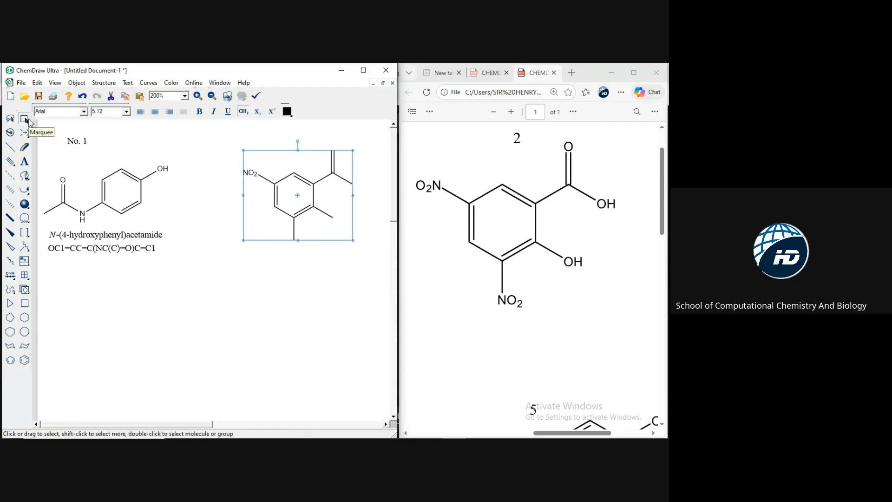
{"action": "left_click", "coordinate": [252, 307]}
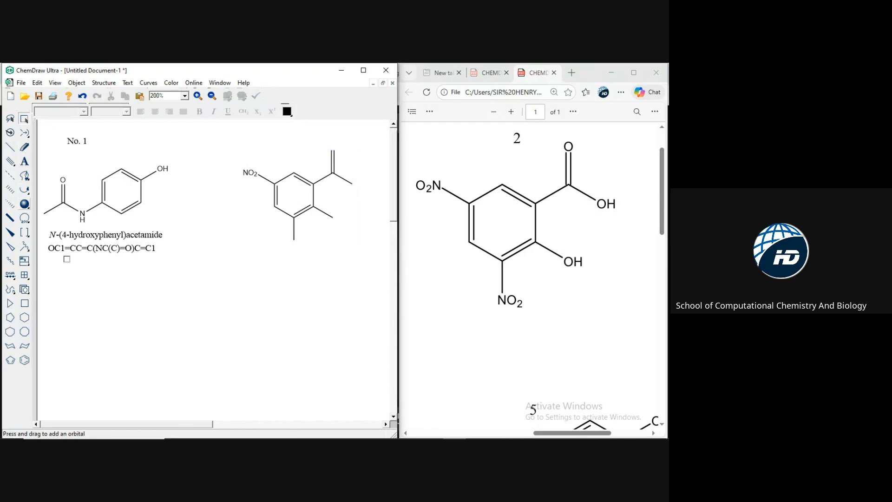
Label the carboxyl branch with O at the end of its double bond and OH at the end of its single bond.
{"action": "left_click", "coordinate": [25, 161]}
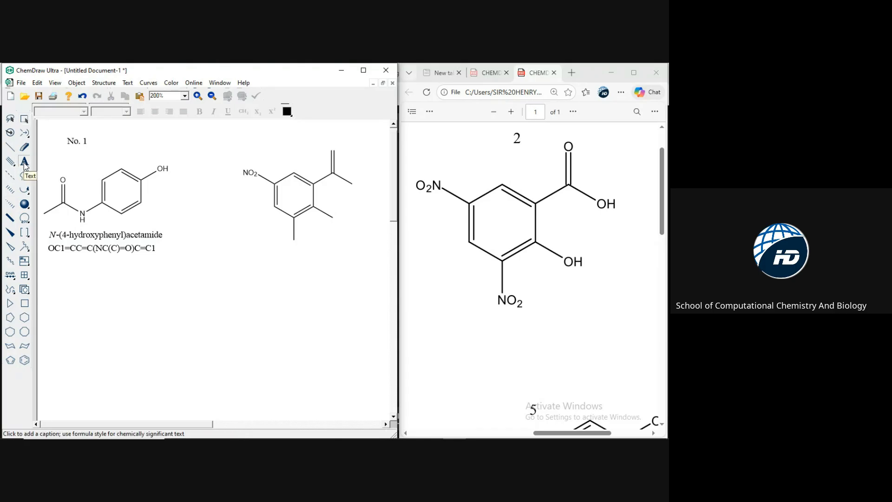
{"action": "left_click", "coordinate": [334, 150]}
{"action": "type", "text": "O"}
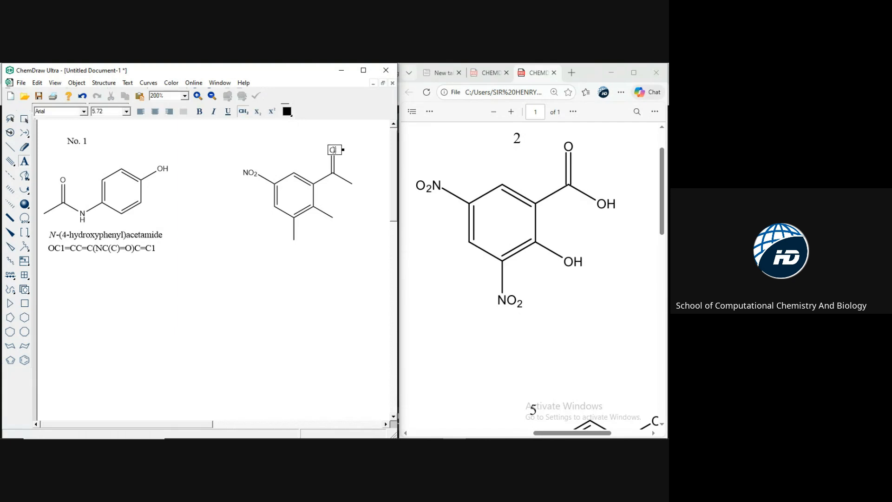
{"action": "left_click", "coordinate": [352, 183]}
{"action": "type", "text": "OH"}
Label the ring's lower-right substituent OH and its bottom substituent NO2.
{"action": "left_click", "coordinate": [332, 218]}
{"action": "type", "text": "OH"}
{"action": "left_click", "coordinate": [293, 239]}
{"action": "type", "text": "NO2"}
Generate the chemical name of structure 2 below its drawing with Convert Structure to Name.
{"action": "left_click", "coordinate": [22, 122]}
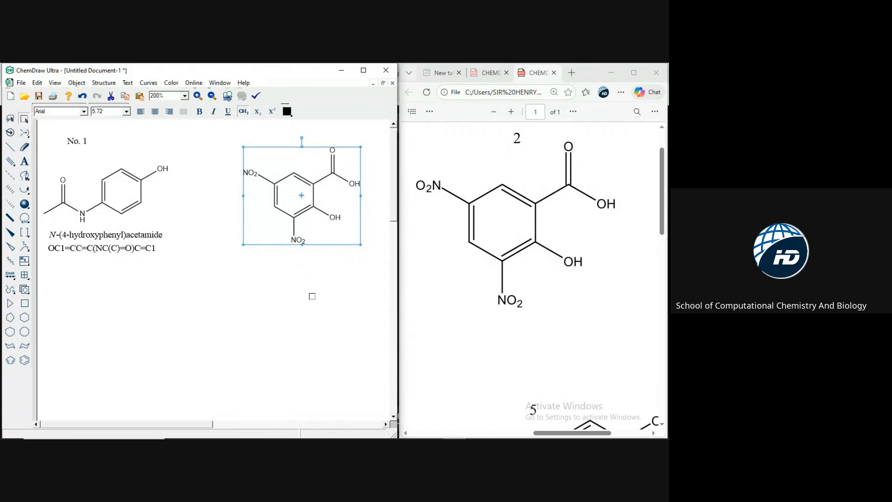
{"action": "left_click", "coordinate": [110, 85]}
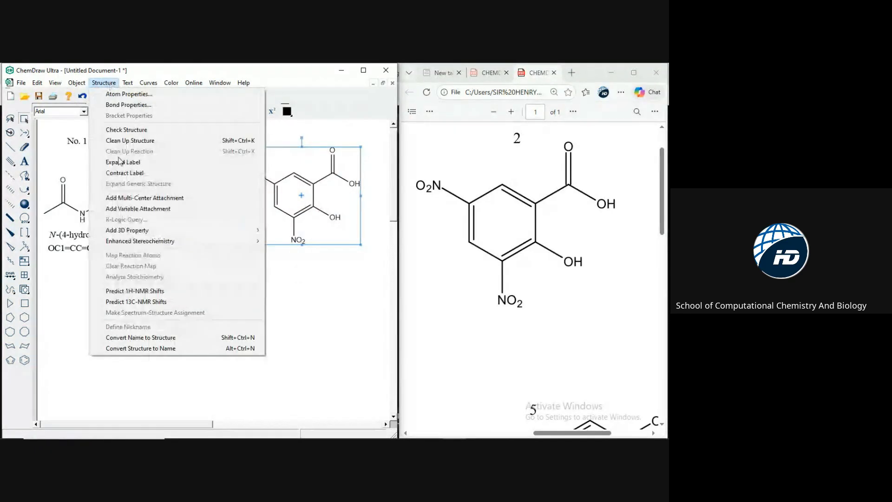
{"action": "left_click", "coordinate": [148, 349]}
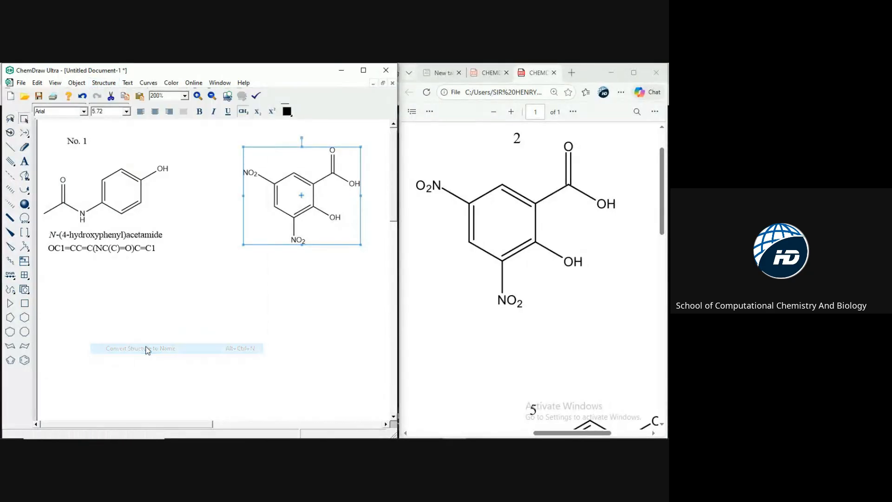
Copy structure 2 as SMILES, paste the string beneath its name and shrink it to fit the page.
{"action": "left_click", "coordinate": [103, 83]}
{"action": "mouse_move", "coordinate": [37, 83]}
{"action": "mouse_move", "coordinate": [107, 186]}
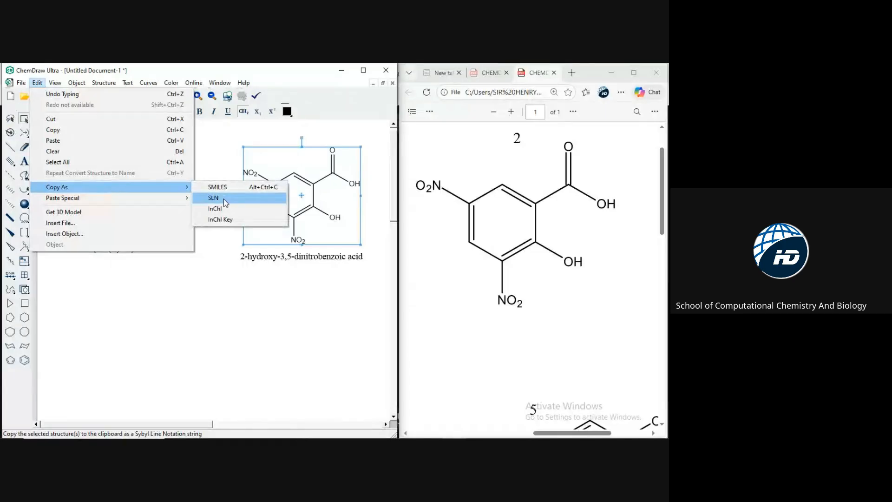
{"action": "left_click", "coordinate": [224, 186]}
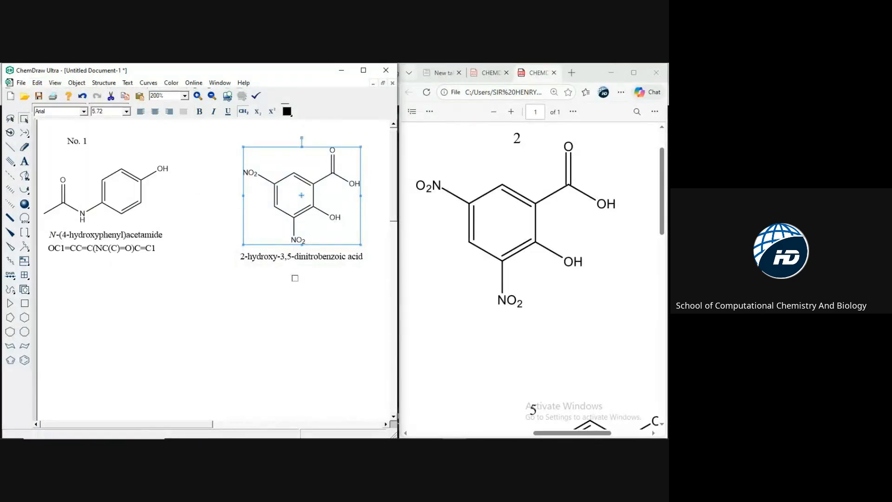
{"action": "type", "text": "OC1=C([N+]([O-])=O)C=C([N+]([O-])=O)C=C1C(O)=O"}
{"action": "left_click_drag", "start_coordinate": [259, 271], "coordinate": [331, 271]}
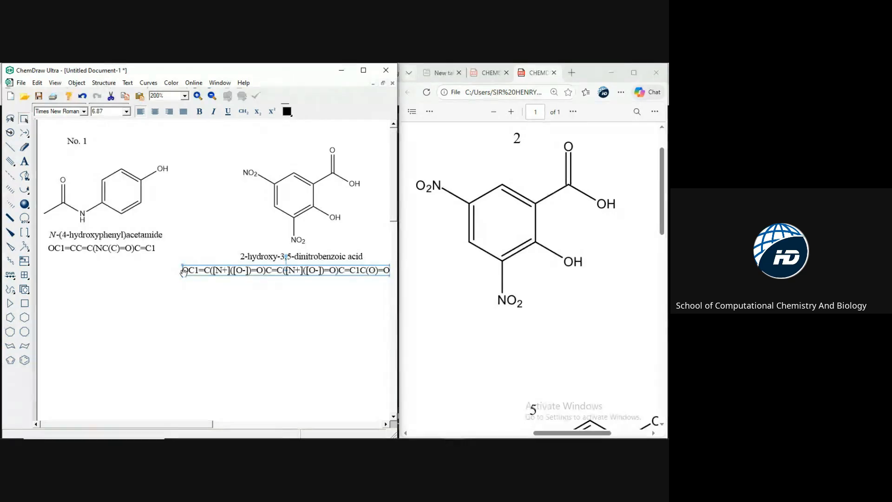
{"action": "left_click_drag", "start_coordinate": [180, 276], "coordinate": [279, 270]}
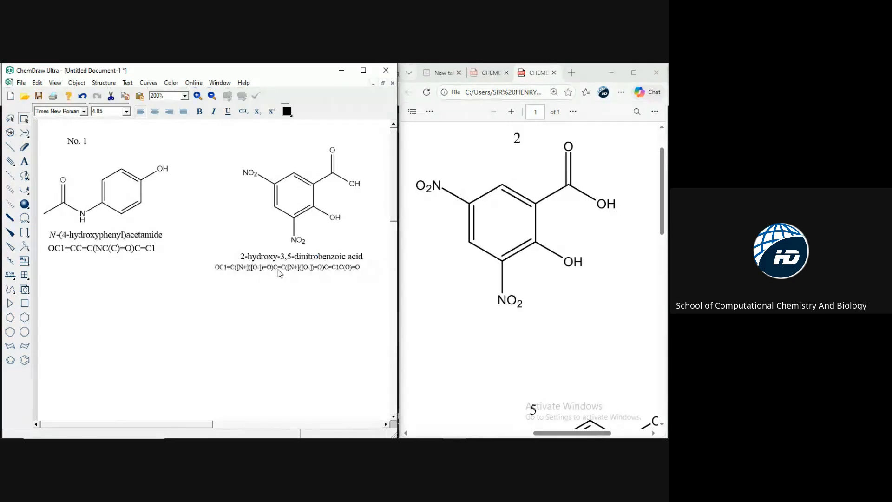
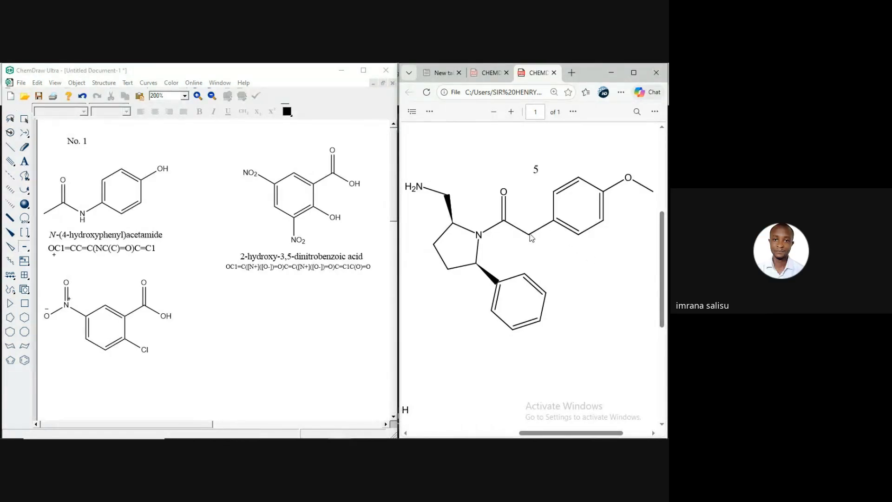
Start structure 5 of the practice PDF with a benzene ring below structure 2 and a two-bond chain on its upper-right carbon.
{"action": "left_click_drag", "start_coordinate": [665, 300], "coordinate": [666, 212]}
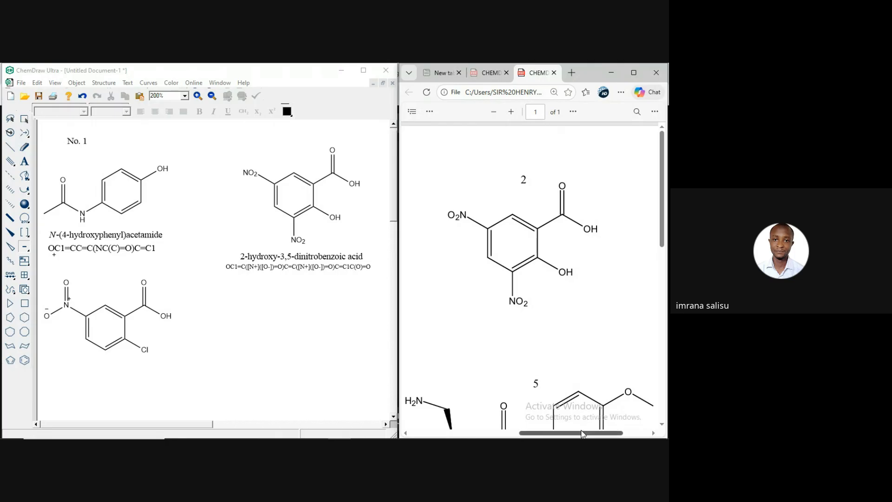
{"action": "left_click_drag", "start_coordinate": [583, 434], "coordinate": [481, 437]}
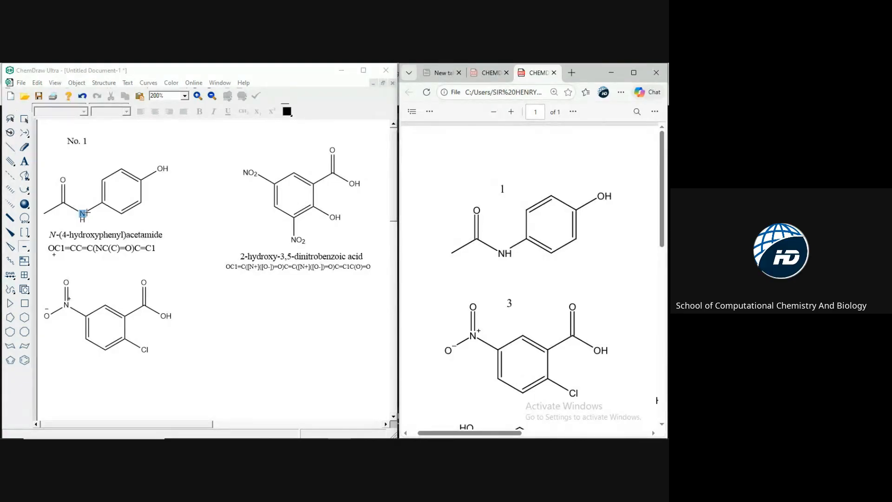
{"action": "left_click_drag", "start_coordinate": [457, 436], "coordinate": [561, 436]}
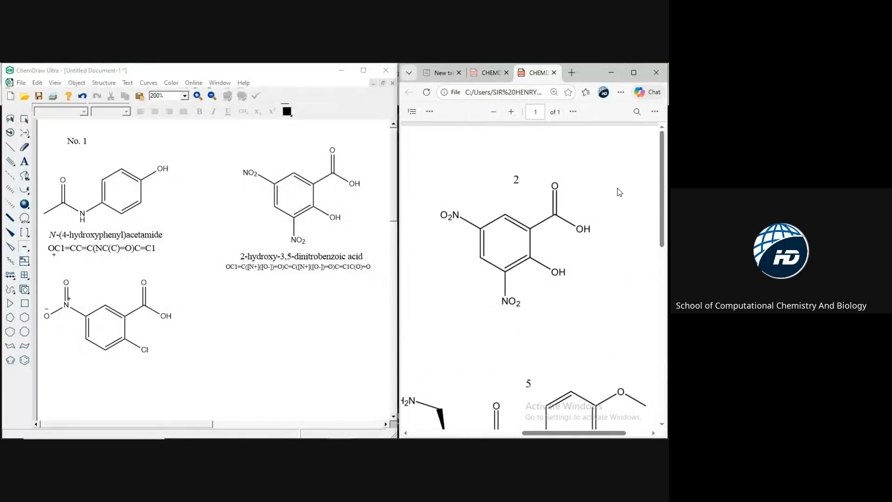
{"action": "scroll", "coordinate": [657, 210], "scroll_direction": "down", "scroll_amount": 3}
{"action": "scroll", "coordinate": [634, 321], "scroll_direction": "down", "scroll_amount": 3}
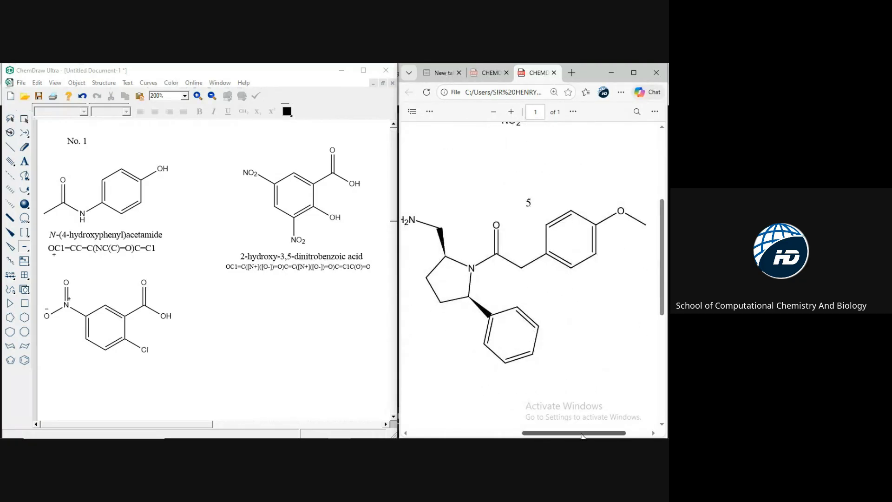
{"action": "left_click_drag", "start_coordinate": [582, 436], "coordinate": [578, 436]}
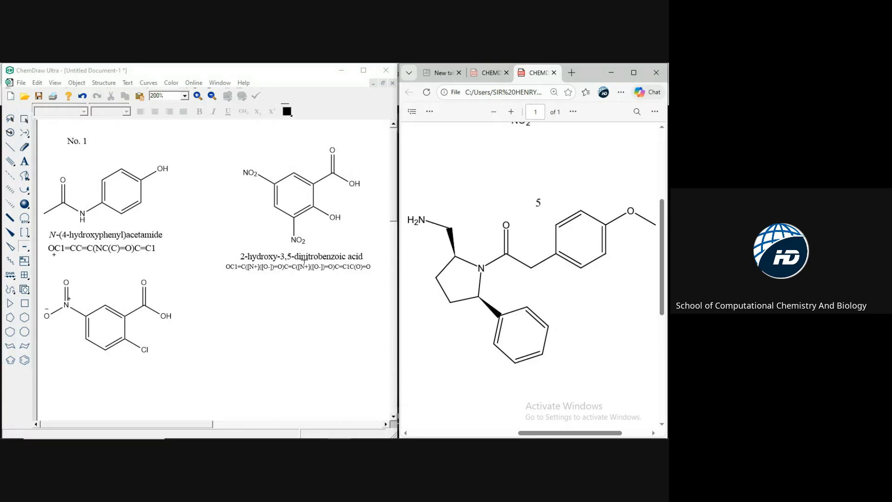
{"action": "left_click", "coordinate": [24, 363]}
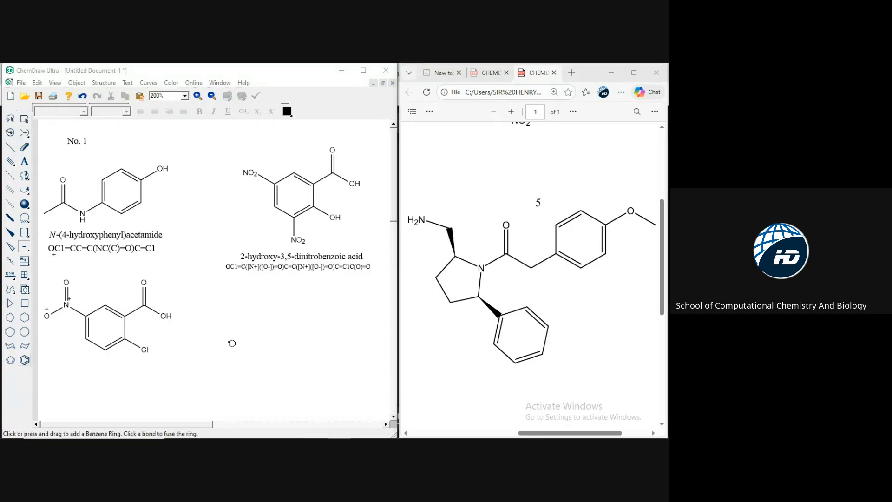
{"action": "left_click", "coordinate": [330, 324]}
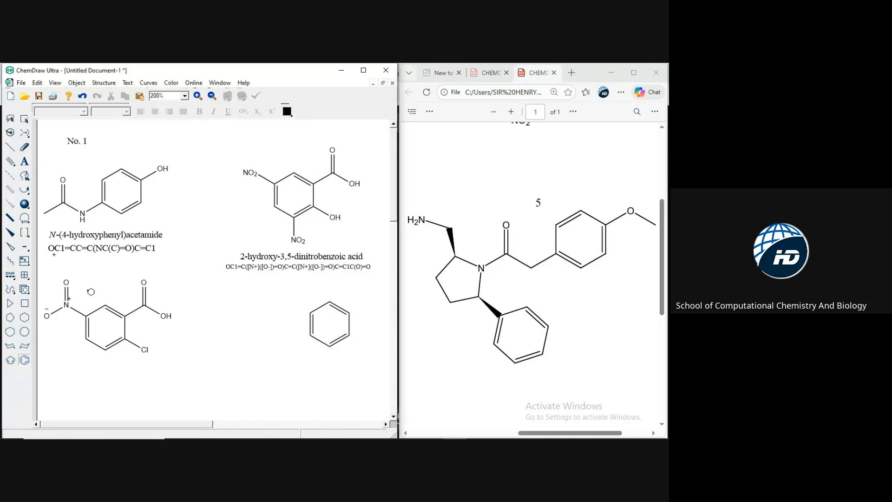
{"action": "left_click", "coordinate": [13, 150]}
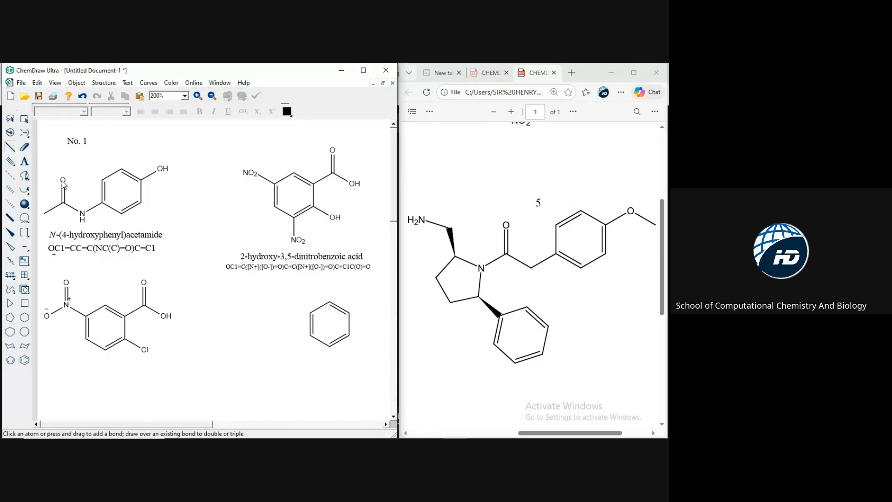
{"action": "left_click", "coordinate": [350, 312]}
{"action": "left_click", "coordinate": [370, 301]}
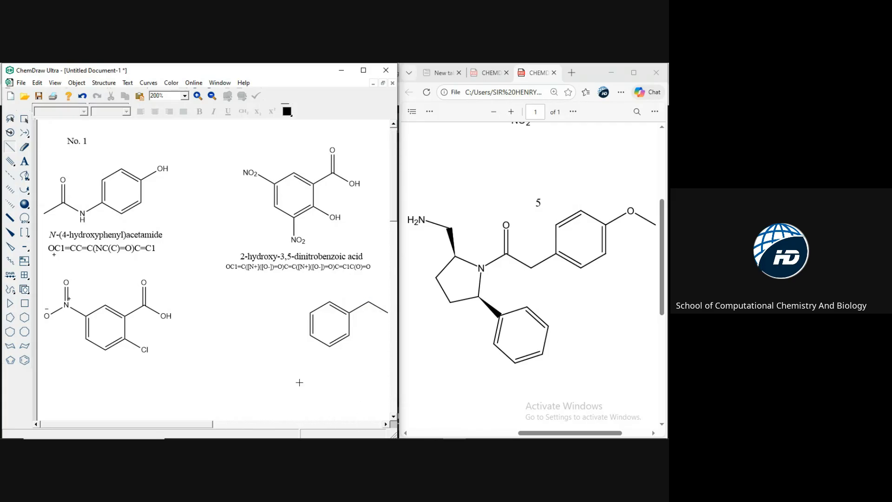
Attach a three-bond chain to the benzene ring's lower-left carbon, with an upward double bond on its middle carbon as the carbonyl skeleton.
{"action": "left_click", "coordinate": [310, 336]}
{"action": "left_click", "coordinate": [291, 346]}
{"action": "left_click", "coordinate": [272, 336]}
{"action": "left_click", "coordinate": [273, 336]}
{"action": "left_click", "coordinate": [272, 327]}
{"action": "left_click", "coordinate": [12, 319]}
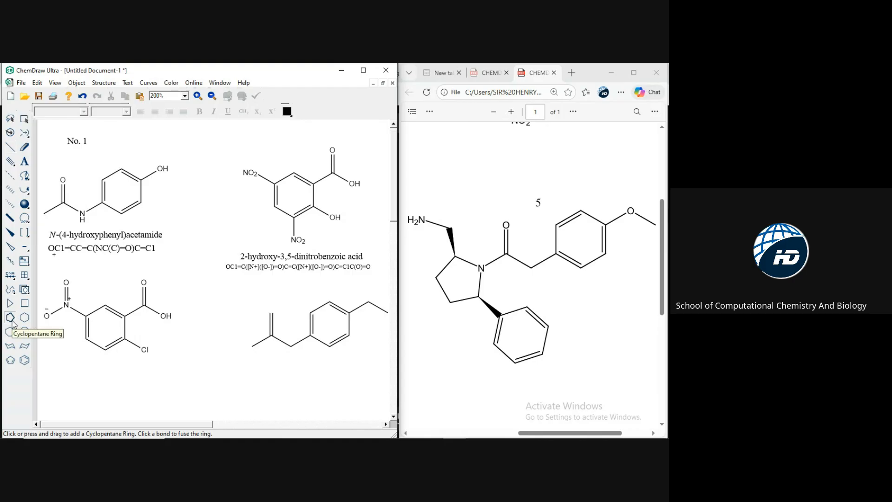
{"action": "left_click", "coordinate": [253, 347]}
{"action": "key", "text": "ctrl+z"}
{"action": "left_click", "coordinate": [252, 347]}
{"action": "left_click_drag", "start_coordinate": [254, 349], "coordinate": [216, 341]}
{"action": "key", "text": "ctrl+z"}
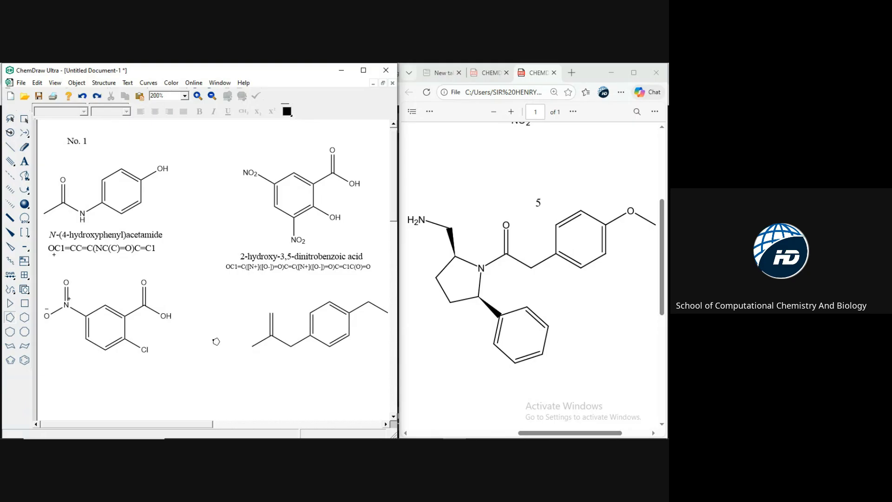
Attach a cyclopentane ring to the free end of the carbonyl chain and add an upward single bond to the ring's upper-left carbon.
{"action": "left_click", "coordinate": [11, 319]}
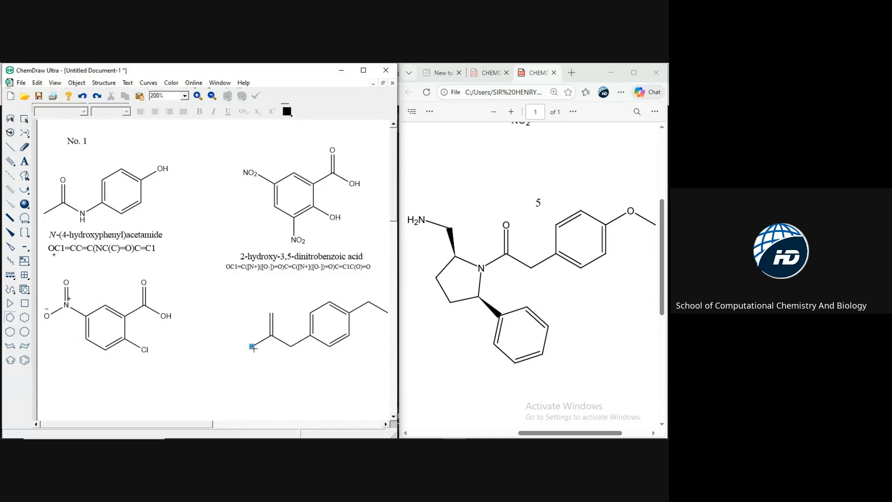
{"action": "left_click_drag", "start_coordinate": [253, 348], "coordinate": [227, 336]}
{"action": "left_click", "coordinate": [228, 336]}
{"action": "key", "text": "ctrl+z"}
{"action": "key", "text": "ctrl+z"}
{"action": "left_click", "coordinate": [255, 348]}
{"action": "left_click", "coordinate": [10, 146]}
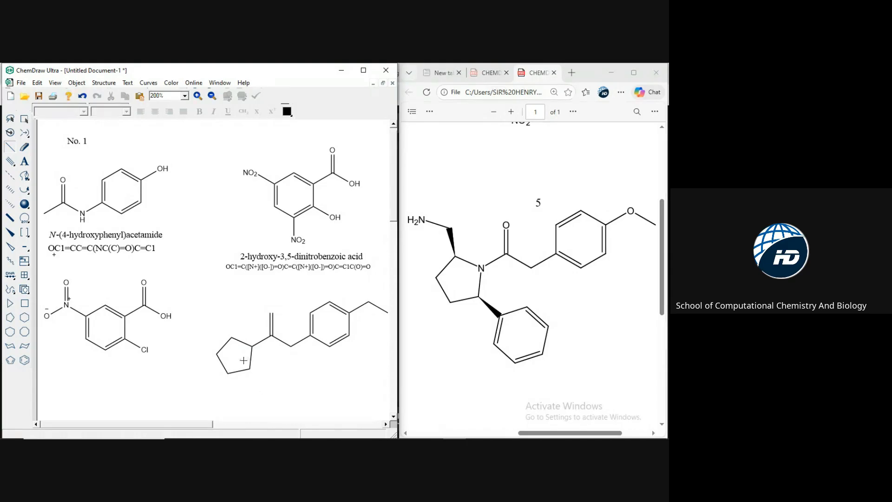
{"action": "left_click", "coordinate": [232, 337]}
{"action": "left_click", "coordinate": [227, 316]}
{"action": "key", "text": "ctrl+z"}
{"action": "left_click_drag", "start_coordinate": [227, 316], "coordinate": [204, 309]}
{"action": "key", "text": "ctrl+z"}
{"action": "left_click", "coordinate": [227, 315]}
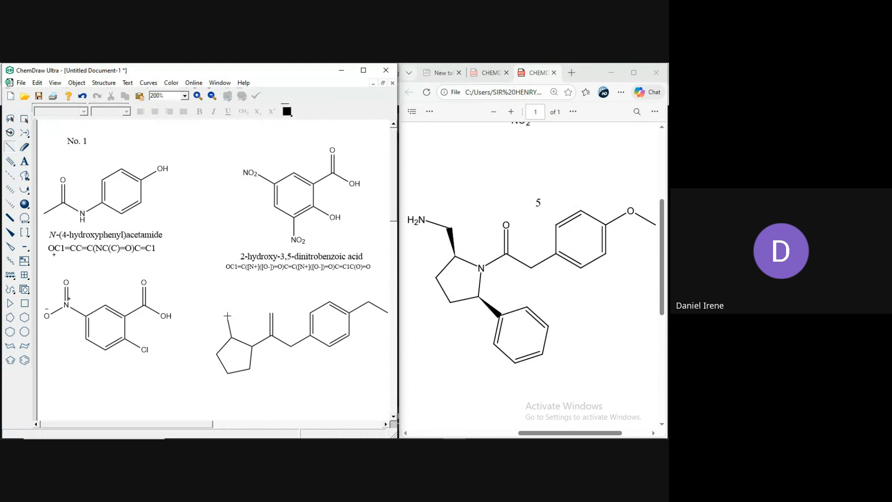
{"action": "key", "text": "ctrl+z"}
{"action": "left_click", "coordinate": [227, 316]}
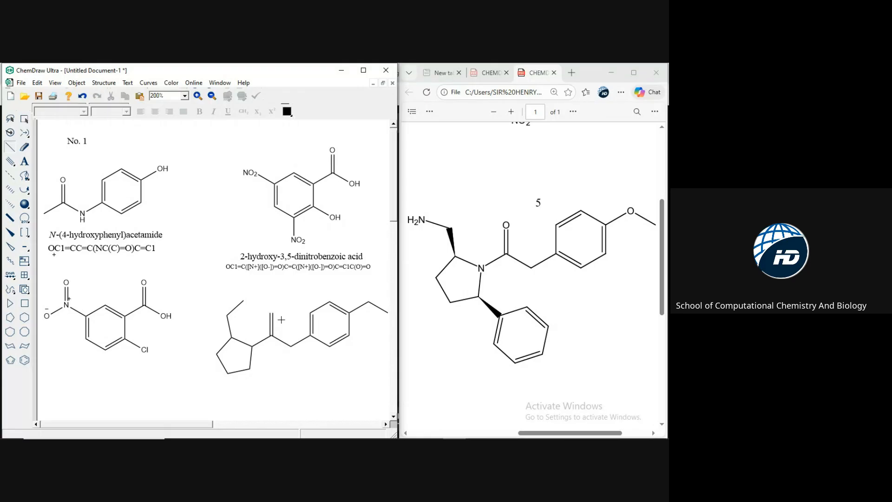
{"action": "key", "text": "ctrl+z"}
Extend the five-membered ring's upper side chain toward the upper left and attach a benzene ring through a single bond at its lower-right carbon.
{"action": "left_click_drag", "start_coordinate": [227, 315], "coordinate": [207, 304]}
{"action": "left_click", "coordinate": [250, 369]}
{"action": "left_click", "coordinate": [26, 362]}
{"action": "left_click", "coordinate": [268, 384]}
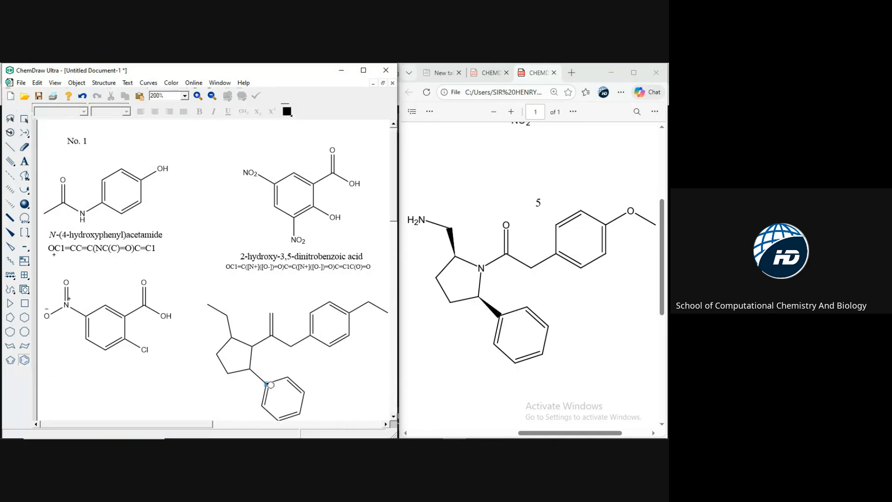
Label the end of the five-membered ring's upper side chain HN2.
{"action": "left_click", "coordinate": [394, 416]}
{"action": "left_click", "coordinate": [394, 416]}
{"action": "left_click", "coordinate": [394, 416]}
{"action": "left_click", "coordinate": [394, 416]}
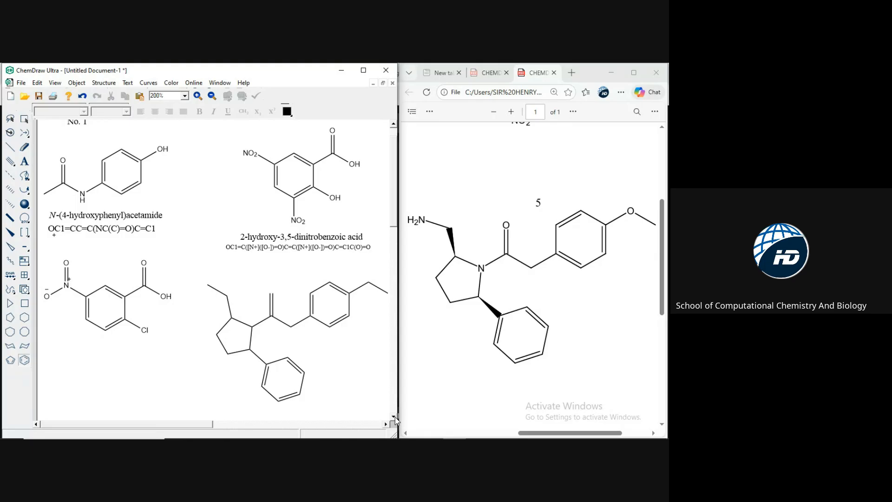
{"action": "left_click", "coordinate": [26, 163]}
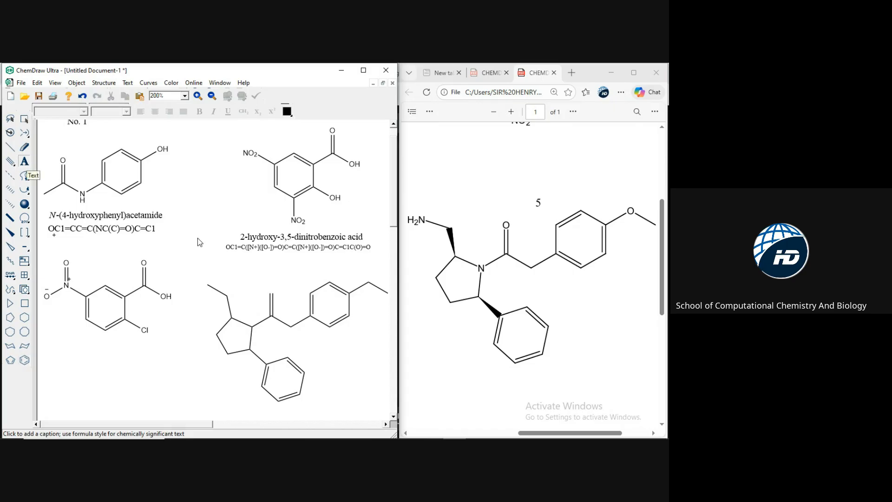
{"action": "left_click", "coordinate": [208, 284]}
{"action": "type", "text": "N"}
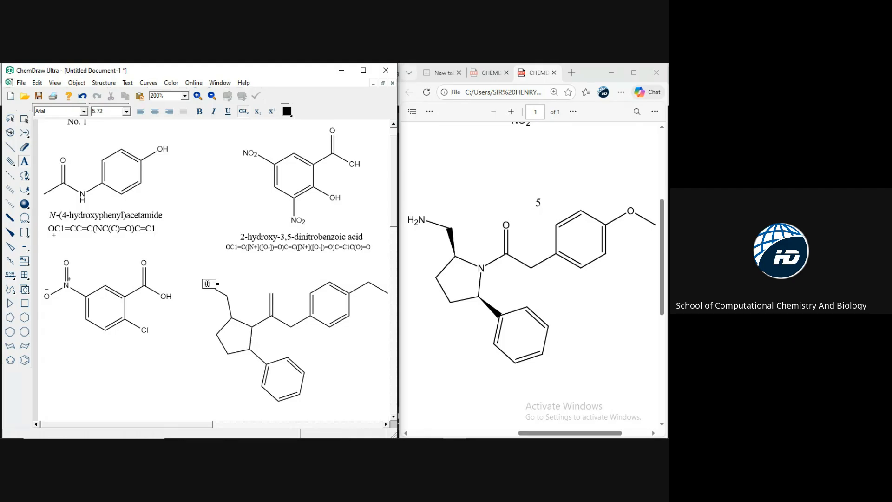
{"action": "type", "text": "HS"}
{"action": "key", "text": "BackSpace"}
{"action": "key", "text": "BackSpace"}
{"action": "key", "text": "BackSpace"}
{"action": "type", "text": "HN2"}
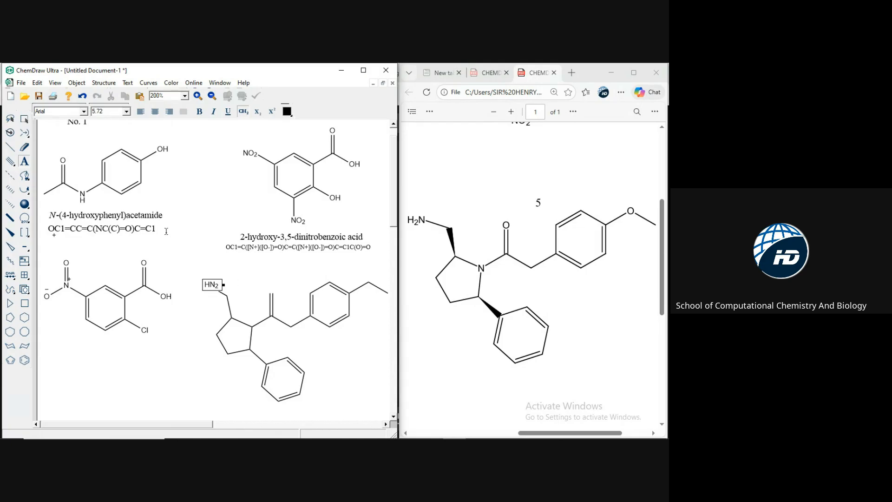
Label structure 5's carbonyl end O, the five-membered ring atom beside the carbonyl N, and the middle atom of the upper-right side chain O.
{"action": "left_click", "coordinate": [25, 120]}
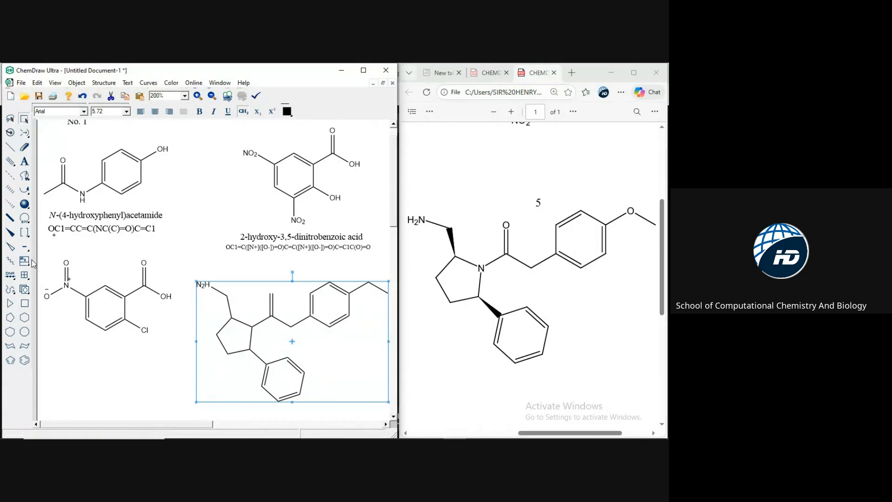
{"action": "left_click", "coordinate": [25, 163]}
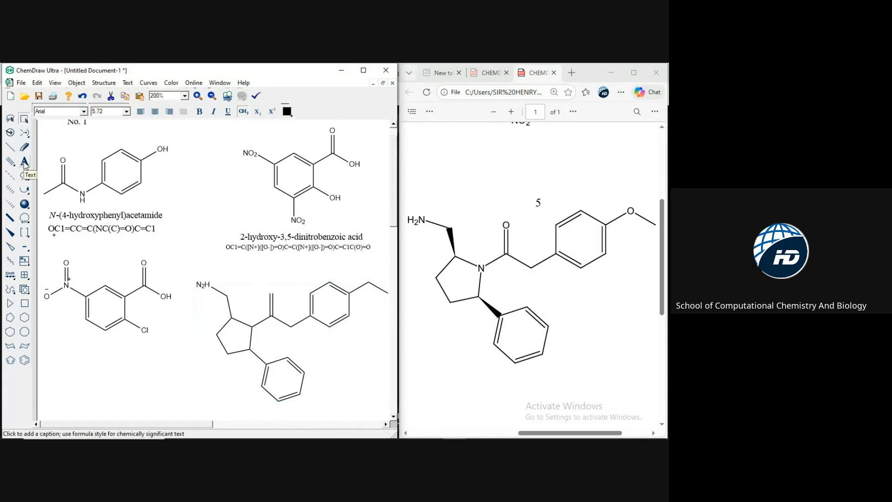
{"action": "left_click", "coordinate": [271, 293]}
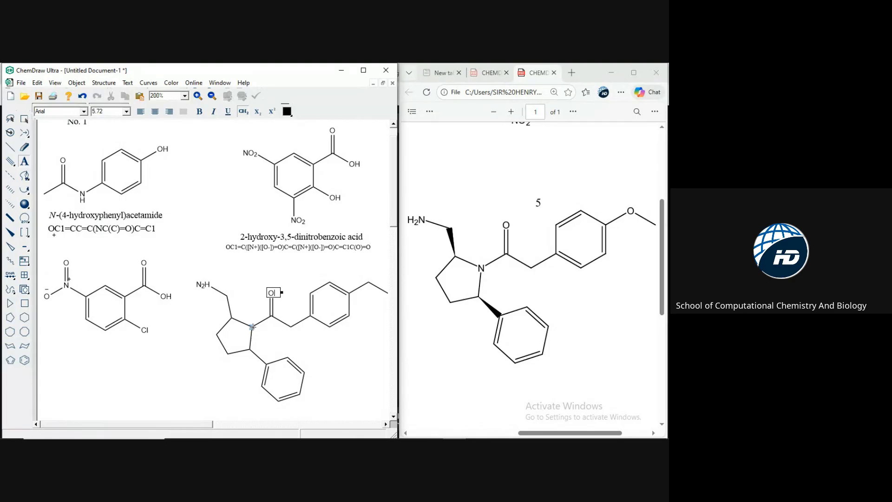
{"action": "left_click", "coordinate": [251, 327]}
{"action": "type", "text": "N"}
{"action": "left_click", "coordinate": [369, 282]}
{"action": "type", "text": "O"}
{"action": "left_click", "coordinate": [25, 120]}
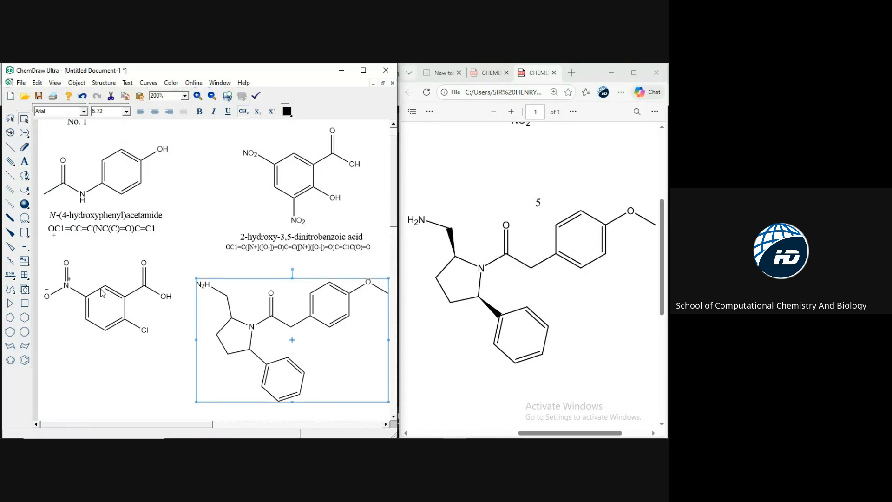
{"action": "left_click", "coordinate": [134, 379]}
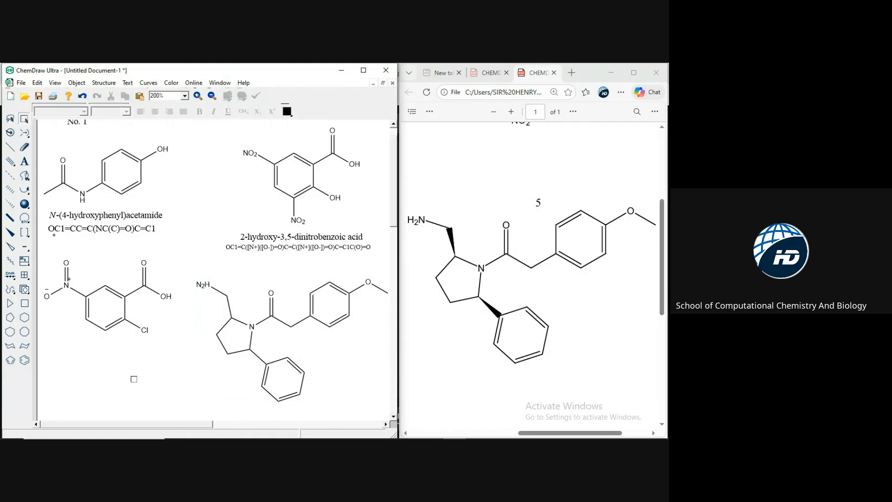
Change the five-membered ring's side-chain bond and phenyl bond to solid wedges with their narrow ends at the ring.
{"action": "left_click", "coordinate": [9, 234]}
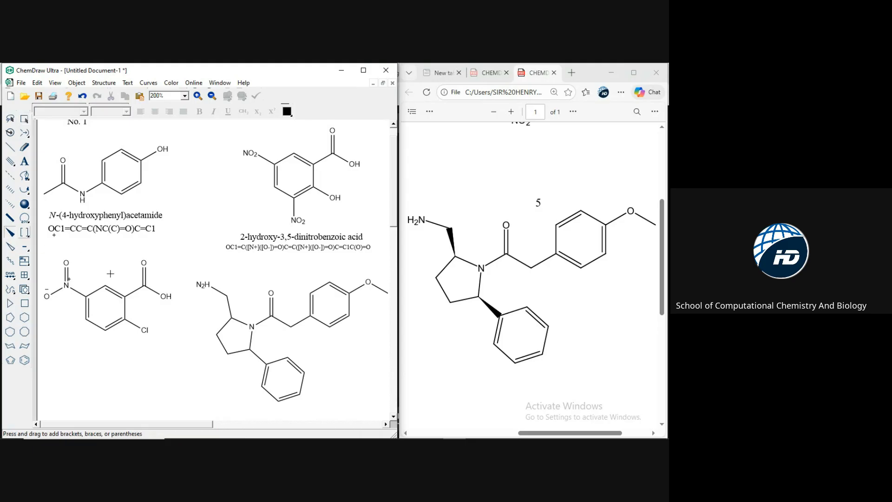
{"action": "left_click", "coordinate": [228, 307]}
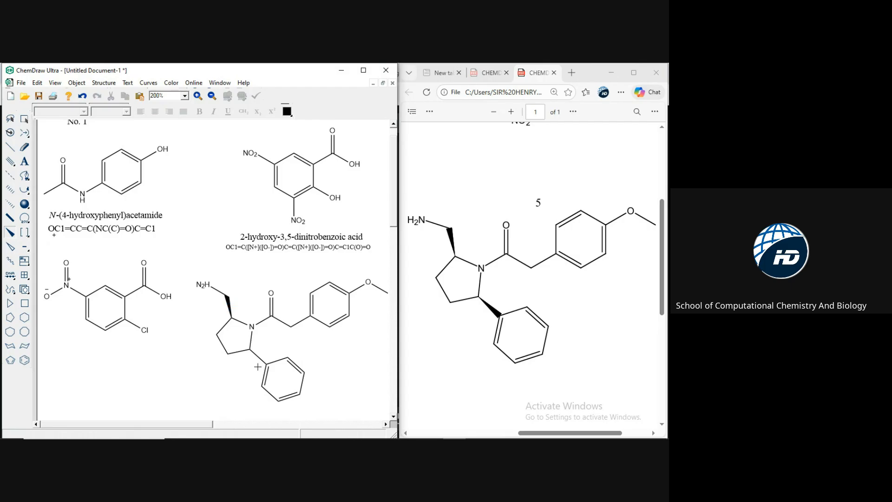
{"action": "left_click", "coordinate": [230, 307]}
{"action": "left_click", "coordinate": [258, 358]}
{"action": "left_click", "coordinate": [258, 358]}
{"action": "left_click", "coordinate": [259, 359]}
Select structure 5 and convert it to a chemical name caption below the drawing.
{"action": "left_click", "coordinate": [25, 120]}
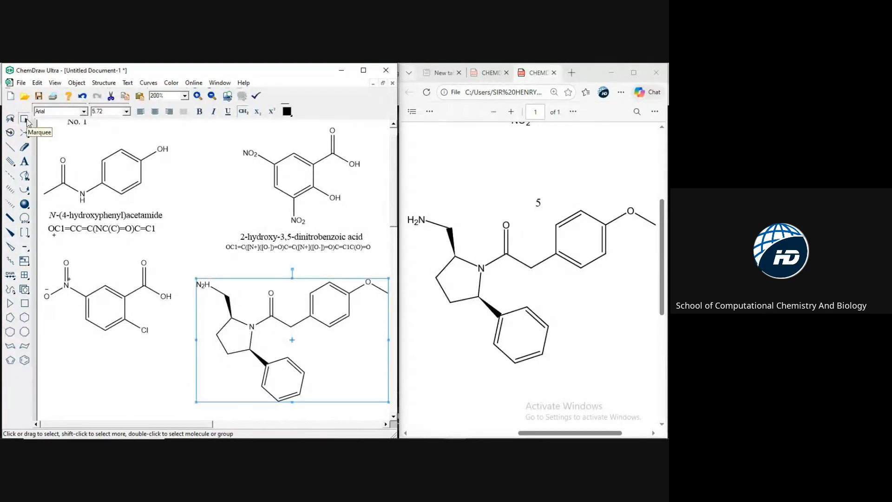
{"action": "left_click", "coordinate": [104, 83]}
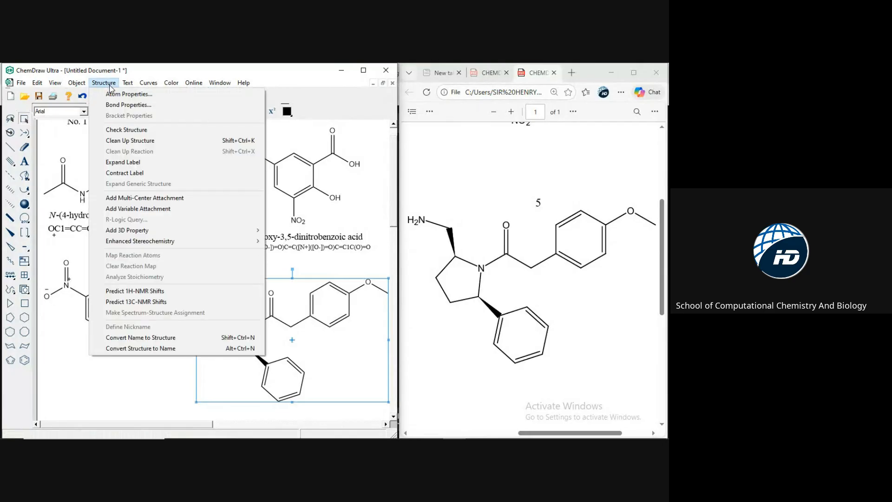
{"action": "left_click", "coordinate": [155, 352]}
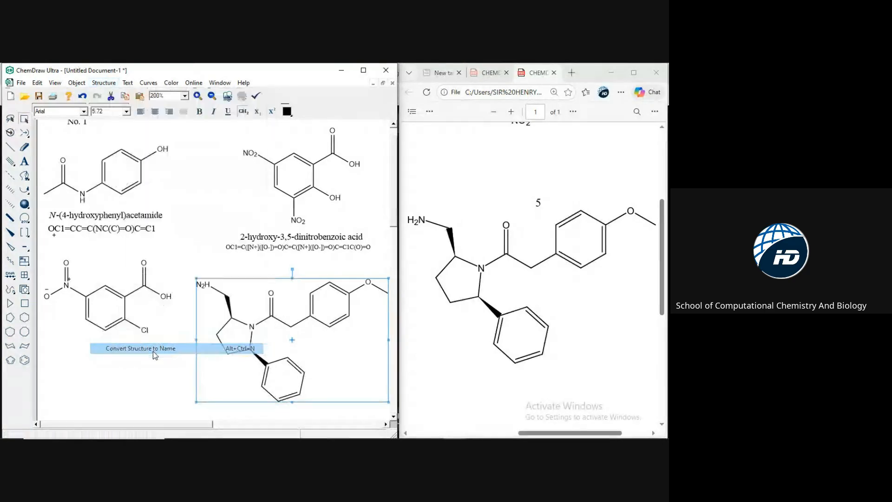
{"action": "left_click", "coordinate": [393, 418]}
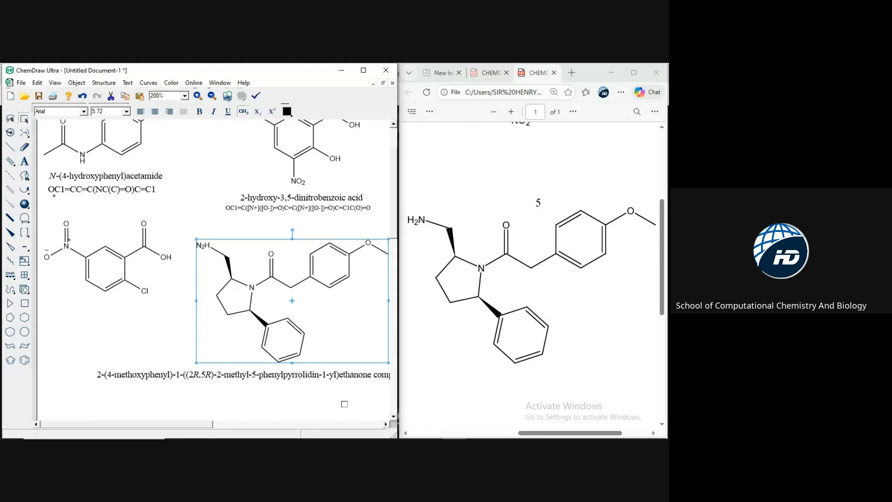
{"action": "left_click", "coordinate": [330, 400]}
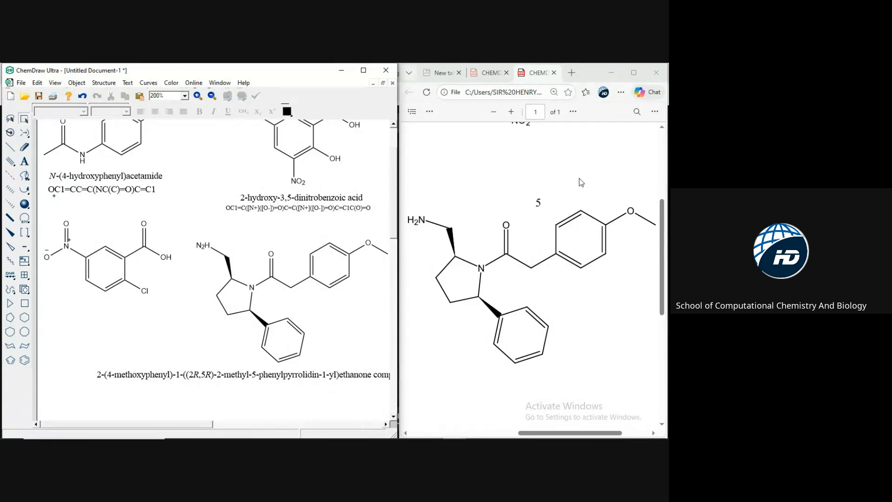
Erase the incorrectly written amine label and the bond joining it to structure 5's upper wedge.
{"action": "left_click_drag", "start_coordinate": [662, 265], "coordinate": [662, 367]}
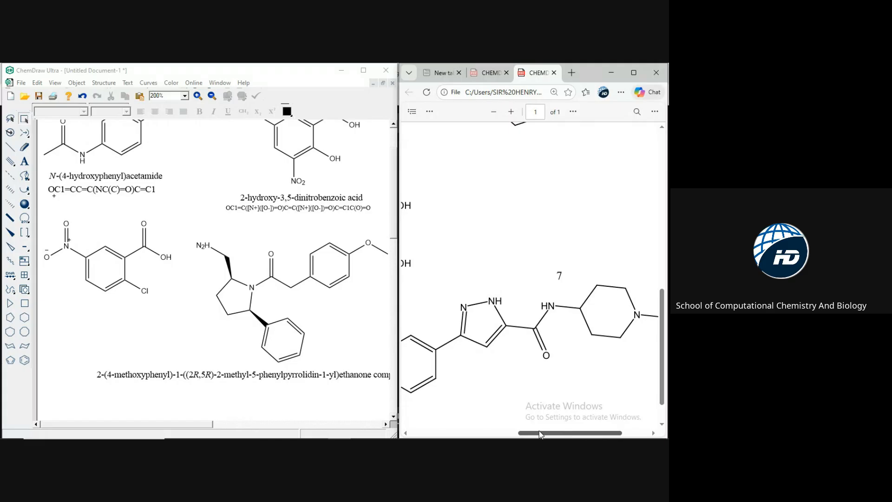
{"action": "left_click_drag", "start_coordinate": [535, 434], "coordinate": [444, 434]}
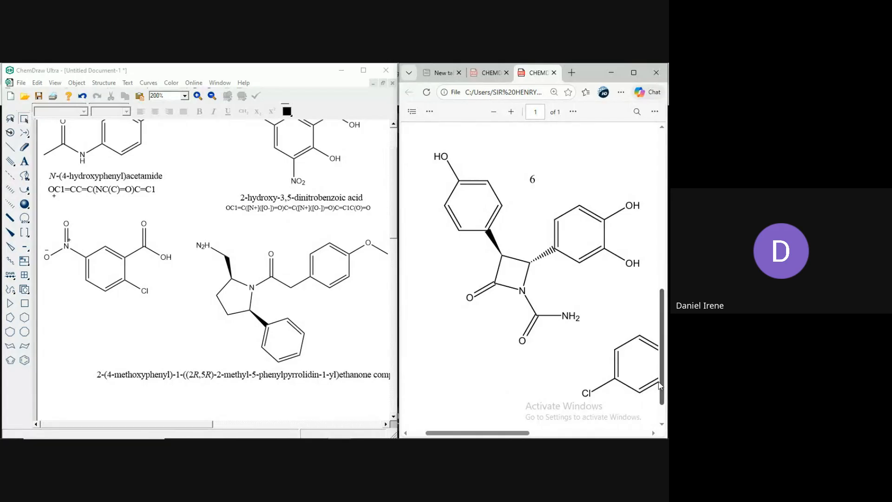
{"action": "left_click_drag", "start_coordinate": [659, 382], "coordinate": [655, 322]}
{"action": "left_click_drag", "start_coordinate": [492, 436], "coordinate": [586, 436]}
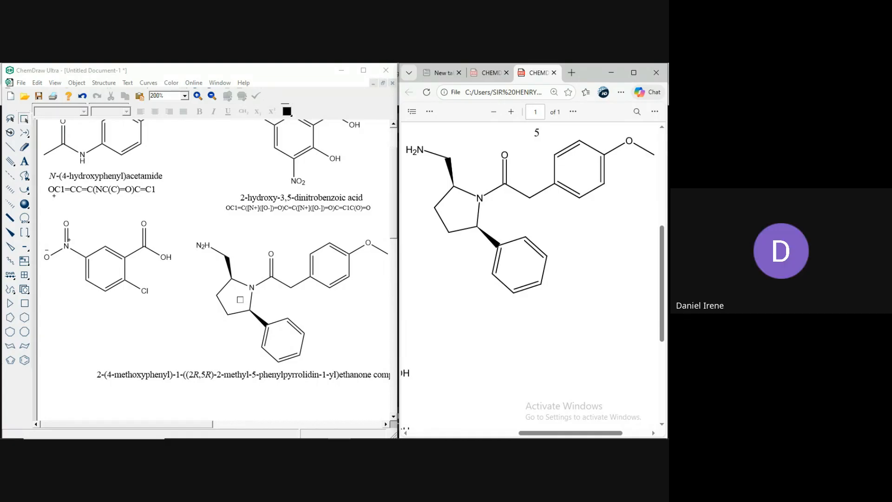
{"action": "left_click", "coordinate": [25, 150]}
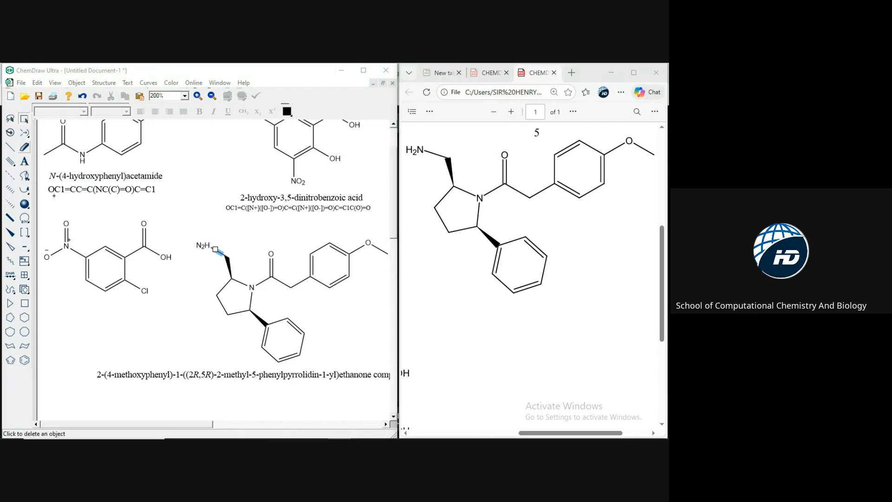
{"action": "left_click", "coordinate": [216, 250]}
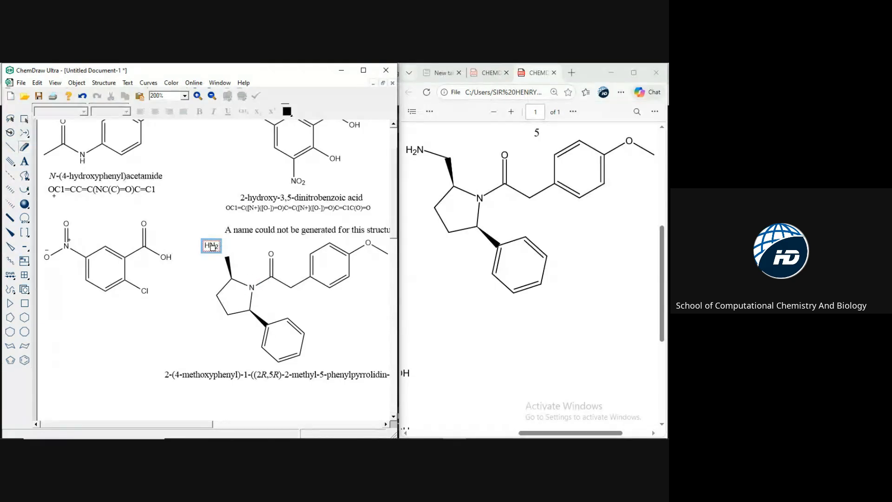
{"action": "left_click", "coordinate": [212, 247]}
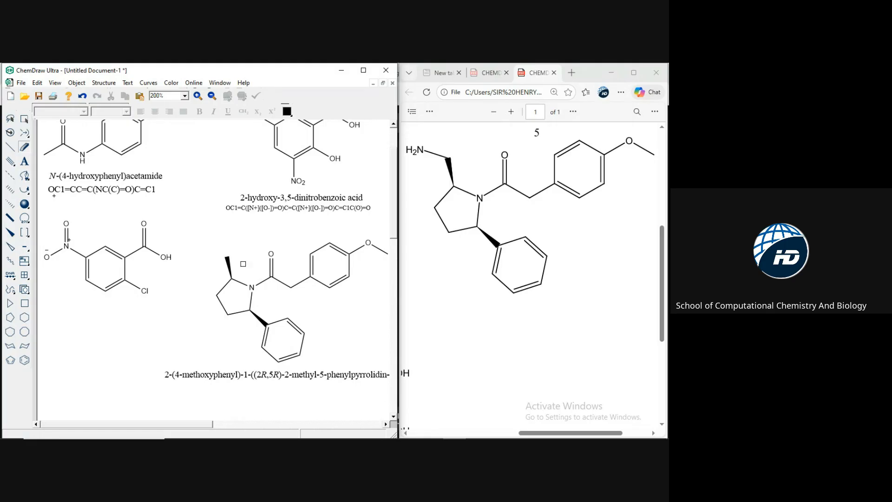
{"action": "left_click", "coordinate": [10, 147]}
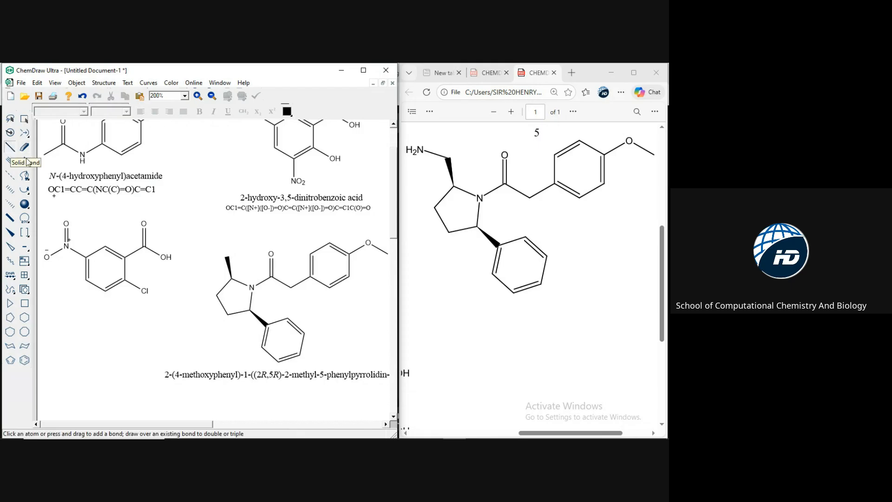
{"action": "left_click", "coordinate": [226, 256]}
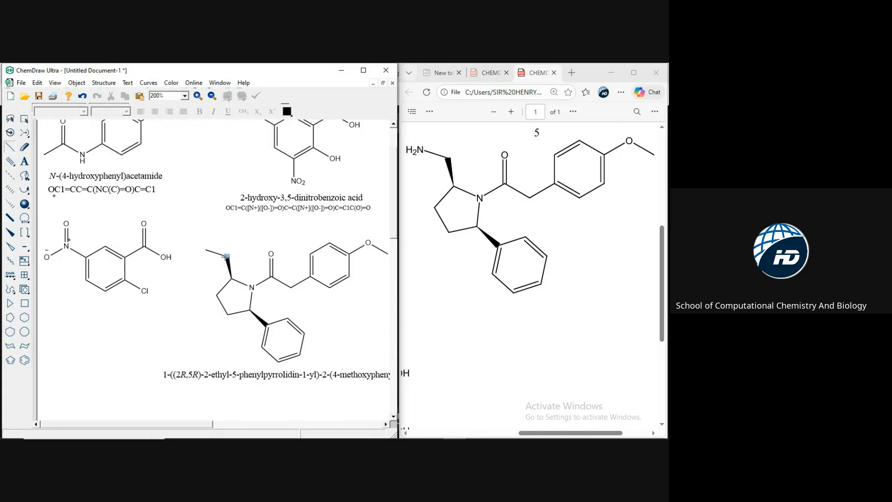
{"action": "double_click", "coordinate": [226, 256]}
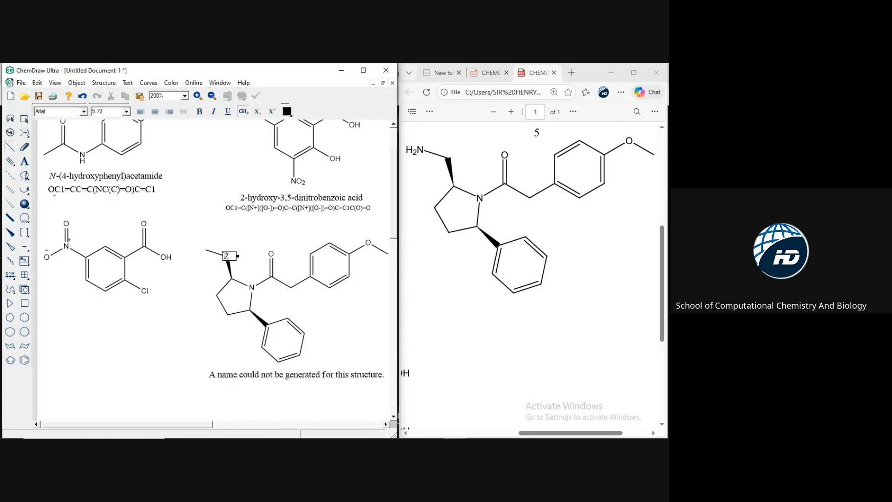
{"action": "key", "text": "ctrl+z"}
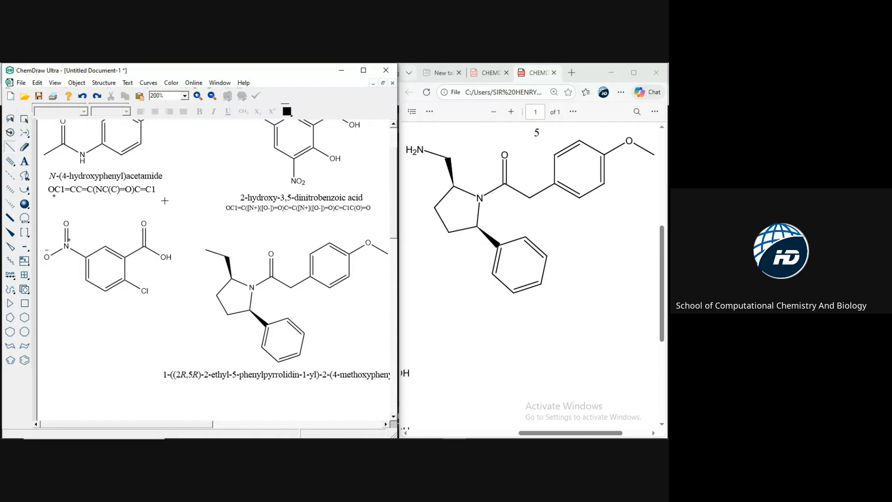
{"action": "key", "text": "ctrl+z"}
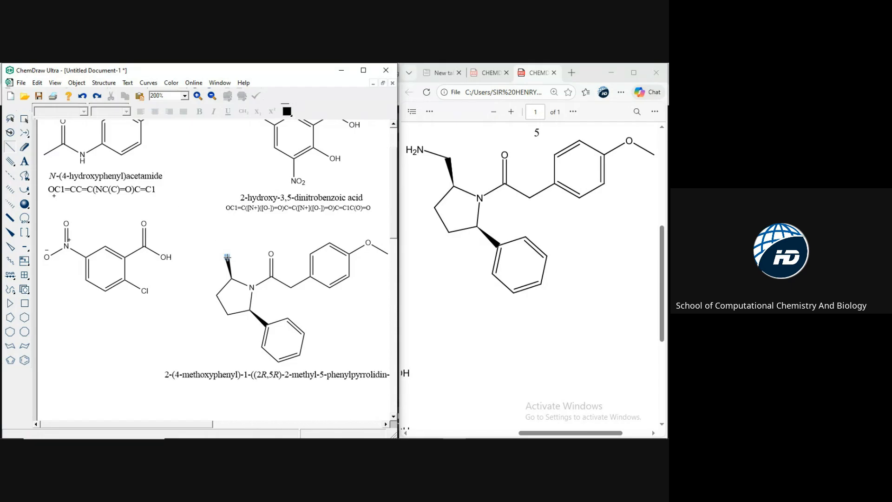
Add a single bond to the free end of structure 5's upper wedge and swing it toward the upper left.
{"action": "left_click", "coordinate": [228, 256]}
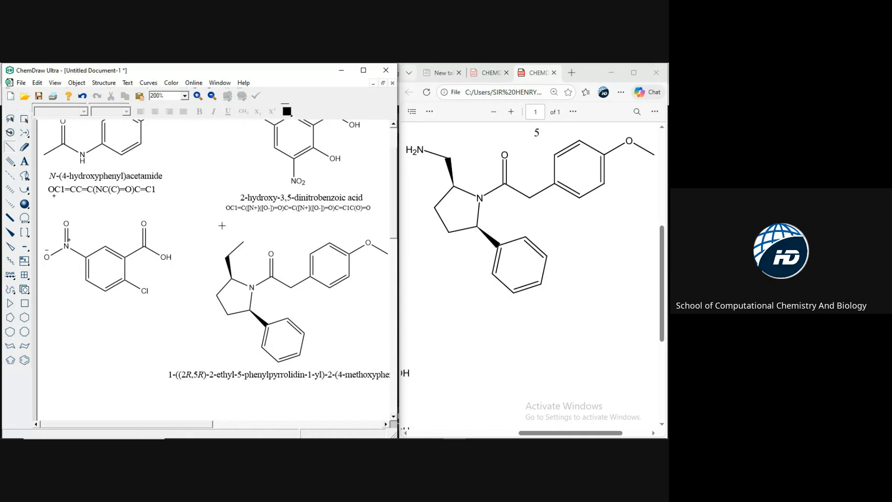
{"action": "left_click", "coordinate": [24, 120]}
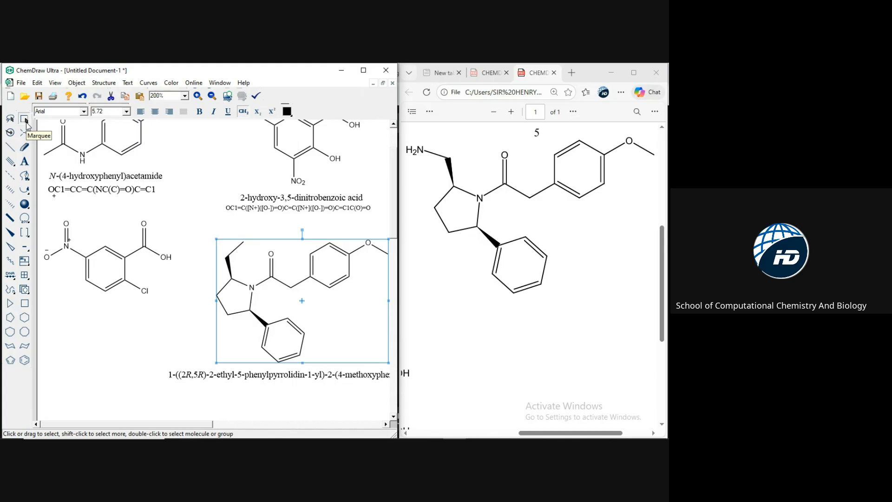
{"action": "left_click", "coordinate": [163, 312]}
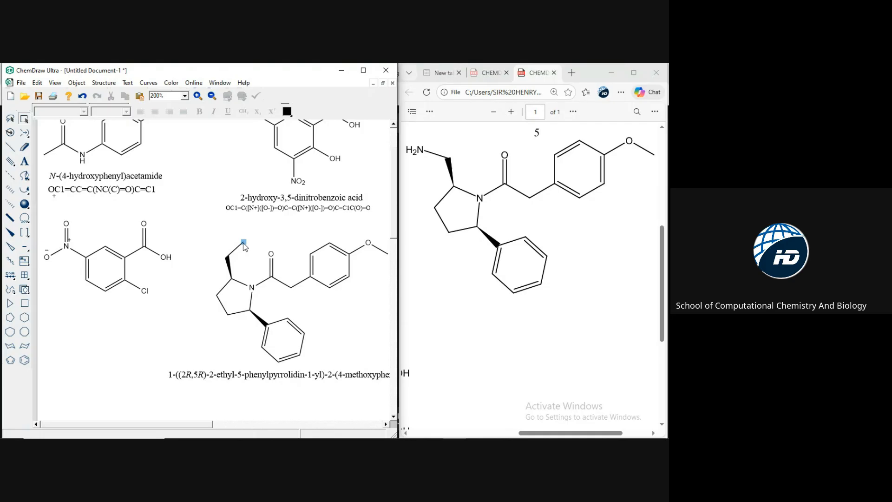
{"action": "mouse_move", "coordinate": [243, 243]}
{"action": "left_mouse_down"}
{"action": "mouse_move", "coordinate": [214, 250]}
{"action": "mouse_move", "coordinate": [242, 239]}
{"action": "mouse_move", "coordinate": [245, 248]}
{"action": "mouse_move", "coordinate": [217, 239]}
{"action": "mouse_move", "coordinate": [245, 246]}
{"action": "left_mouse_up"}
{"action": "left_click", "coordinate": [24, 120]}
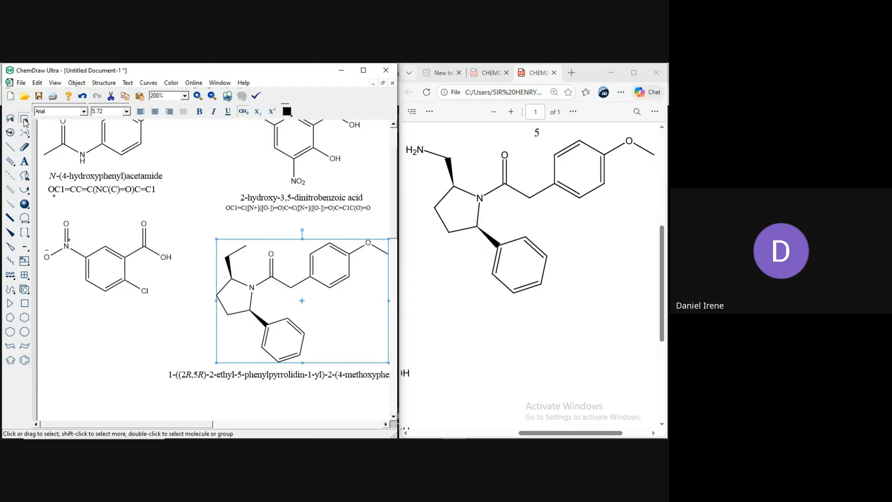
{"action": "left_click", "coordinate": [171, 317]}
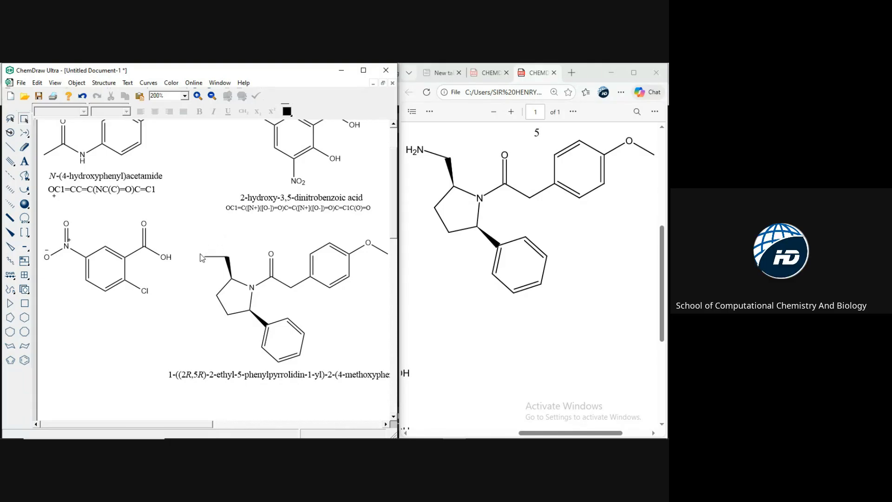
{"action": "left_click_drag", "start_coordinate": [246, 248], "coordinate": [215, 252]}
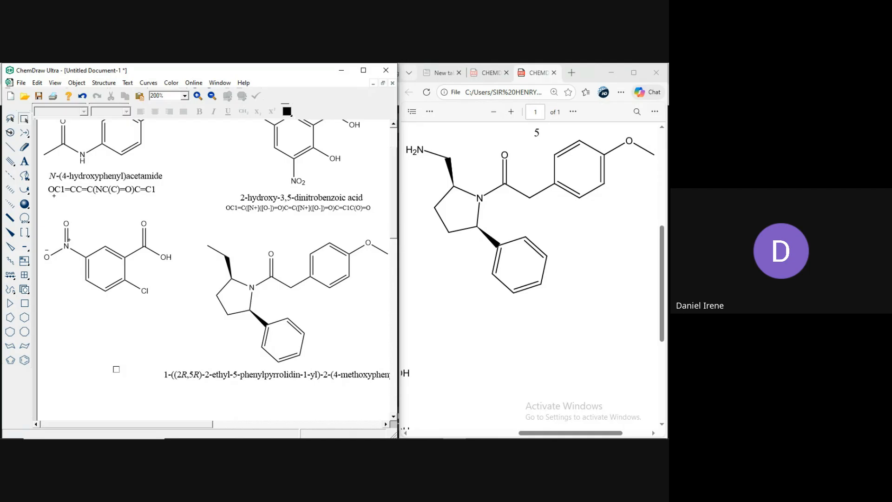
Label the free end of the restored side chain NH2.
{"action": "left_click", "coordinate": [26, 163]}
{"action": "left_click", "coordinate": [208, 245]}
{"action": "type", "text": "NH2"}
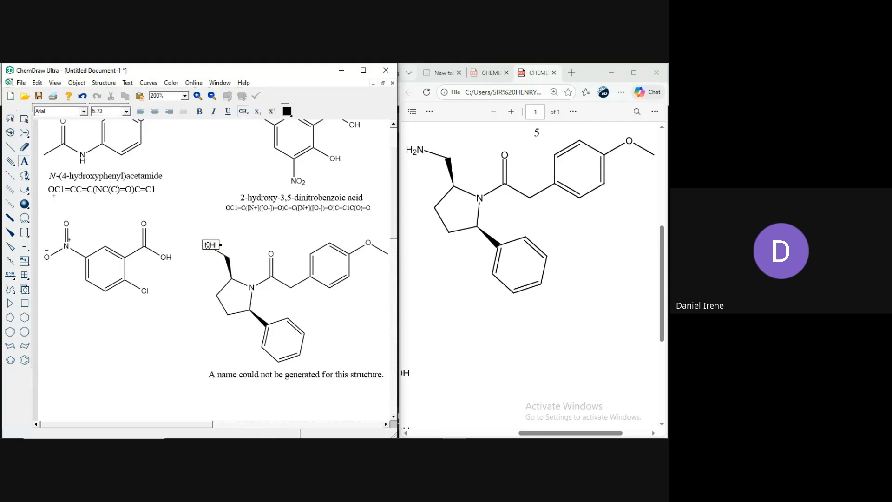
{"action": "left_click", "coordinate": [24, 118]}
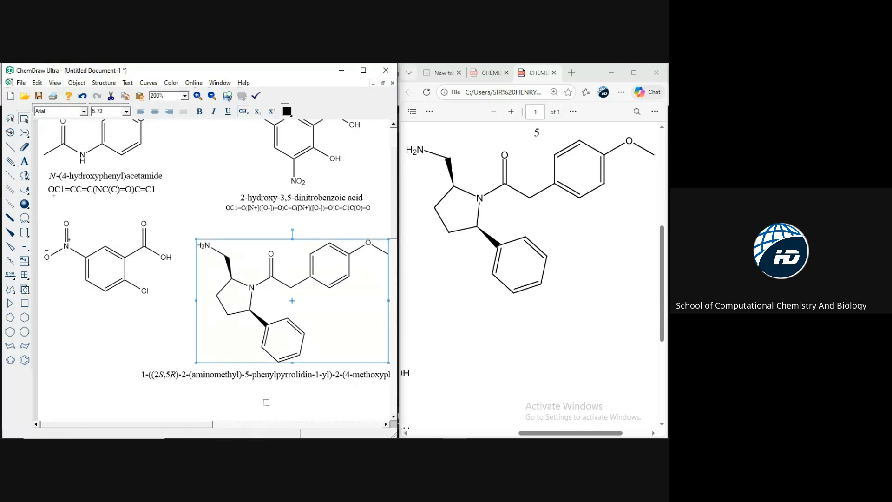
Locate structure 6 in the practice PDF and examine its rings, stereo bonds and substituents.
{"action": "left_click", "coordinate": [528, 358]}
{"action": "scroll", "coordinate": [528, 357], "scroll_direction": "down", "scroll_amount": 3}
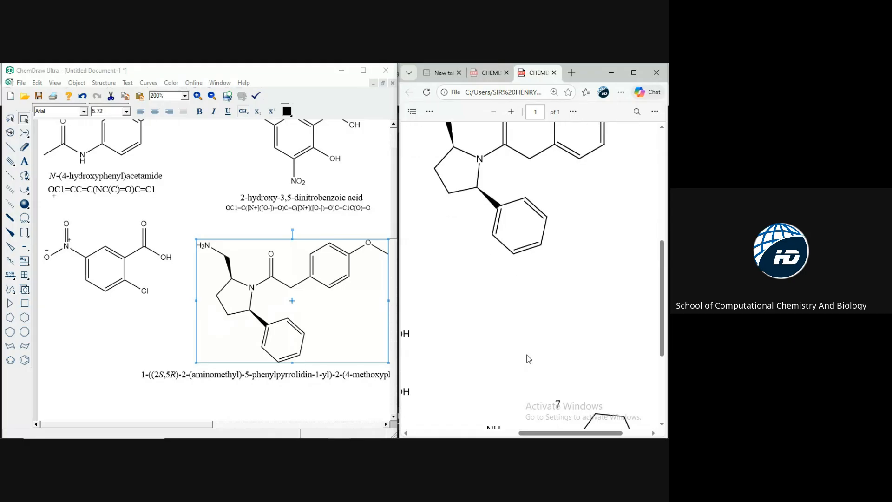
{"action": "scroll", "coordinate": [528, 358], "scroll_direction": "up", "scroll_amount": 4}
{"action": "scroll", "coordinate": [529, 357], "scroll_direction": "left", "scroll_amount": 3}
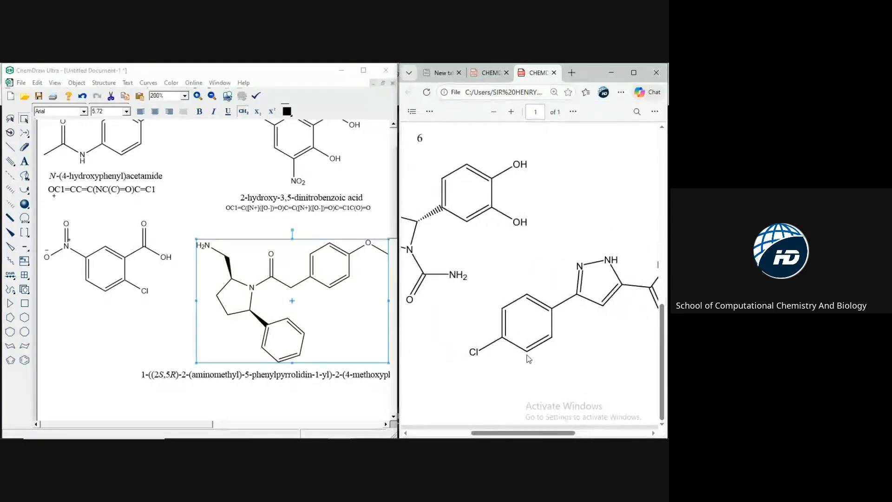
{"action": "scroll", "coordinate": [528, 358], "scroll_direction": "left", "scroll_amount": 2}
{"action": "scroll", "coordinate": [529, 358], "scroll_direction": "up", "scroll_amount": 3}
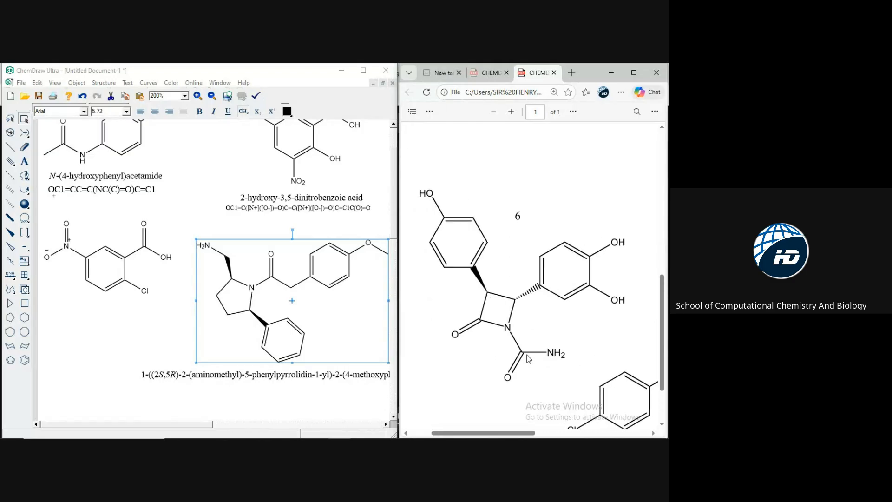
{"action": "scroll", "coordinate": [528, 358], "scroll_direction": "down", "scroll_amount": 2}
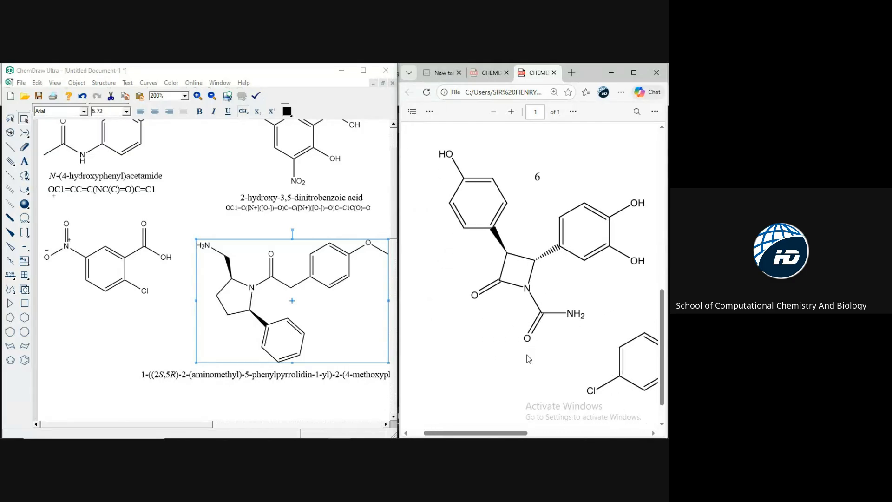
Switch to the Google Meet call and stop sharing the screen.
{"action": "scroll", "coordinate": [529, 358], "scroll_direction": "right", "scroll_amount": 1}
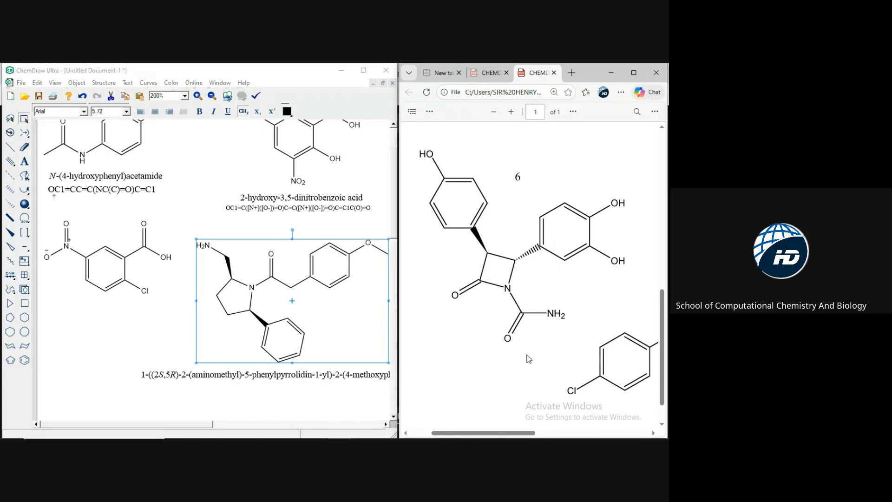
{"action": "mouse_move", "coordinate": [508, 437]}
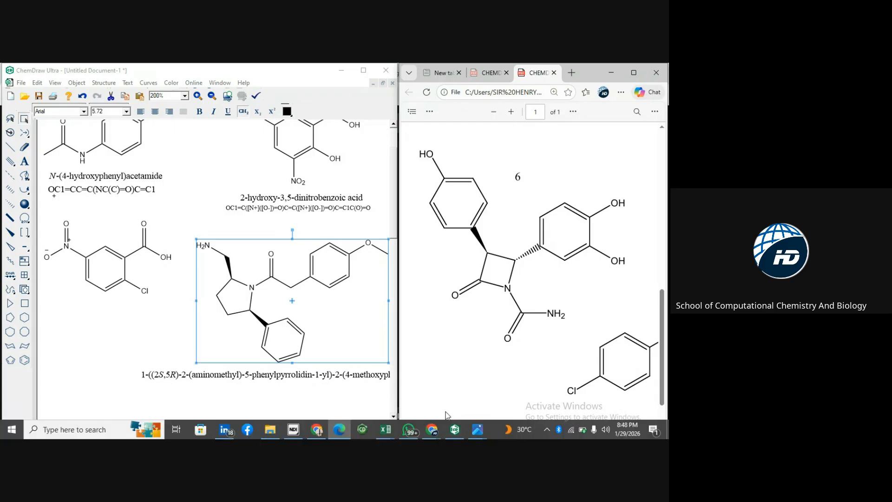
{"action": "mouse_move", "coordinate": [428, 432]}
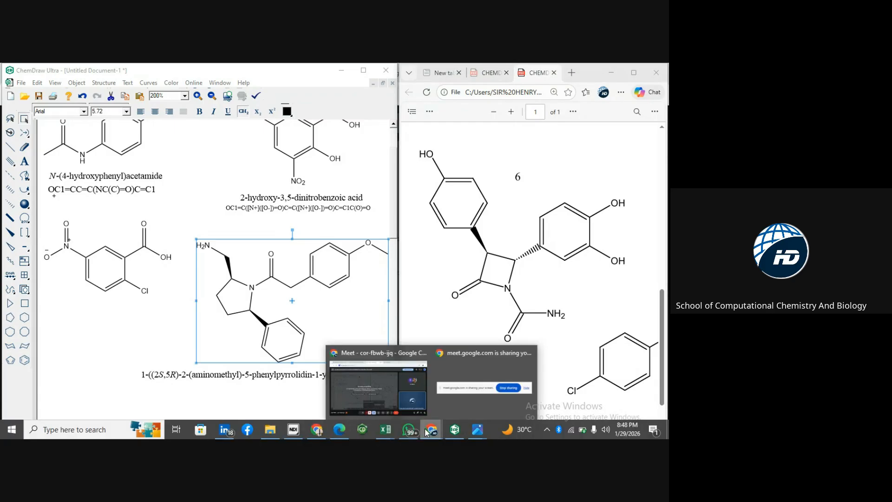
{"action": "left_click", "coordinate": [364, 375]}
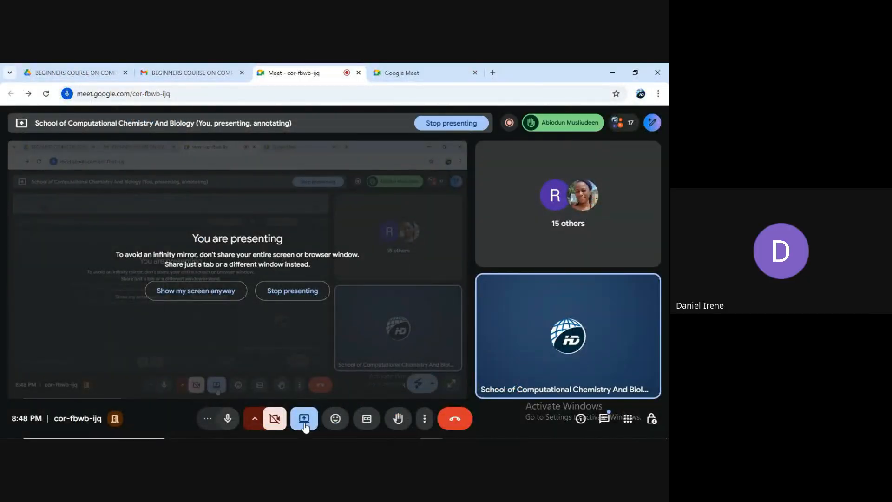
{"action": "left_click", "coordinate": [304, 418]}
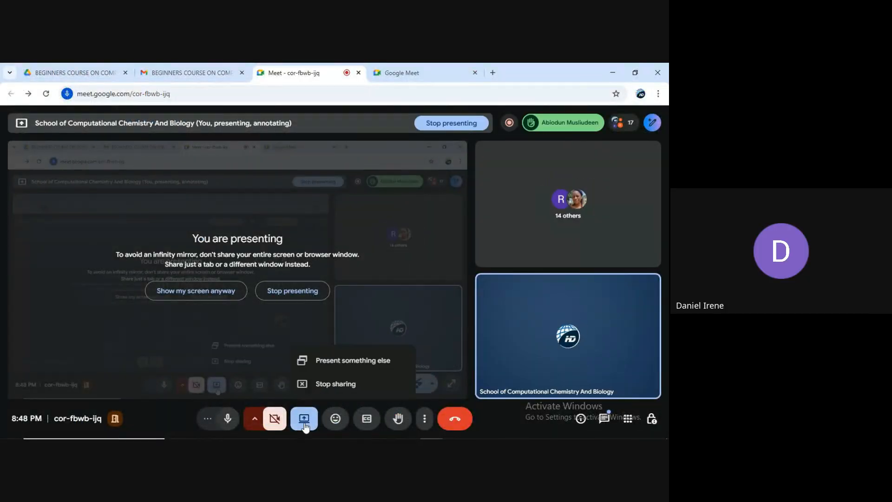
{"action": "left_click", "coordinate": [338, 383]}
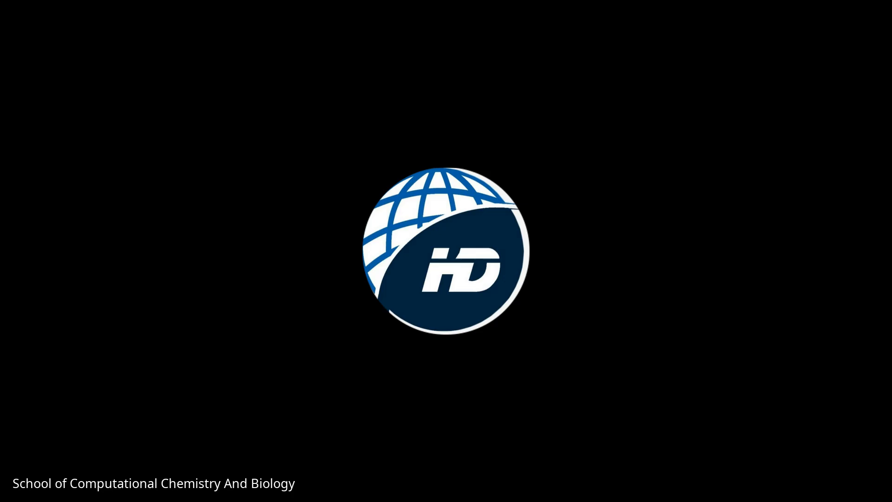
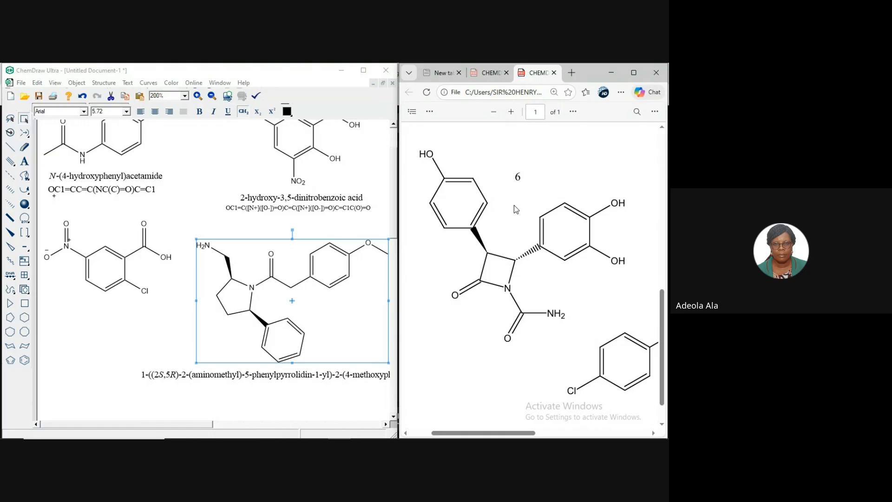
Delete structure 5's name caption and generate a new name from the corrected structure.
{"action": "left_click", "coordinate": [312, 380]}
{"action": "left_click", "coordinate": [310, 378]}
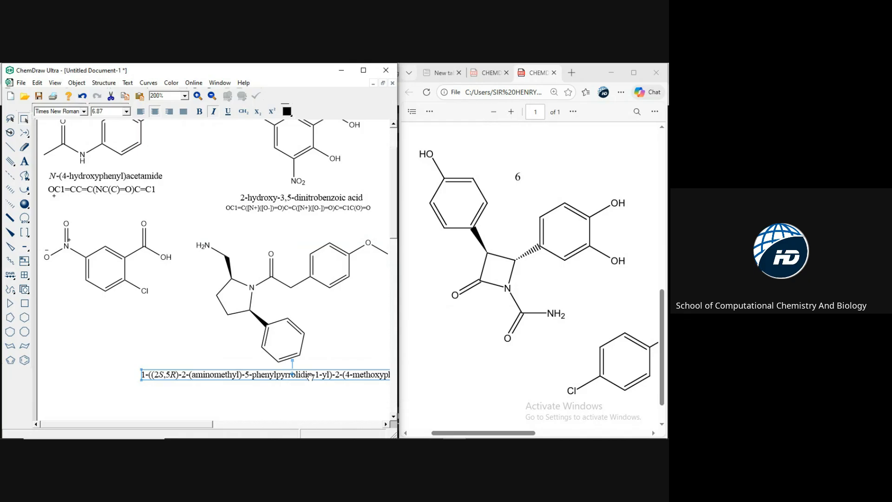
{"action": "key", "text": "Delete"}
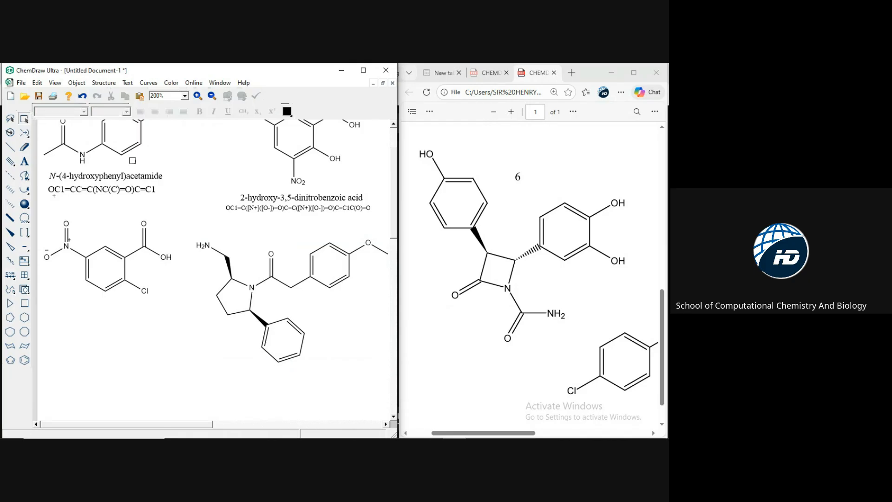
{"action": "left_click", "coordinate": [306, 326]}
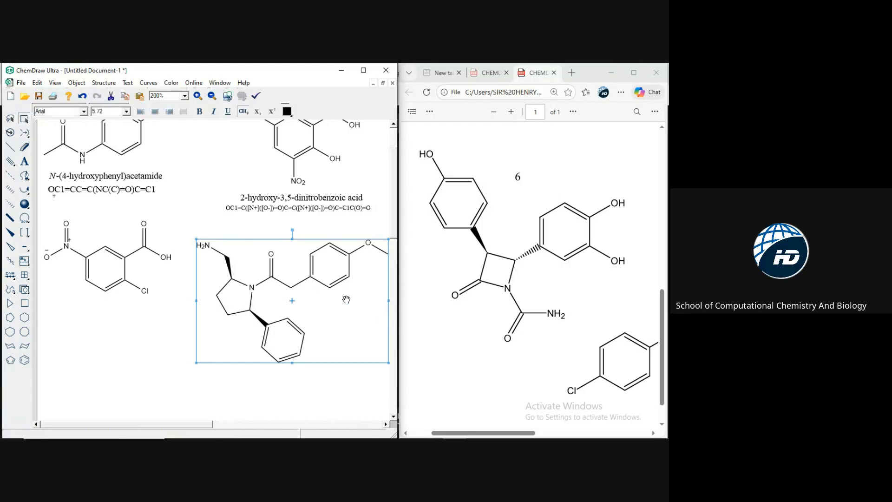
{"action": "left_click", "coordinate": [104, 84]}
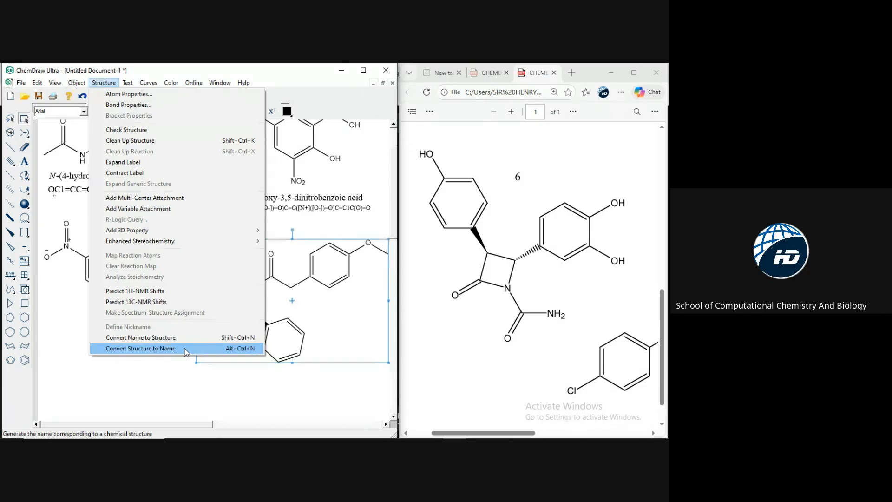
{"action": "left_click", "coordinate": [170, 348]}
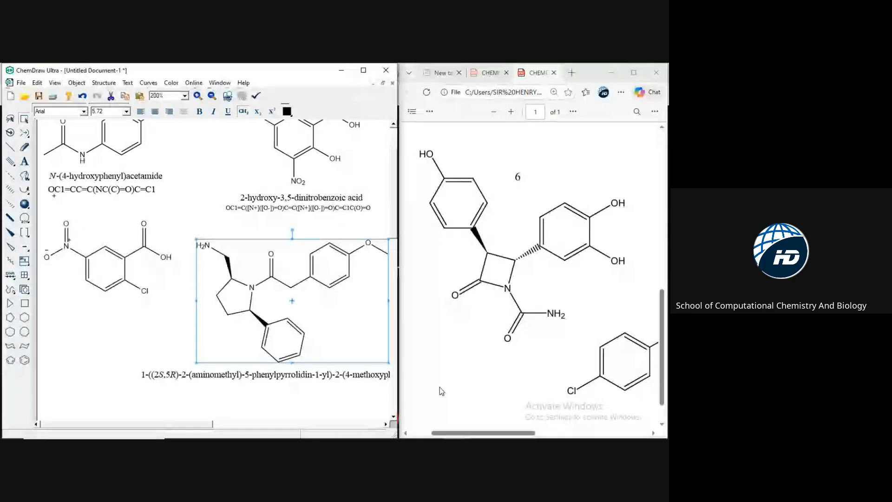
Check the computer's Wi-Fi connection and return from Google Meet to ChemDraw and the practice PDF.
{"action": "left_click", "coordinate": [519, 387]}
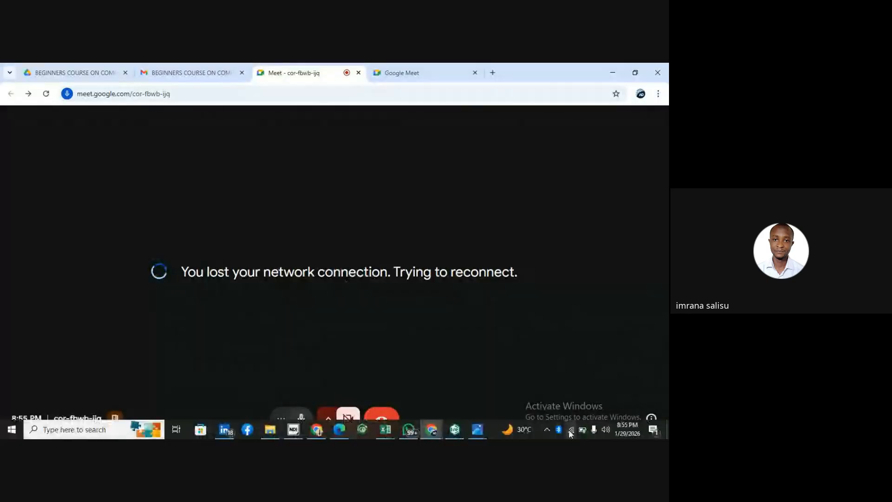
{"action": "left_click", "coordinate": [571, 430]}
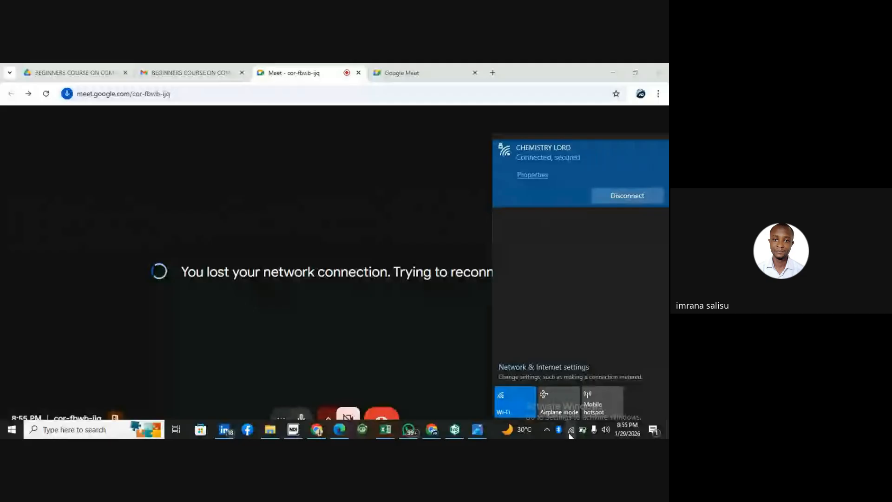
{"action": "left_click", "coordinate": [335, 232]}
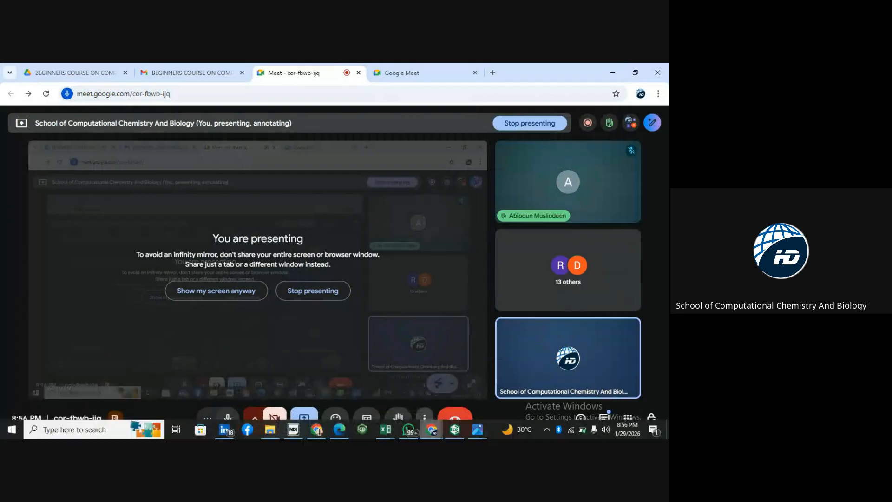
{"action": "left_click", "coordinate": [455, 431]}
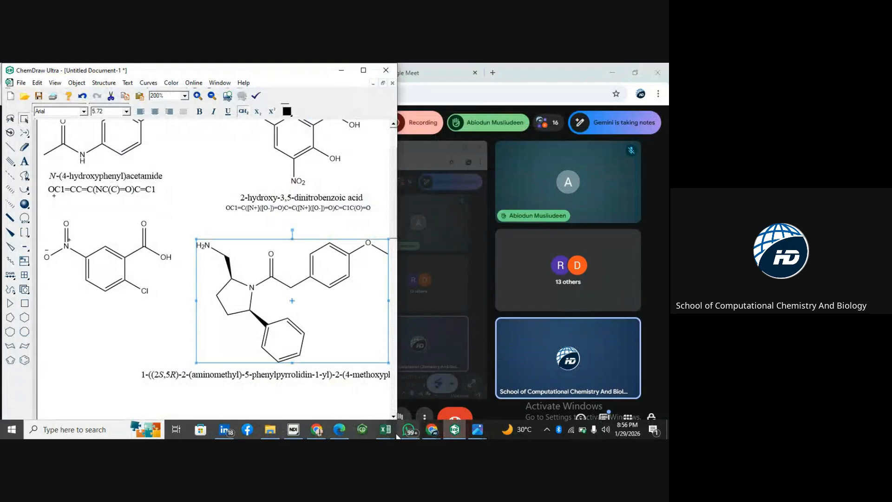
{"action": "left_click", "coordinate": [340, 431]}
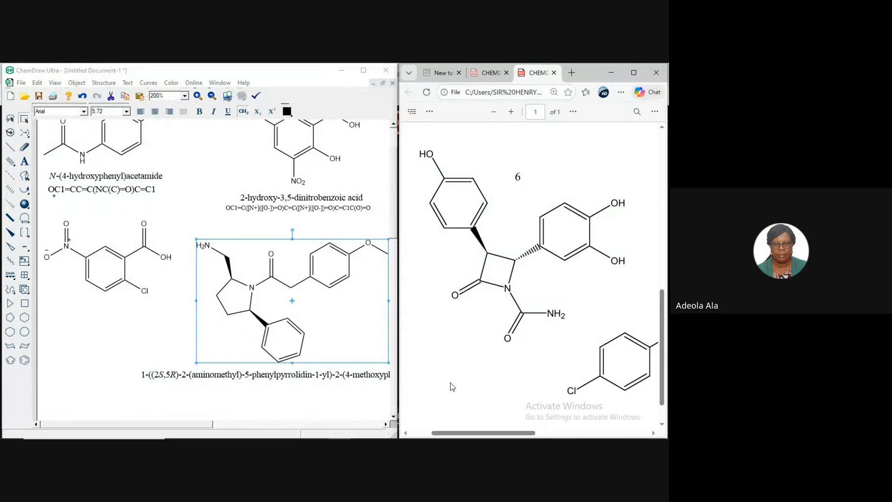
{"action": "key", "text": "super"}
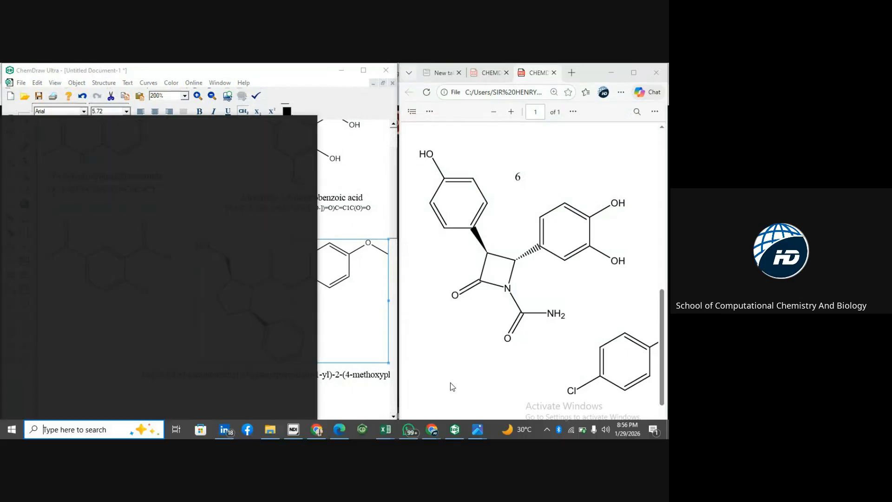
{"action": "key", "text": "super"}
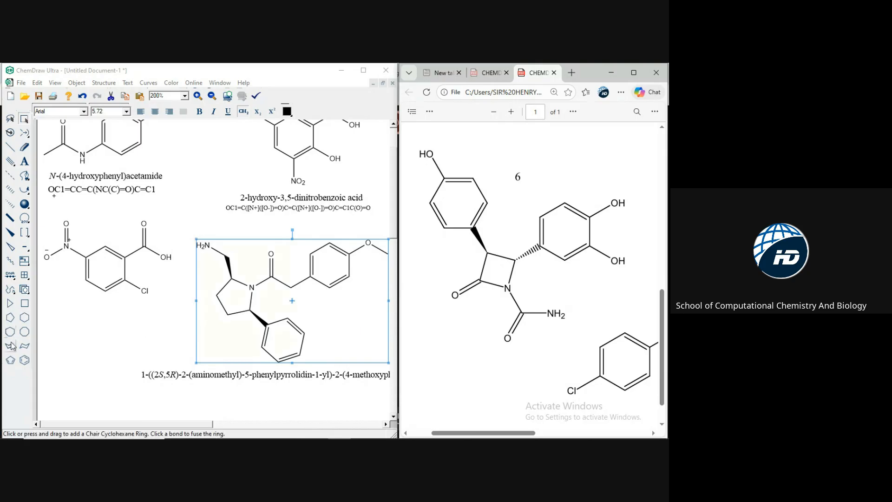
Place a cyclopropane ring in the blank area below the chloro-nitrobenzoic acid structure and rotate it until its apex points left.
{"action": "left_click", "coordinate": [9, 304]}
{"action": "left_click", "coordinate": [94, 346]}
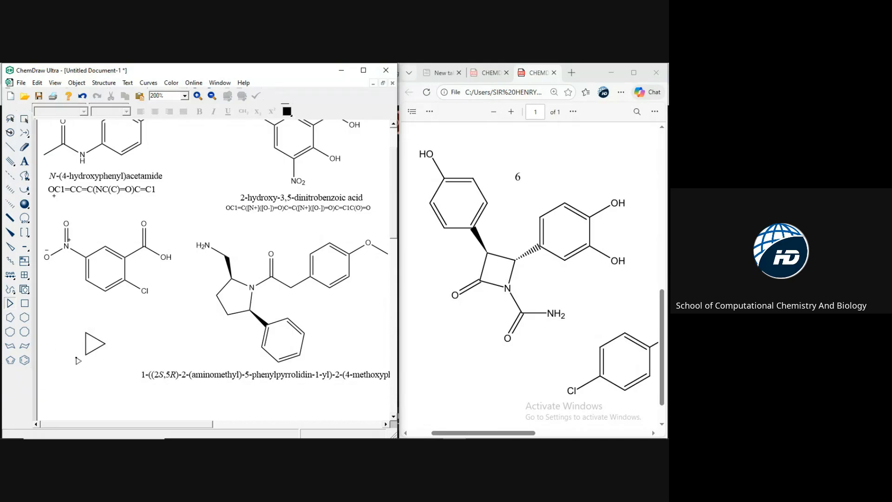
{"action": "left_click", "coordinate": [24, 120]}
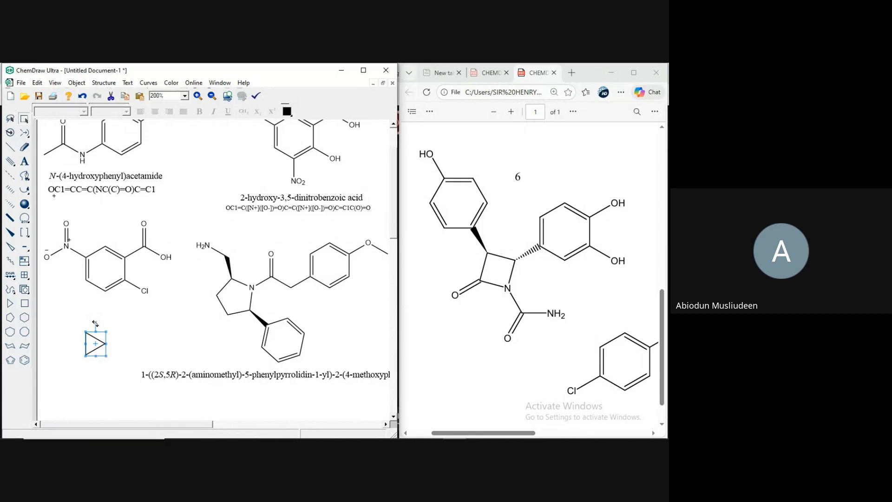
{"action": "left_click_drag", "start_coordinate": [95, 323], "coordinate": [124, 333]}
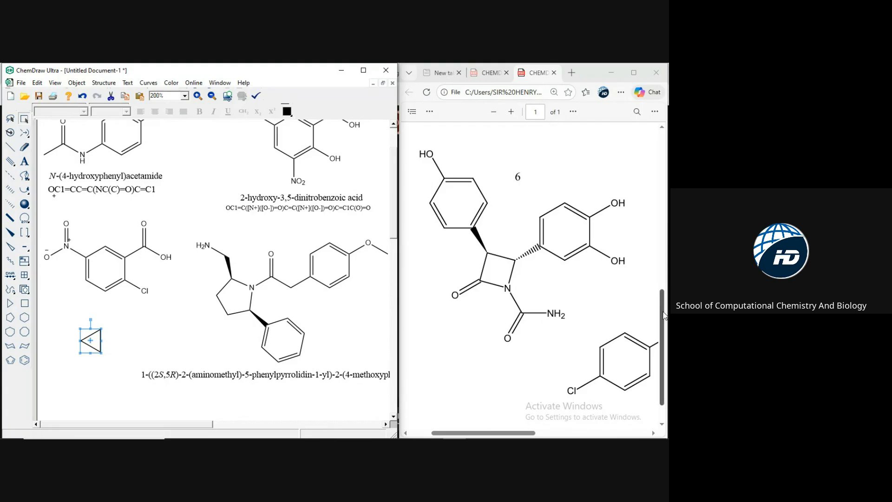
Locate structure 7 in the practice PDF and examine its chlorophenyl, pyrazole, amide and N-methylpiperidine parts.
{"action": "left_click", "coordinate": [639, 300]}
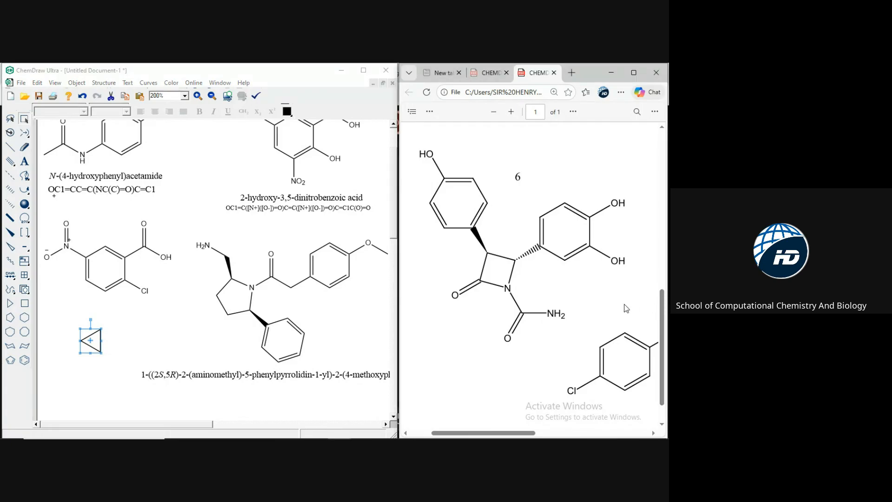
{"action": "scroll", "coordinate": [626, 308], "scroll_direction": "right", "scroll_amount": 5}
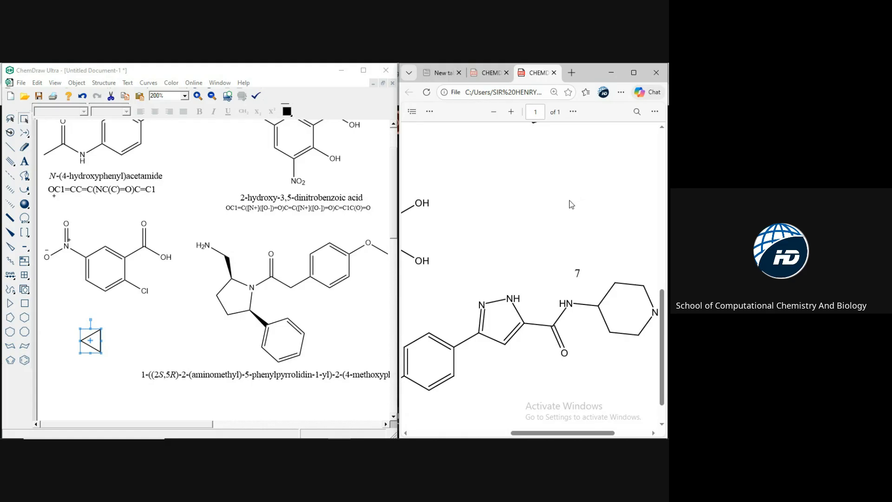
{"action": "right_click", "coordinate": [551, 208]}
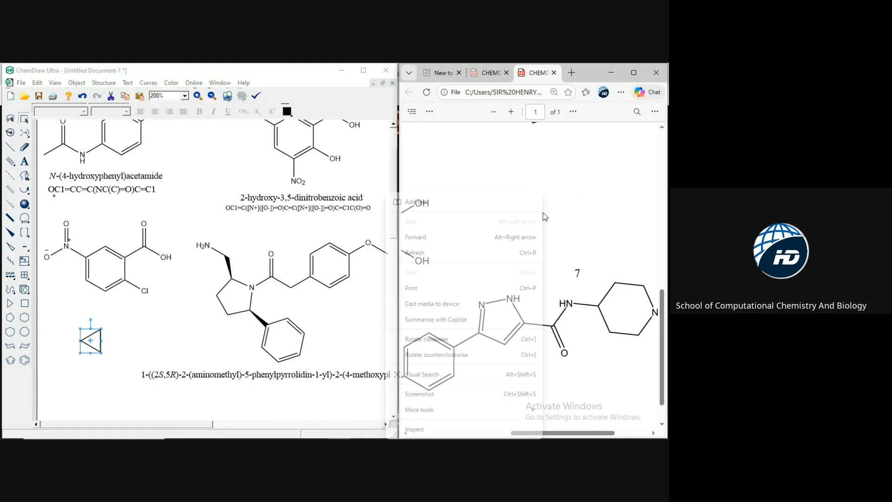
{"action": "key", "text": "Escape"}
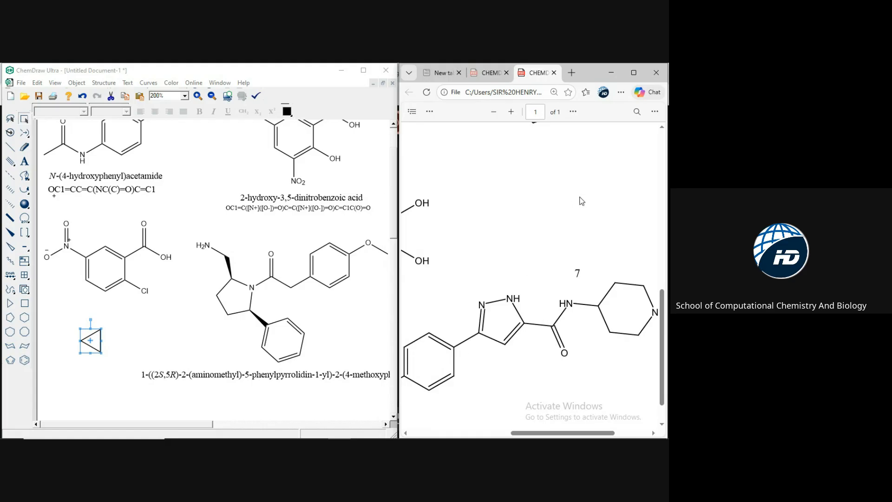
{"action": "left_click", "coordinate": [492, 114]}
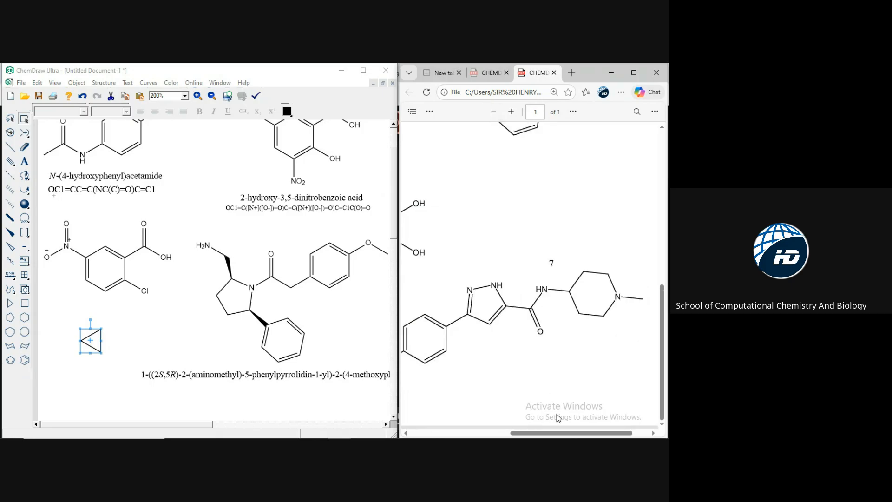
{"action": "right_click", "coordinate": [534, 435]}
{"action": "left_click", "coordinate": [478, 398]}
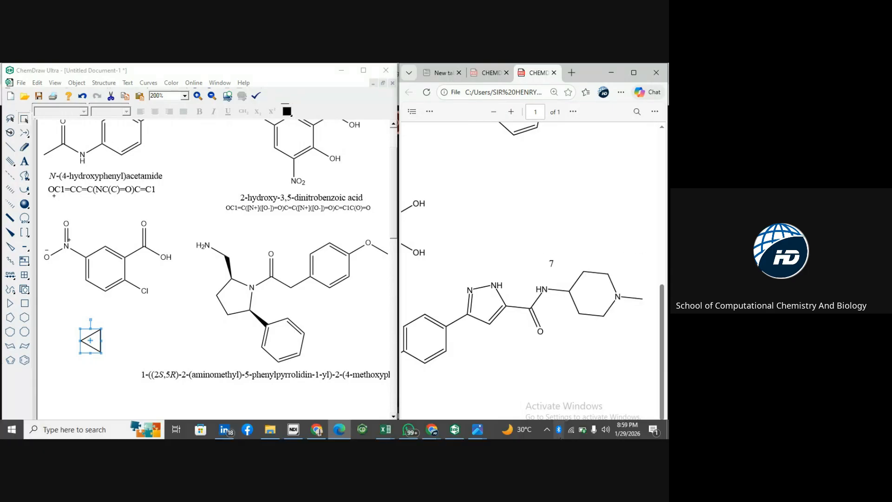
{"action": "left_click_drag", "start_coordinate": [533, 435], "coordinate": [526, 435]}
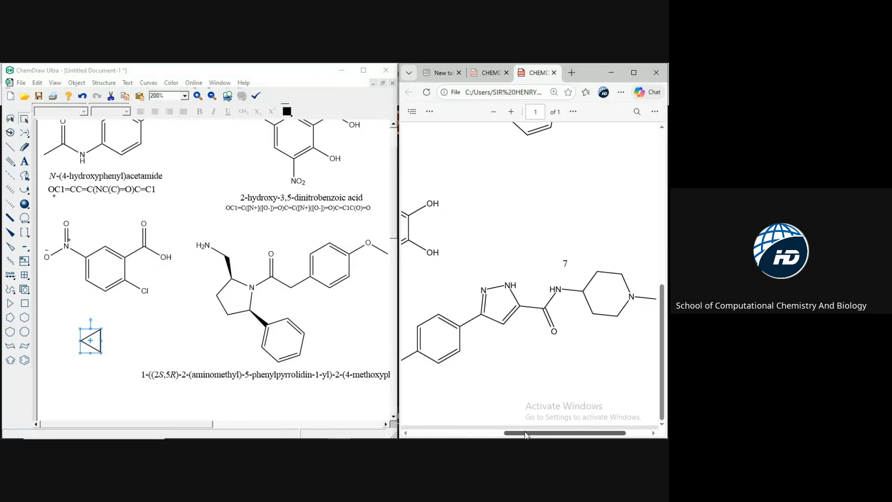
{"action": "left_click", "coordinate": [493, 114]}
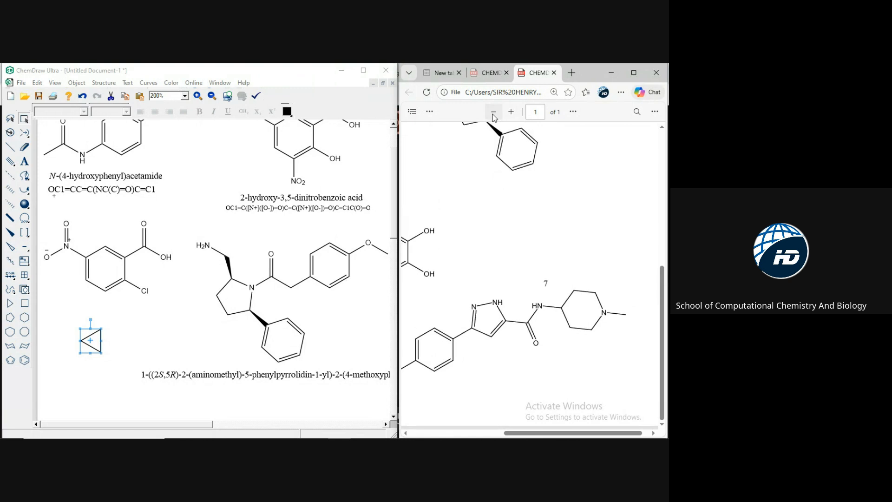
{"action": "left_click_drag", "start_coordinate": [559, 432], "coordinate": [552, 435]}
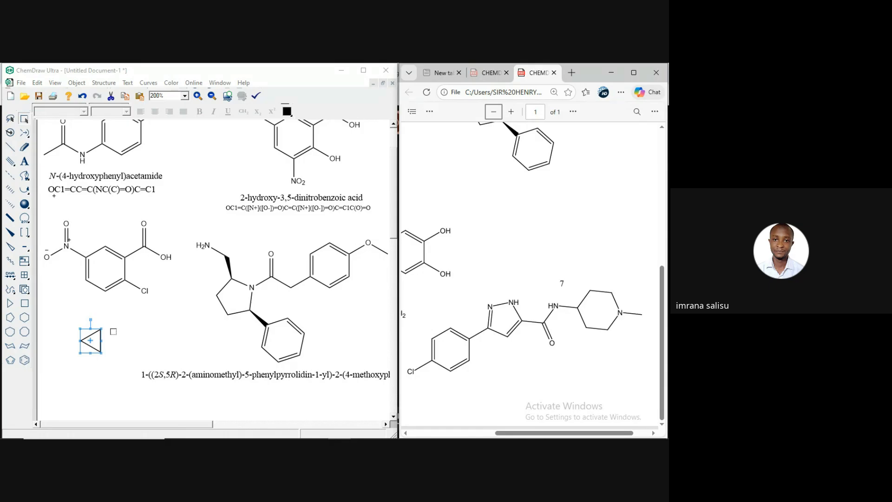
Delete the cyclopropane ring below the chloro-nitrobenzoic acid structure.
{"action": "left_click", "coordinate": [25, 361]}
{"action": "left_click_drag", "start_coordinate": [60, 319], "coordinate": [124, 366]}
{"action": "key", "text": "Delete"}
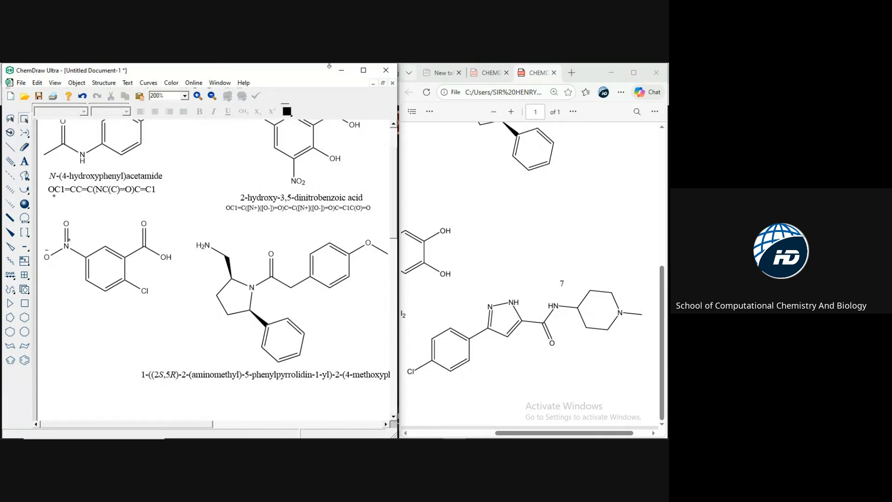
View the other PDF of named structures, return to structure 7, and find blank drawing space below structure 5's caption.
{"action": "left_click", "coordinate": [490, 81]}
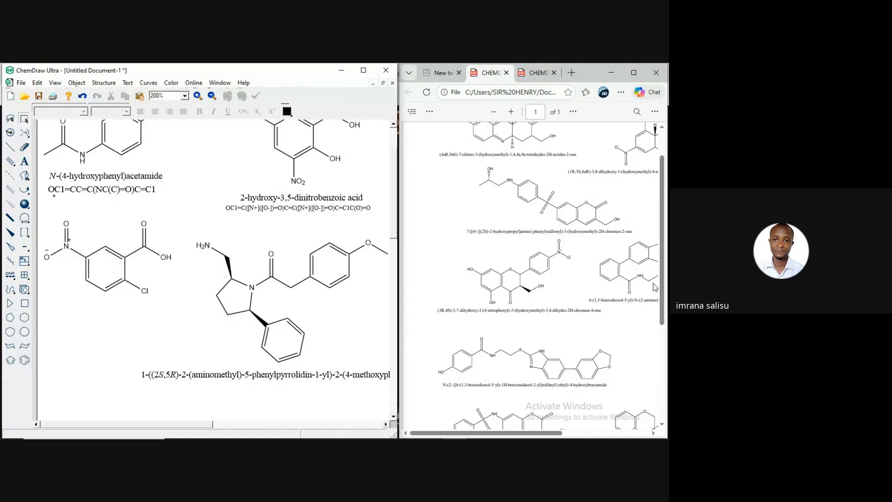
{"action": "left_click", "coordinate": [539, 78]}
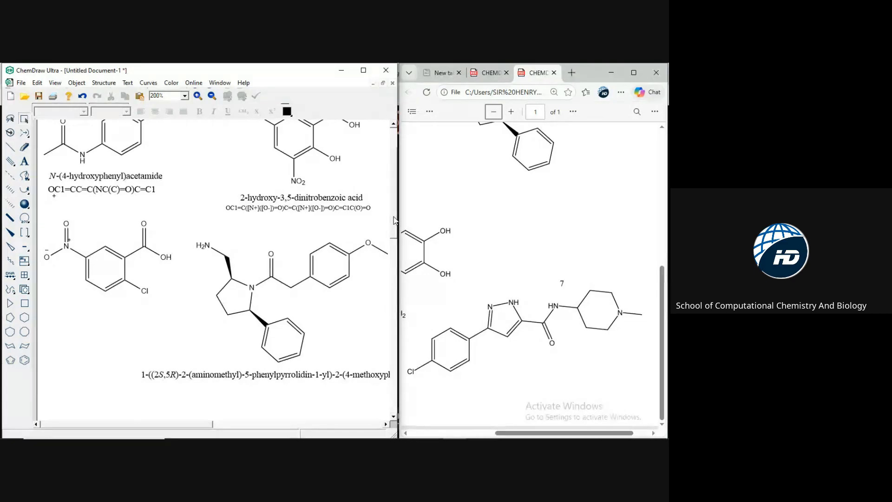
{"action": "left_click_drag", "start_coordinate": [395, 235], "coordinate": [397, 284]}
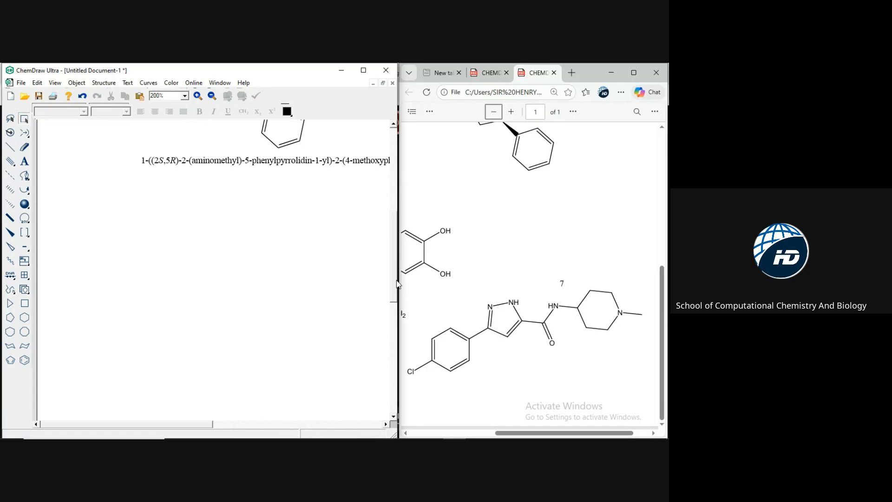
Switch to the Photos app to view the Beginners course.jpg image and reduce its window from full screen.
{"action": "mouse_move", "coordinate": [455, 435]}
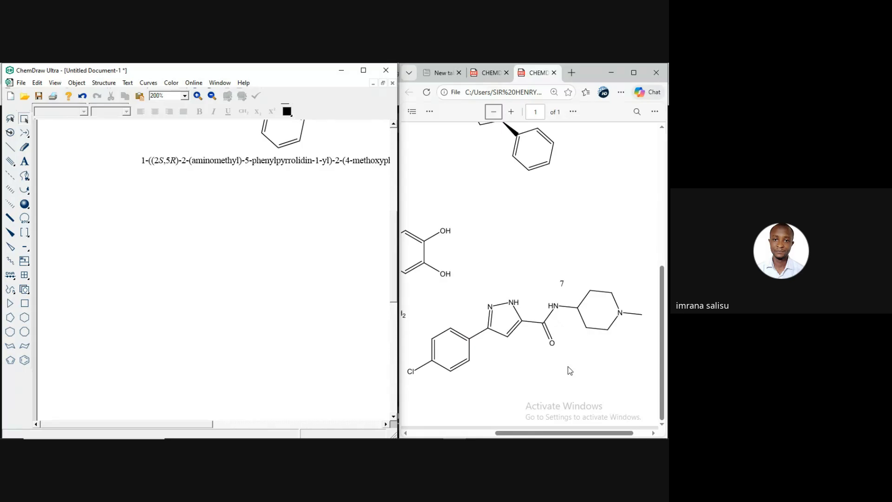
{"action": "mouse_move", "coordinate": [570, 437]}
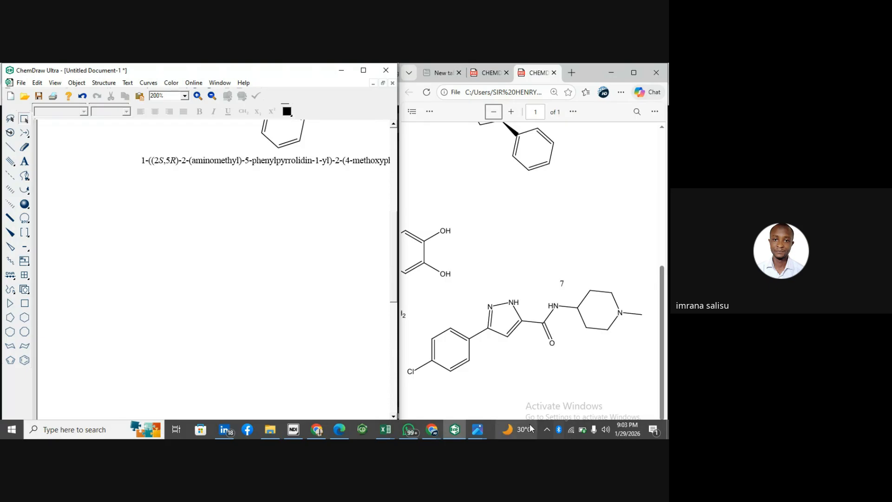
{"action": "left_click", "coordinate": [479, 432]}
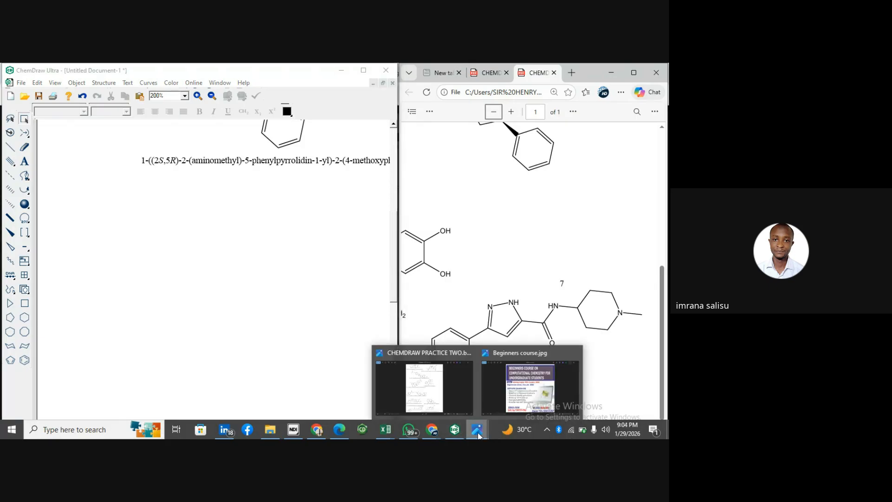
{"action": "mouse_move", "coordinate": [440, 395]}
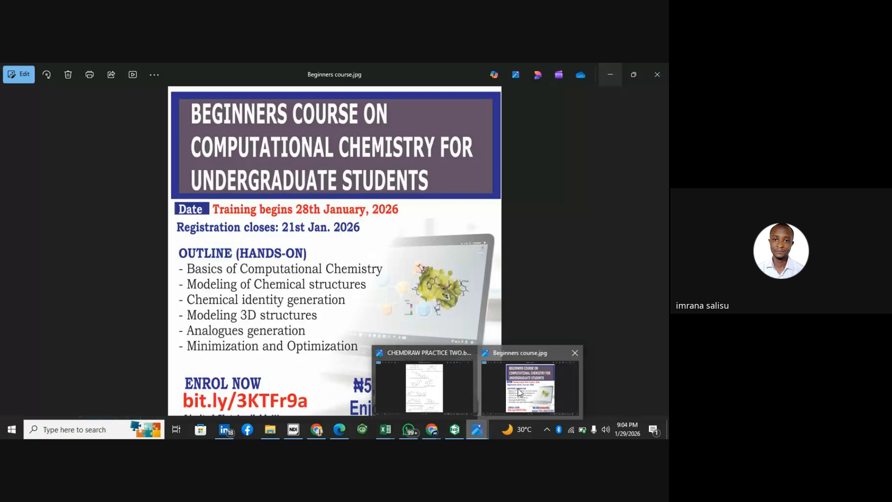
{"action": "left_click", "coordinate": [498, 387]}
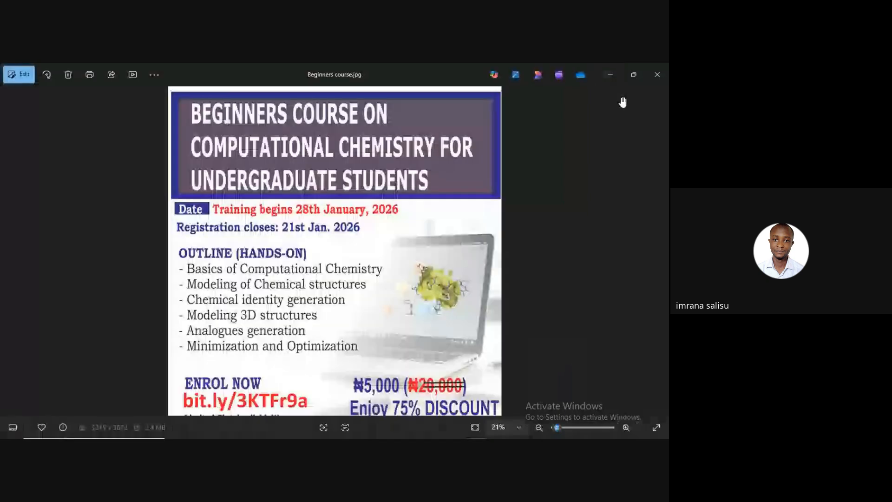
{"action": "left_click", "coordinate": [634, 75]}
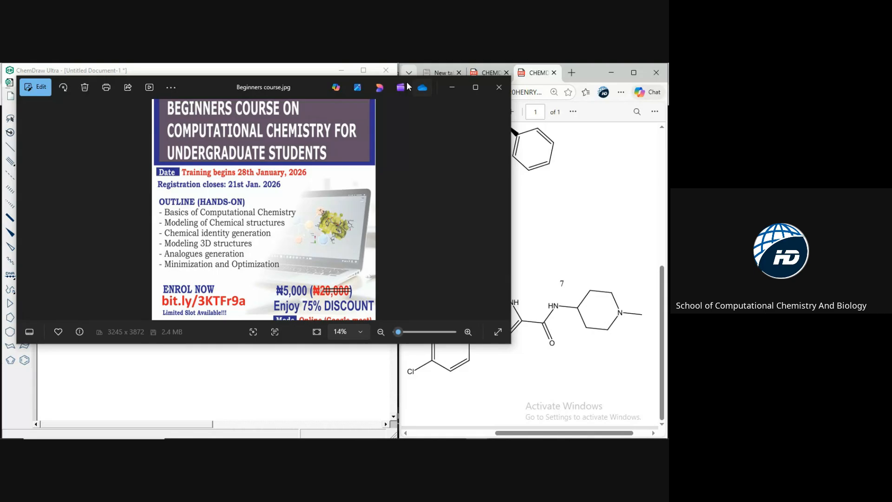
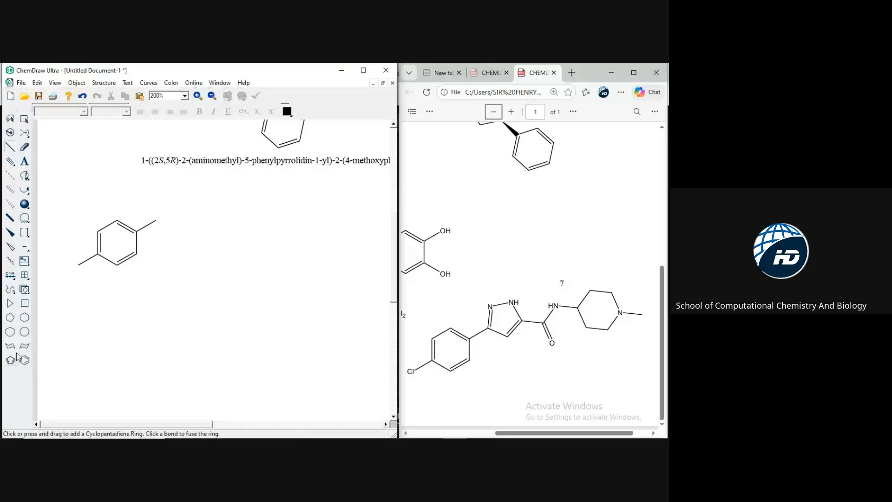
Attach a cyclopentane ring to the end of the benzene ring's upper-right bond, oriented like structure 7's pyrazole ring.
{"action": "left_click", "coordinate": [12, 320]}
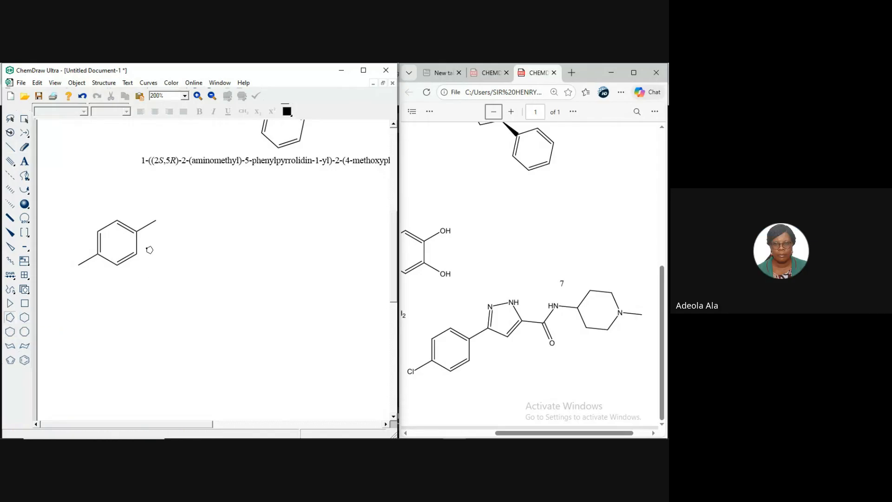
{"action": "left_click", "coordinate": [158, 221]}
{"action": "left_click_drag", "start_coordinate": [171, 225], "coordinate": [180, 231]}
{"action": "mouse_move", "coordinate": [180, 231]}
{"action": "left_mouse_down"}
{"action": "mouse_move", "coordinate": [176, 245]}
{"action": "mouse_move", "coordinate": [187, 235]}
{"action": "left_mouse_up"}
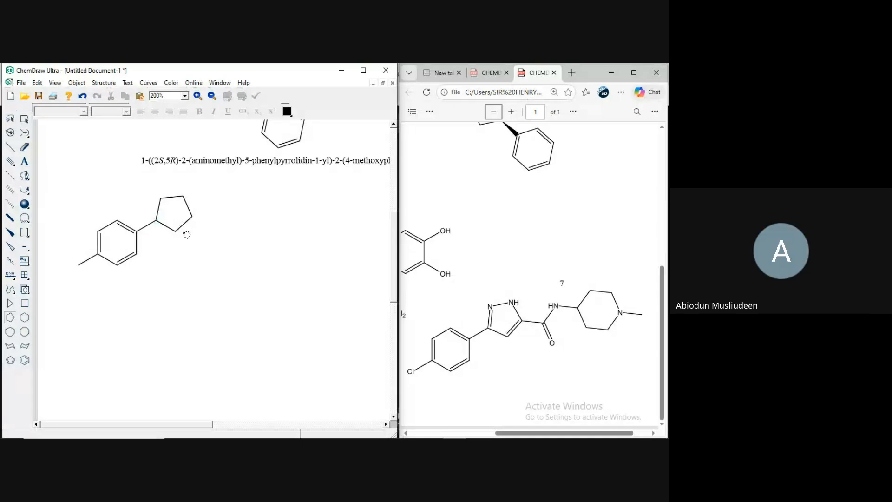
Add a single bond to the cyclopentane's right-hand carbon and extend it into a branched carbon chain.
{"action": "left_click", "coordinate": [13, 147]}
{"action": "left_click", "coordinate": [12, 147]}
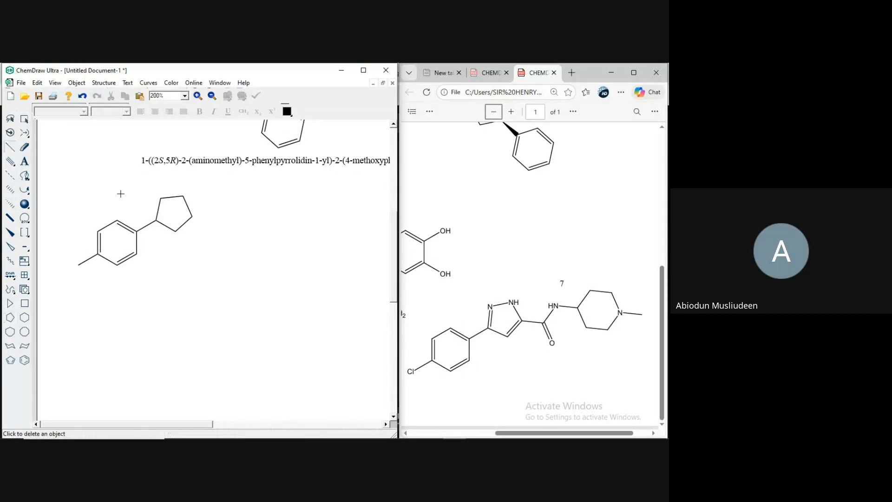
{"action": "left_click", "coordinate": [193, 217]}
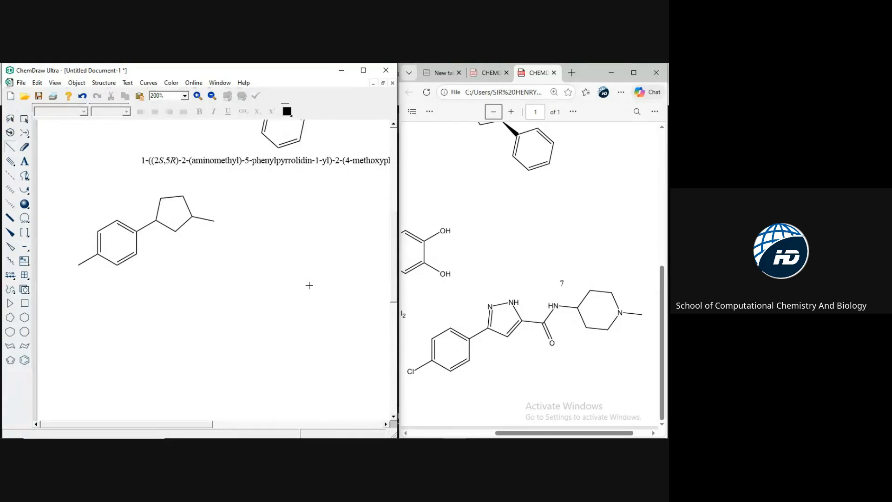
{"action": "left_click", "coordinate": [213, 221]}
{"action": "left_click", "coordinate": [214, 222]}
{"action": "left_click", "coordinate": [229, 205]}
{"action": "left_click", "coordinate": [229, 204]}
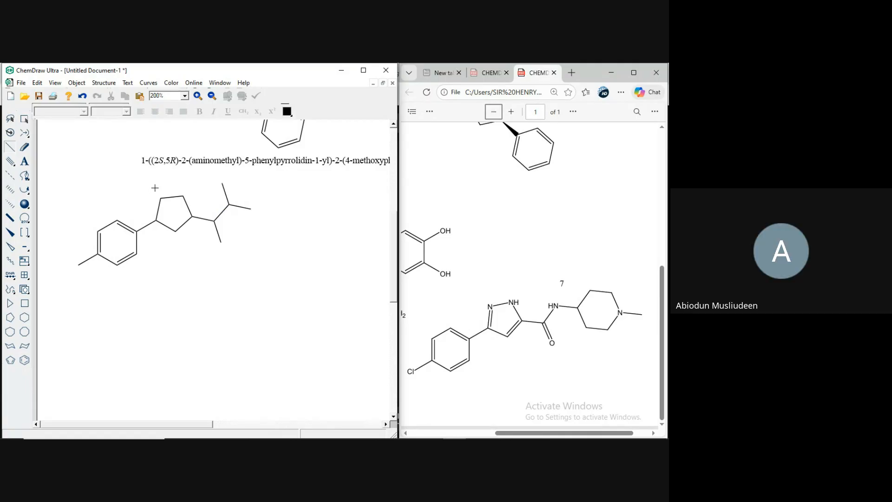
{"action": "left_click", "coordinate": [26, 120]}
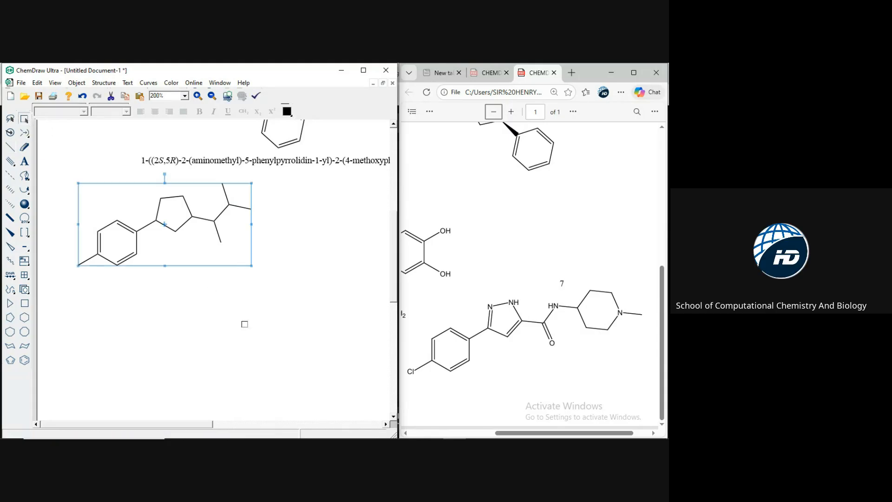
{"action": "left_click", "coordinate": [245, 324]}
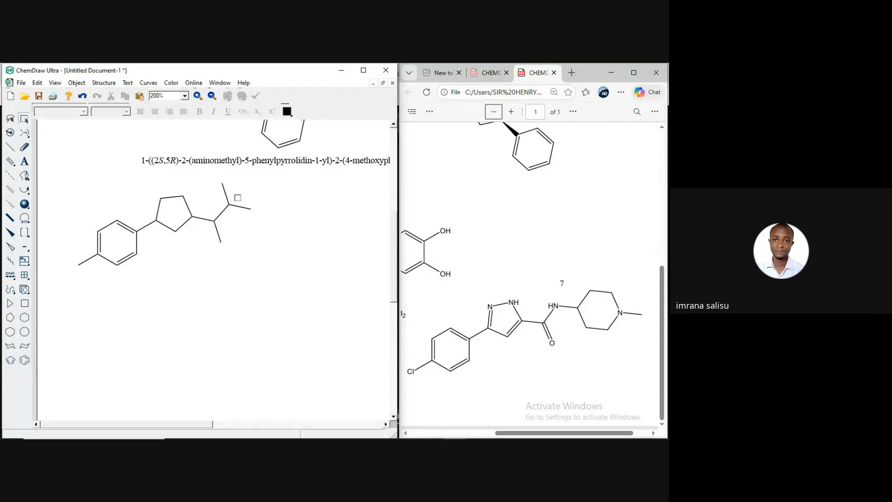
Erase the extra upward-pointing bond at the outer end of the branched chain.
{"action": "left_click", "coordinate": [226, 195]}
{"action": "left_click", "coordinate": [25, 147]}
{"action": "left_click", "coordinate": [225, 194]}
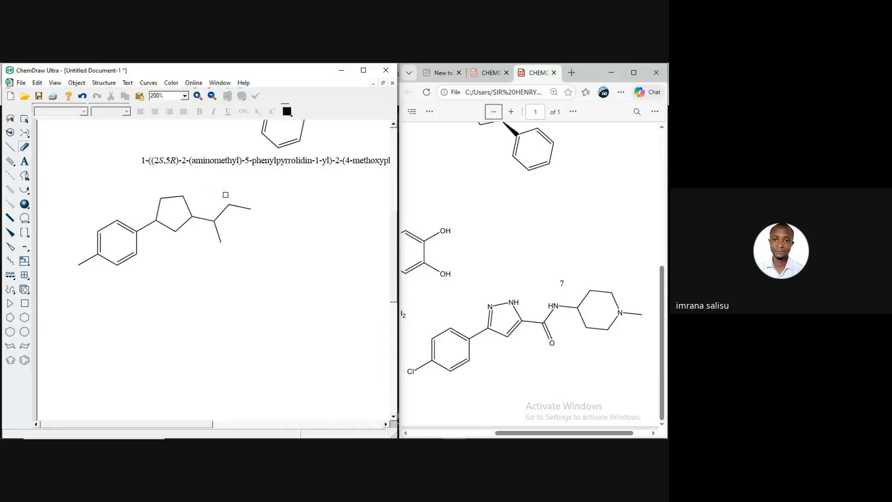
Attach a cyclohexane ring to the chain's end and add a single bond to the ring's opposite carbon.
{"action": "left_click", "coordinate": [24, 317]}
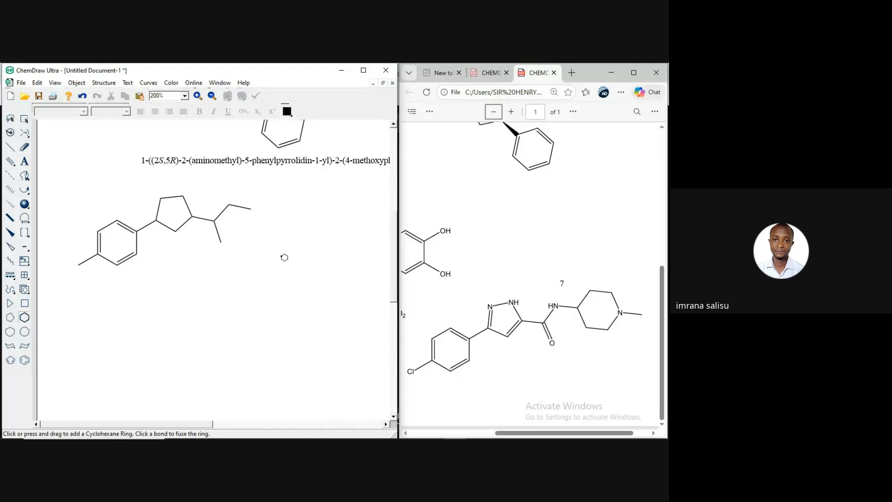
{"action": "left_click", "coordinate": [254, 210]}
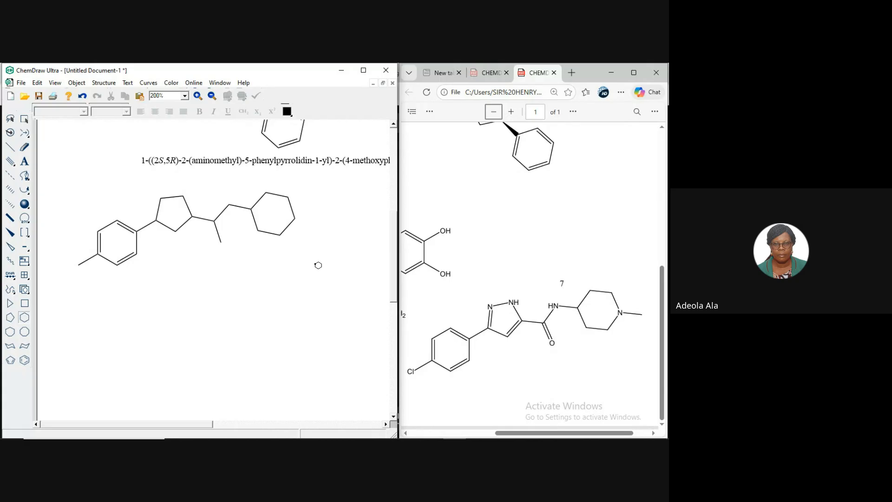
{"action": "left_click", "coordinate": [9, 148]}
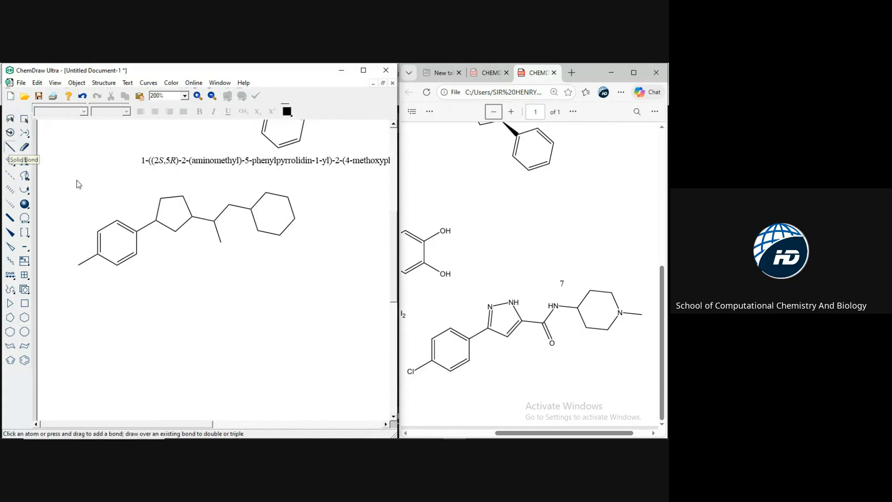
{"action": "left_click", "coordinate": [296, 219]}
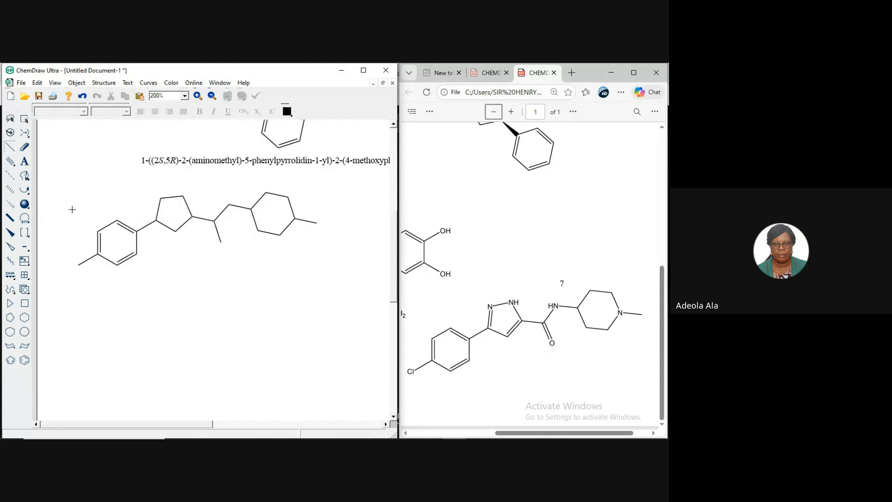
Make the five-membered ring's left and lower-right bonds and the chain's downward branch double bonds.
{"action": "left_click", "coordinate": [159, 211]}
{"action": "left_click", "coordinate": [185, 224]}
{"action": "left_click", "coordinate": [216, 231]}
{"action": "key", "text": "ctrl+z"}
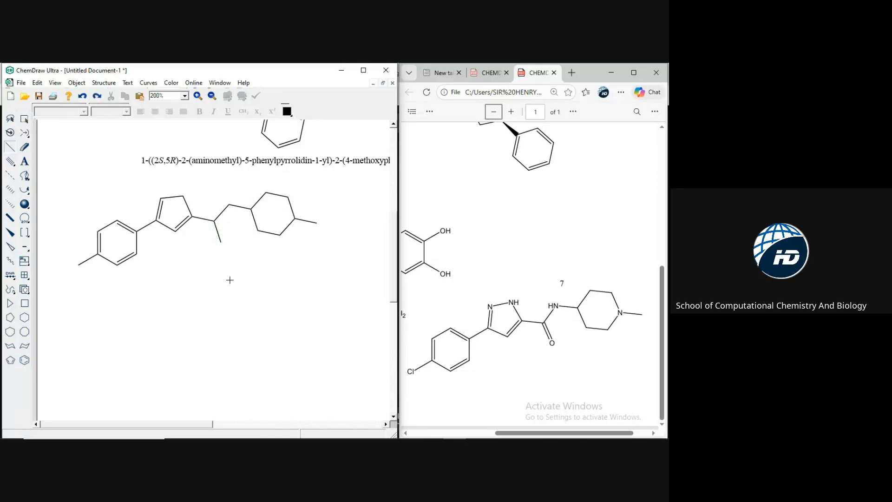
{"action": "left_click", "coordinate": [217, 232]}
Label the five-membered ring's two upper atoms N and NH to form the pyrazole.
{"action": "left_click", "coordinate": [26, 161]}
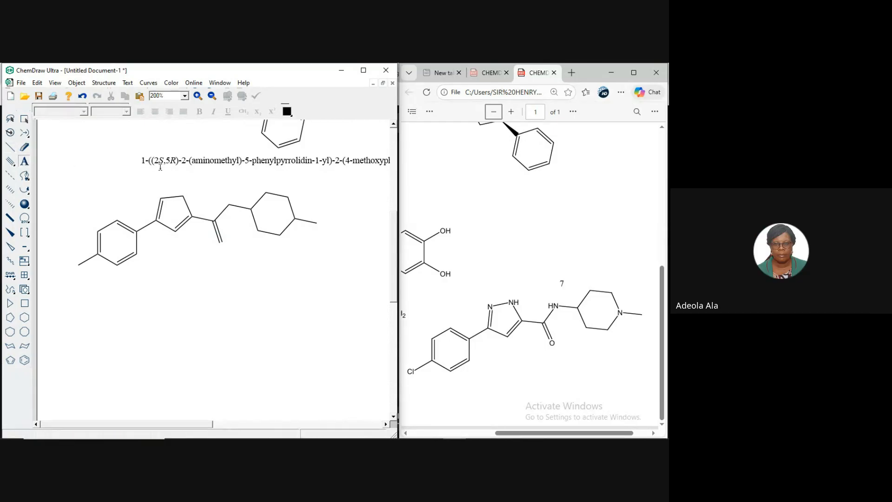
{"action": "left_click", "coordinate": [160, 198]}
{"action": "type", "text": "N"}
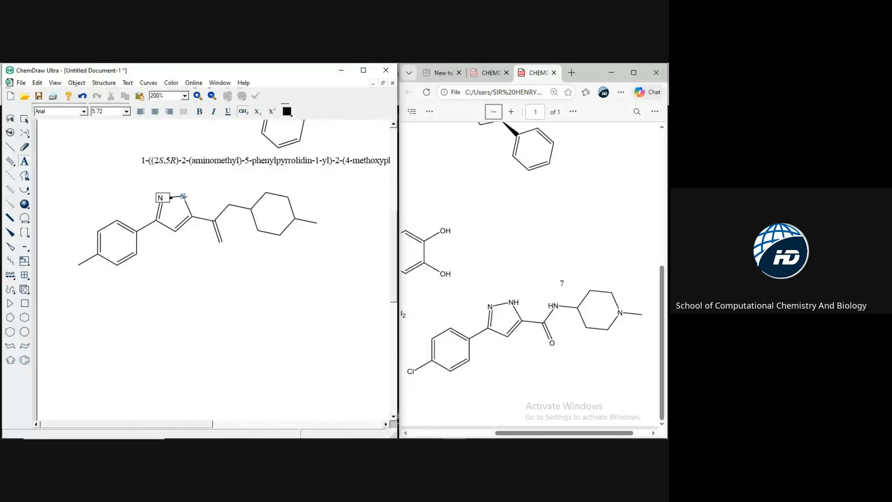
{"action": "left_click", "coordinate": [183, 195]}
{"action": "type", "text": "NH"}
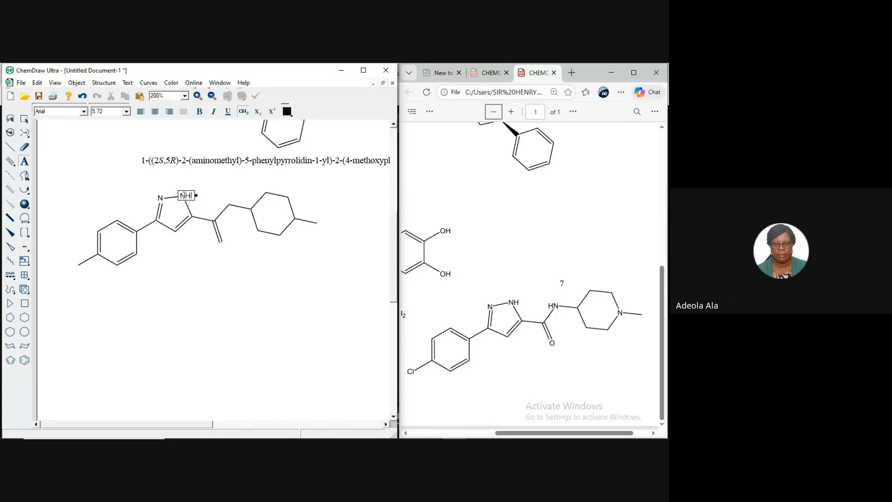
Label the six-membered ring's methyl-bearing atom N, the double-bonded branch end O, and the benzene's lower-left substituent Cl.
{"action": "left_click", "coordinate": [295, 218]}
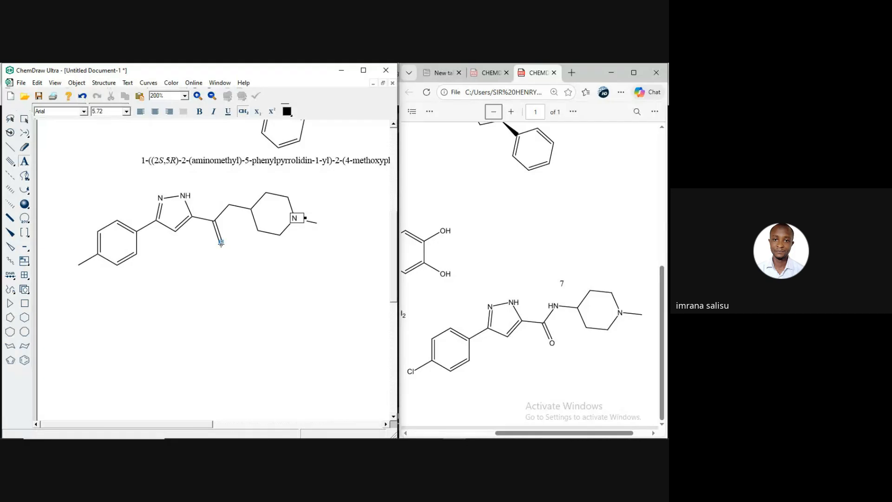
{"action": "left_click", "coordinate": [221, 242]}
{"action": "type", "text": "O"}
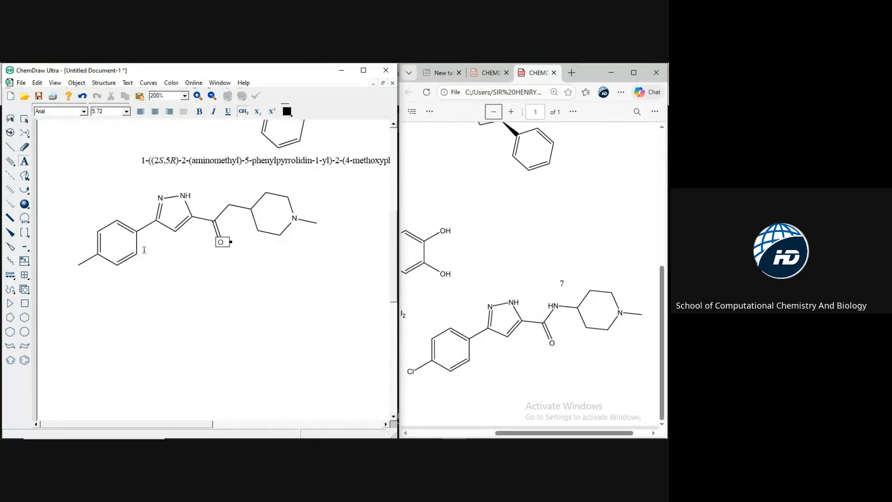
{"action": "left_click", "coordinate": [78, 266]}
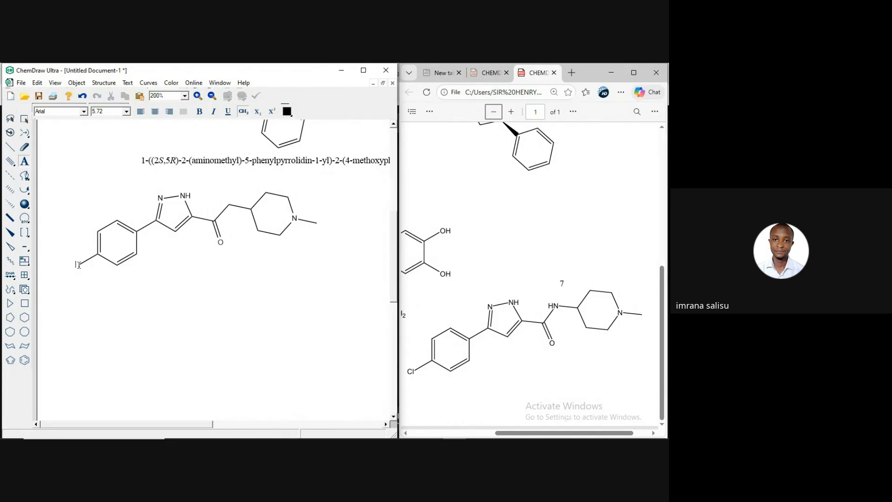
{"action": "type", "text": "Cl"}
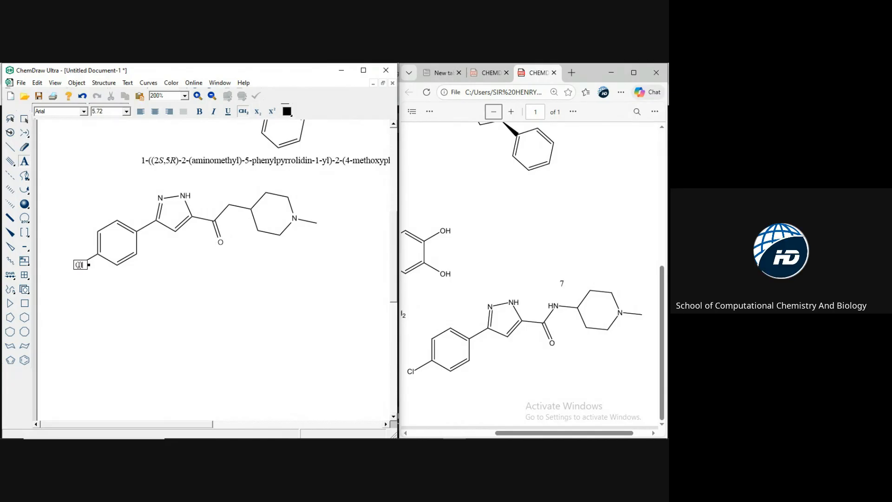
{"action": "left_click", "coordinate": [25, 119]}
{"action": "left_click", "coordinate": [216, 364]}
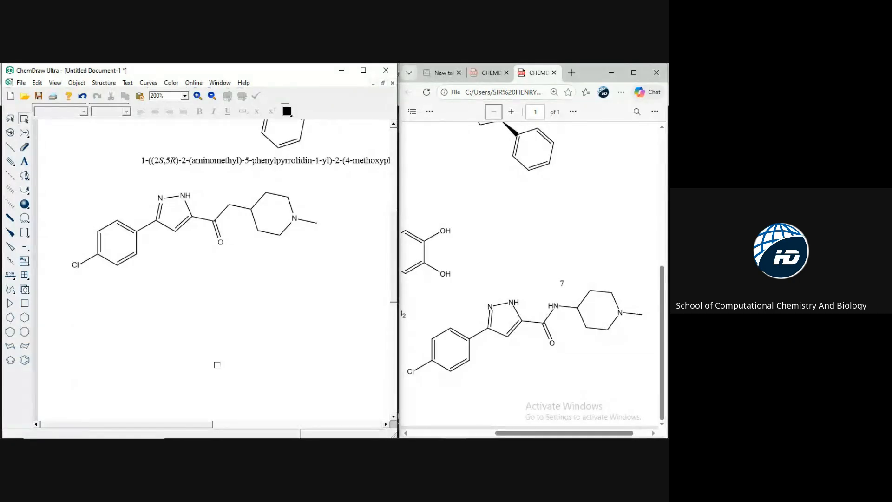
Label the chain atom between the carbonyl and the piperidine ring NH to complete the amide.
{"action": "left_click", "coordinate": [25, 161]}
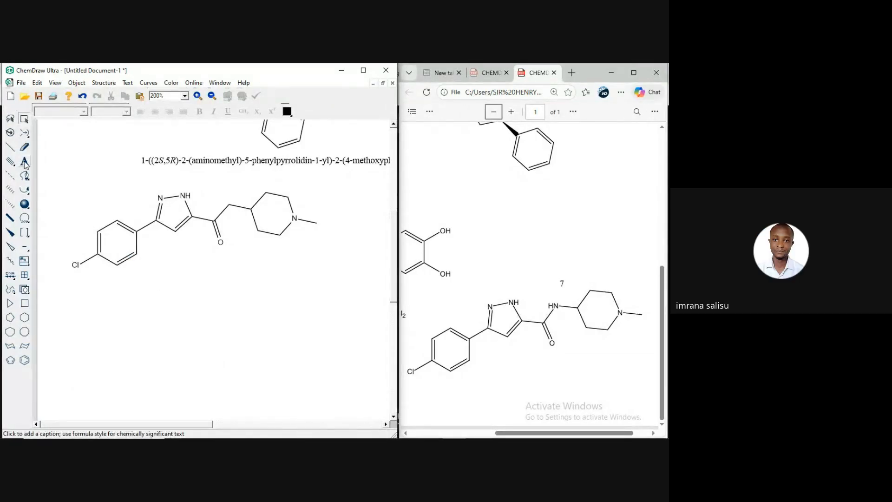
{"action": "left_click", "coordinate": [228, 205]}
{"action": "type", "text": "nh"}
{"action": "key", "text": "BackSpace"}
{"action": "key", "text": "BackSpace"}
{"action": "type", "text": "NH"}
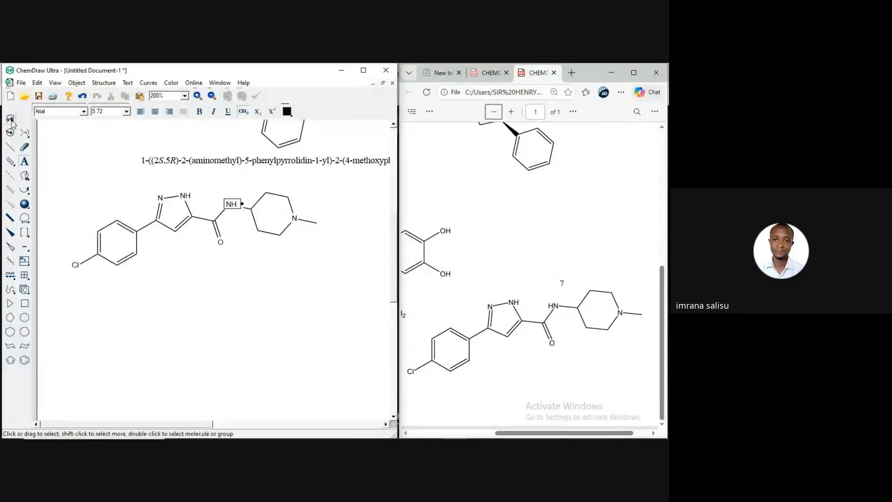
{"action": "left_click", "coordinate": [25, 118]}
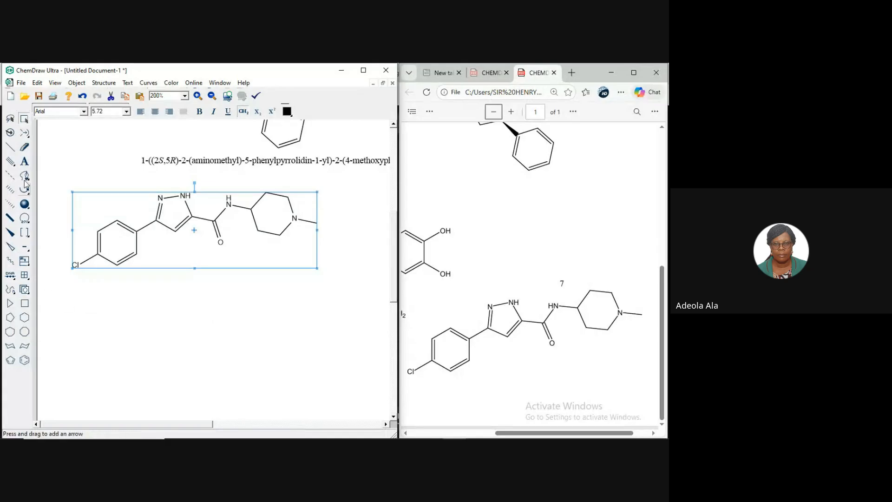
Draw a separate single bond in the blank area below structure 7 and attach a cyclopentane ring to its upper end.
{"action": "left_click", "coordinate": [10, 147]}
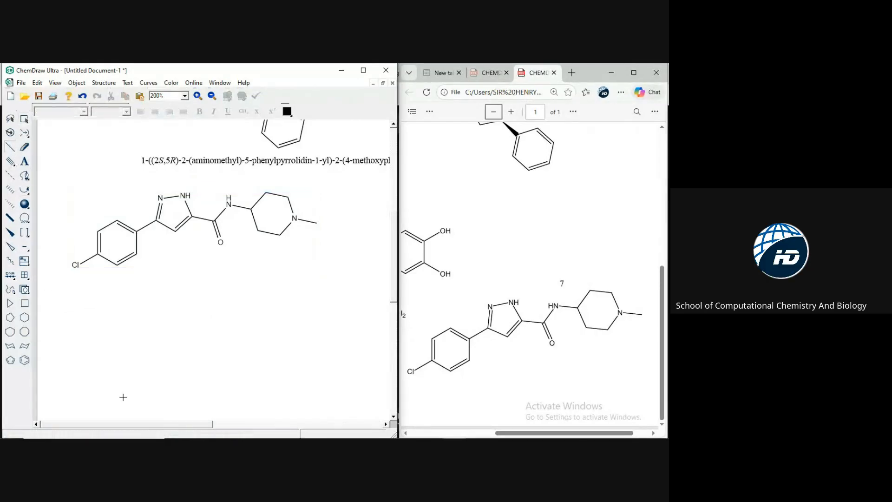
{"action": "left_click_drag", "start_coordinate": [120, 357], "coordinate": [139, 345]}
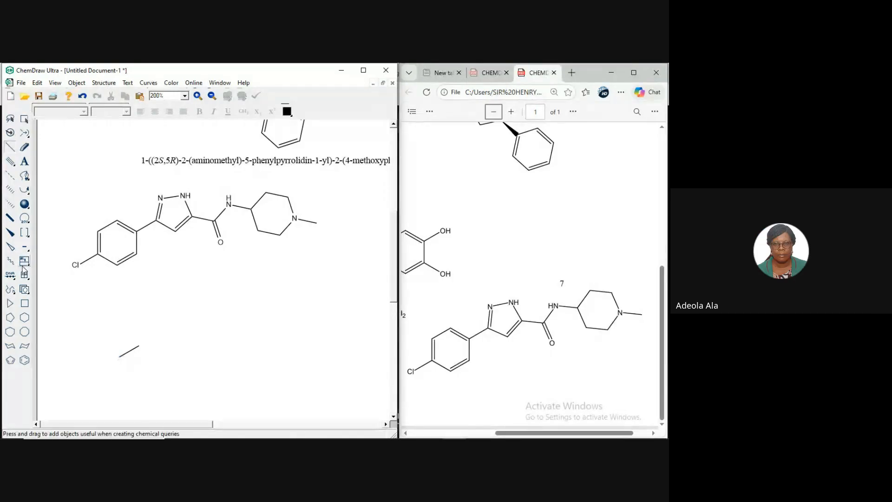
{"action": "left_click", "coordinate": [10, 319]}
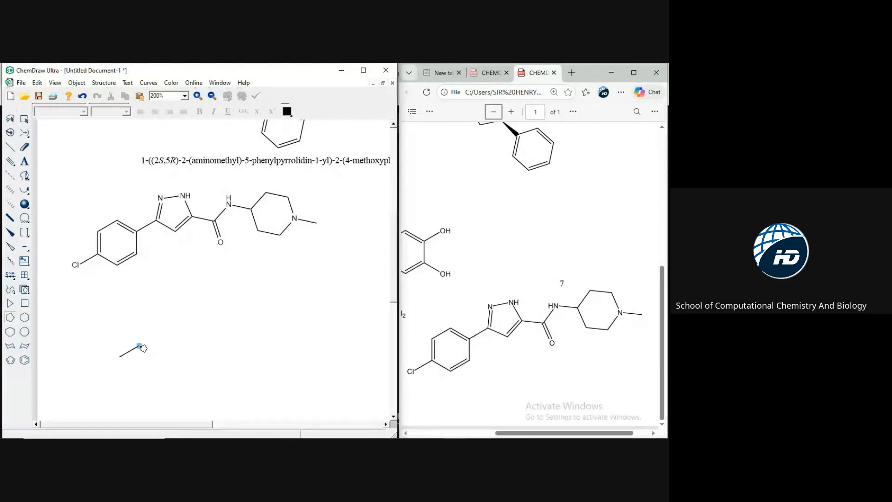
{"action": "left_click", "coordinate": [139, 346]}
{"action": "left_click_drag", "start_coordinate": [143, 346], "coordinate": [163, 357]}
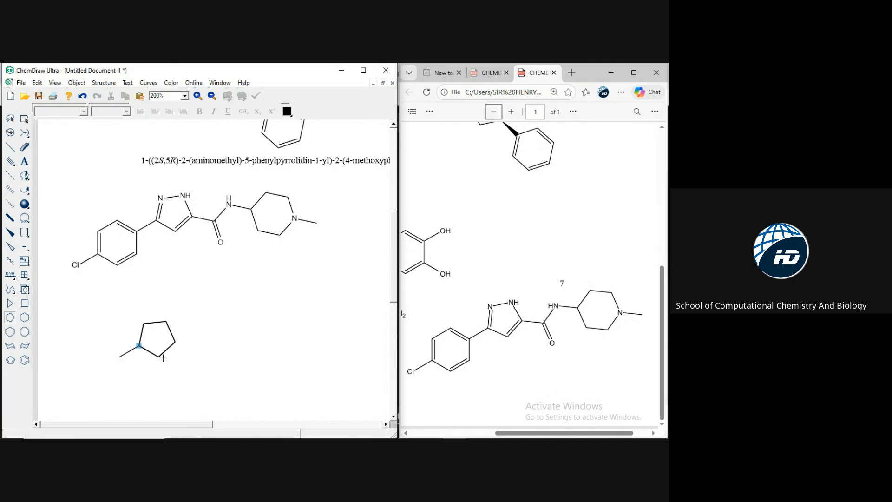
Try rotating only the pyrazole ring of structure 7 by about -5.2°, and undo the rotation.
{"action": "left_click_drag", "start_coordinate": [163, 358], "coordinate": [164, 358]}
{"action": "left_click", "coordinate": [25, 120]}
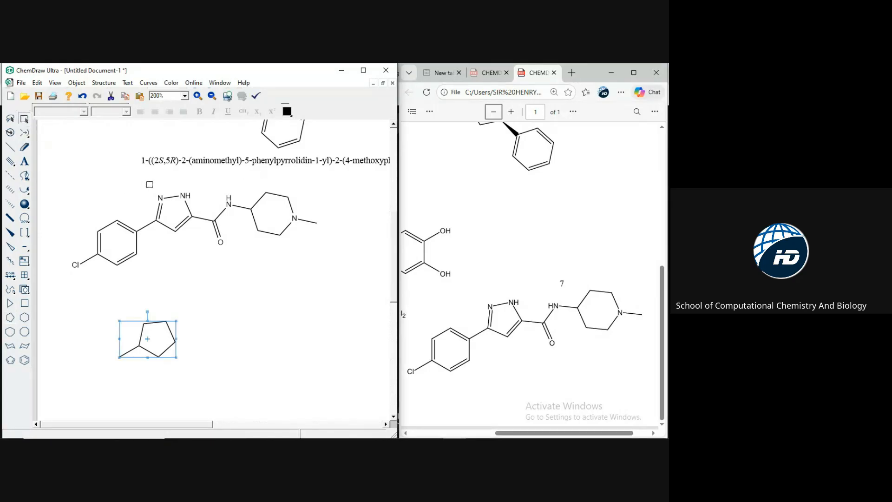
{"action": "left_click_drag", "start_coordinate": [147, 180], "coordinate": [207, 250]}
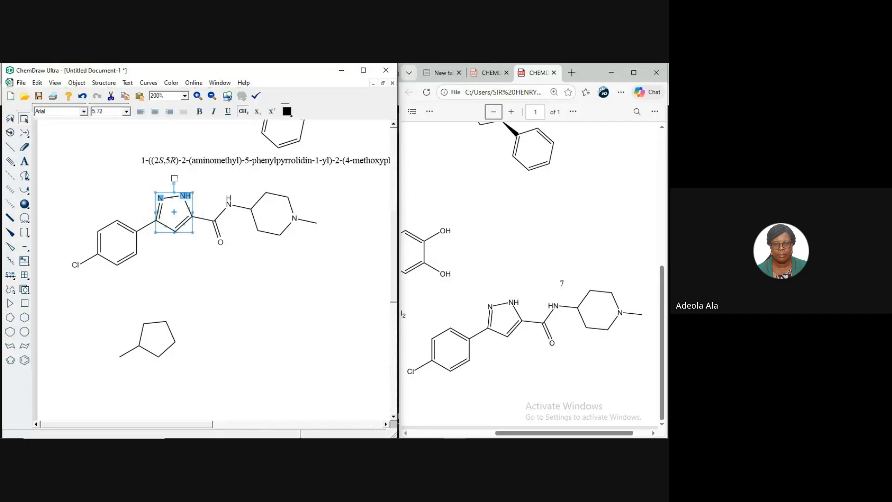
{"action": "mouse_move", "coordinate": [172, 181]}
{"action": "left_mouse_down"}
{"action": "mouse_move", "coordinate": [181, 179]}
{"action": "mouse_move", "coordinate": [170, 181]}
{"action": "left_mouse_up"}
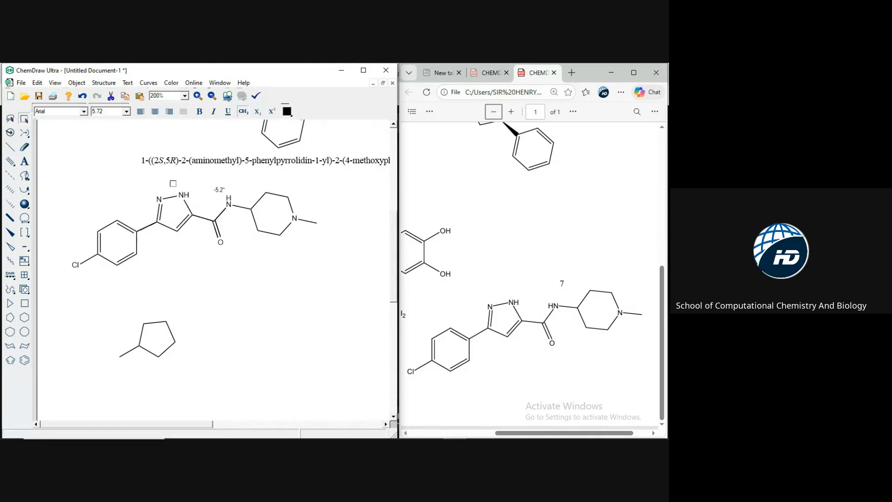
{"action": "key", "text": "ctrl+z"}
Undo the demonstration cyclopentane ring below structure 7 and delete the single bond it was attached to.
{"action": "key", "text": "ctrl+z"}
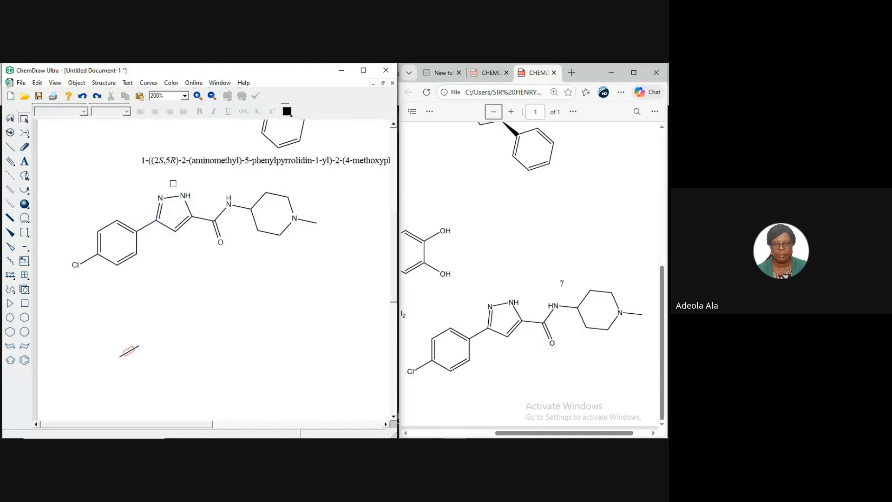
{"action": "left_click_drag", "start_coordinate": [89, 327], "coordinate": [166, 384]}
{"action": "key", "text": "Delete"}
{"action": "left_click", "coordinate": [575, 239]}
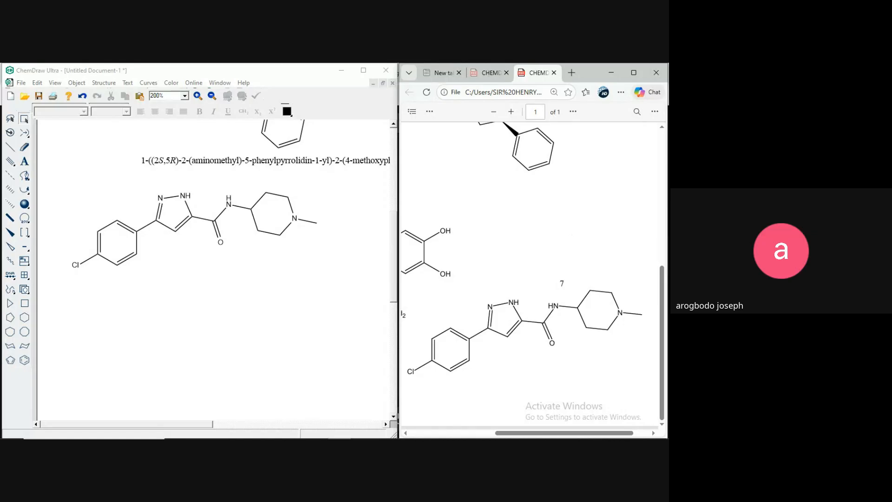
{"action": "mouse_move", "coordinate": [627, 437]}
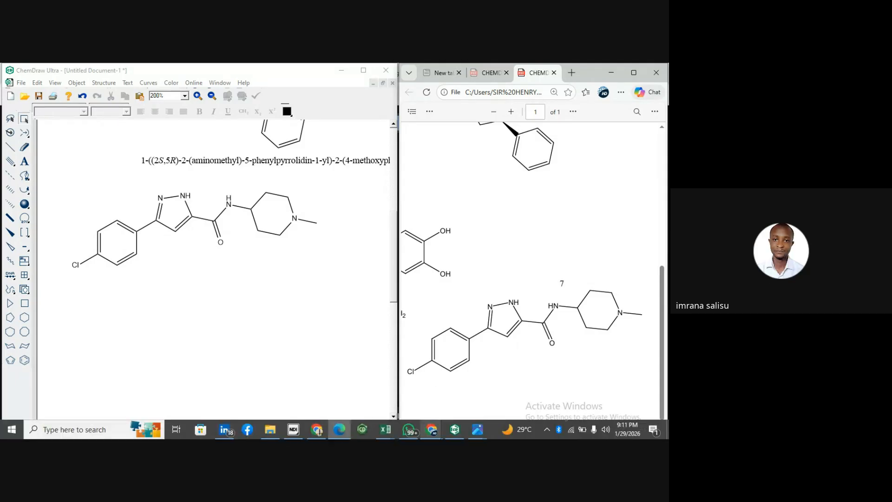
{"action": "mouse_move", "coordinate": [432, 429]}
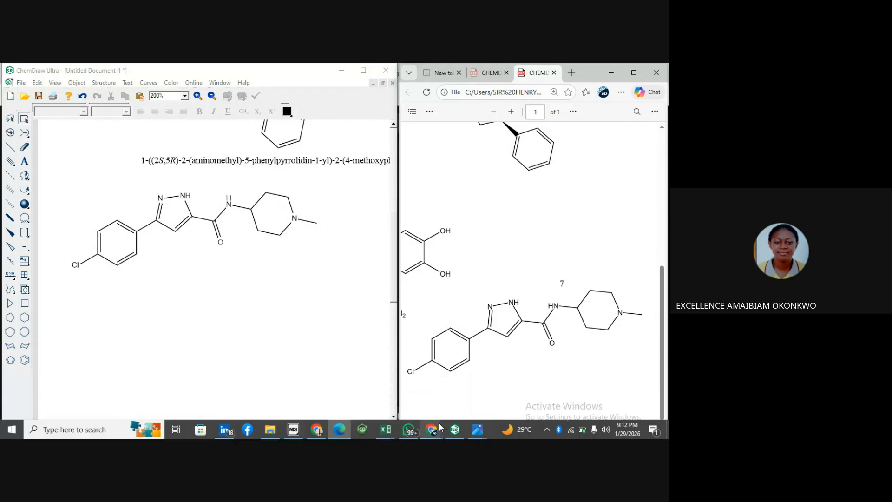
Switch to the Google Meet call and stop sharing the screen.
{"action": "mouse_move", "coordinate": [433, 435]}
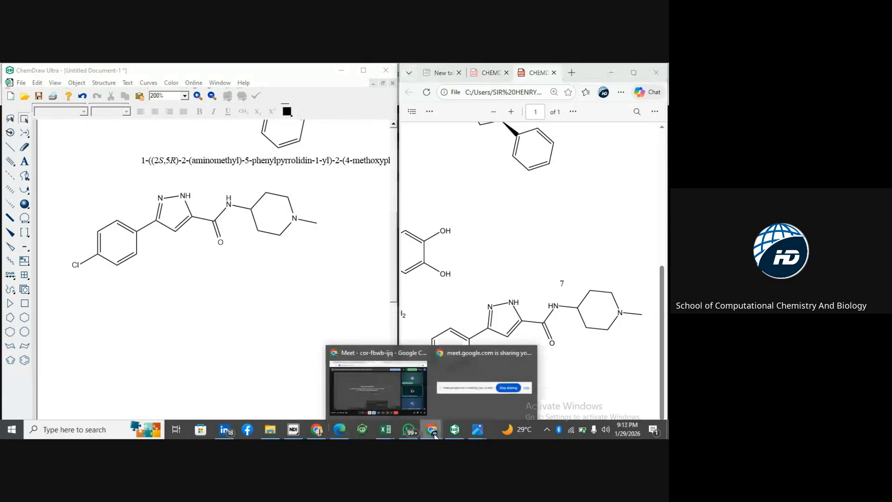
{"action": "left_click", "coordinate": [407, 406]}
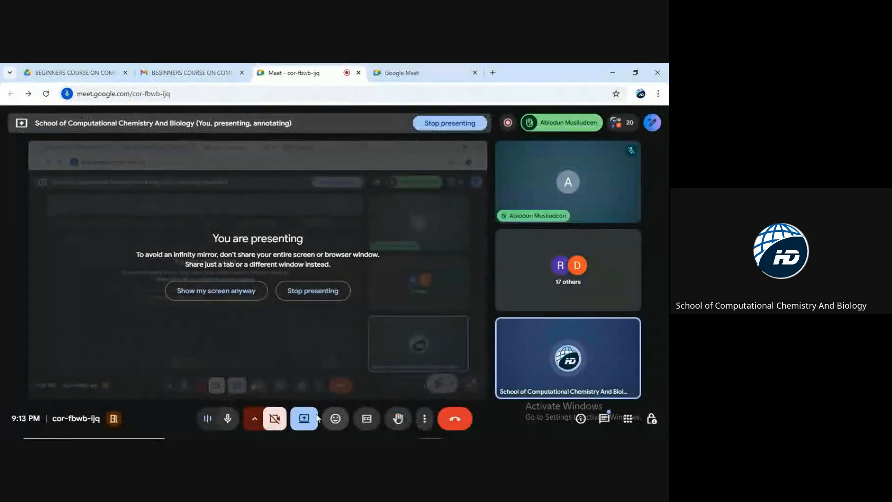
{"action": "left_click", "coordinate": [304, 420]}
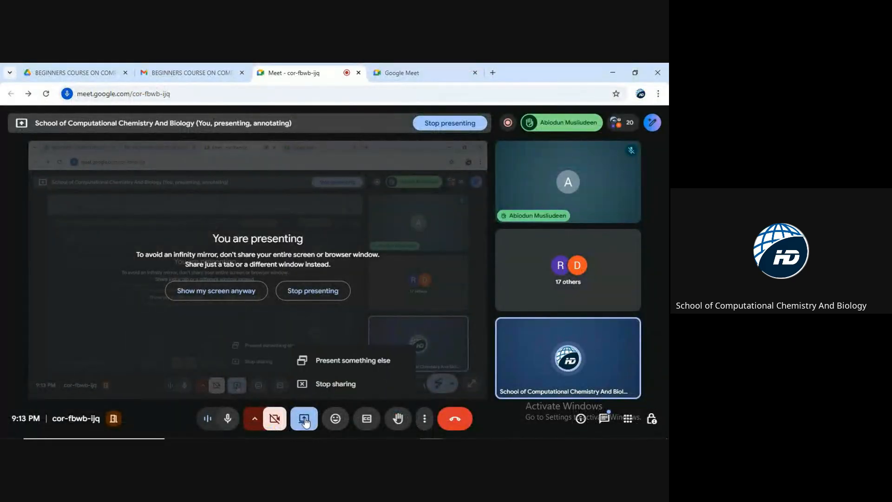
{"action": "left_click", "coordinate": [336, 385]}
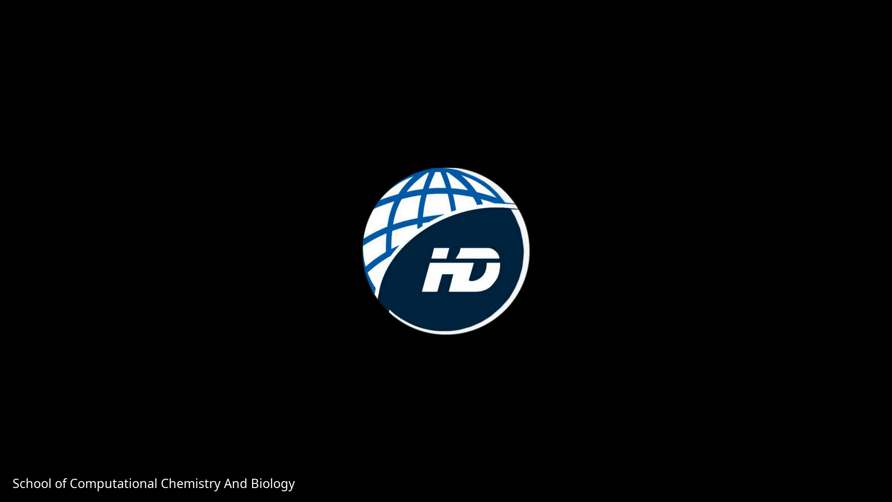
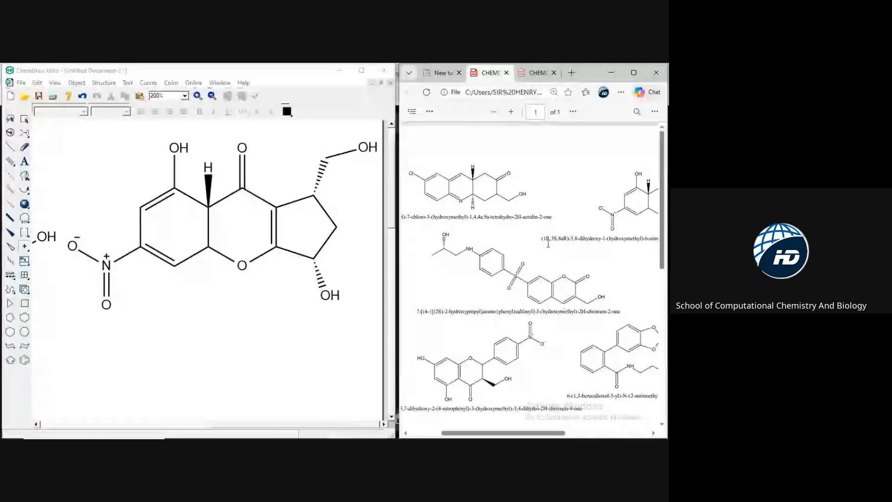
Examine the sulfonyl-linked chromen-2-one reference structure in the PDF and bring an empty area of the drawing page into view.
{"action": "scroll", "coordinate": [547, 243], "scroll_direction": "up", "scroll_amount": 1, "text": "ctrl"}
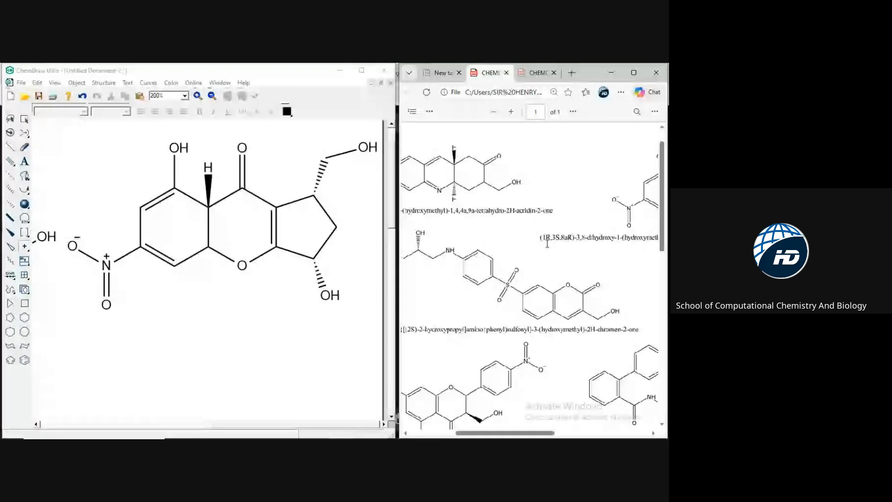
{"action": "scroll", "coordinate": [547, 243], "scroll_direction": "left", "scroll_amount": 1}
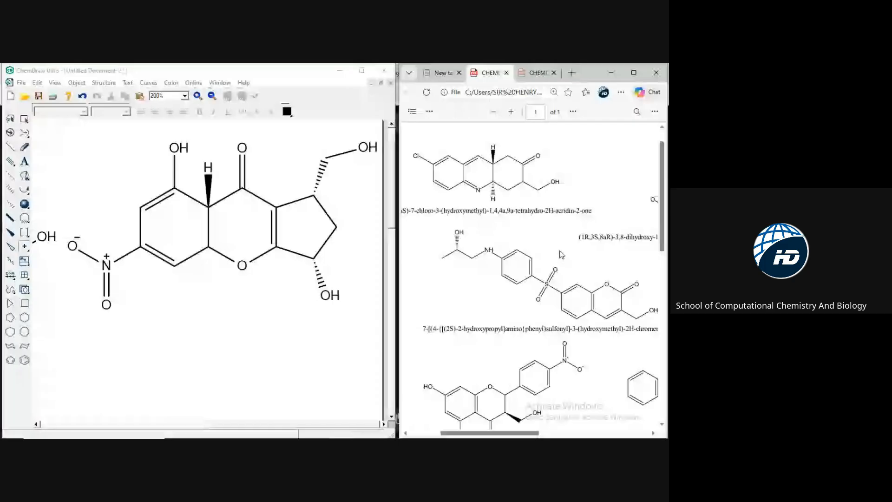
{"action": "scroll", "coordinate": [562, 253], "scroll_direction": "up", "scroll_amount": 1}
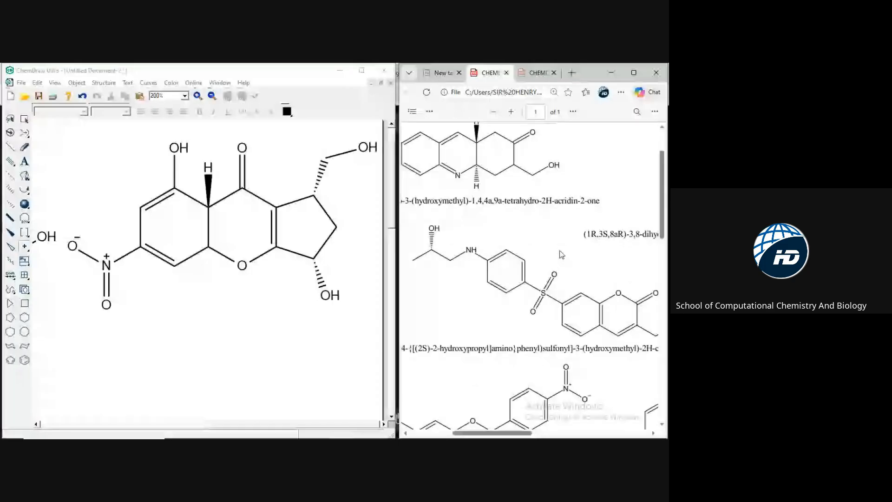
{"action": "scroll", "coordinate": [562, 254], "scroll_direction": "left", "scroll_amount": 1}
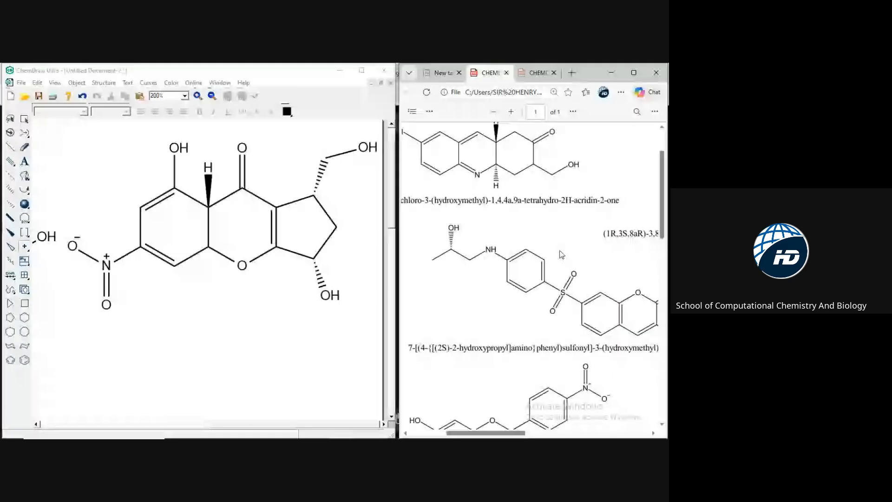
{"action": "scroll", "coordinate": [561, 254], "scroll_direction": "right", "scroll_amount": 2}
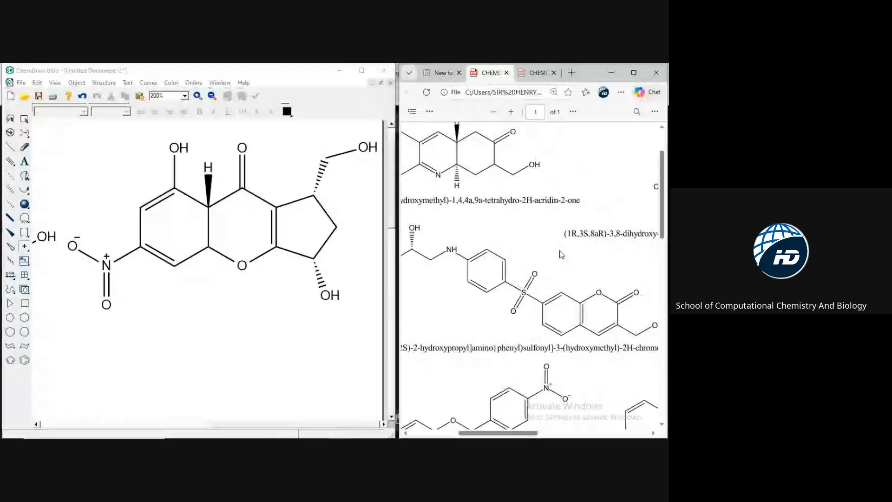
{"action": "scroll", "coordinate": [561, 253], "scroll_direction": "down", "scroll_amount": 1}
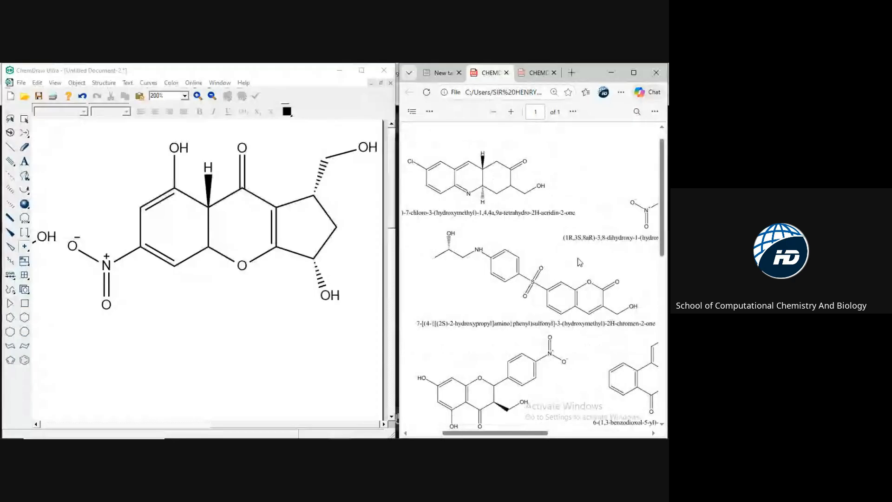
{"action": "scroll", "coordinate": [578, 257], "scroll_direction": "right", "scroll_amount": 1}
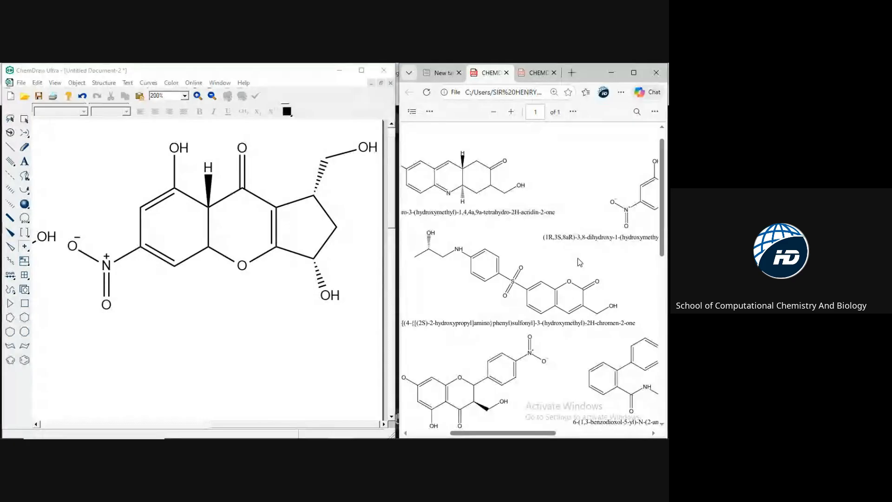
{"action": "scroll", "coordinate": [578, 258], "scroll_direction": "left", "scroll_amount": 1}
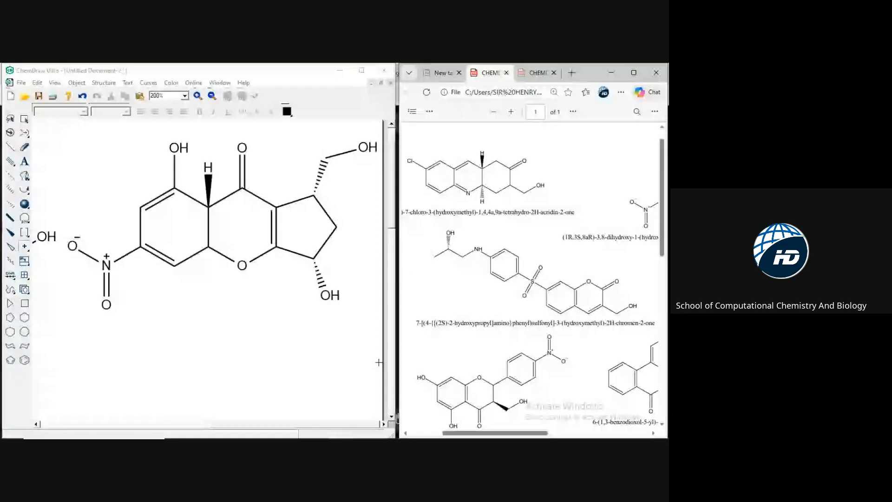
{"action": "left_click", "coordinate": [393, 420]}
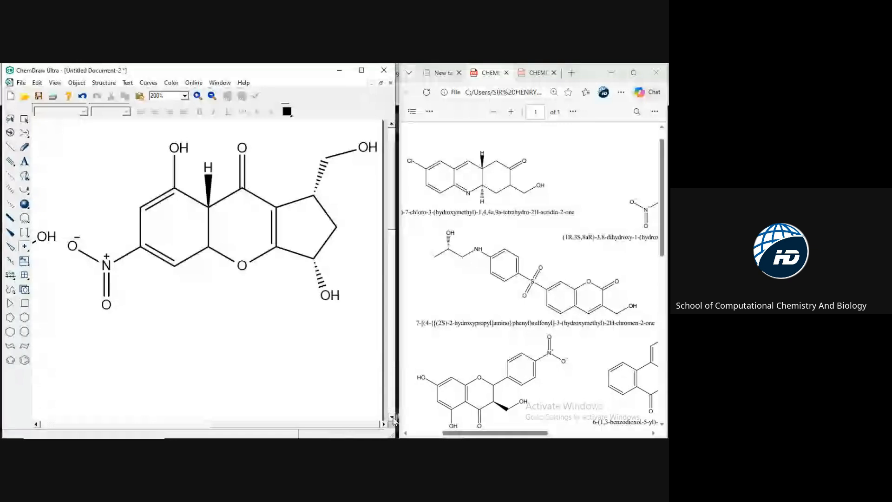
{"action": "left_click", "coordinate": [393, 421]}
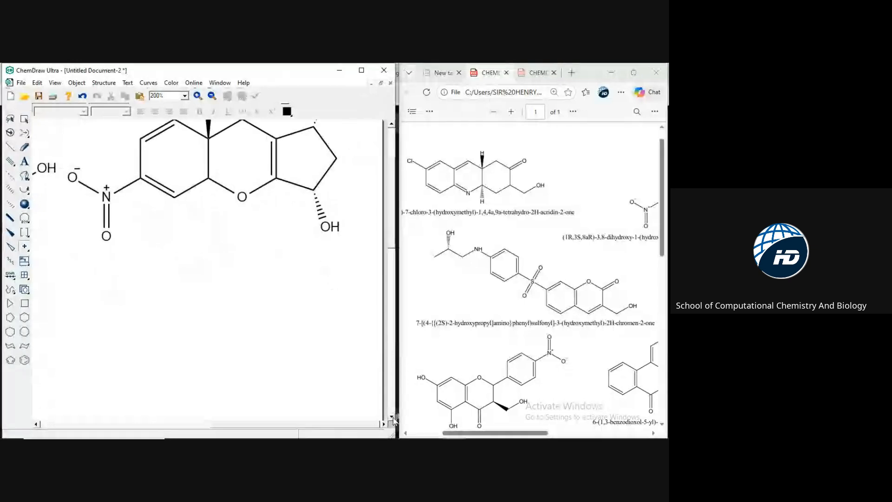
{"action": "left_click", "coordinate": [393, 420]}
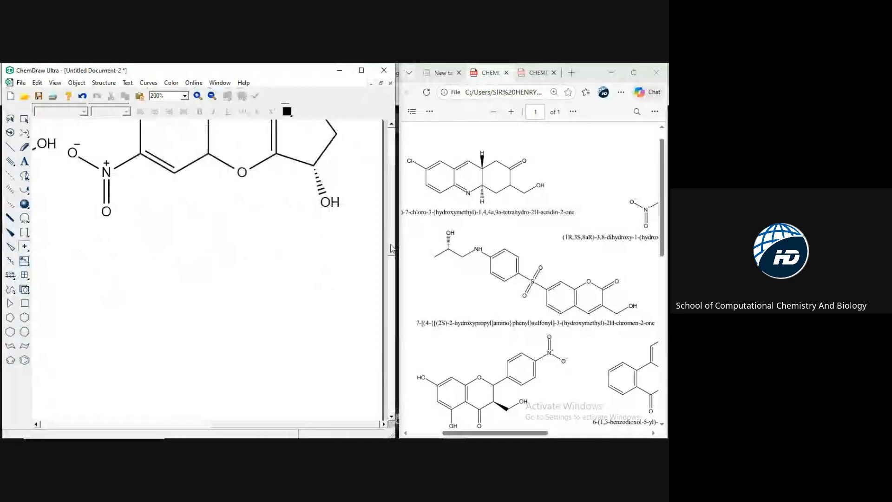
{"action": "left_click", "coordinate": [392, 248]}
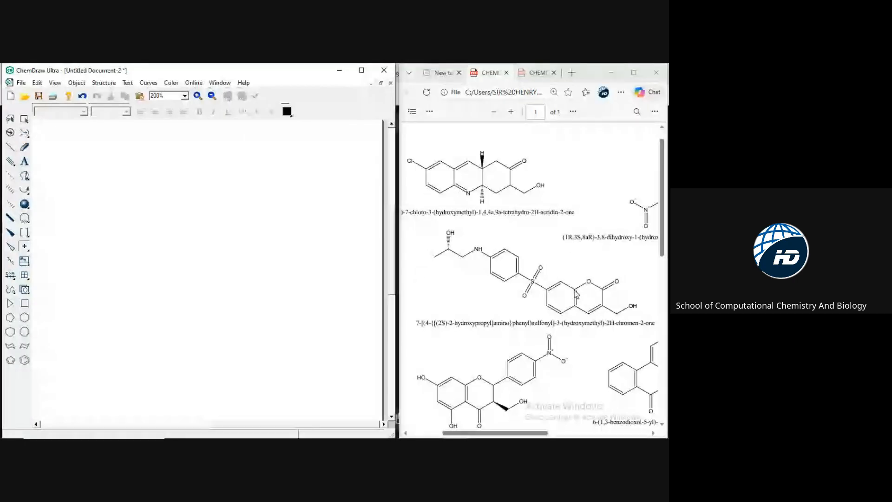
{"action": "left_click", "coordinate": [24, 360]}
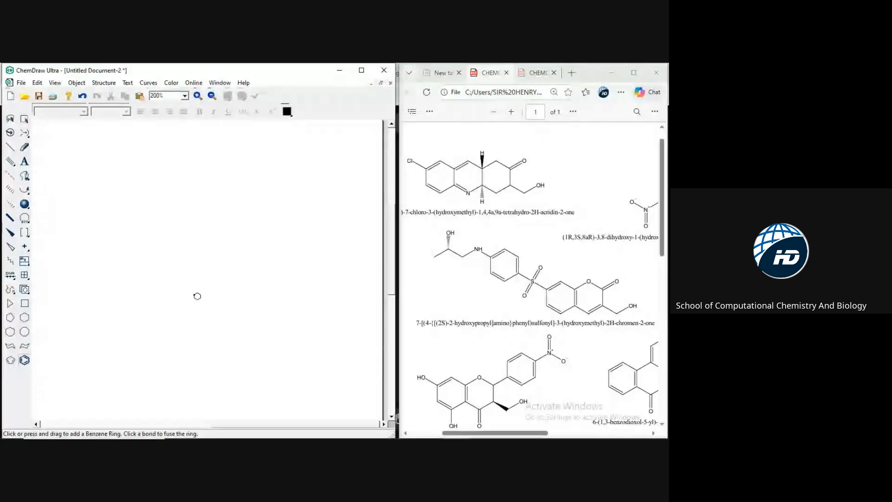
{"action": "left_click", "coordinate": [217, 241]}
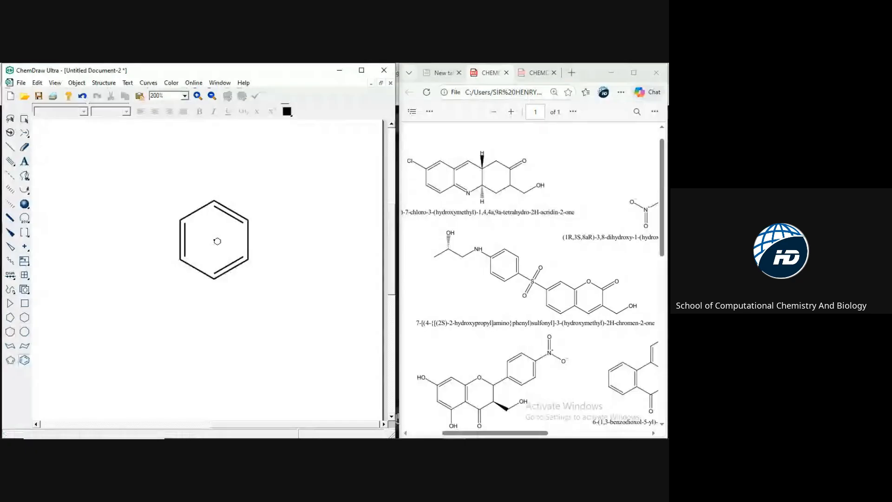
{"action": "left_click", "coordinate": [24, 317]}
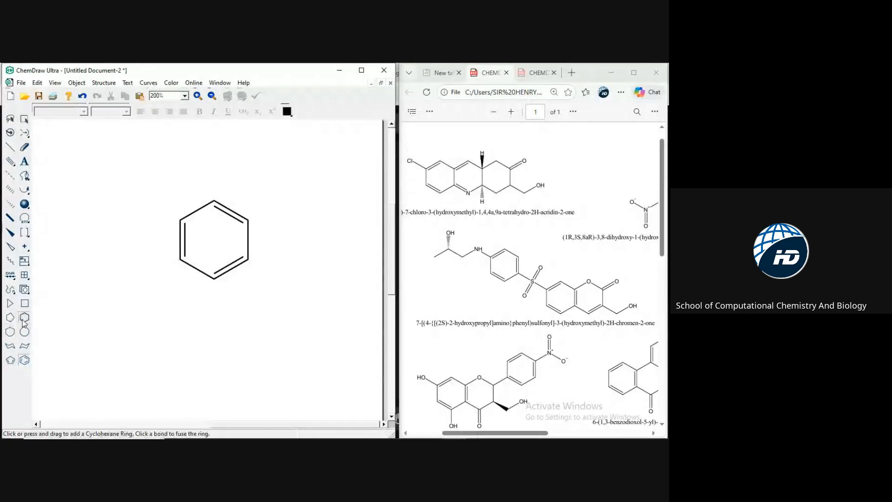
{"action": "left_click", "coordinate": [253, 242]}
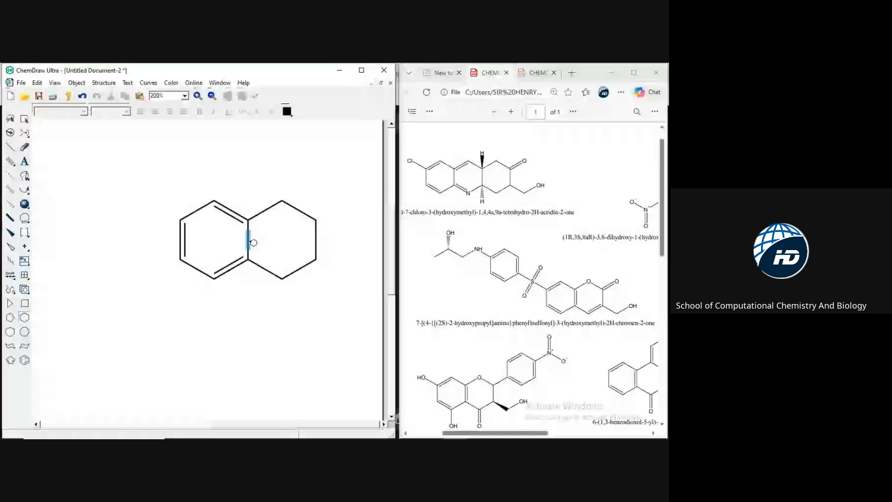
{"action": "left_click", "coordinate": [7, 150]}
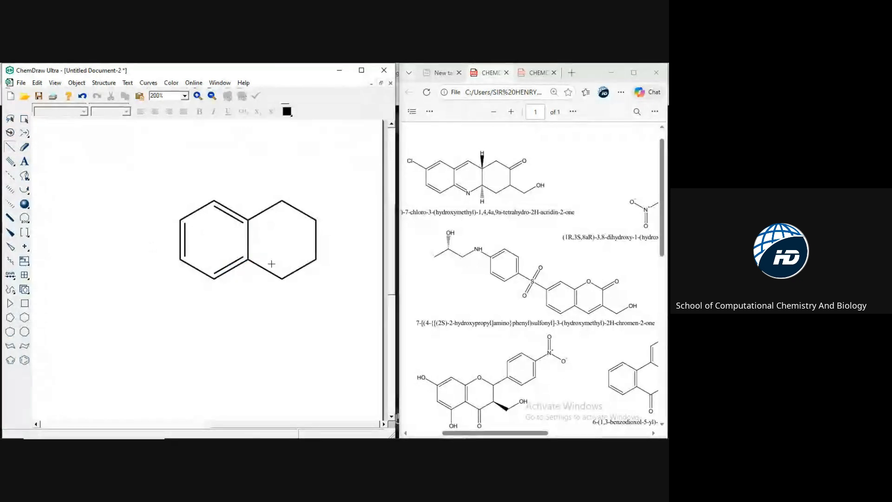
{"action": "key", "text": "ctrl+z"}
{"action": "key", "text": "ctrl+z"}
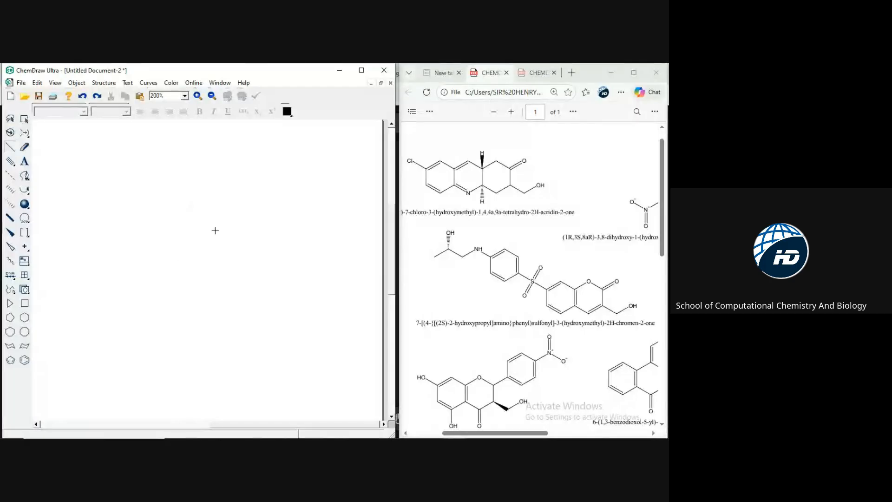
Draw a benzene ring in the empty area, rotate it so its right vertical bond is double, and scale it down slightly.
{"action": "left_click", "coordinate": [24, 360]}
{"action": "left_click", "coordinate": [214, 249]}
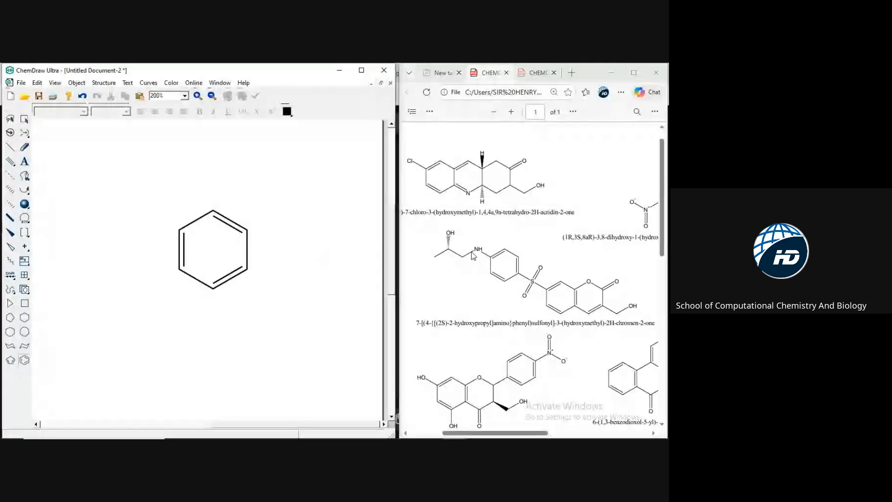
{"action": "left_click", "coordinate": [25, 120]}
{"action": "left_click_drag", "start_coordinate": [213, 199], "coordinate": [160, 221]}
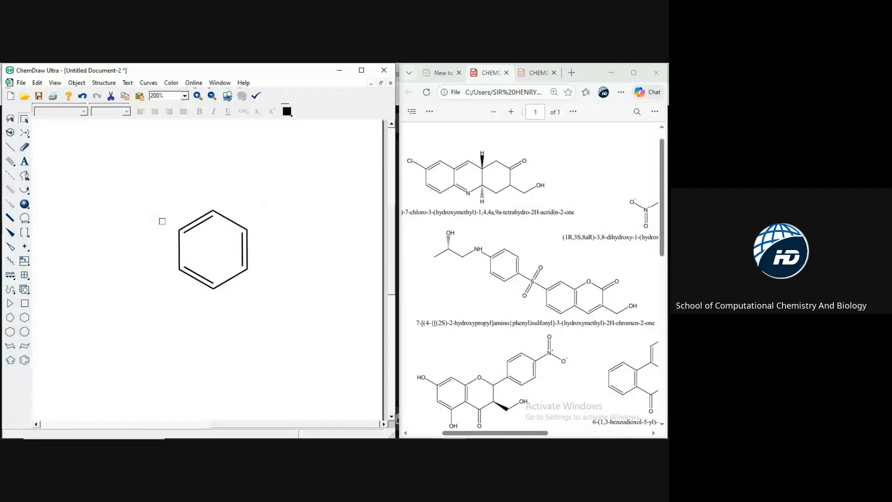
{"action": "left_click_drag", "start_coordinate": [248, 289], "coordinate": [235, 276]}
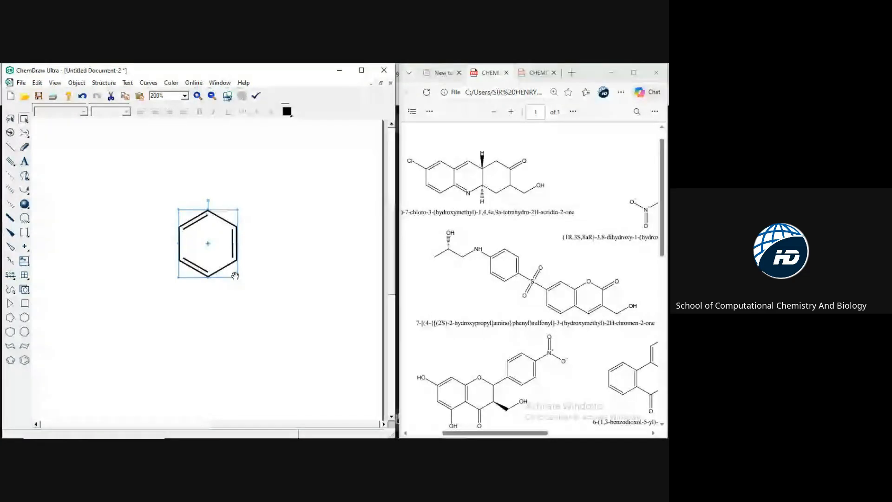
Fuse a cyclohexane ring onto the benzene's right vertical bond and make the new ring's lower-right bond double.
{"action": "left_click", "coordinate": [26, 323]}
{"action": "left_click", "coordinate": [239, 251]}
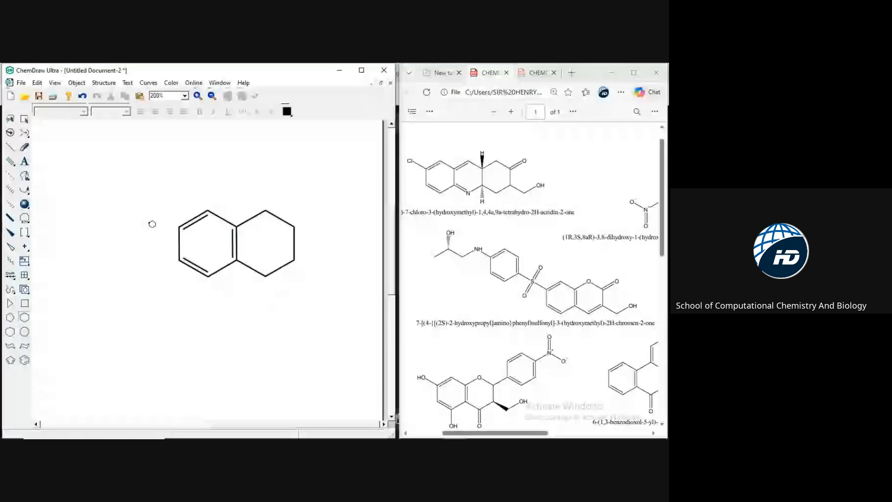
{"action": "left_click", "coordinate": [10, 147]}
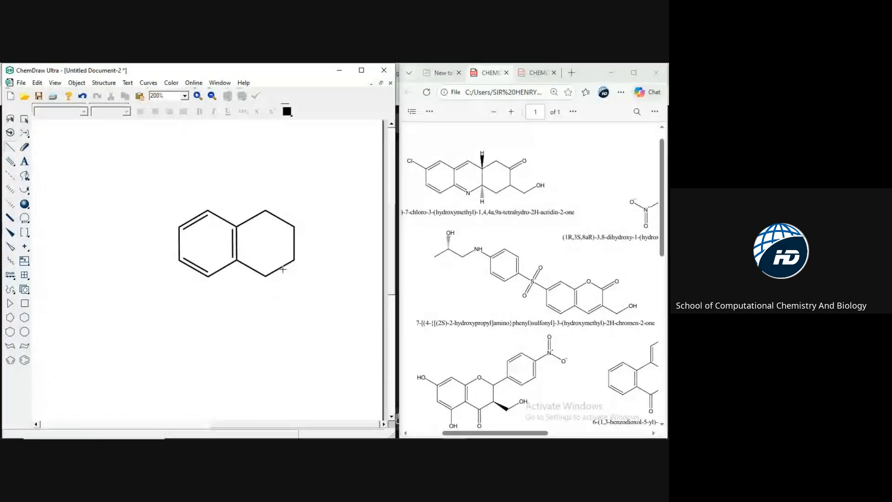
{"action": "left_click", "coordinate": [281, 270]}
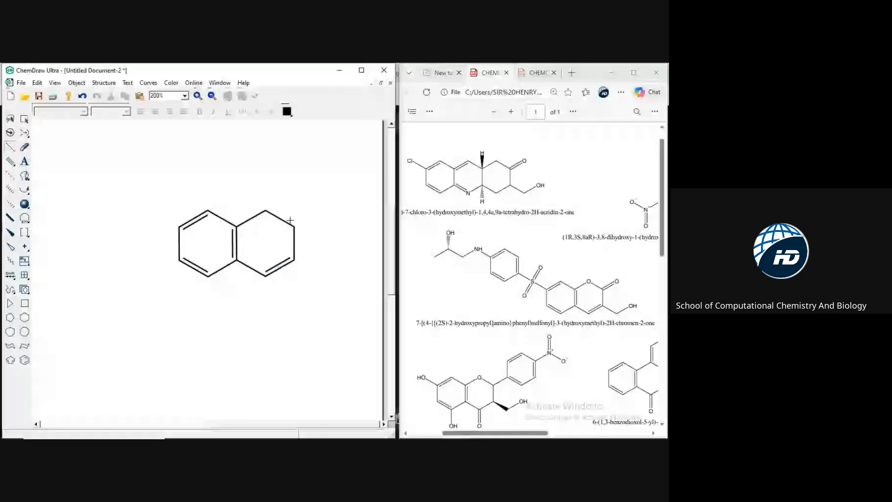
Add an exocyclic double bond at the second ring's upper-right carbon and a two-bond chain at its lower-right carbon.
{"action": "left_click", "coordinate": [294, 227]}
{"action": "left_click", "coordinate": [310, 218]}
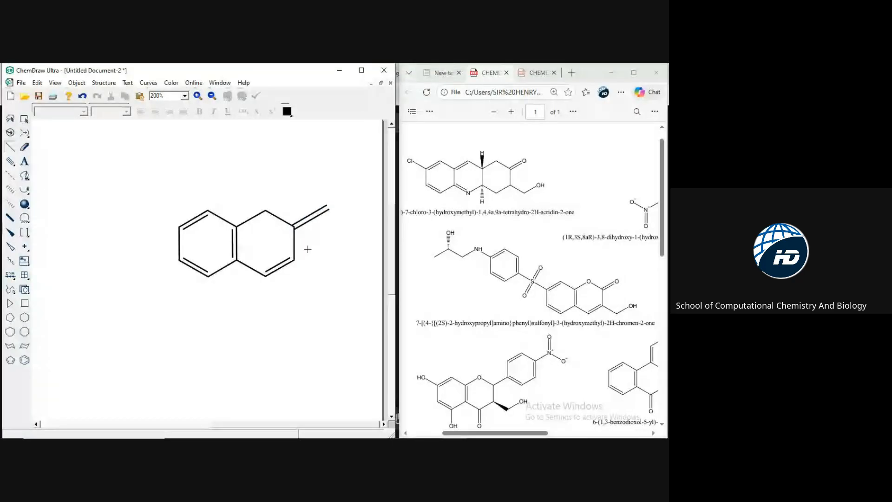
{"action": "left_click", "coordinate": [295, 261]}
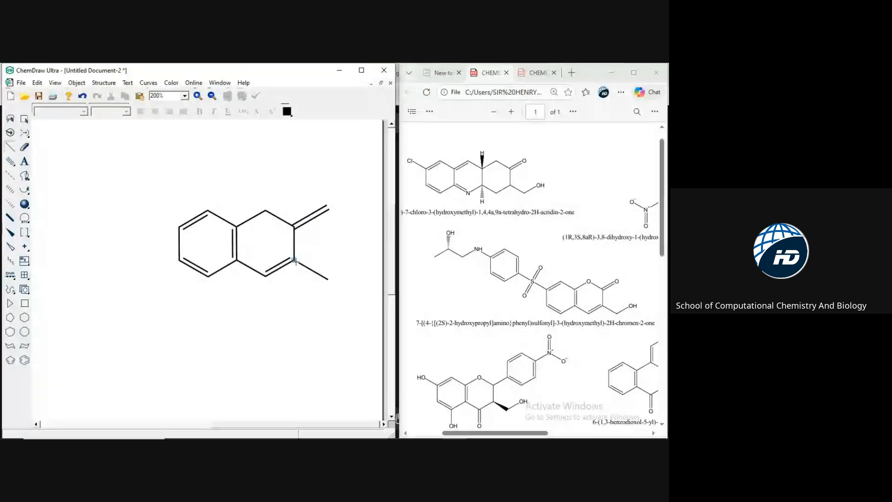
{"action": "left_click", "coordinate": [328, 279]}
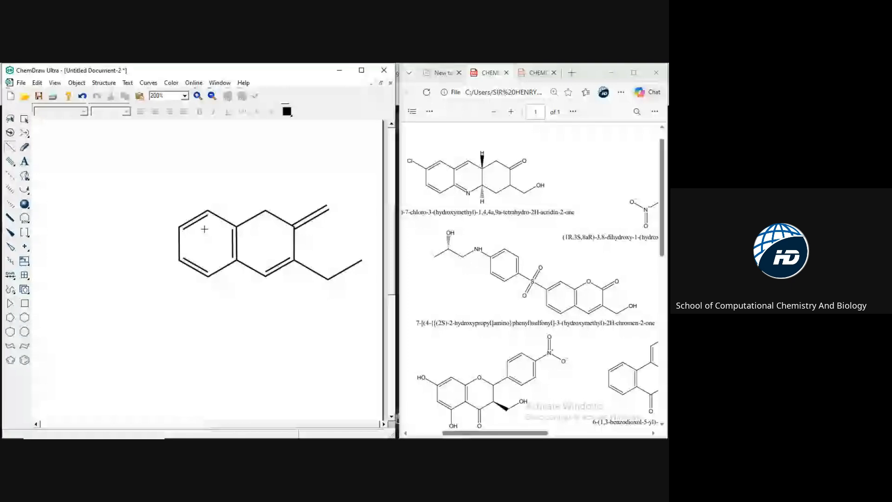
Attach a bond to the benzene's upper-left carbon and add three more bonds at that bond's outer end.
{"action": "left_click", "coordinate": [179, 226]}
{"action": "left_click", "coordinate": [145, 208]}
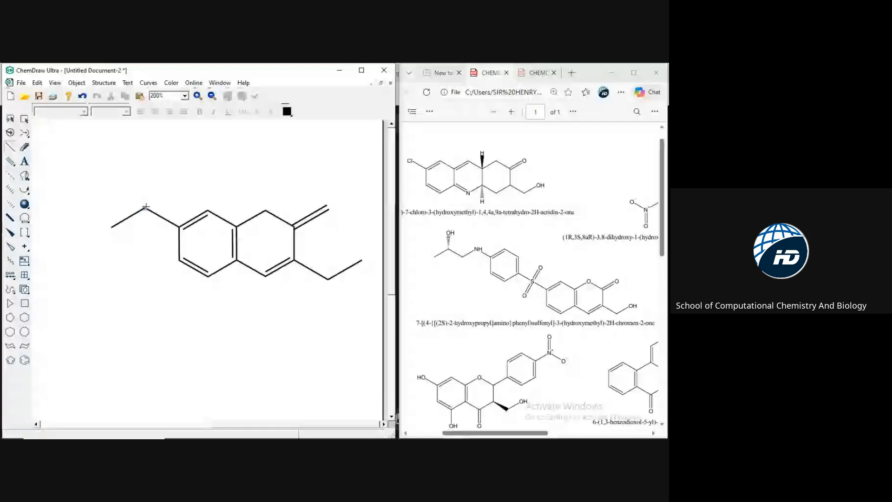
{"action": "left_click", "coordinate": [145, 207]}
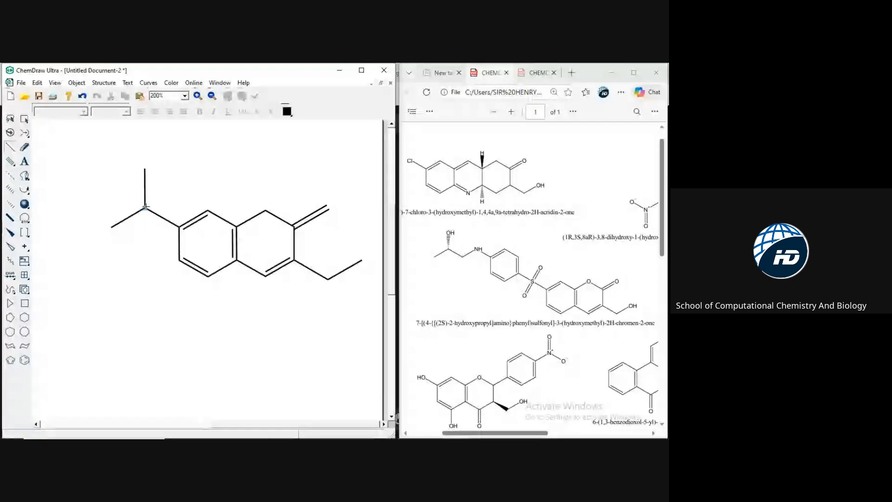
{"action": "left_click", "coordinate": [145, 208]}
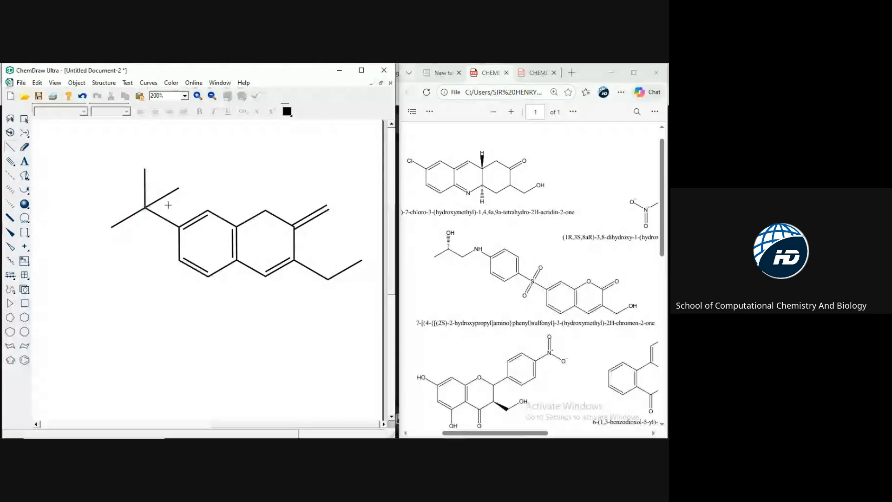
Reposition the free ends of the three outer bonds so they point upper-left, lower-left and upper-right from their shared atom.
{"action": "left_click_drag", "start_coordinate": [145, 168], "coordinate": [123, 173]}
{"action": "key", "text": "ctrl+z"}
{"action": "left_click", "coordinate": [24, 119]}
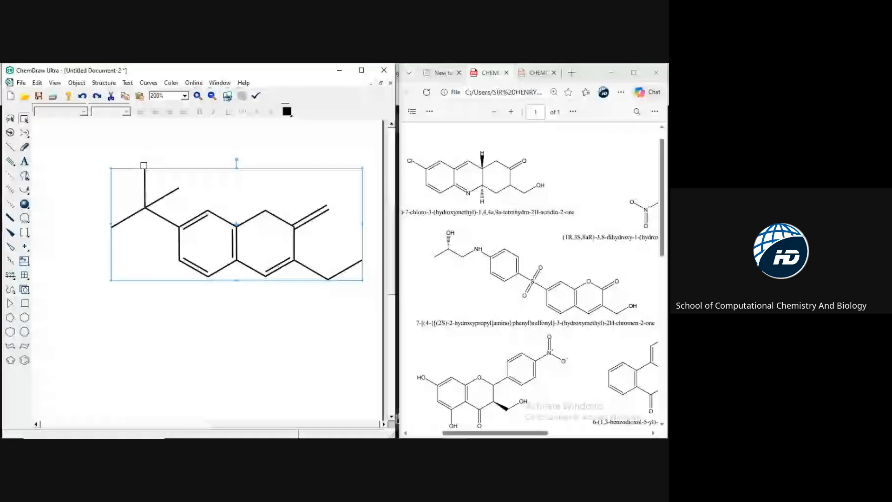
{"action": "left_click_drag", "start_coordinate": [143, 166], "coordinate": [110, 188]}
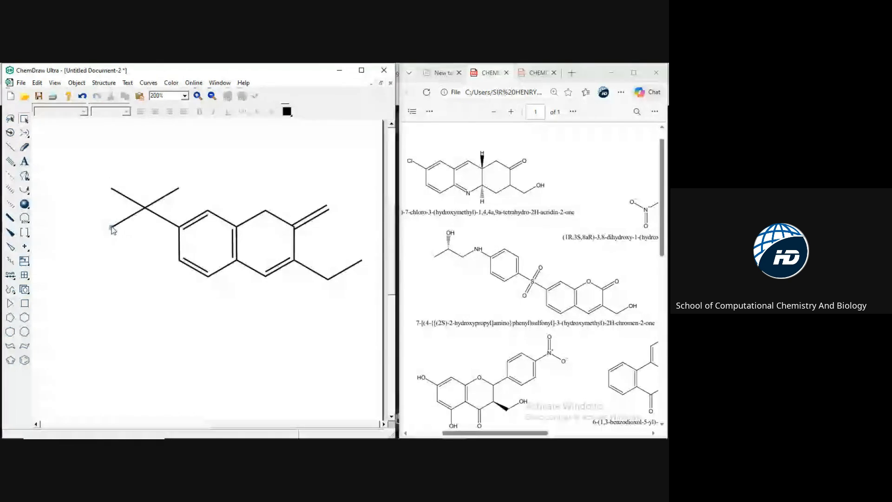
{"action": "left_click_drag", "start_coordinate": [112, 229], "coordinate": [120, 234]}
{"action": "left_click_drag", "start_coordinate": [180, 187], "coordinate": [173, 181]}
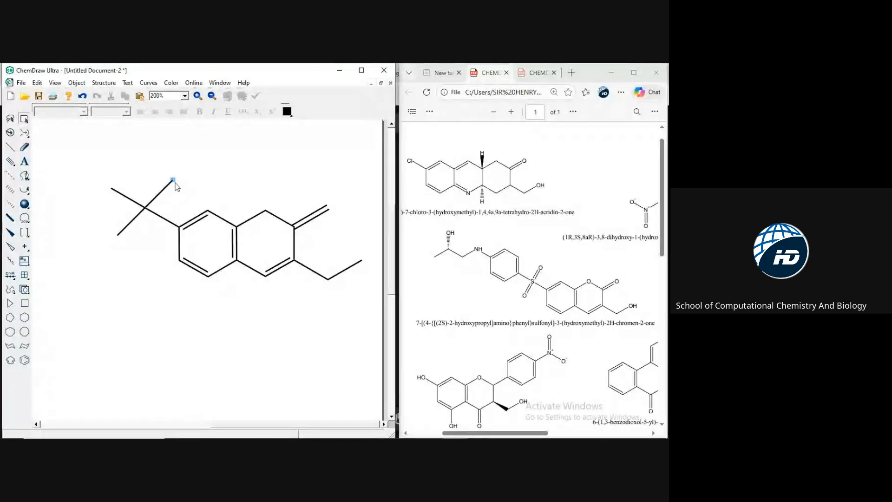
Make the lower-left and upper-right bonds at the four-bond junction double.
{"action": "left_click", "coordinate": [11, 148]}
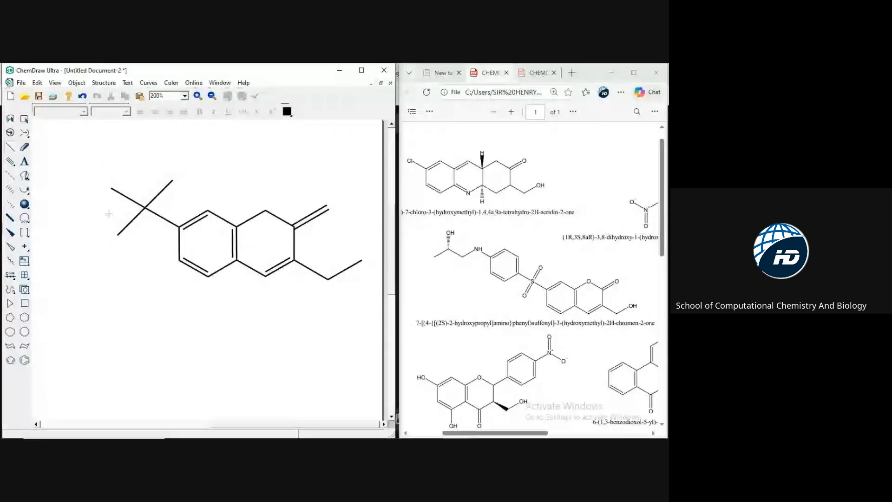
{"action": "left_click", "coordinate": [131, 221]}
{"action": "left_click", "coordinate": [161, 194]}
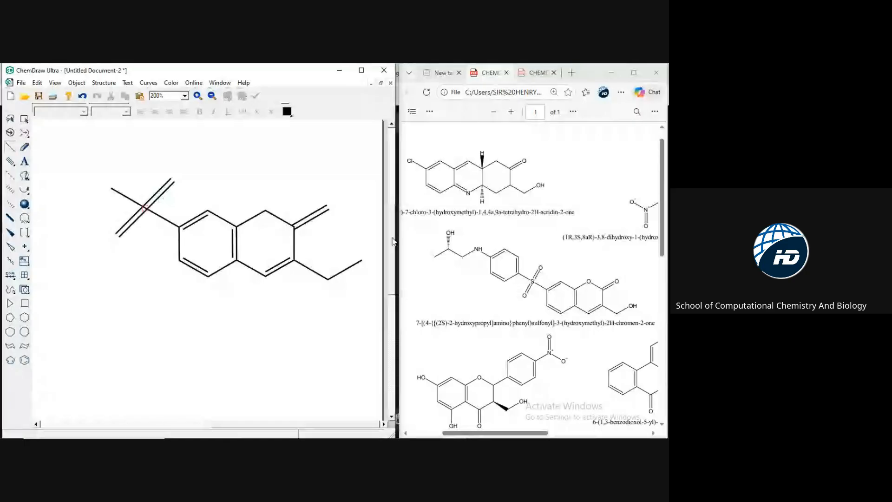
Attach a benzene ring to the free end of the junction's upper-left single bond, undoing any stray ring.
{"action": "scroll", "coordinate": [285, 330], "scroll_direction": "up", "scroll_amount": 2}
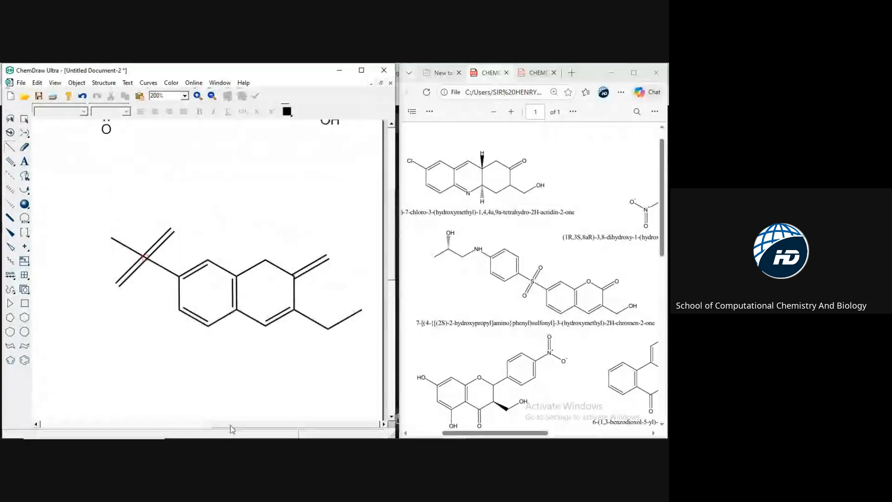
{"action": "left_click_drag", "start_coordinate": [231, 425], "coordinate": [200, 424]}
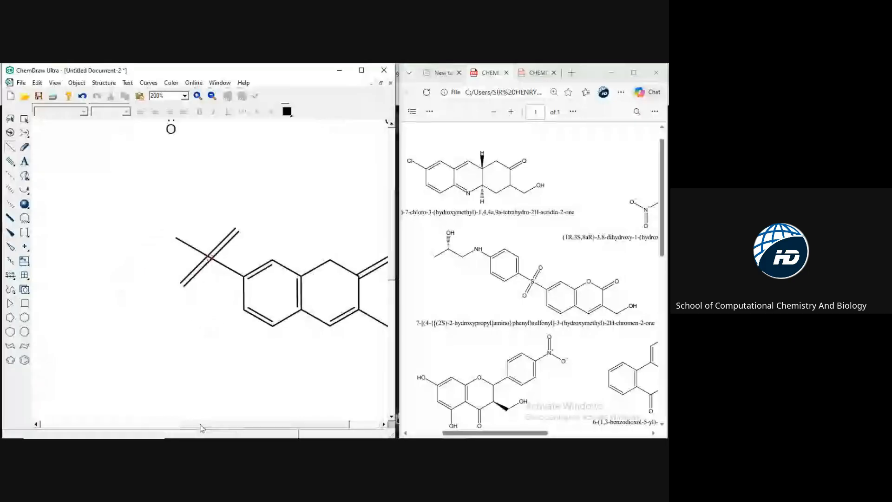
{"action": "left_click", "coordinate": [25, 361]}
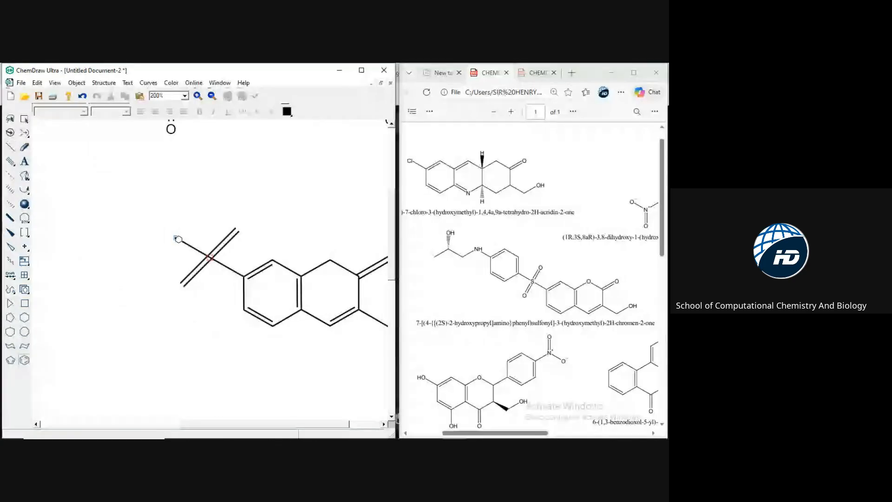
{"action": "left_click_drag", "start_coordinate": [178, 239], "coordinate": [182, 185]}
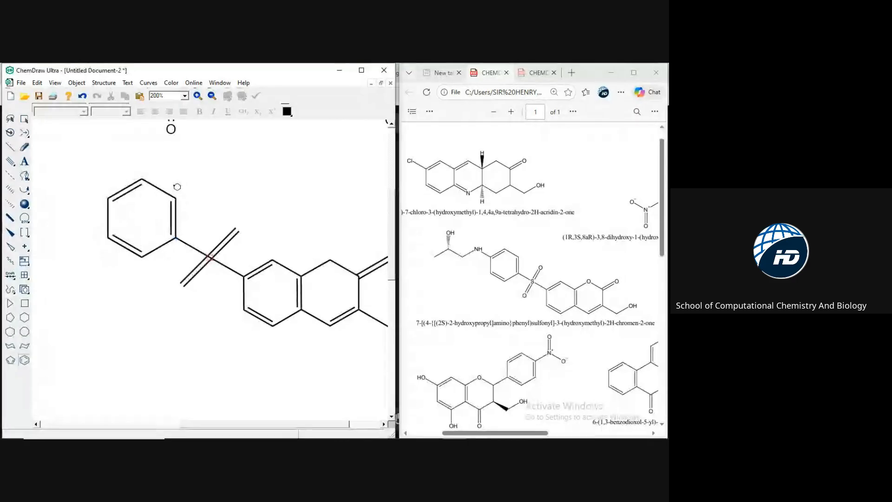
{"action": "left_click", "coordinate": [240, 220]}
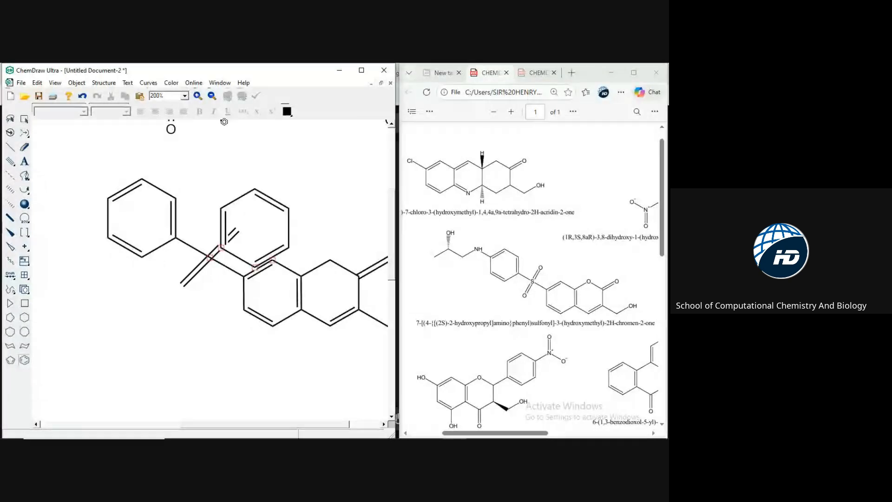
{"action": "key", "text": "ctrl+z"}
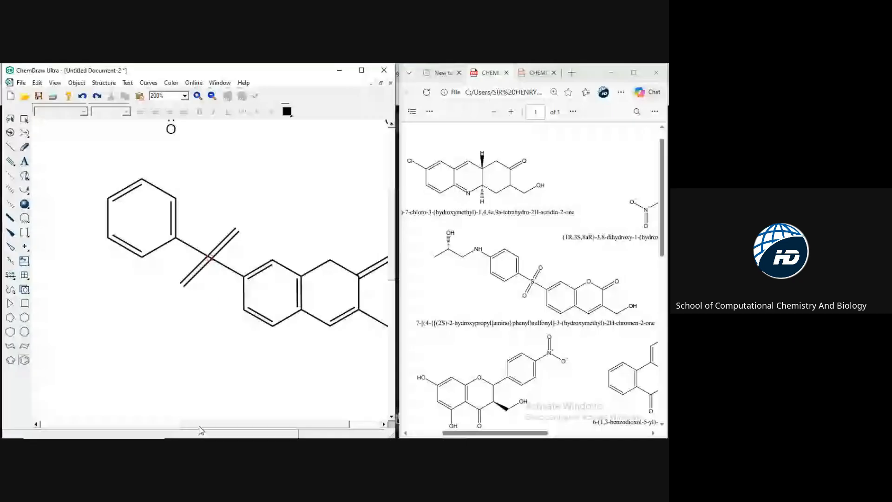
Draw a four-bond zigzag chain from the upper-left carbon of the newly attached benzene ring.
{"action": "left_click_drag", "start_coordinate": [201, 425], "coordinate": [178, 424]}
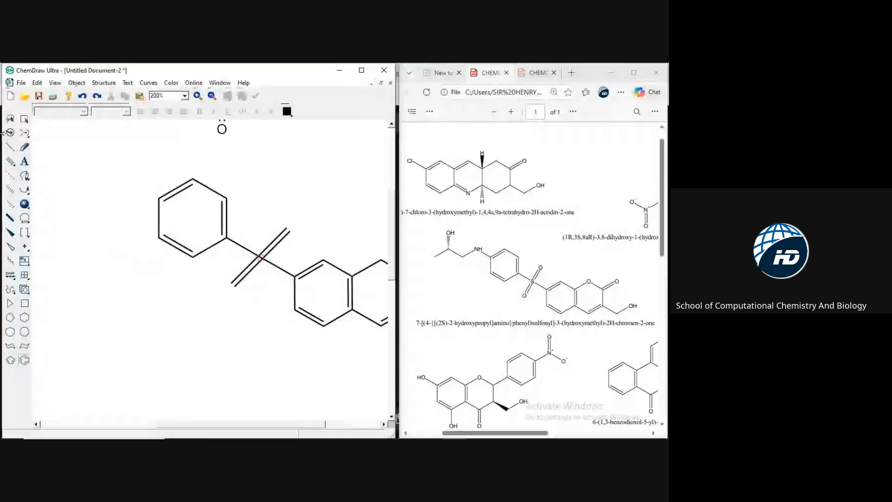
{"action": "left_click", "coordinate": [158, 197]}
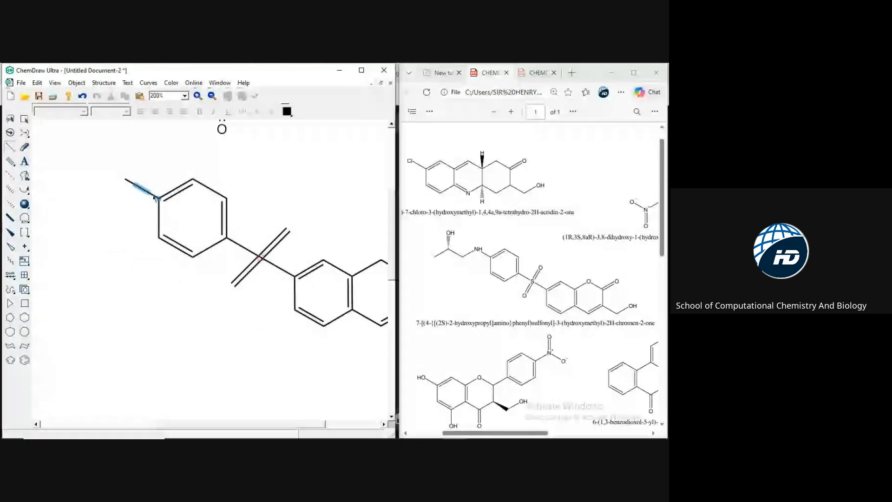
{"action": "left_click", "coordinate": [124, 179]}
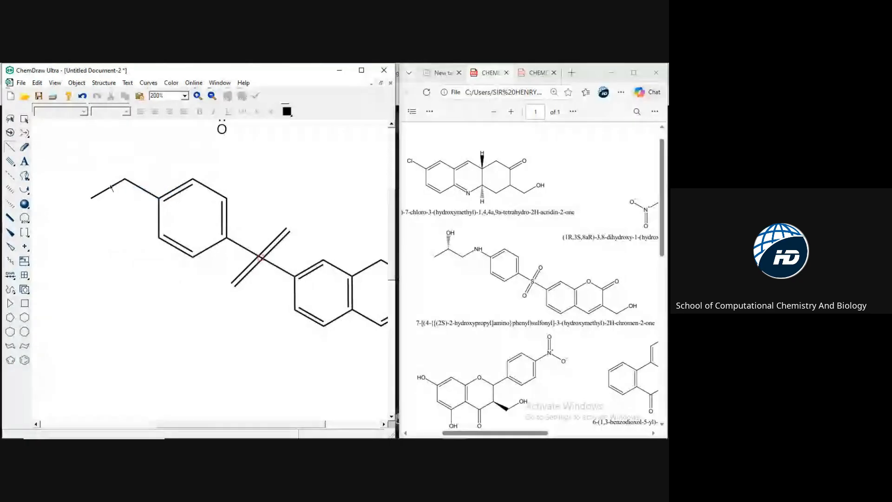
{"action": "left_click", "coordinate": [91, 197]}
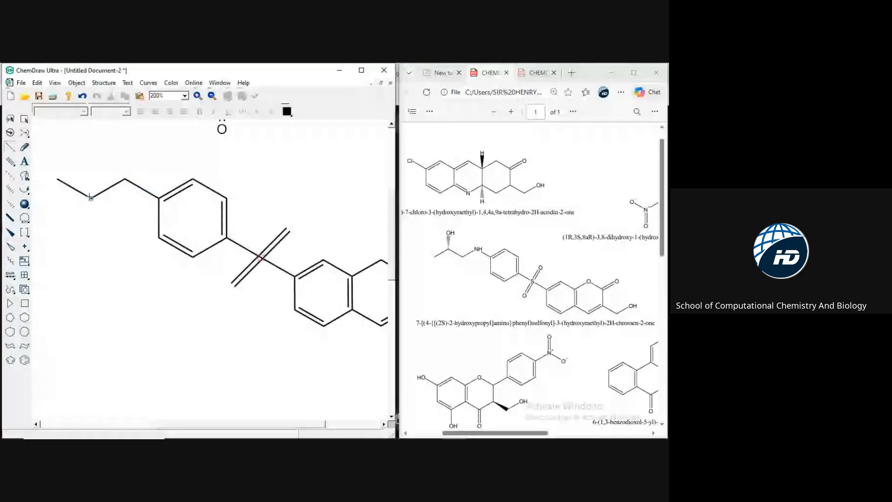
{"action": "left_click", "coordinate": [56, 179]}
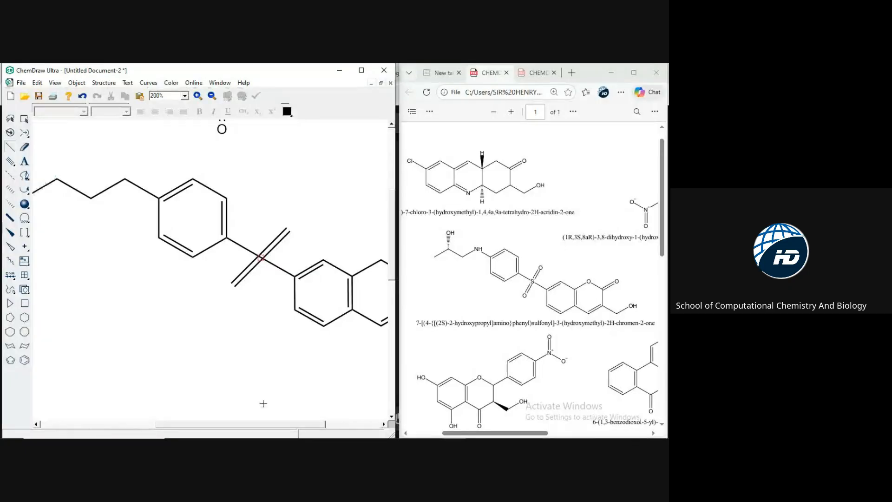
Add an upward bond at the chain's third atom from the ring and make it a hashed wedge.
{"action": "right_click", "coordinate": [205, 424]}
{"action": "left_click_drag", "start_coordinate": [188, 425], "coordinate": [169, 423]}
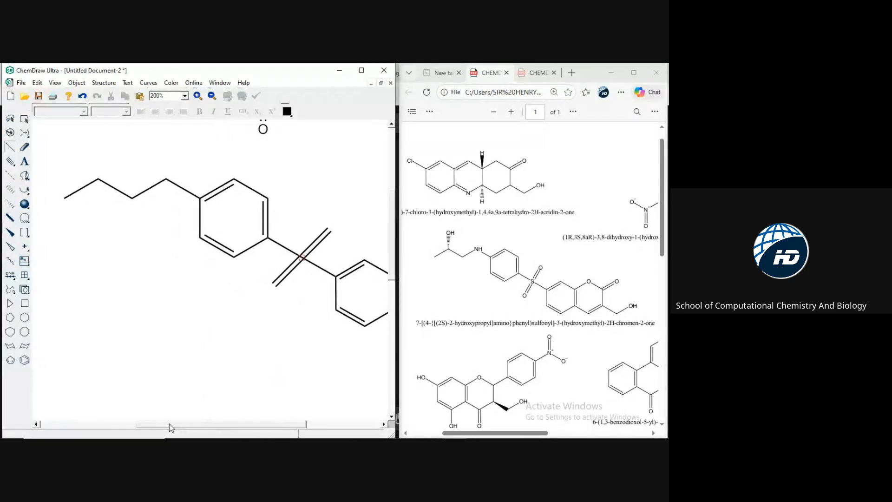
{"action": "left_click", "coordinate": [97, 178]}
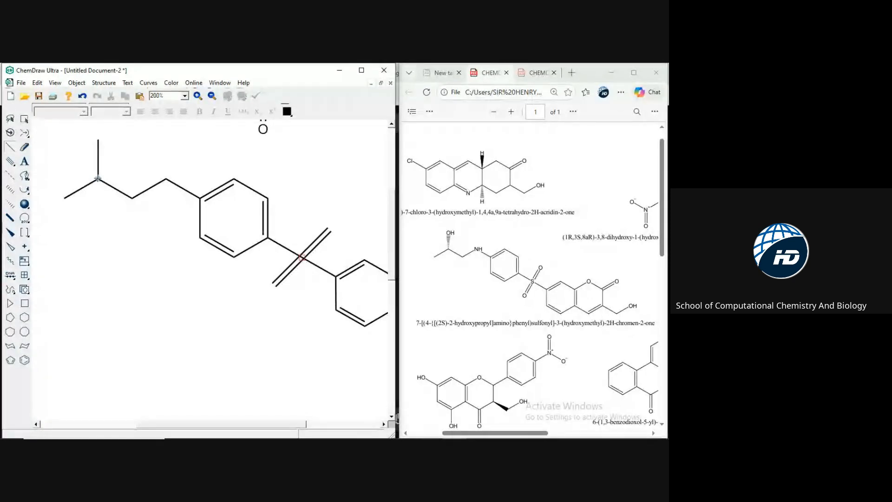
{"action": "left_click", "coordinate": [10, 204]}
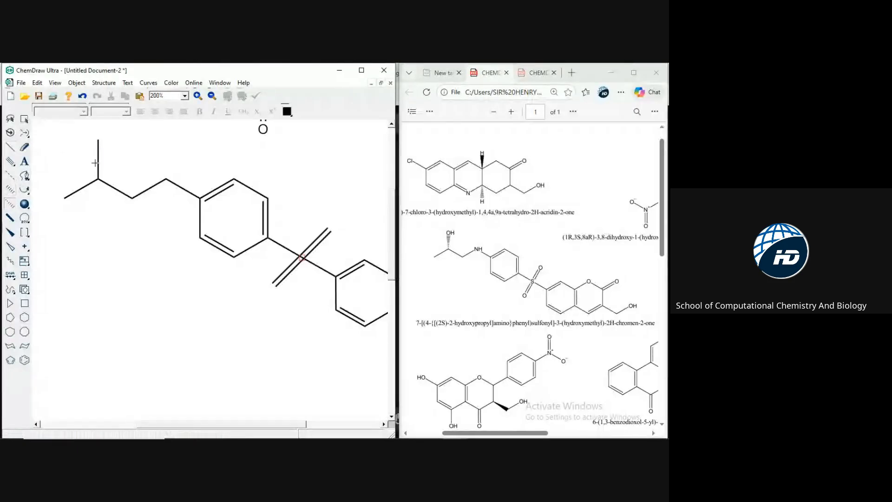
{"action": "left_click", "coordinate": [98, 165]}
Label the hashed bond's end OH and the chain atom next to the benzene ring NH.
{"action": "left_click", "coordinate": [25, 162]}
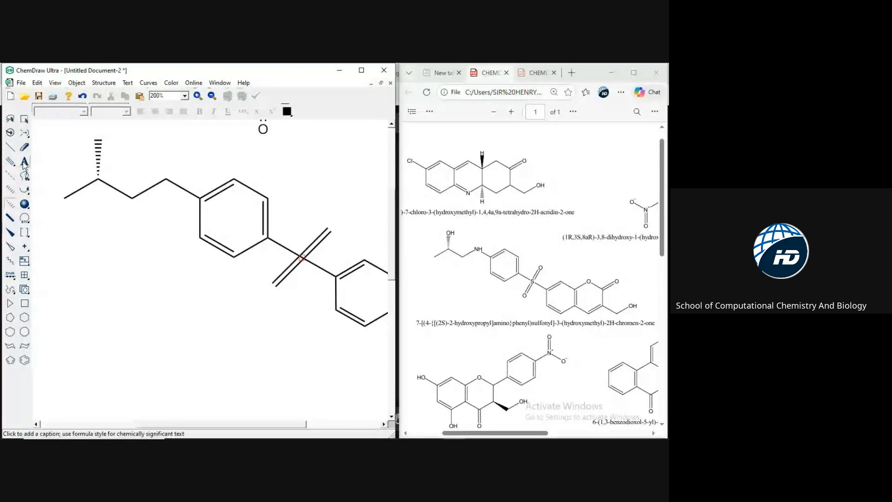
{"action": "left_click", "coordinate": [98, 139]}
{"action": "type", "text": "OH"}
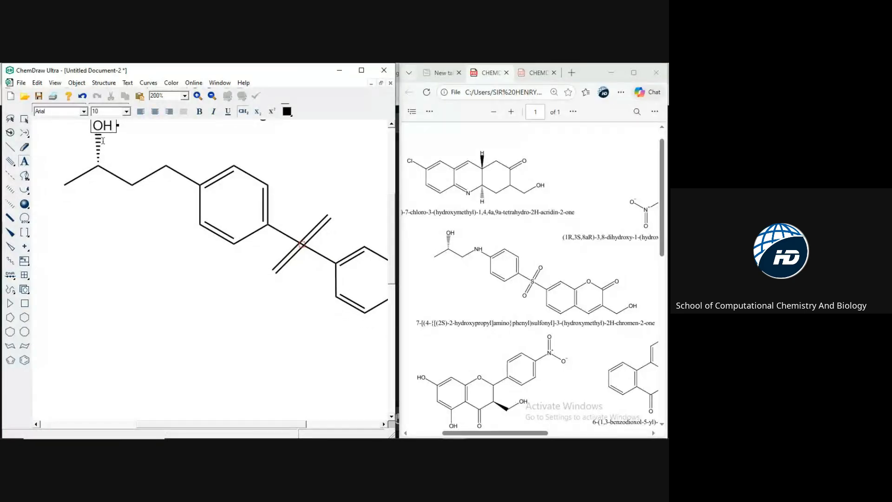
{"action": "left_click", "coordinate": [165, 163]}
{"action": "type", "text": "NH"}
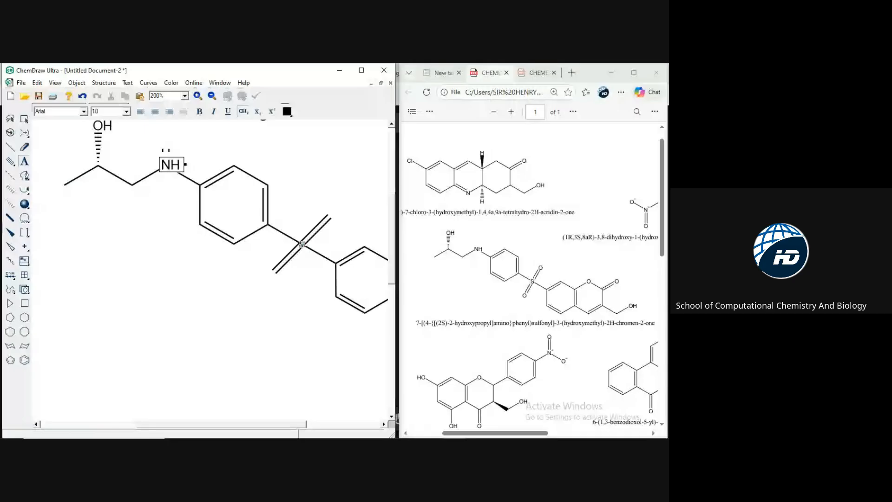
Label the four-bond junction S and the ends of its two double bonds O to form the sulfonyl group.
{"action": "left_click", "coordinate": [302, 244]}
{"action": "type", "text": "S"}
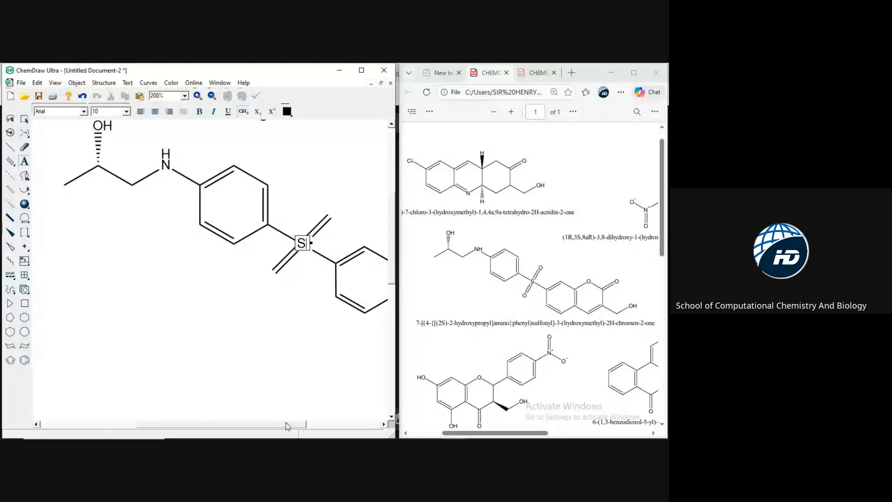
{"action": "type", "text": "i"}
{"action": "left_click", "coordinate": [274, 270]}
{"action": "type", "text": "O"}
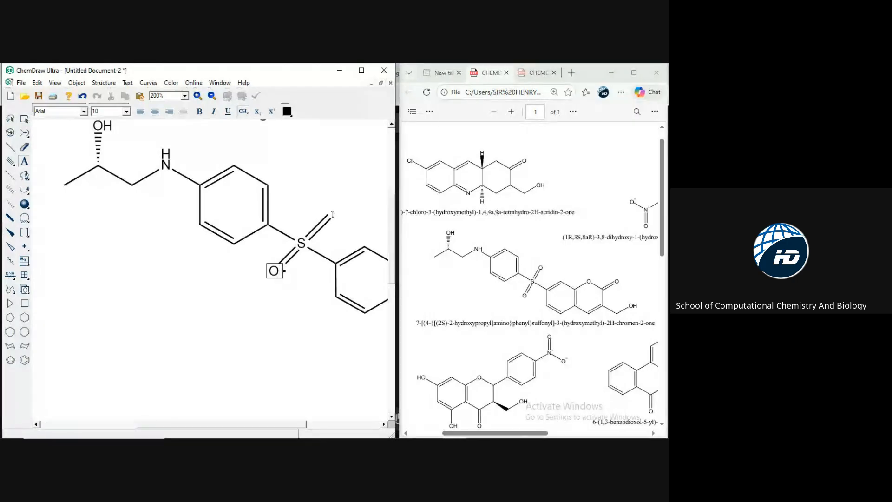
{"action": "left_click", "coordinate": [330, 215]}
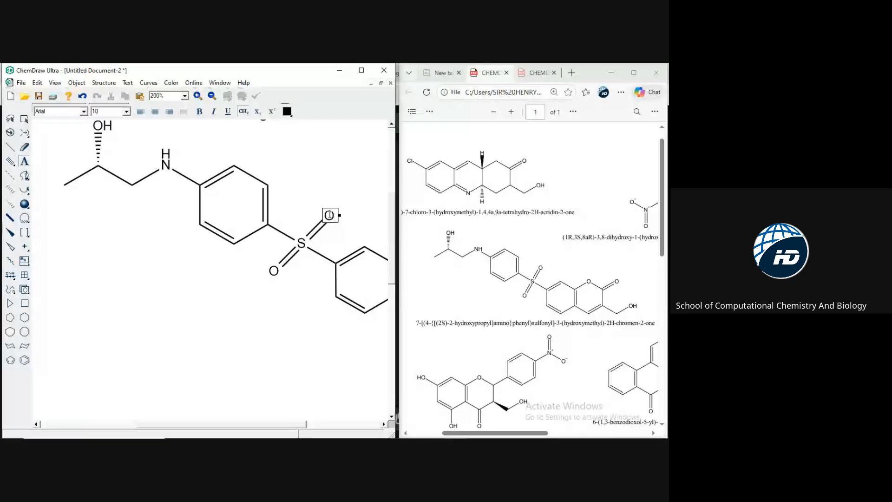
{"action": "type", "text": "O"}
Label the fused ring's top atom and the exocyclic double bond's end O, and the two-bond side chain's end OH.
{"action": "left_click", "coordinate": [384, 424]}
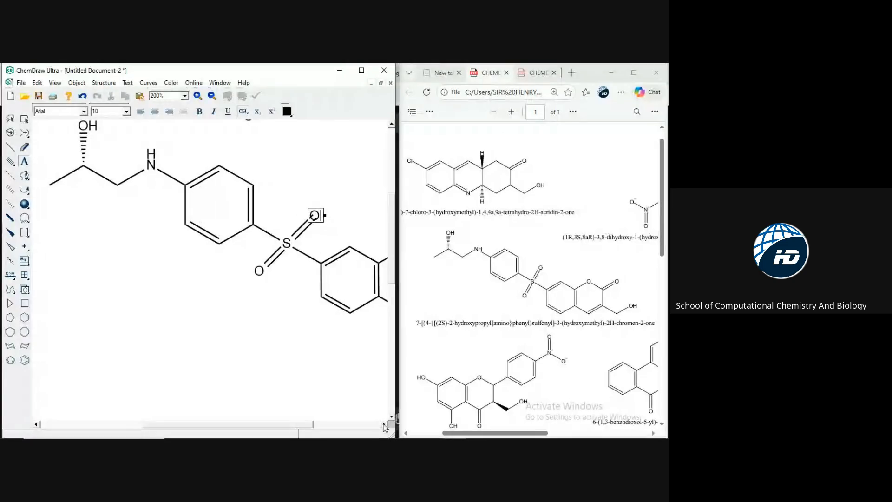
{"action": "left_click_drag", "start_coordinate": [384, 424], "coordinate": [384, 427]}
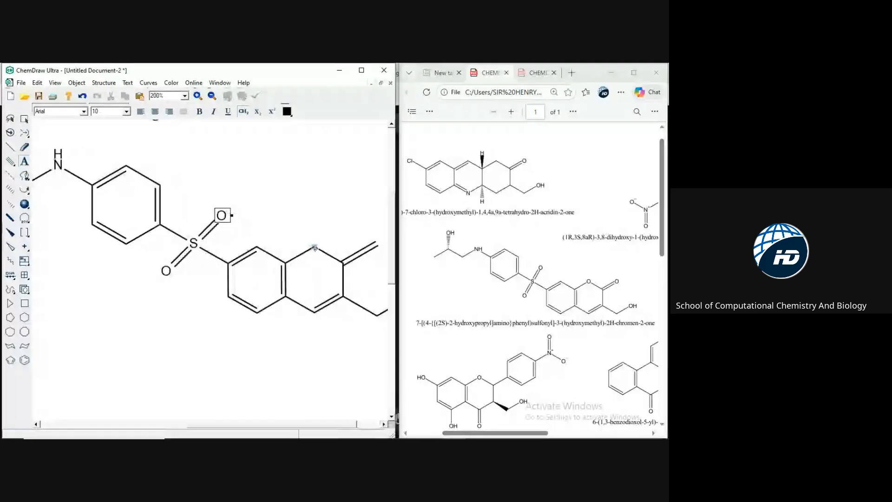
{"action": "left_click", "coordinate": [315, 246]}
{"action": "type", "text": "O"}
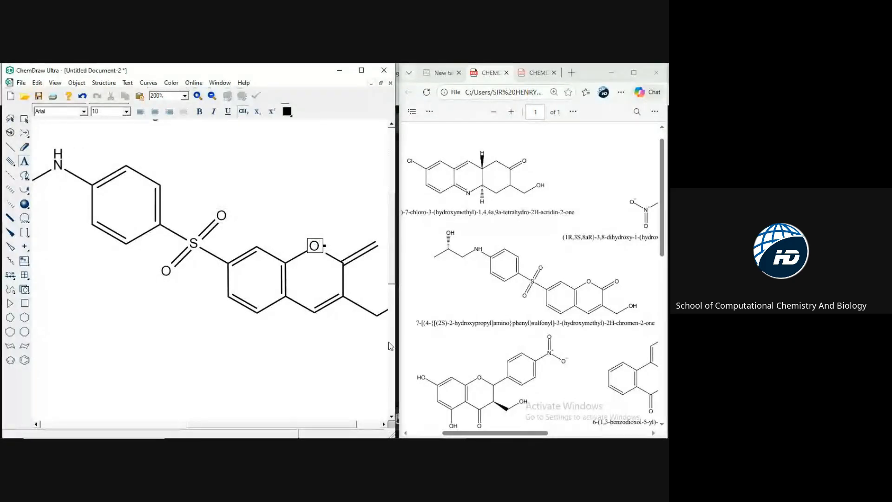
{"action": "left_click_drag", "start_coordinate": [384, 426], "coordinate": [384, 426]}
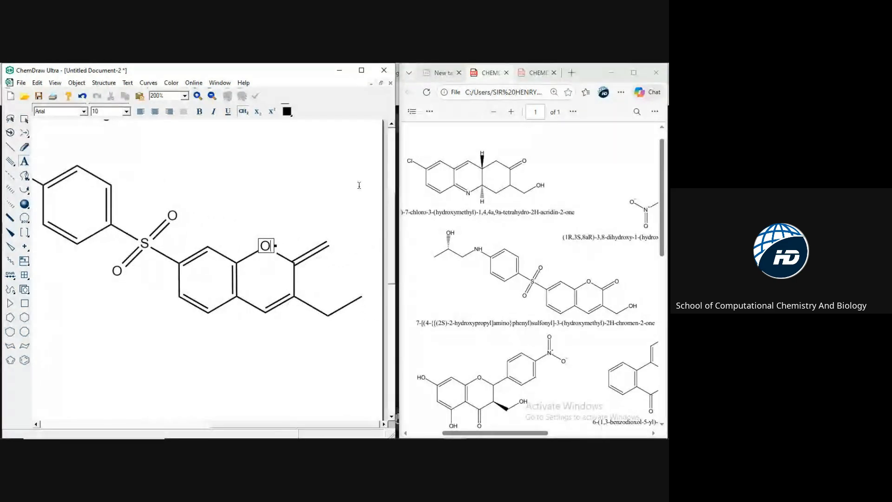
{"action": "left_click", "coordinate": [329, 242]}
{"action": "type", "text": "O"}
{"action": "left_click", "coordinate": [361, 296]}
{"action": "type", "text": "OH"}
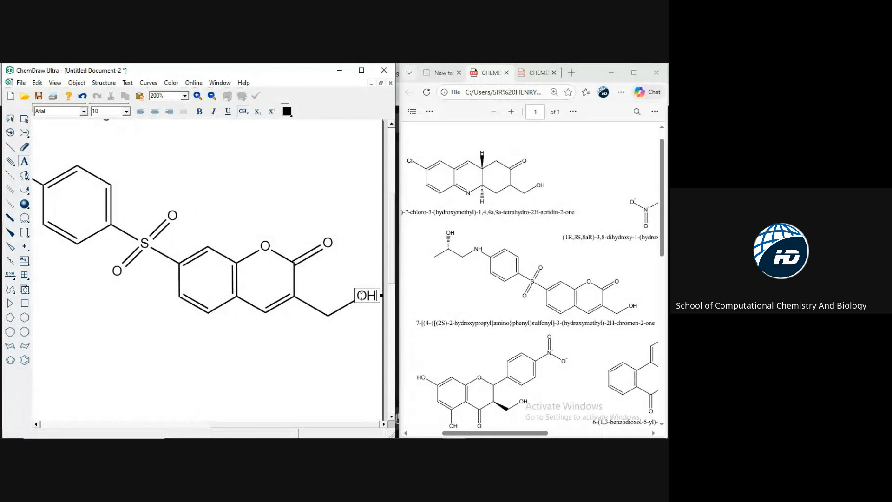
Select the whole sulfonyl-linked structure and scale it down from its lower-right corner.
{"action": "left_click", "coordinate": [26, 120]}
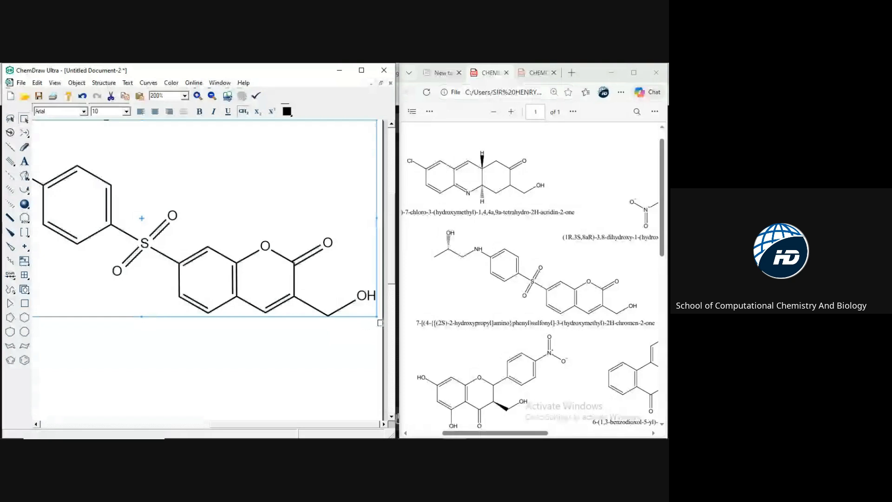
{"action": "left_click_drag", "start_coordinate": [380, 322], "coordinate": [217, 249]}
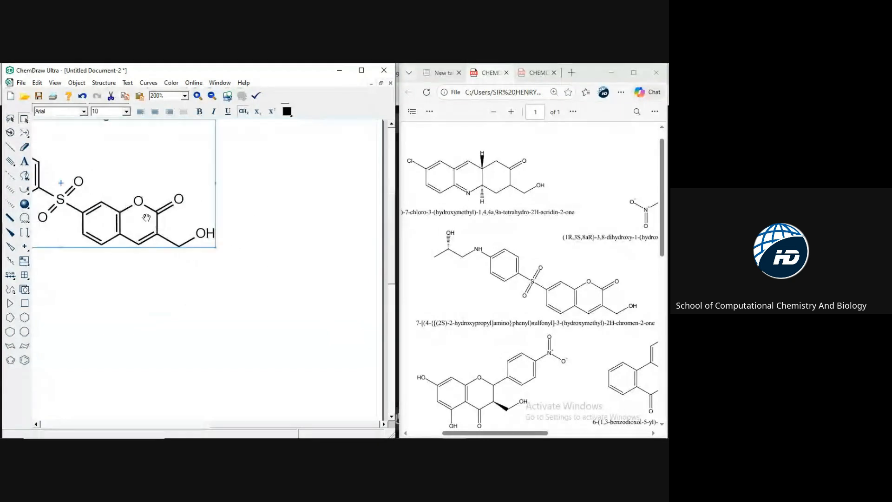
Move the sulfonyl-linked structure fully into the visible page area and generate its chemical name beneath it.
{"action": "left_click_drag", "start_coordinate": [141, 213], "coordinate": [280, 271]}
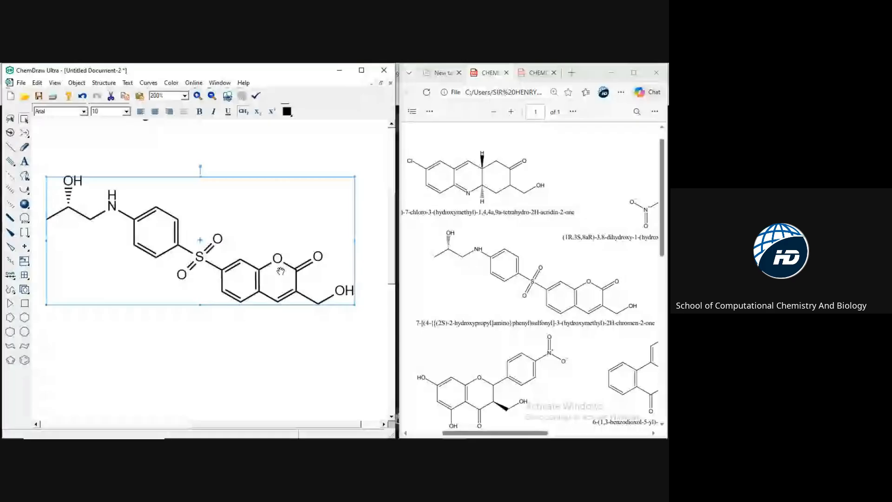
{"action": "left_click", "coordinate": [103, 83]}
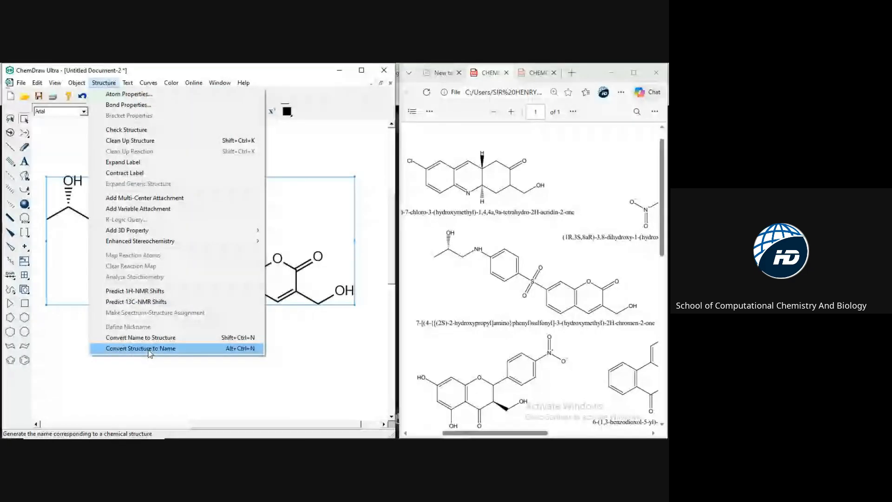
{"action": "left_click", "coordinate": [149, 349]}
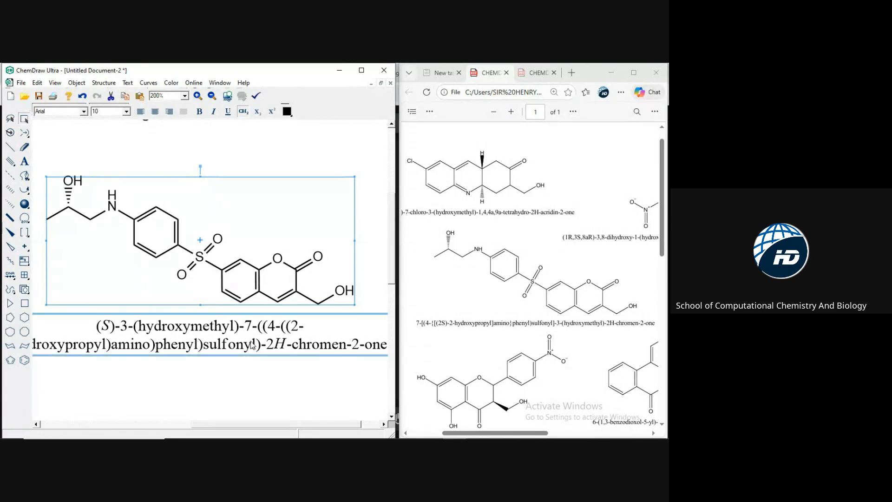
Scale the generated name caption down to a 6.43 pt font size and position it just below the structure.
{"action": "left_click", "coordinate": [252, 345]}
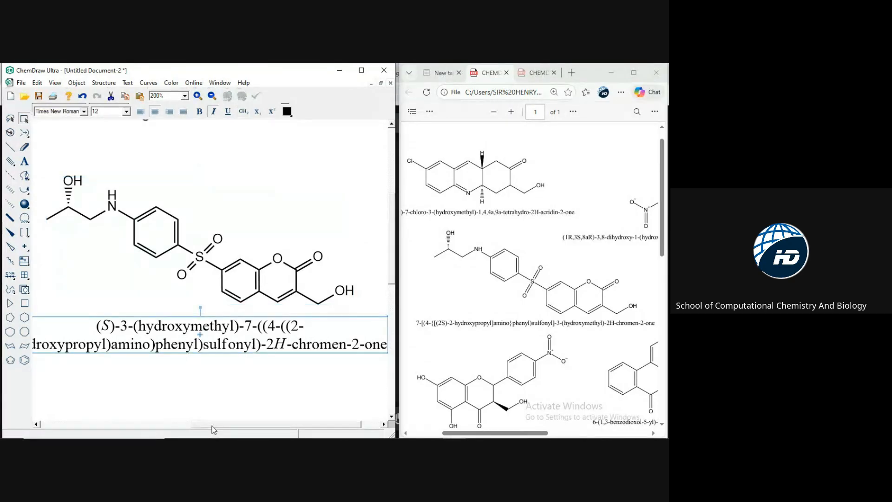
{"action": "left_click_drag", "start_coordinate": [212, 426], "coordinate": [170, 435]}
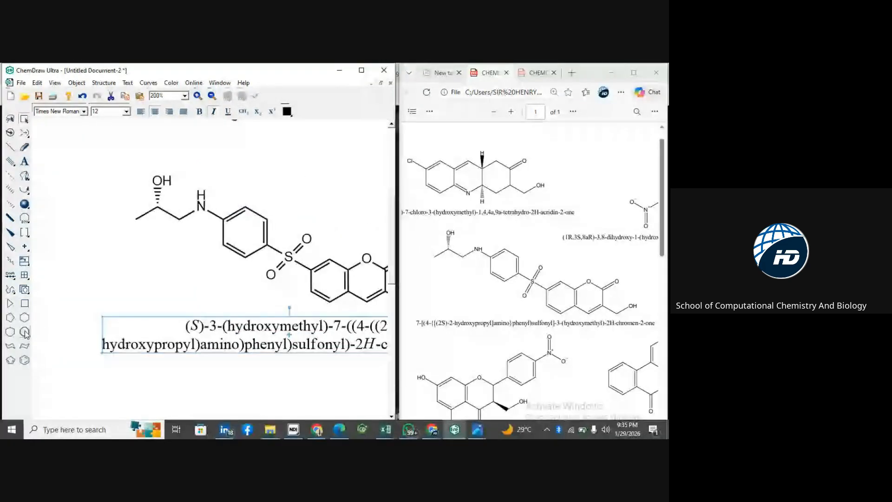
{"action": "left_click_drag", "start_coordinate": [99, 314], "coordinate": [226, 344]}
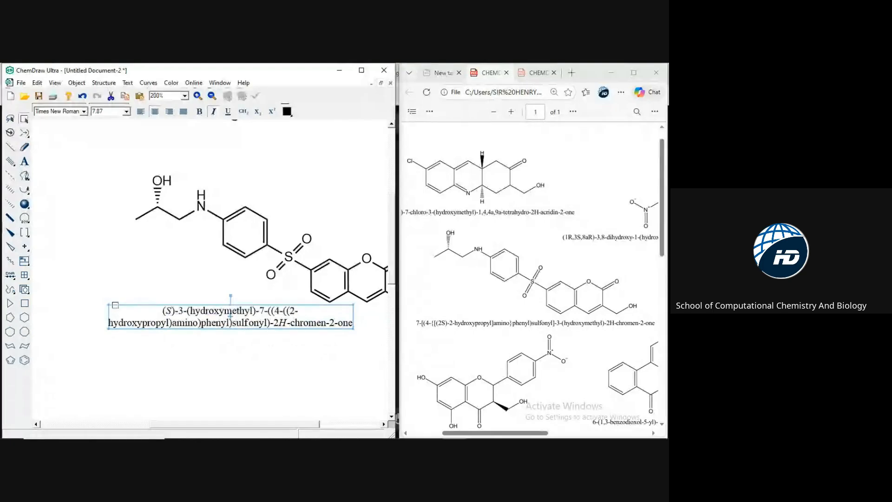
{"action": "left_click_drag", "start_coordinate": [109, 304], "coordinate": [150, 314]}
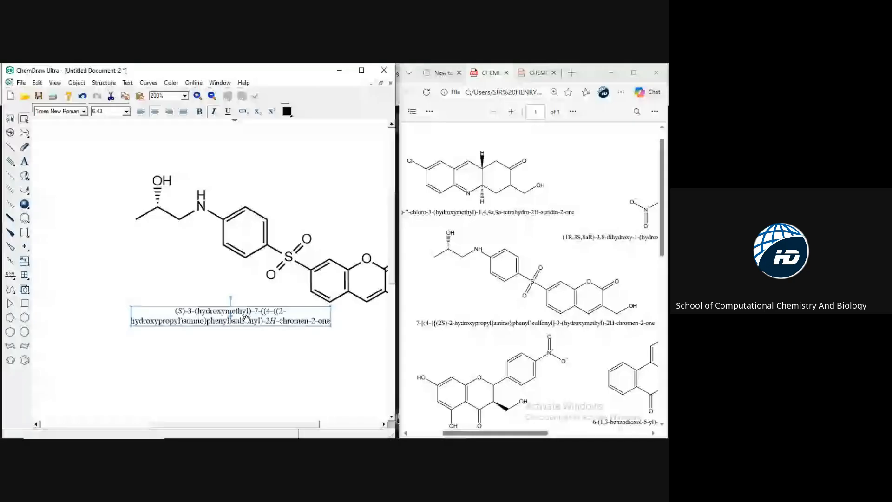
{"action": "left_click", "coordinate": [251, 369]}
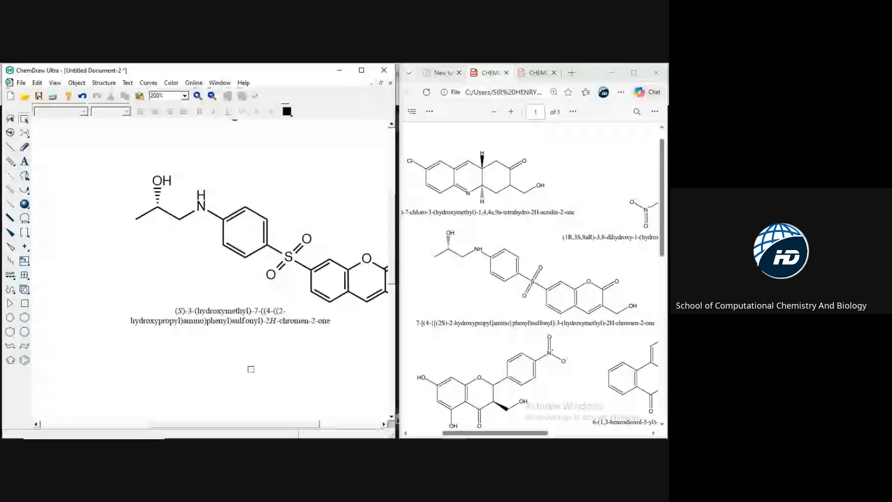
Look through the reference PDF's remaining structures and names to find which compound to draw.
{"action": "left_click", "coordinate": [444, 346]}
{"action": "scroll", "coordinate": [442, 347], "scroll_direction": "down", "scroll_amount": 1}
{"action": "scroll", "coordinate": [443, 347], "scroll_direction": "down", "scroll_amount": 3}
{"action": "scroll", "coordinate": [443, 348], "scroll_direction": "down", "scroll_amount": 1}
{"action": "scroll", "coordinate": [443, 348], "scroll_direction": "right", "scroll_amount": 2}
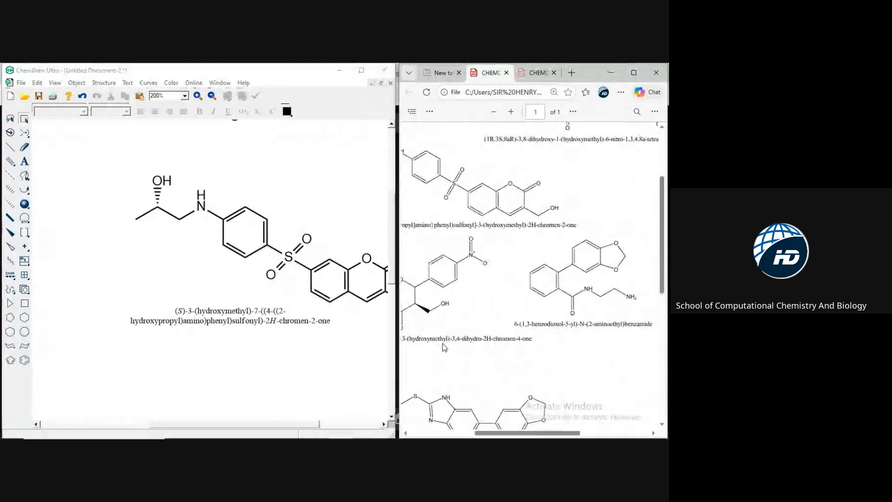
{"action": "scroll", "coordinate": [444, 348], "scroll_direction": "down", "scroll_amount": 4}
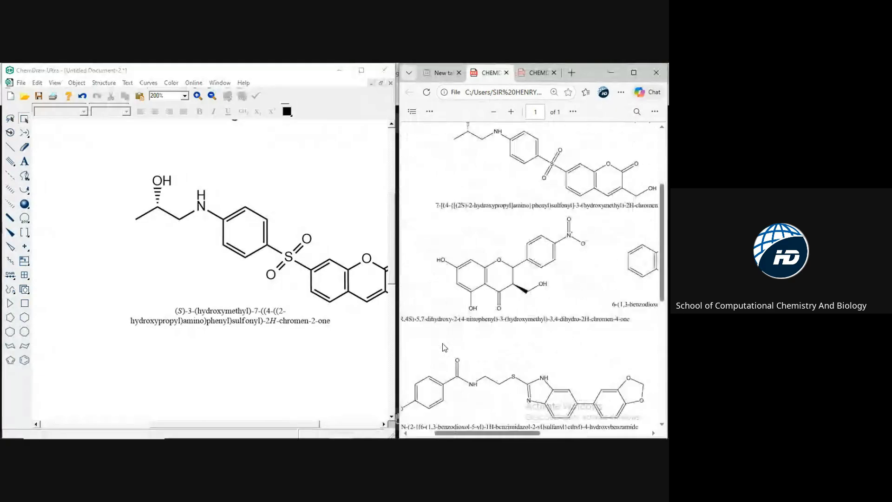
{"action": "scroll", "coordinate": [443, 347], "scroll_direction": "left", "scroll_amount": 2}
{"action": "scroll", "coordinate": [443, 347], "scroll_direction": "down", "scroll_amount": 10}
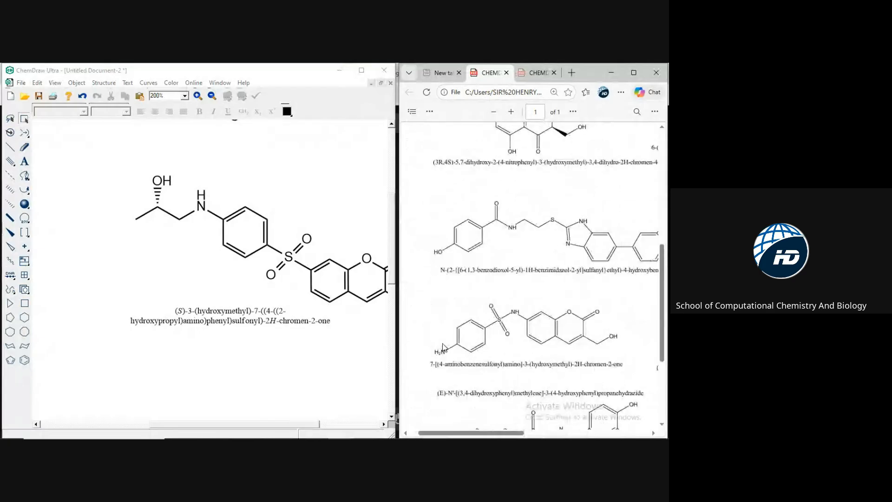
{"action": "scroll", "coordinate": [443, 347], "scroll_direction": "up", "scroll_amount": 1}
{"action": "scroll", "coordinate": [443, 347], "scroll_direction": "right", "scroll_amount": 1}
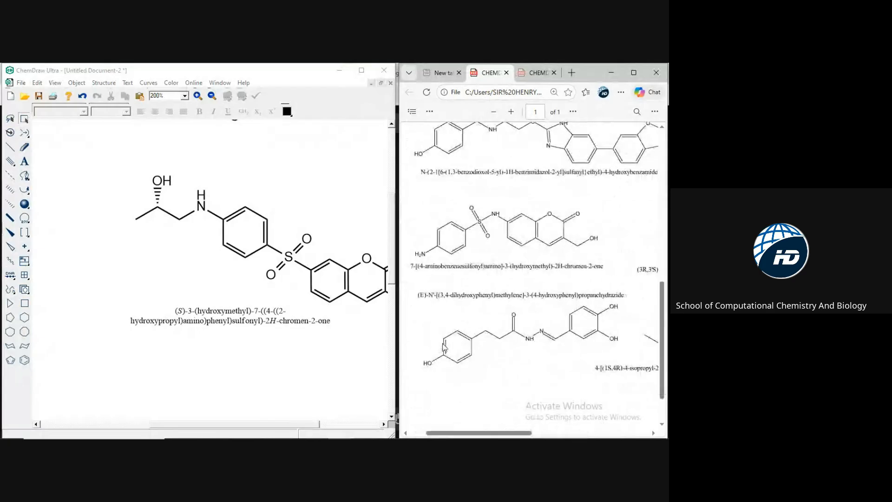
{"action": "scroll", "coordinate": [444, 347], "scroll_direction": "up", "scroll_amount": 1}
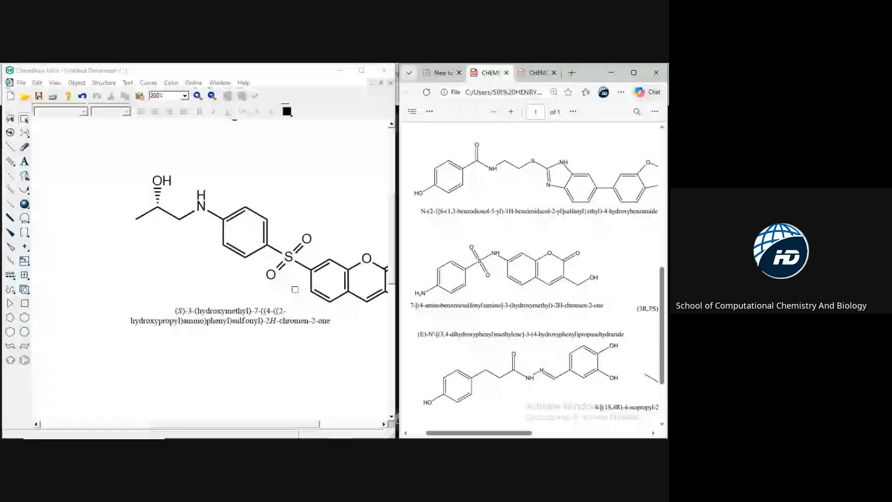
{"action": "left_click_drag", "start_coordinate": [318, 424], "coordinate": [350, 433]}
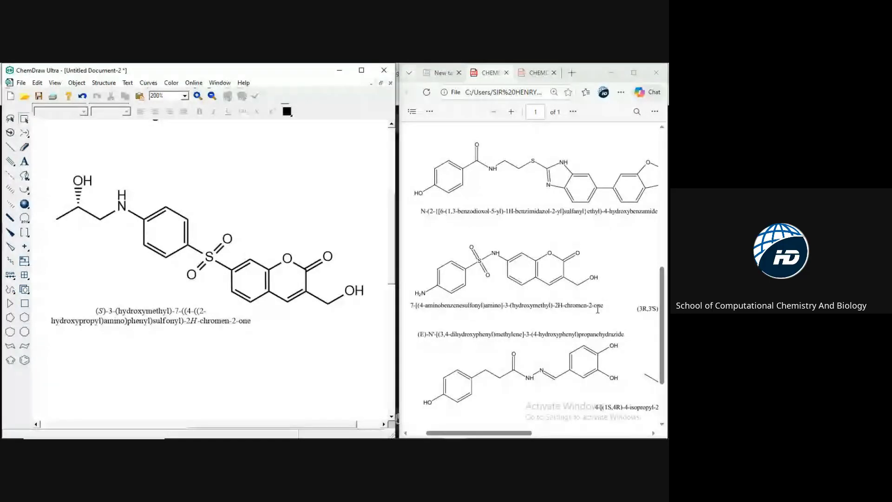
{"action": "left_click", "coordinate": [661, 334]}
{"action": "left_click_drag", "start_coordinate": [662, 329], "coordinate": [655, 236]}
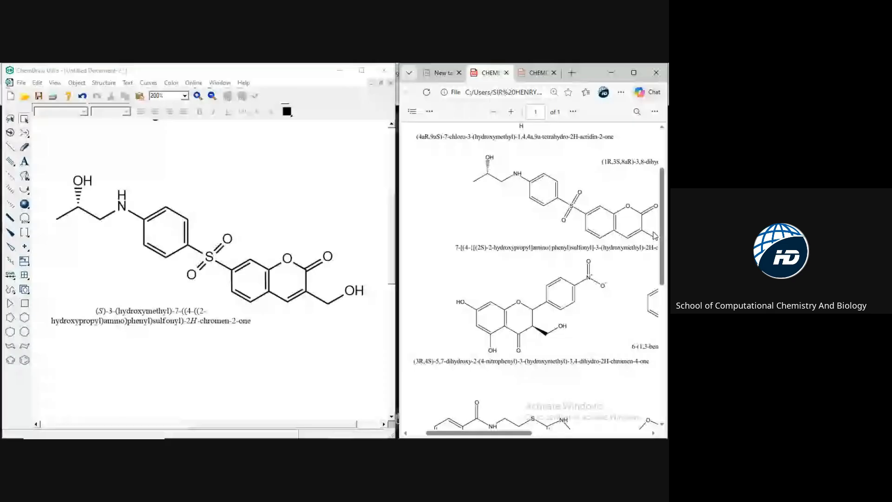
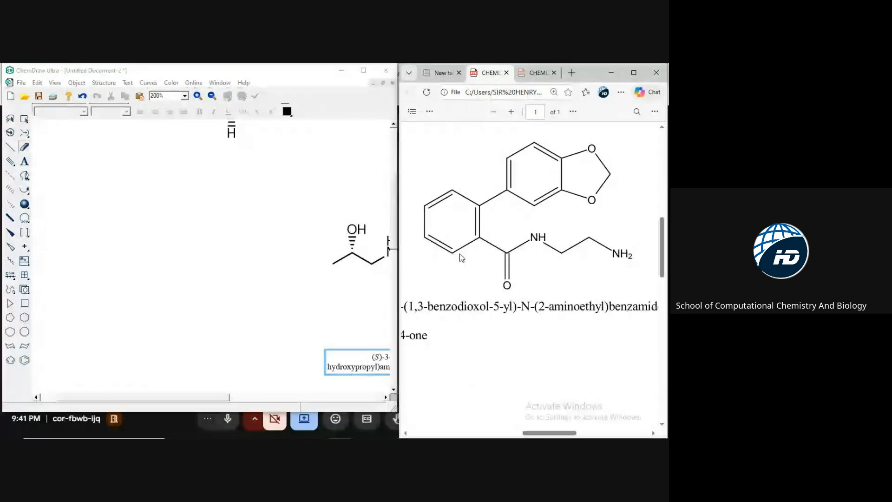
Place a benzene ring in the blank area beside the hydroxypropyl structure and select it.
{"action": "left_click", "coordinate": [25, 360]}
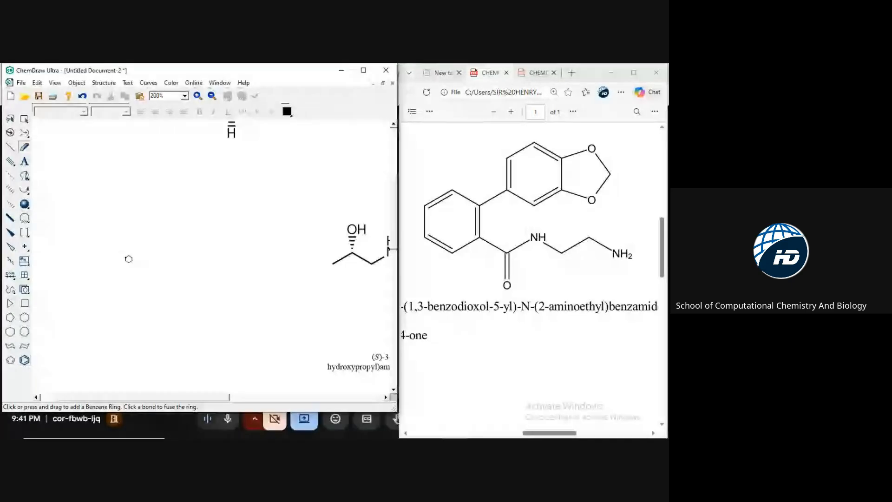
{"action": "left_click", "coordinate": [129, 259]}
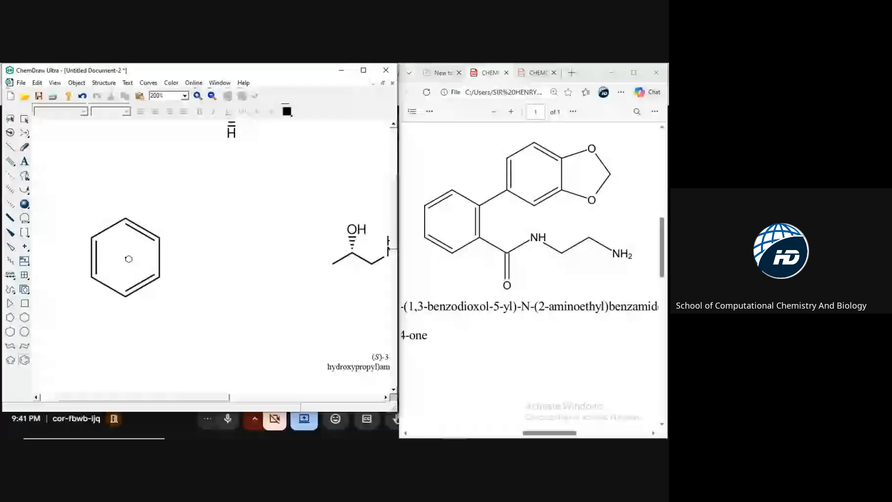
{"action": "left_click", "coordinate": [26, 120]}
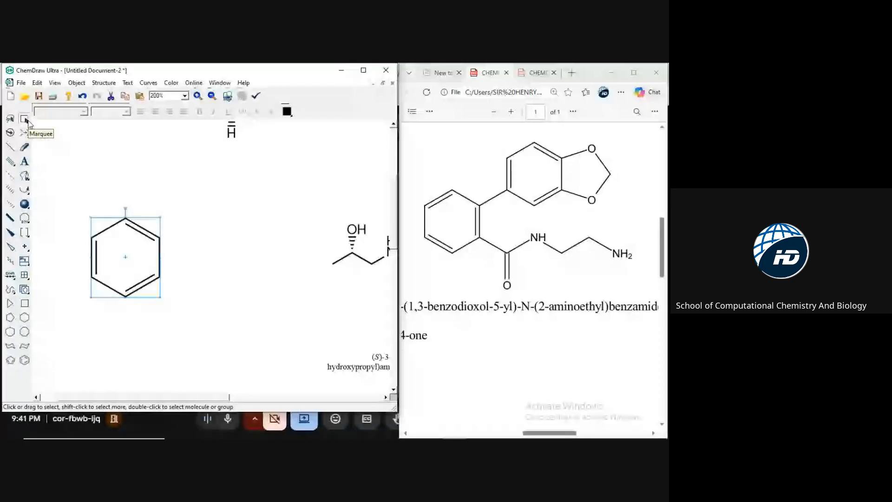
Show the Analysis window for the selected benzene ring and move the ring lower to clear the window.
{"action": "left_click", "coordinate": [55, 82]}
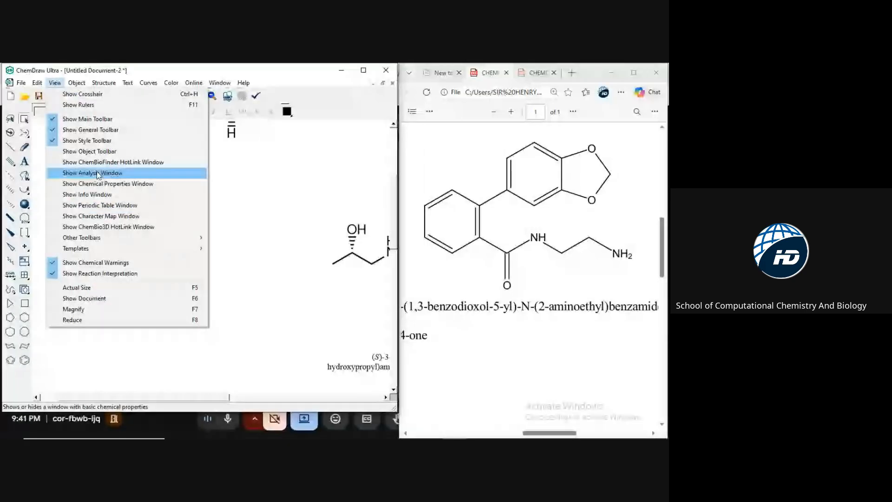
{"action": "left_click", "coordinate": [98, 173]}
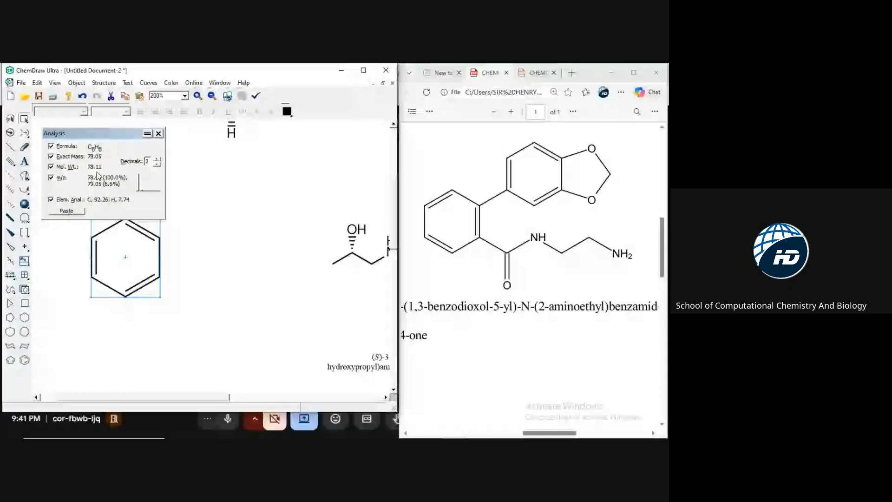
{"action": "left_click_drag", "start_coordinate": [90, 134], "coordinate": [87, 126]}
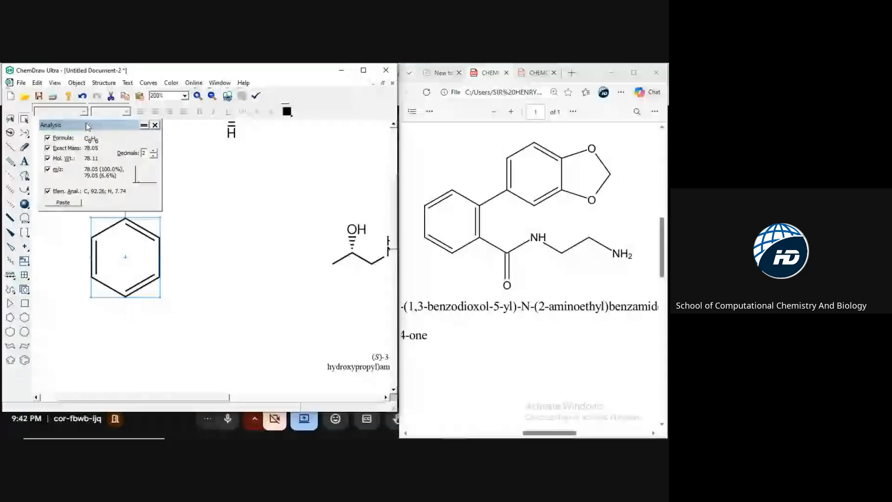
{"action": "left_click_drag", "start_coordinate": [124, 262], "coordinate": [140, 307]}
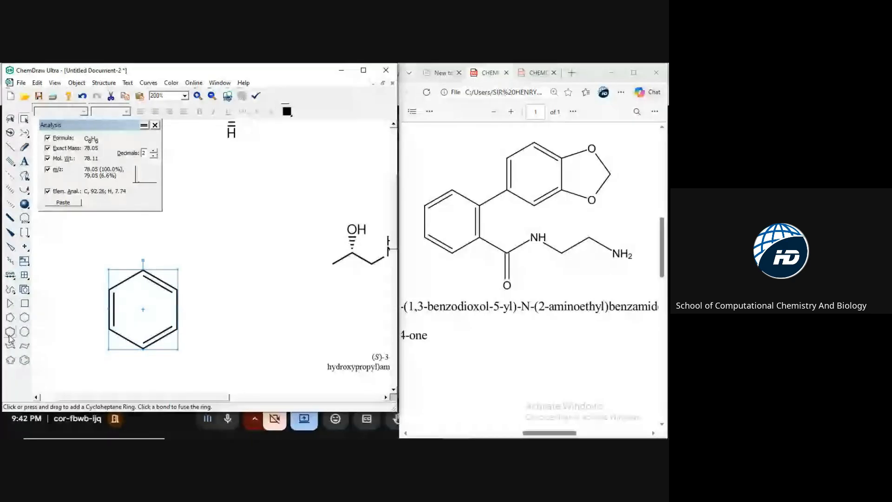
Add a single bond at the benzene ring's upper-right atom and attach a second benzene ring to its end.
{"action": "left_click", "coordinate": [10, 147]}
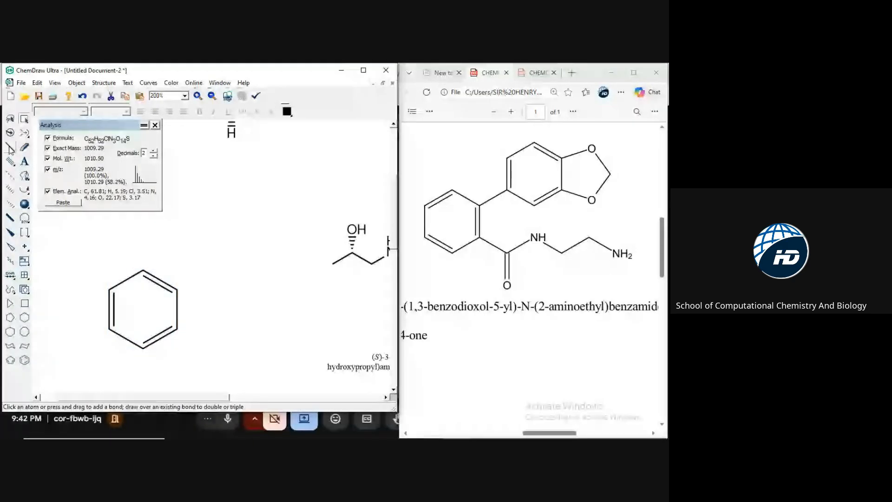
{"action": "left_click", "coordinate": [177, 289]}
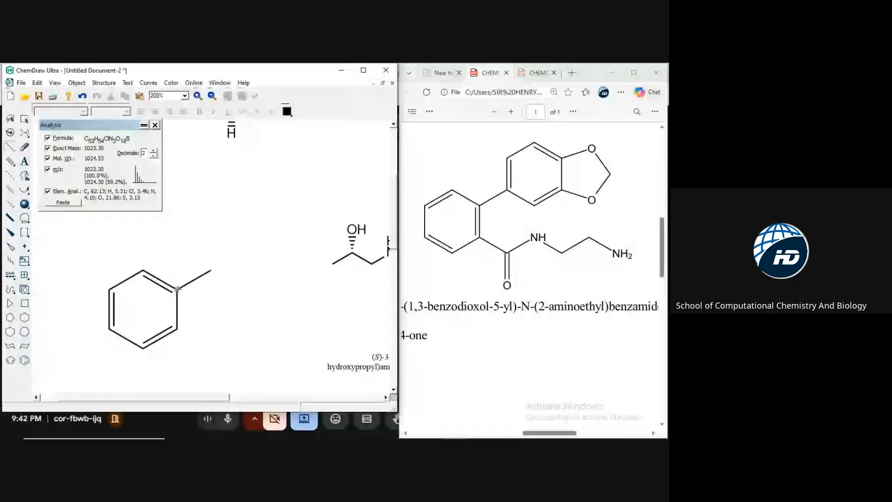
{"action": "left_click", "coordinate": [24, 361]}
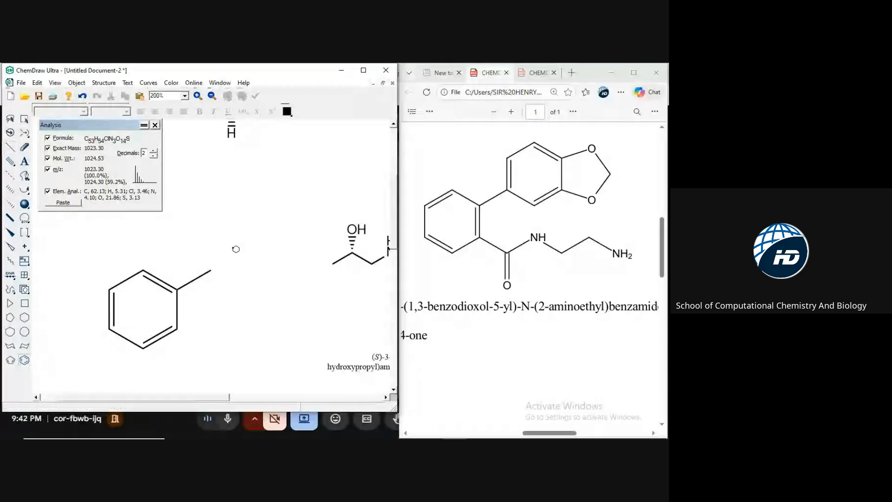
{"action": "left_click", "coordinate": [213, 271]}
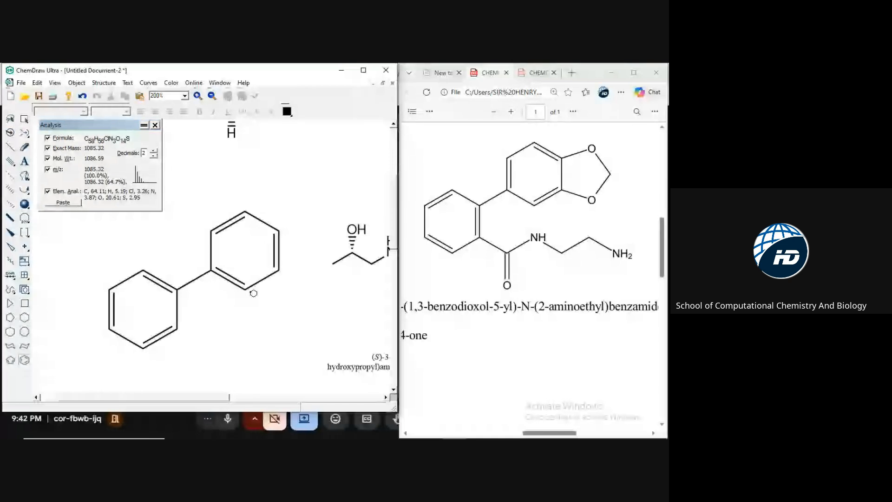
Scale down and reposition the biphenyl structure, then fuse a cyclopentane ring onto the upper ring's right-hand vertical bond.
{"action": "left_click", "coordinate": [24, 119]}
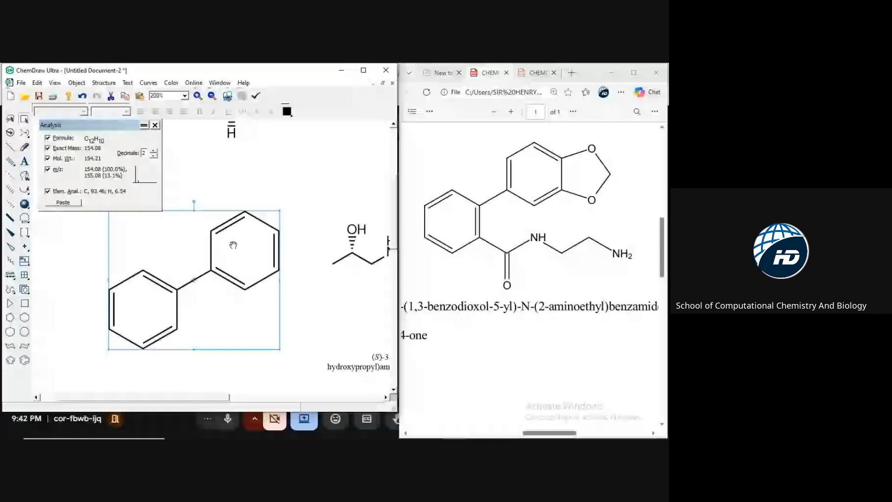
{"action": "left_click_drag", "start_coordinate": [279, 211], "coordinate": [166, 263]}
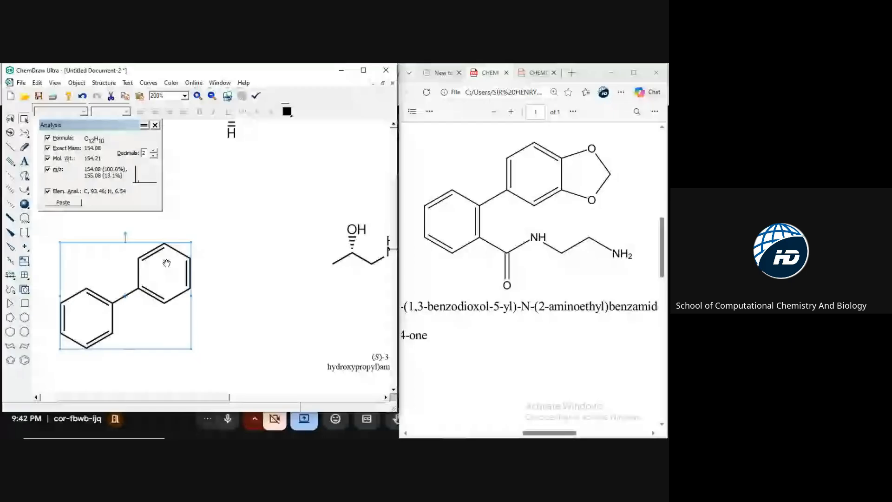
{"action": "left_click", "coordinate": [11, 318]}
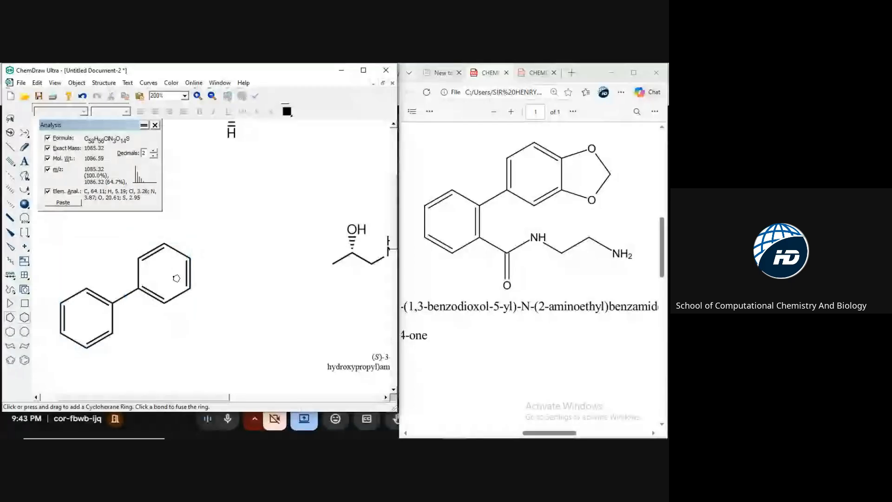
{"action": "left_click", "coordinate": [193, 279]}
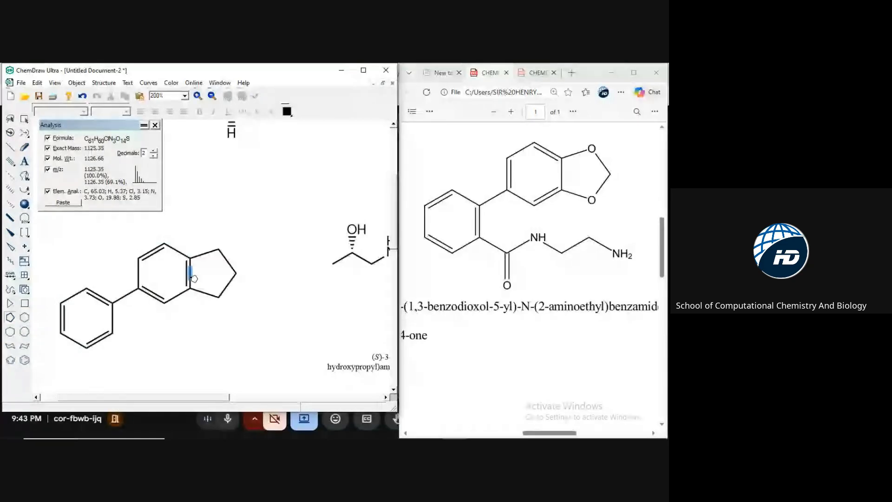
{"action": "left_click", "coordinate": [25, 119]}
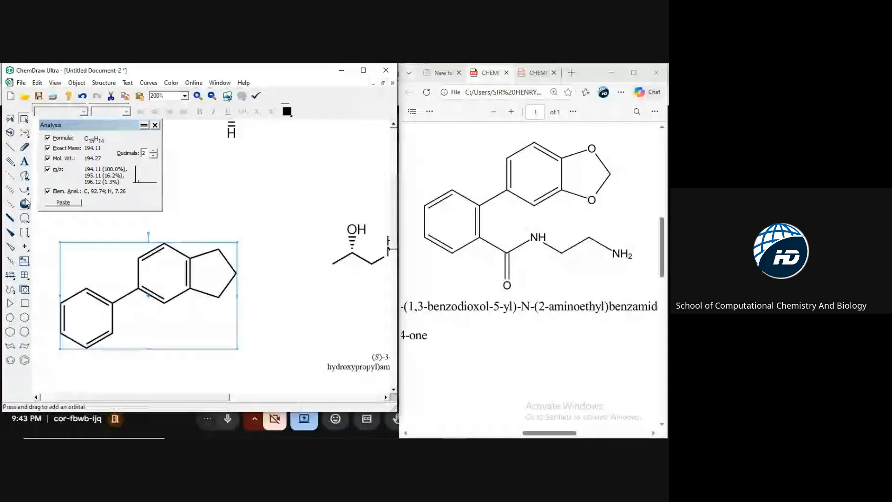
Draw a zigzag chain of five single bonds from the lower ring's lower-right atom, with a downward single-bond branch at its first carbon.
{"action": "left_click", "coordinate": [11, 147]}
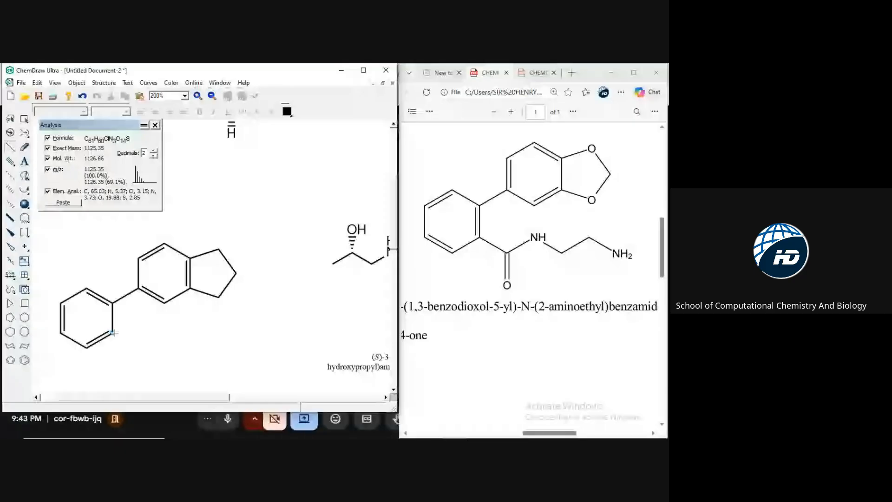
{"action": "left_click", "coordinate": [114, 333]}
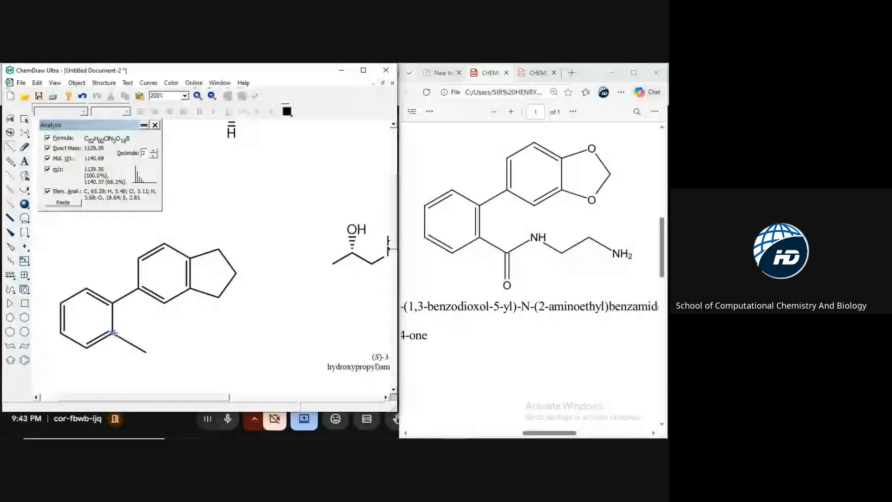
{"action": "left_click", "coordinate": [146, 352]}
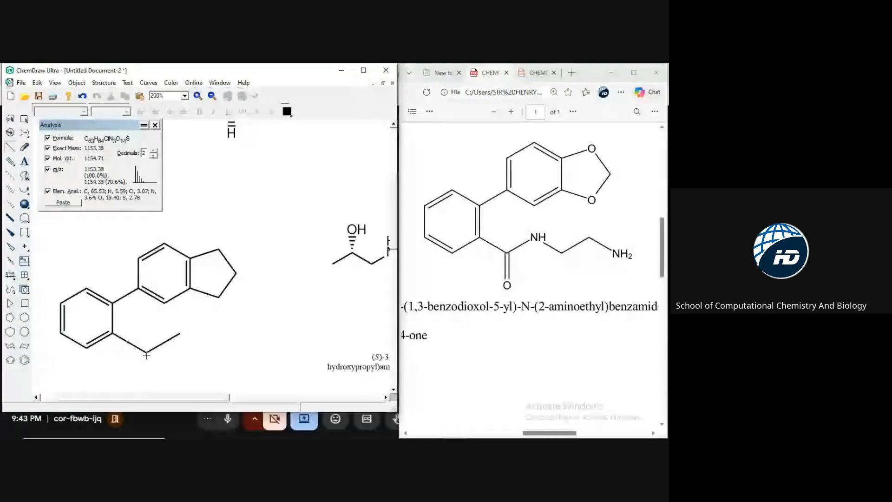
{"action": "left_click", "coordinate": [147, 352]}
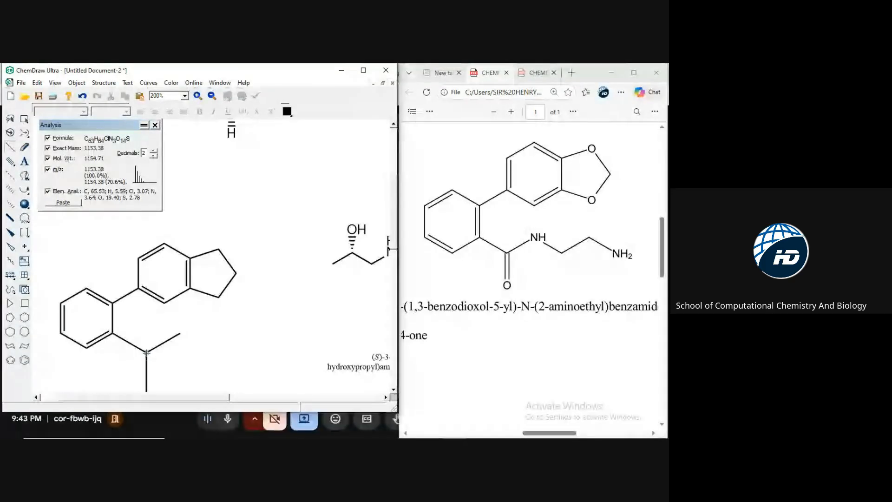
{"action": "left_click", "coordinate": [179, 334]}
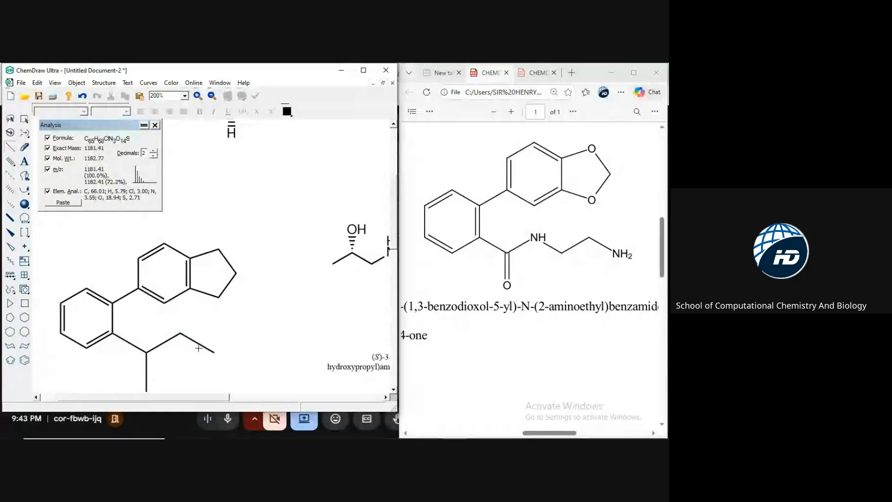
{"action": "left_click", "coordinate": [214, 351]}
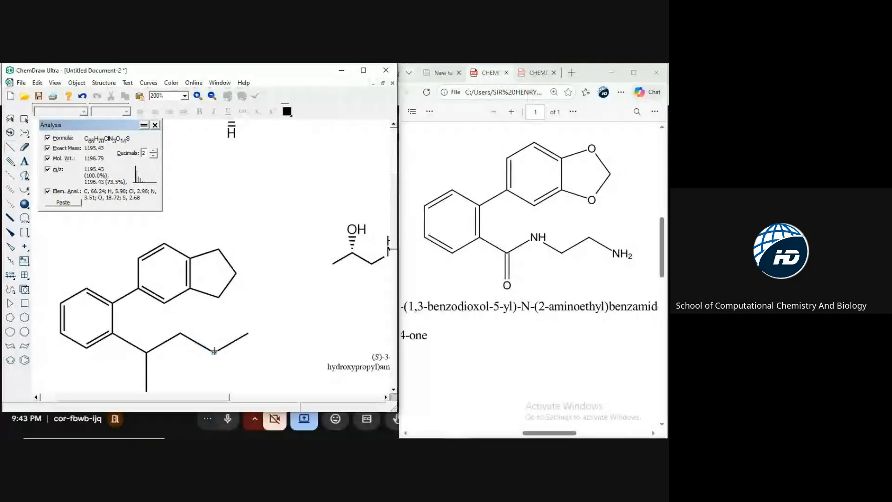
{"action": "left_click", "coordinate": [246, 336]}
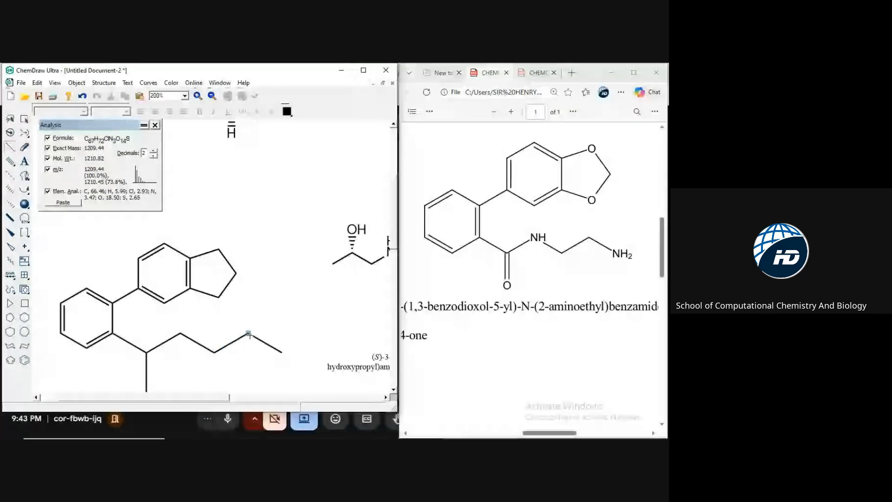
Shift the structure slightly to the right and convert the side chain's downward branch into a double bond.
{"action": "left_click", "coordinate": [24, 119]}
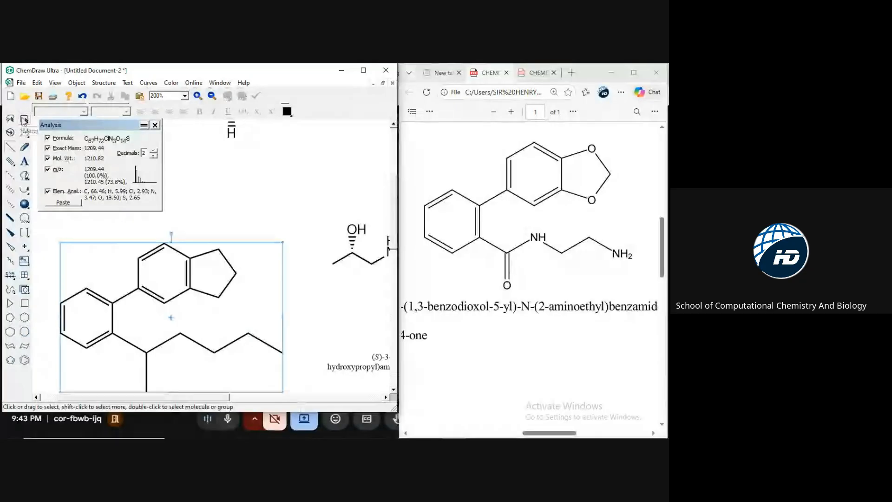
{"action": "left_click_drag", "start_coordinate": [258, 282], "coordinate": [366, 326]}
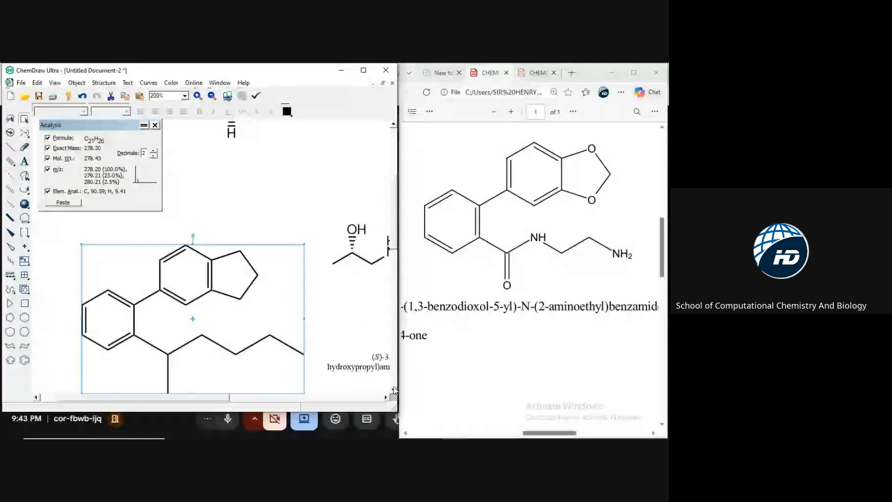
{"action": "left_click", "coordinate": [393, 391]}
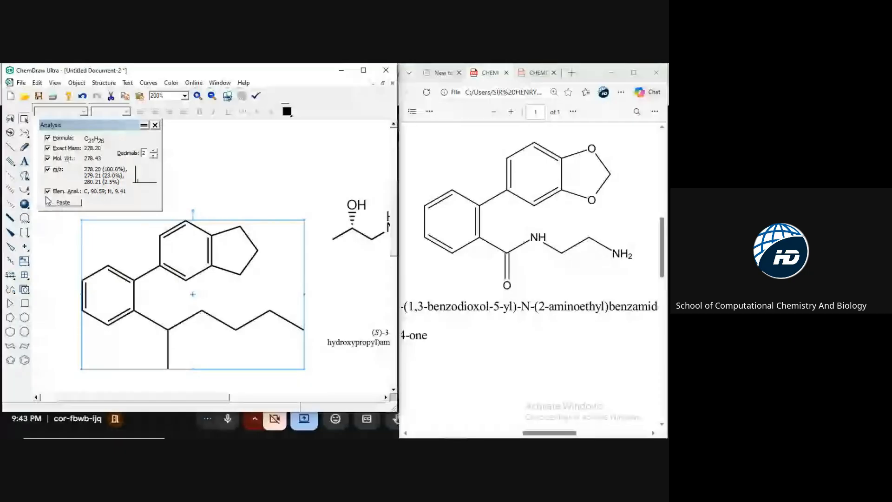
{"action": "left_click", "coordinate": [12, 149]}
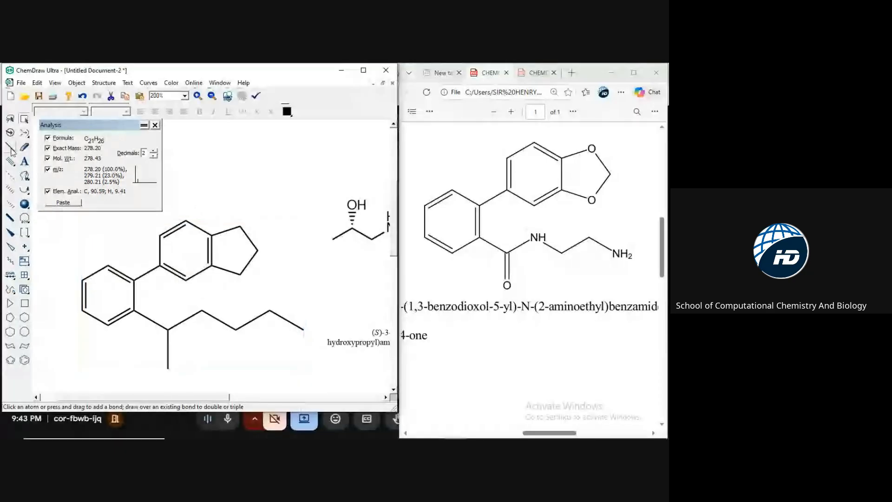
{"action": "left_click", "coordinate": [167, 356]}
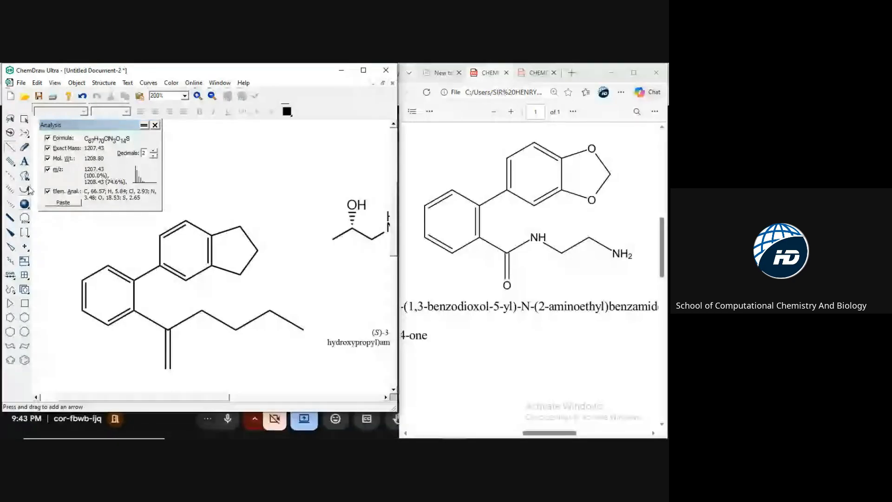
Label the two five-membered ring atoms adjoining the fused benzene and the end of the side chain's double bond as O.
{"action": "left_click", "coordinate": [25, 161]}
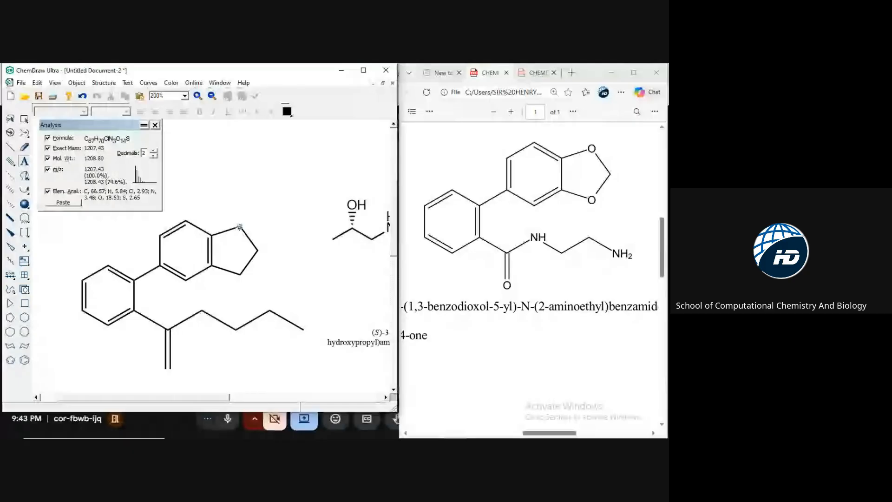
{"action": "left_click", "coordinate": [240, 226]}
{"action": "type", "text": "O"}
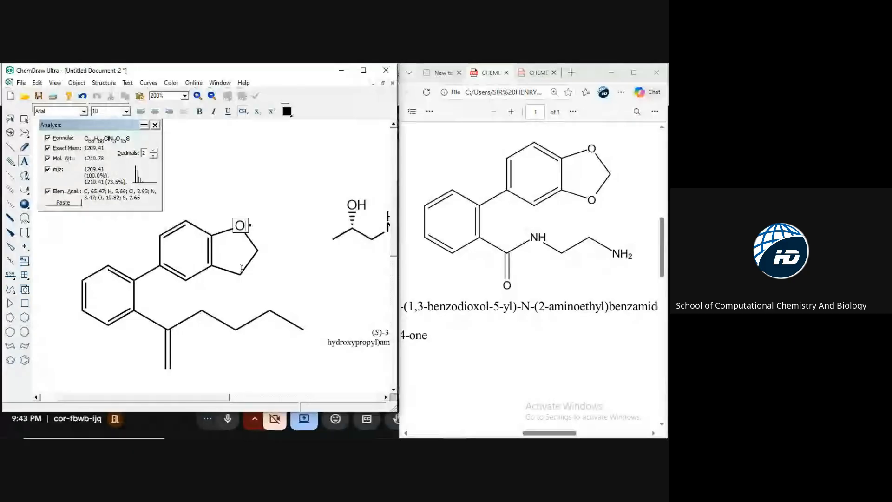
{"action": "left_click", "coordinate": [241, 274]}
{"action": "type", "text": "O"}
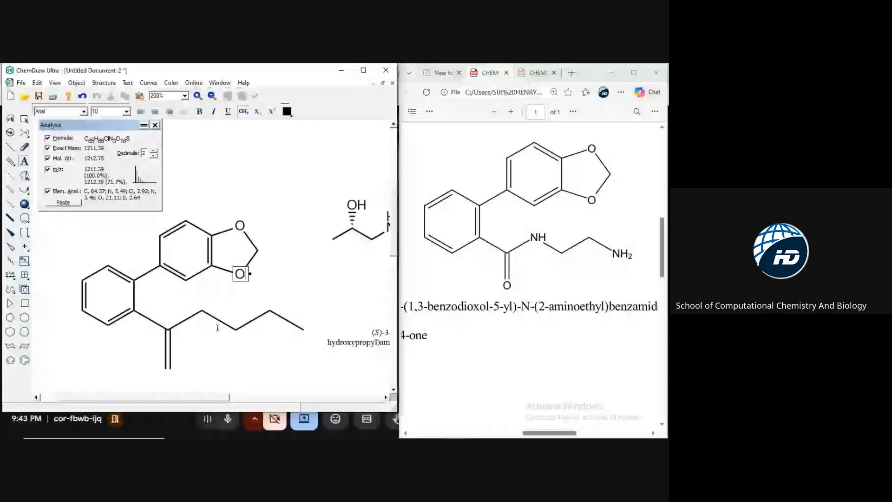
{"action": "left_click", "coordinate": [167, 369]}
{"action": "type", "text": "O"}
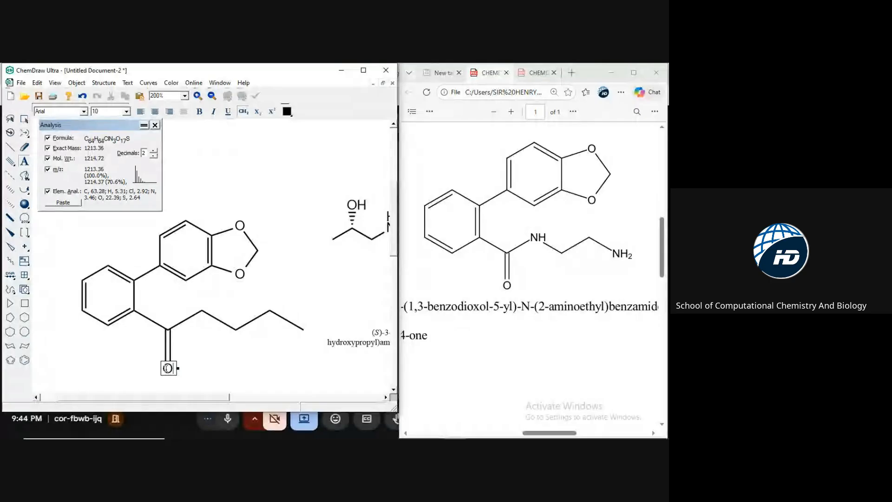
Label the side chain's second atom as NH and its terminal atom as NH2.
{"action": "left_click", "coordinate": [201, 310]}
{"action": "type", "text": "NH"}
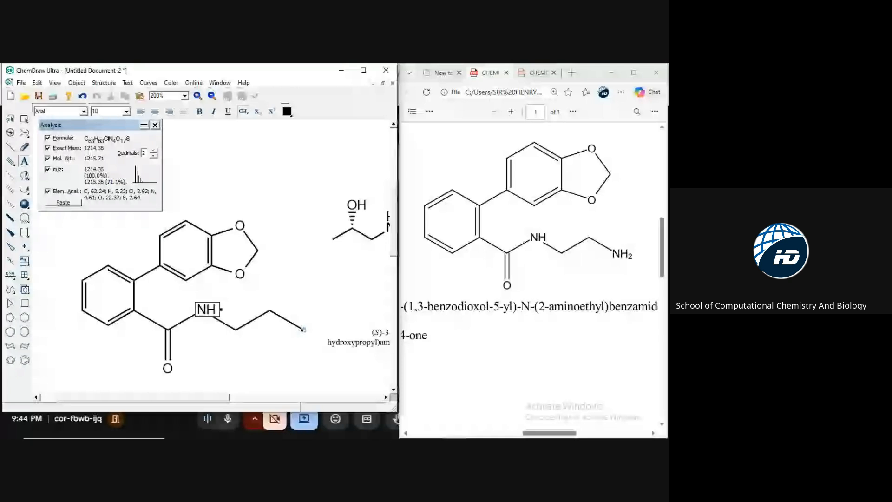
{"action": "left_click", "coordinate": [302, 330]}
{"action": "type", "text": "NH2"}
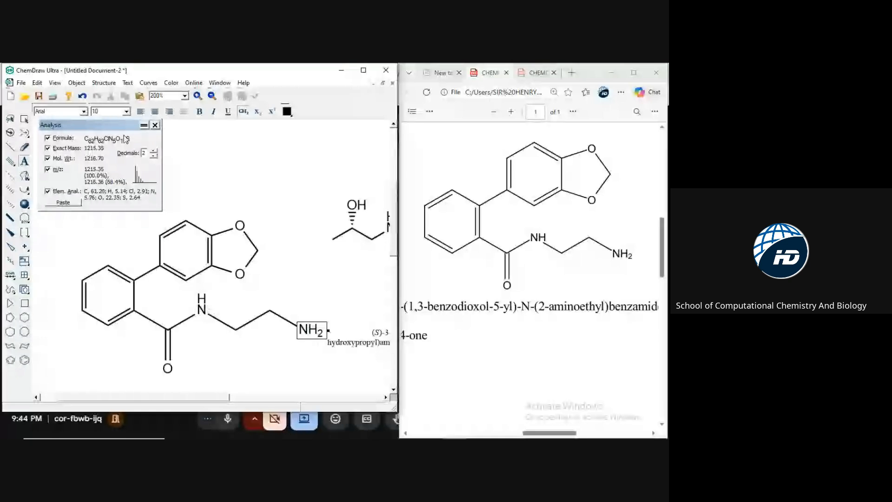
Paste the selected benzamide structure's formula, masses, m/z and elemental analysis beneath it, and maximize the drawing window.
{"action": "left_click", "coordinate": [26, 121]}
{"action": "left_click", "coordinate": [25, 121]}
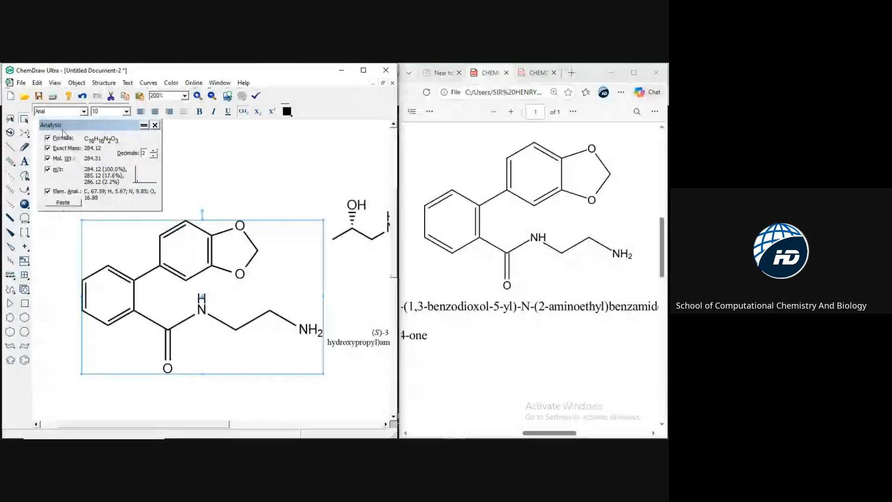
{"action": "left_click", "coordinate": [63, 203]}
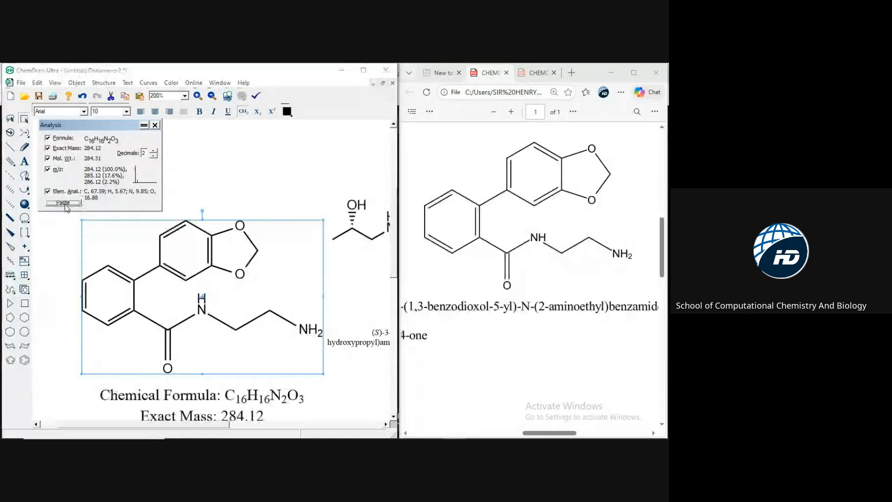
{"action": "left_click", "coordinate": [394, 418]}
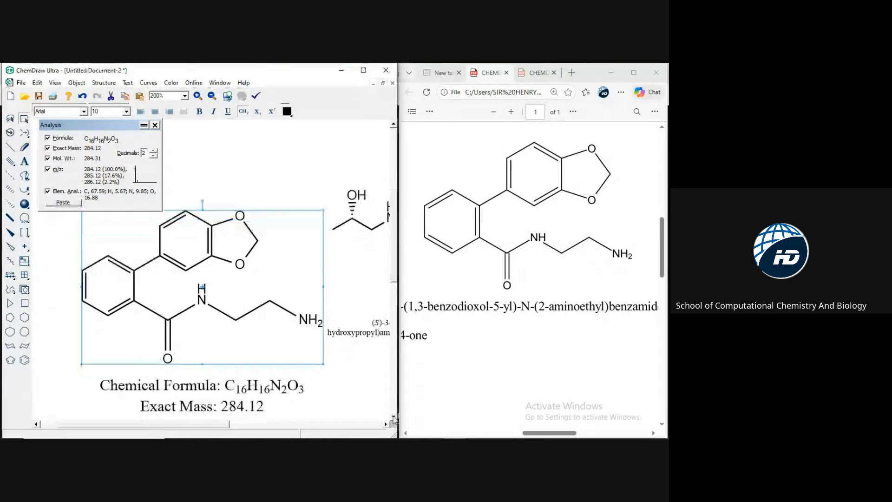
{"action": "left_click", "coordinate": [394, 419]}
{"action": "left_click", "coordinate": [393, 418]}
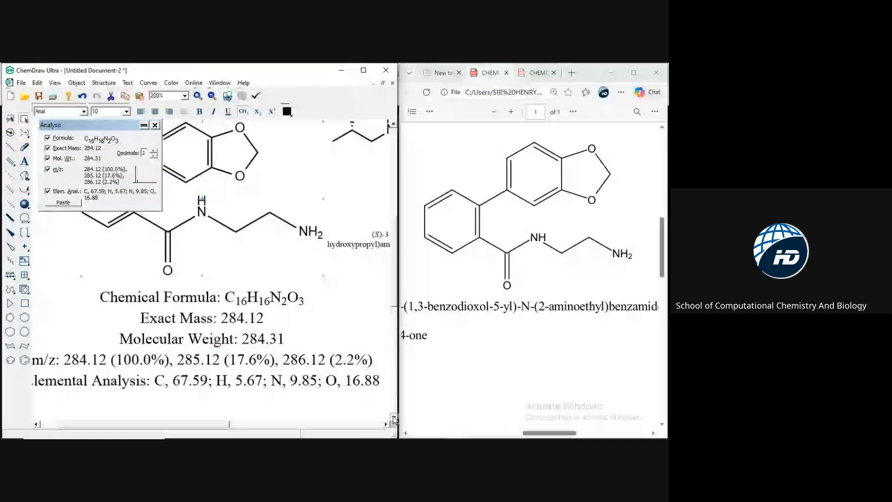
{"action": "left_click", "coordinate": [365, 71]}
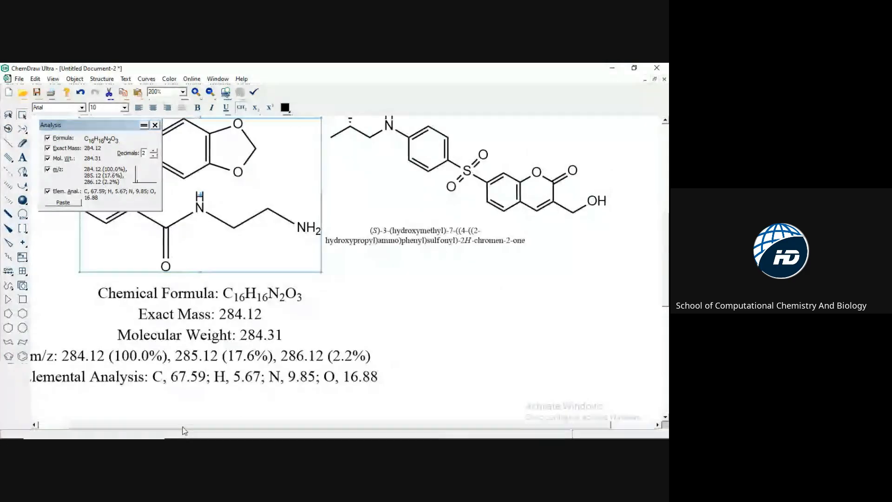
{"action": "left_click_drag", "start_coordinate": [184, 431], "coordinate": [158, 433]}
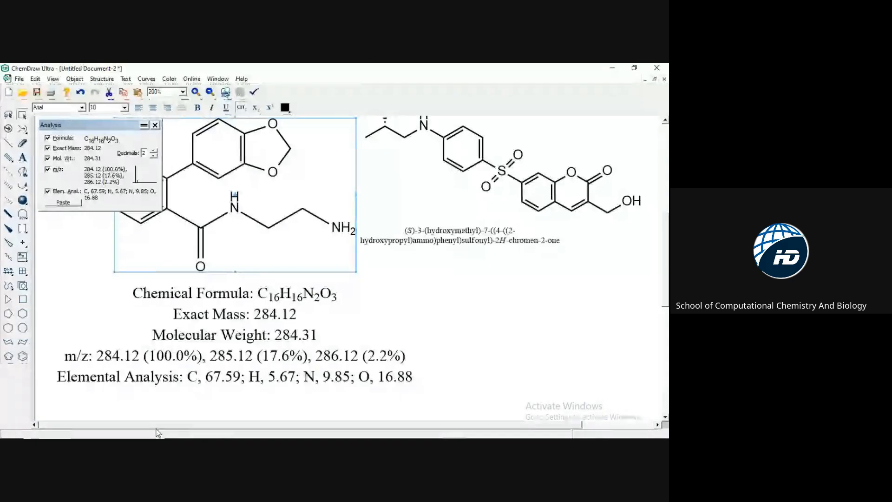
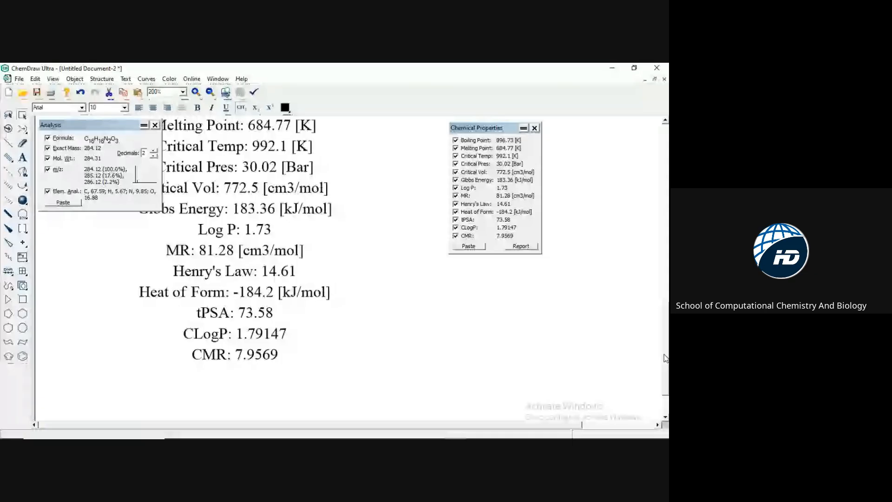
Copy the benzamide structure as InChI, paste the string onto the page below the structure, and remove it again.
{"action": "left_click_drag", "start_coordinate": [666, 357], "coordinate": [665, 247]}
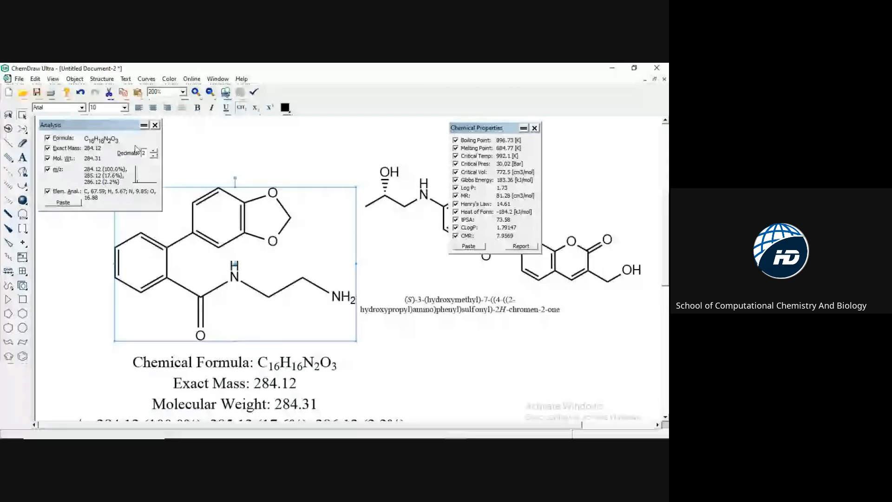
{"action": "left_click", "coordinate": [35, 79]}
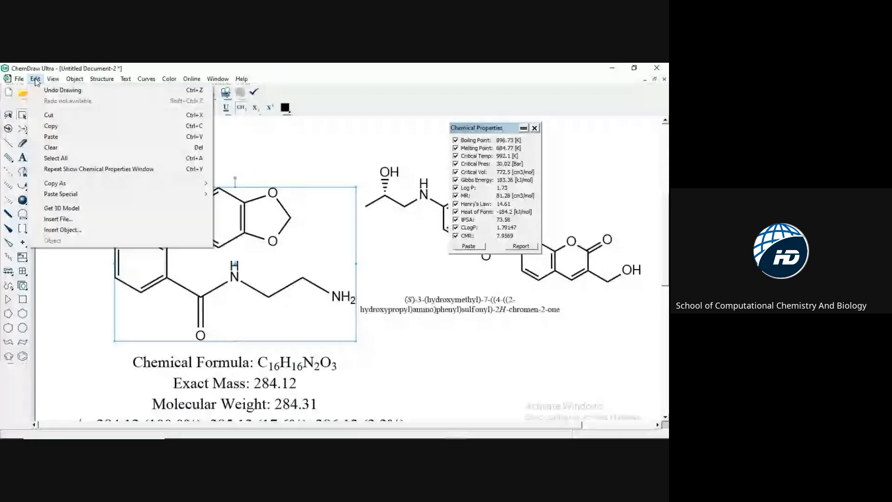
{"action": "mouse_move", "coordinate": [200, 183]}
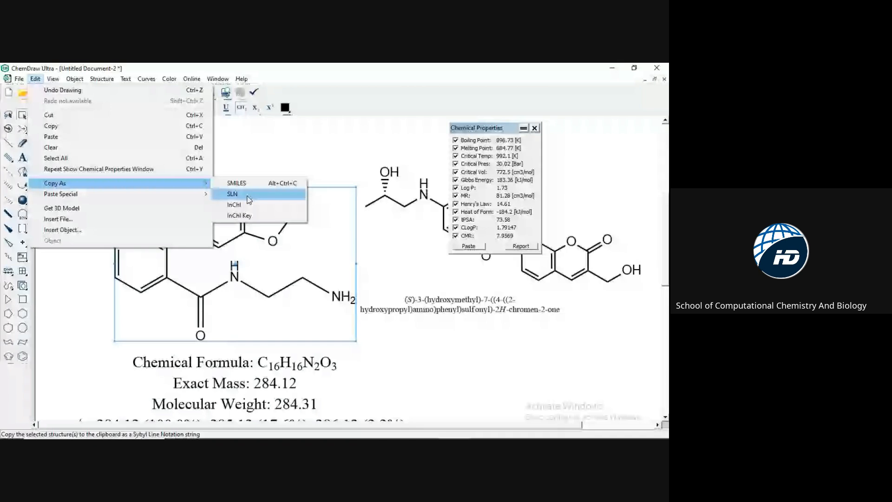
{"action": "left_click", "coordinate": [247, 194]}
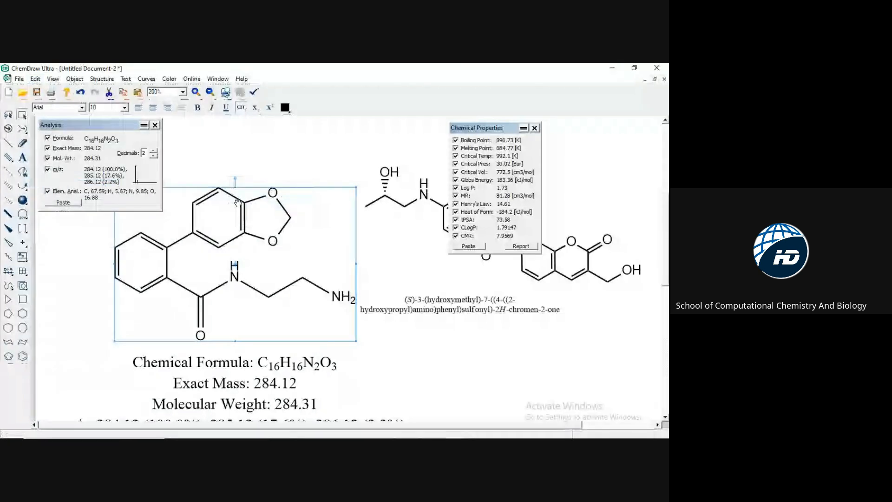
{"action": "key", "text": "ctrl+v"}
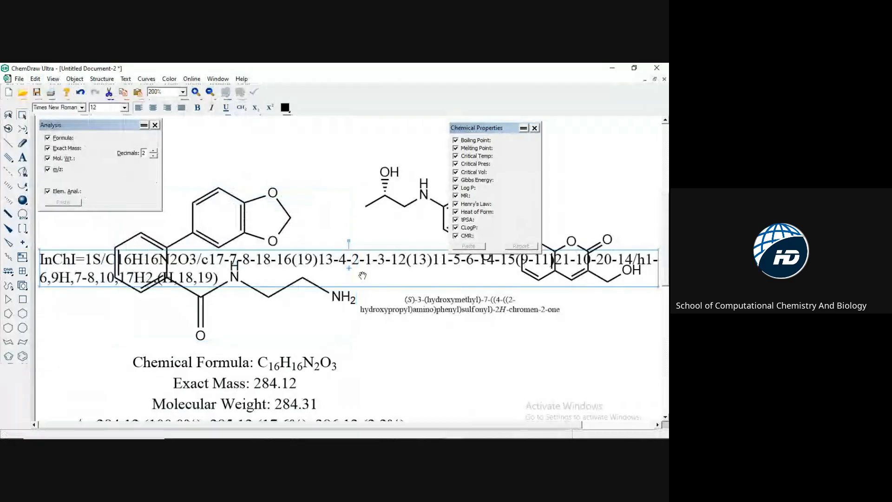
{"action": "left_click_drag", "start_coordinate": [362, 275], "coordinate": [374, 357]}
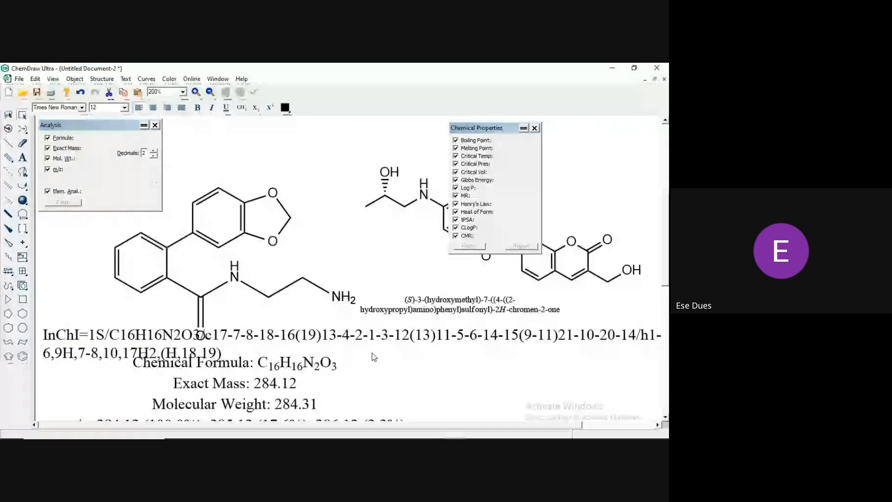
{"action": "left_click", "coordinate": [372, 351]}
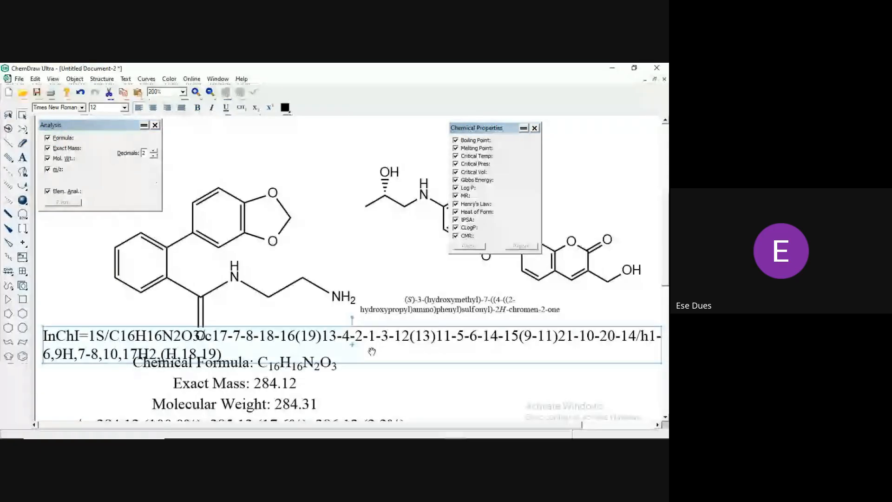
{"action": "key", "text": "Delete"}
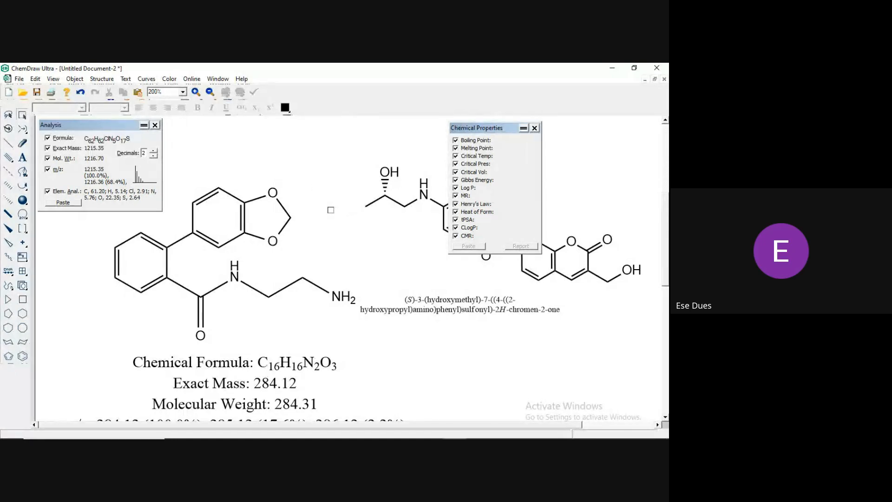
Close the Chemical Properties window and select the benzodioxole ring's lower-right bond.
{"action": "left_click", "coordinate": [535, 128]}
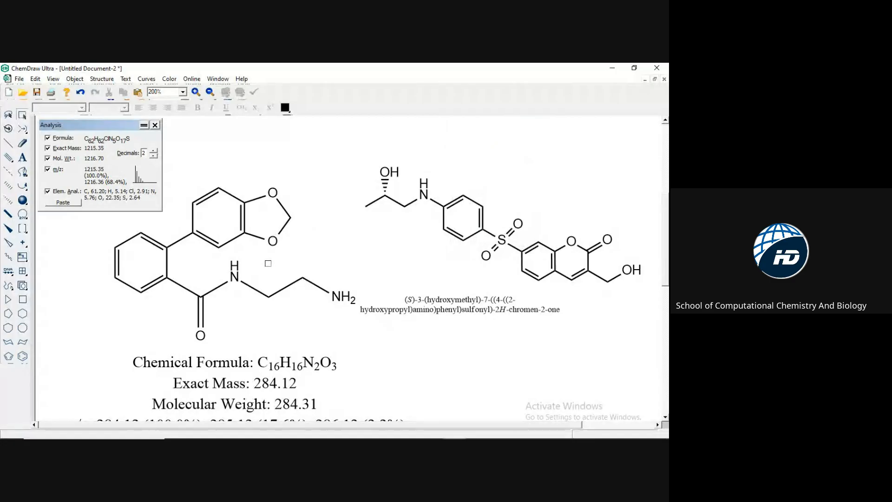
{"action": "left_click", "coordinate": [236, 240]}
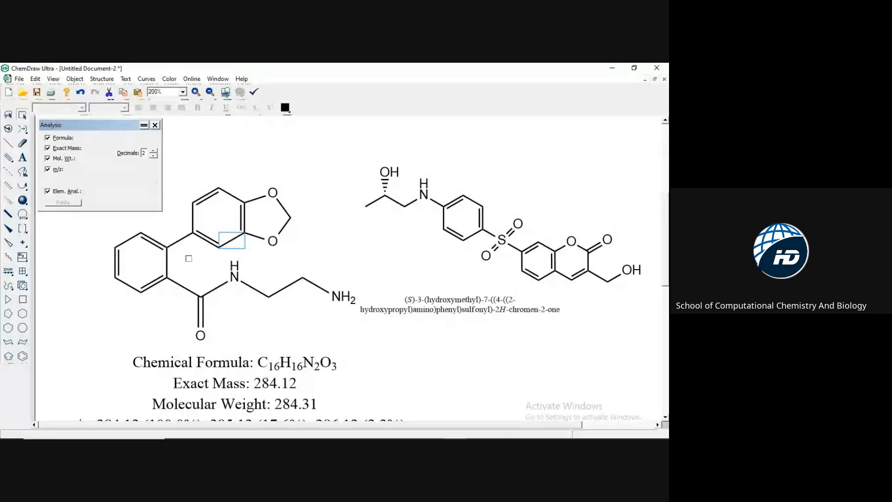
Select the whole benzodioxolyl benzamide structure and show its Chemical Properties window.
{"action": "left_click", "coordinate": [257, 323]}
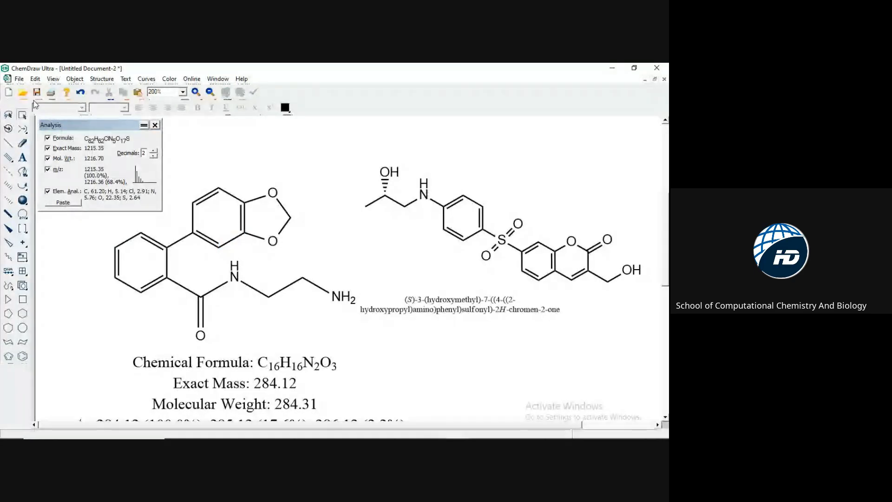
{"action": "left_click", "coordinate": [23, 115]}
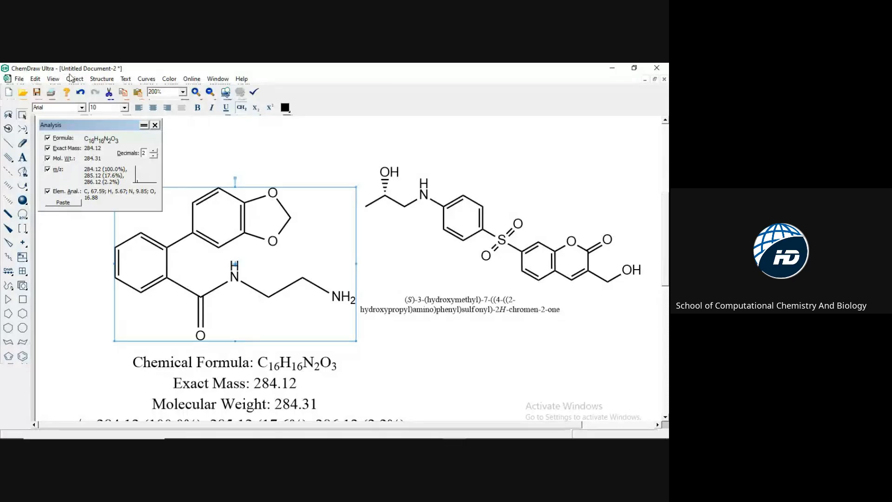
{"action": "left_click", "coordinate": [53, 79]}
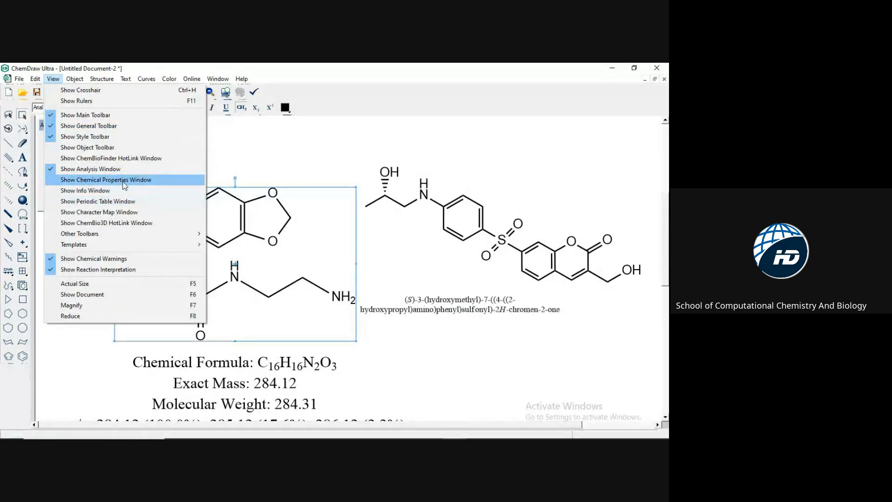
{"action": "left_click", "coordinate": [107, 180]}
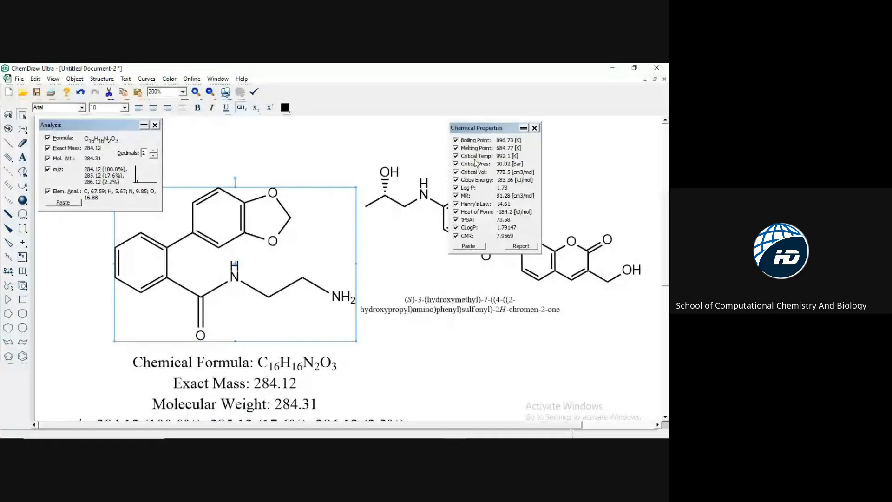
Erase the NH2 label at the end of the side chain and reselect the structure to compare its analysis and properties.
{"action": "left_click", "coordinate": [22, 158]}
{"action": "left_click", "coordinate": [346, 300]}
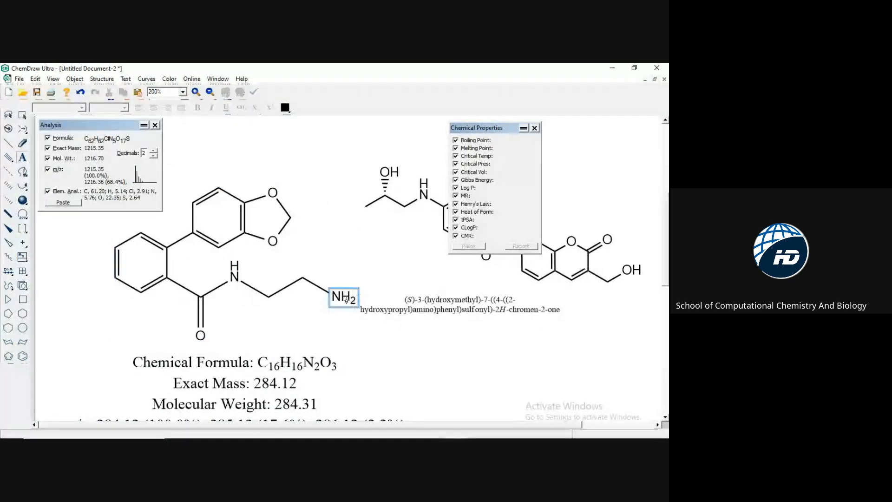
{"action": "double_click", "coordinate": [346, 300]}
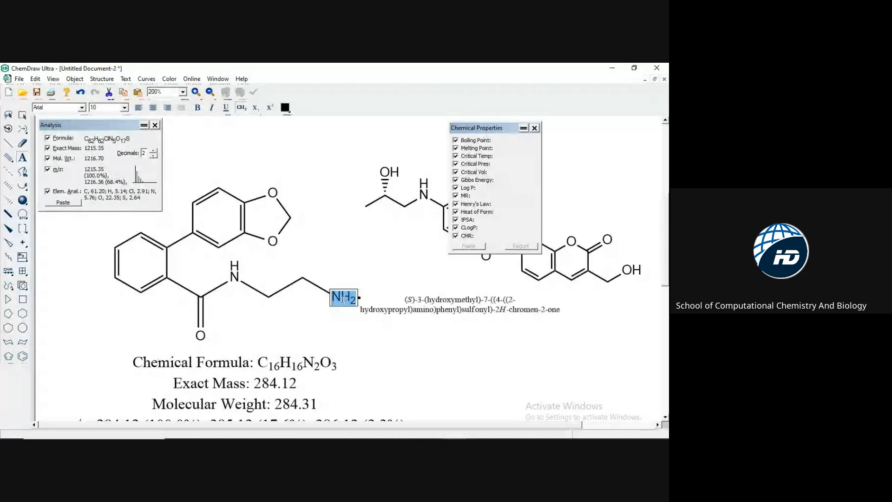
{"action": "left_click", "coordinate": [22, 145]}
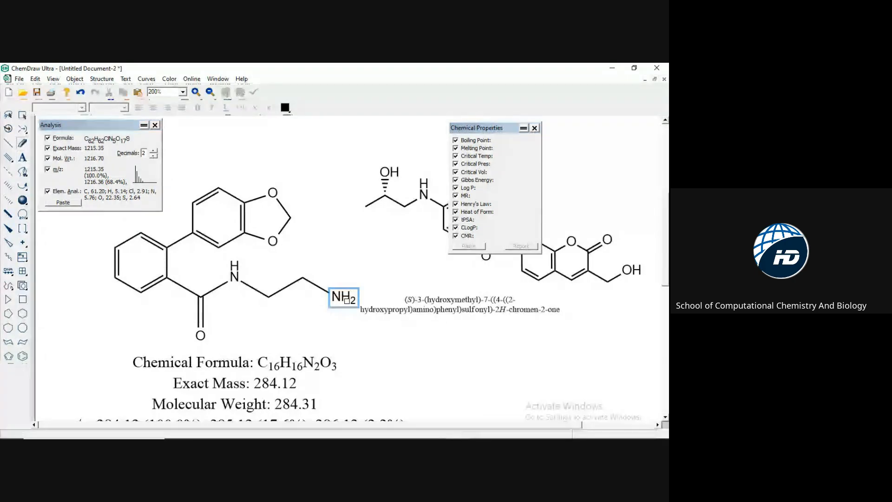
{"action": "left_click", "coordinate": [347, 302]}
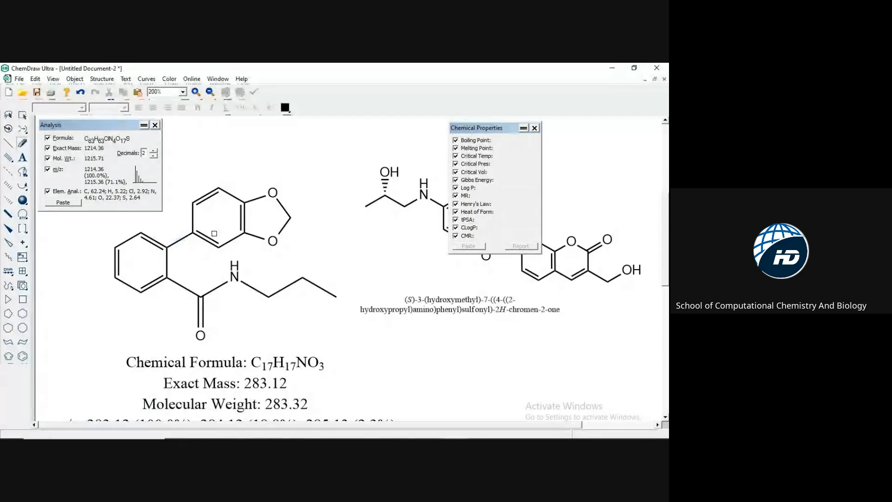
{"action": "left_click", "coordinate": [23, 115]}
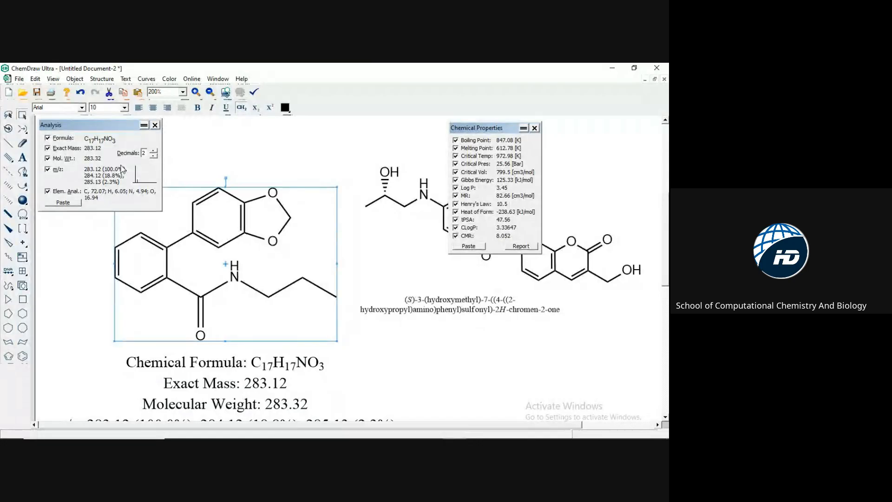
Label the side chain's terminal atom as NH2 and select the whole benzamide structure.
{"action": "left_click", "coordinate": [22, 159]}
{"action": "left_click", "coordinate": [335, 296]}
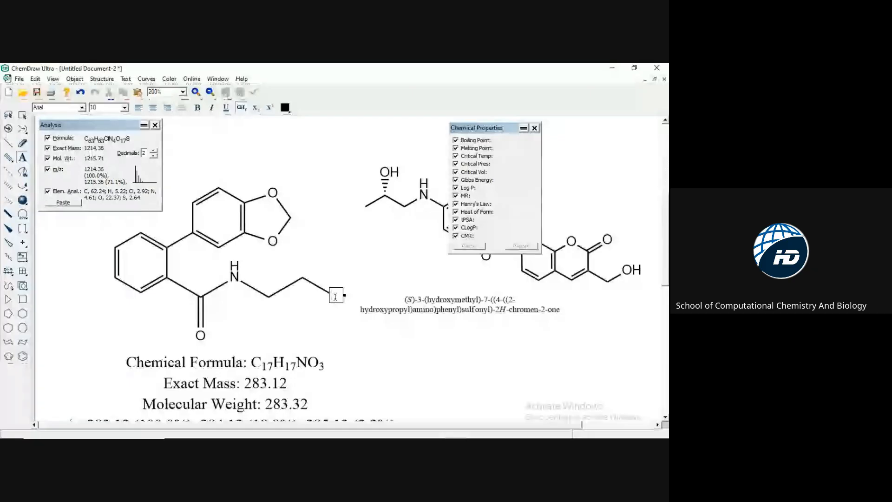
{"action": "type", "text": "NH2"}
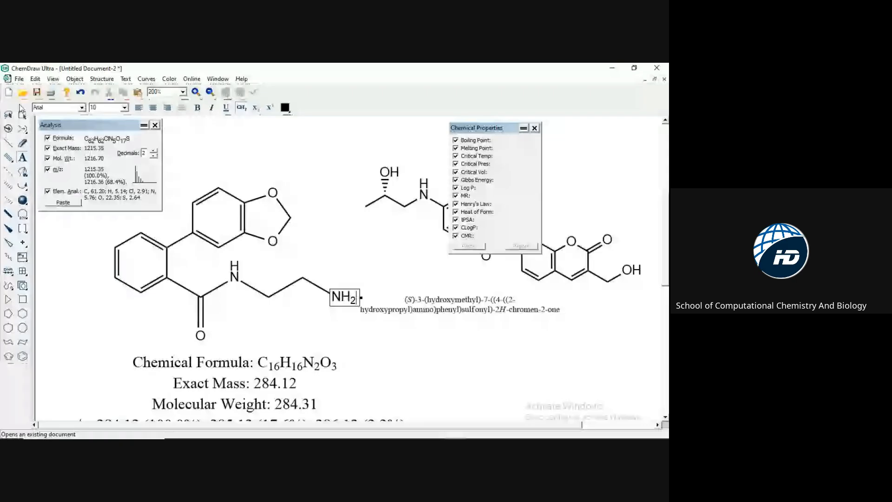
{"action": "left_click", "coordinate": [22, 114]}
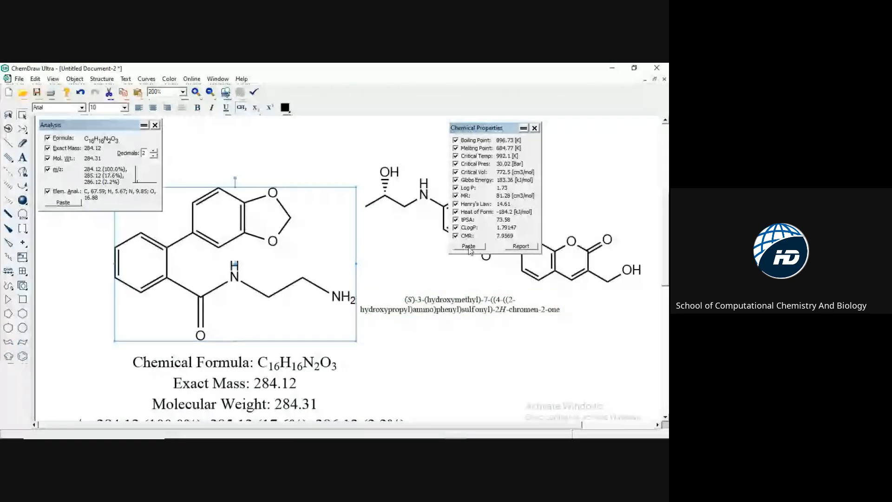
Examine the chemical properties listed below the benzamide structure down to the end of the page.
{"action": "mouse_move", "coordinate": [666, 273]}
{"action": "left_mouse_down"}
{"action": "mouse_move", "coordinate": [666, 376]}
{"action": "mouse_move", "coordinate": [664, 265]}
{"action": "left_mouse_up"}
{"action": "scroll", "coordinate": [663, 265], "scroll_direction": "up", "scroll_amount": 2}
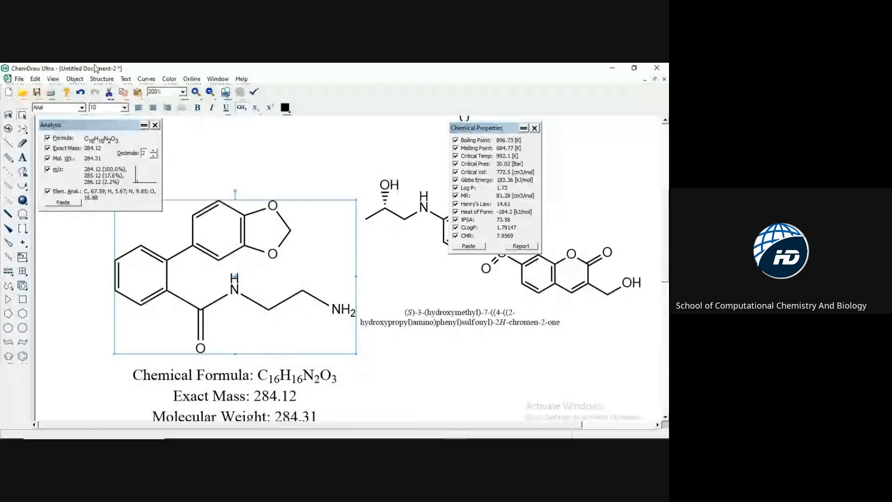
{"action": "left_click", "coordinate": [75, 79]}
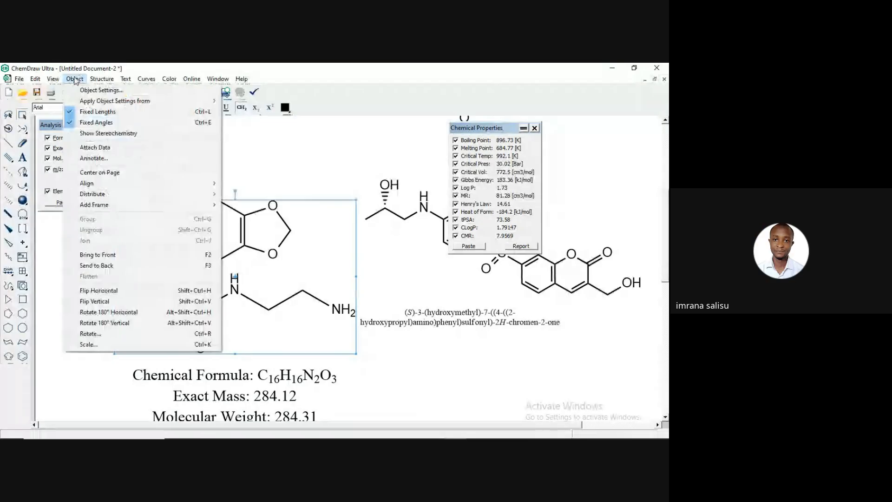
{"action": "mouse_move", "coordinate": [56, 80]}
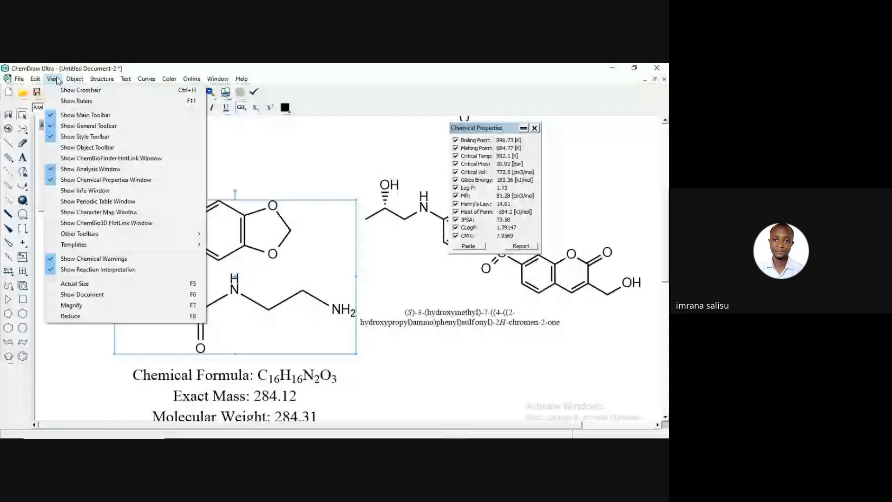
{"action": "left_click", "coordinate": [394, 371]}
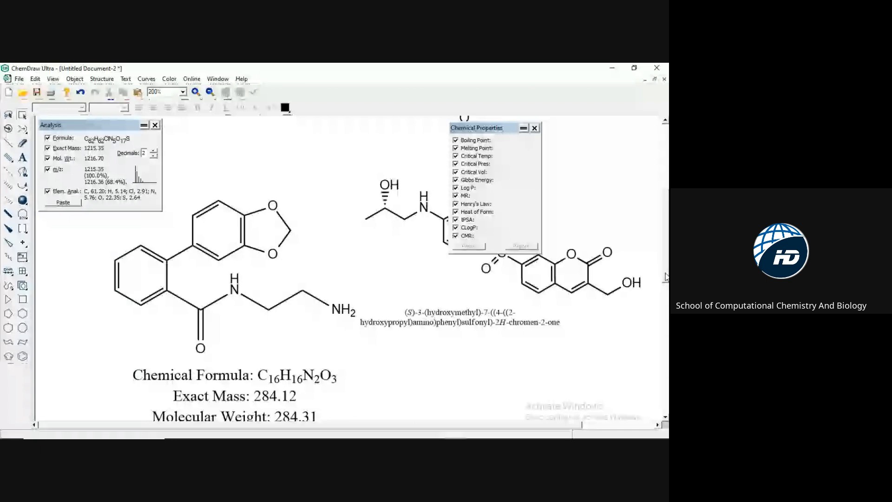
{"action": "left_click_drag", "start_coordinate": [665, 277], "coordinate": [666, 421]}
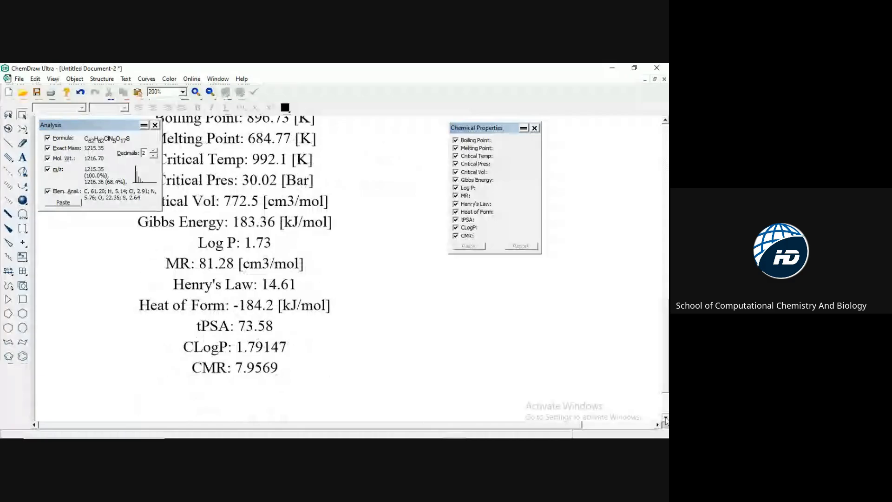
{"action": "left_click", "coordinate": [666, 418]}
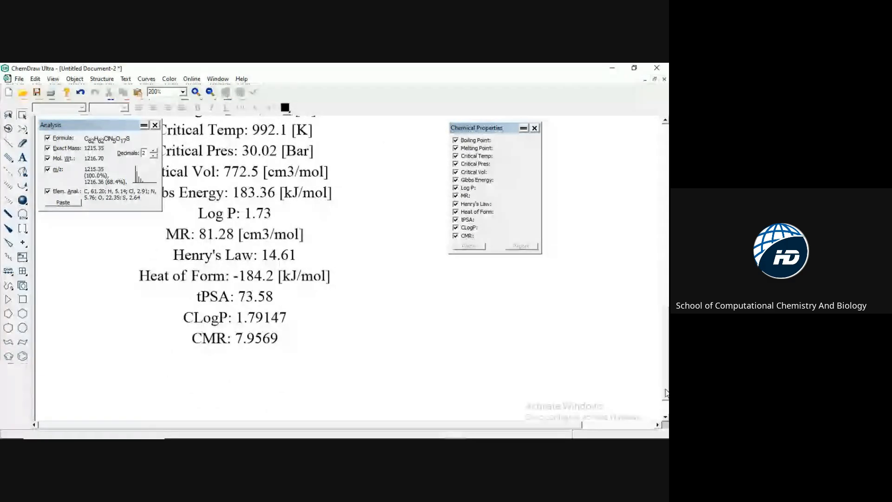
{"action": "left_click_drag", "start_coordinate": [666, 393], "coordinate": [665, 416]}
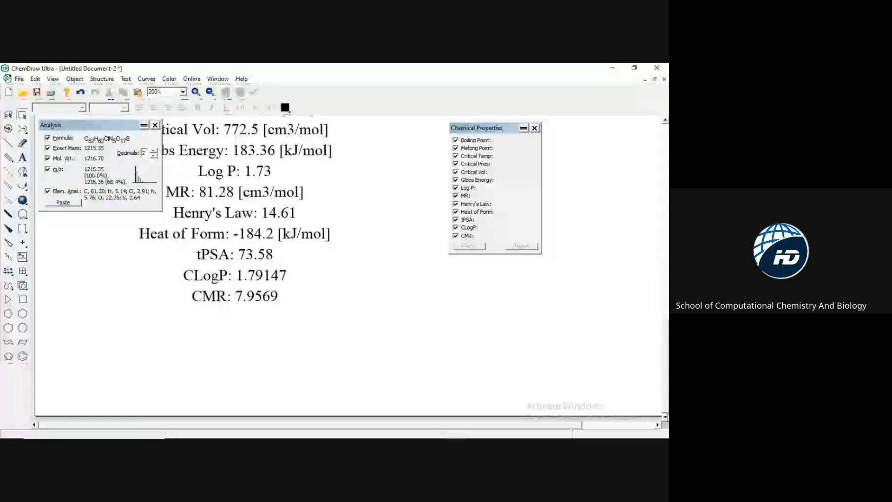
Create a new blank document and close the Analysis and Chemical Properties windows.
{"action": "key", "text": "ctrl+n"}
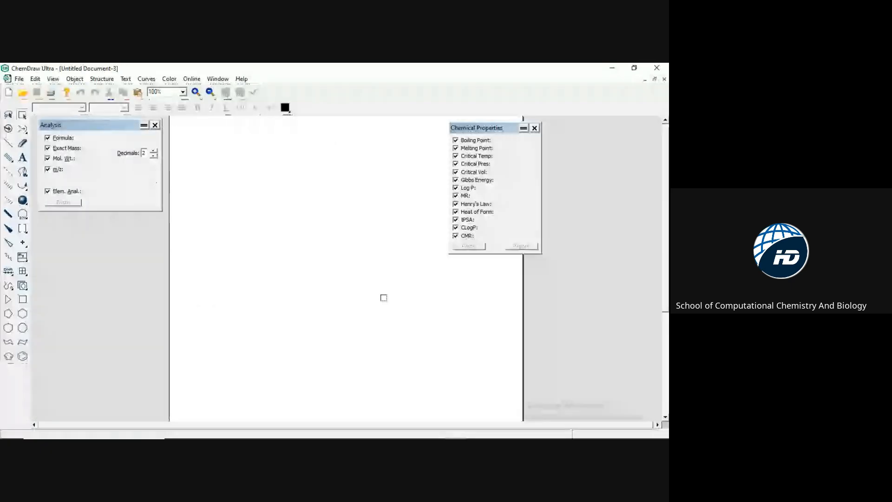
{"action": "left_click", "coordinate": [156, 126]}
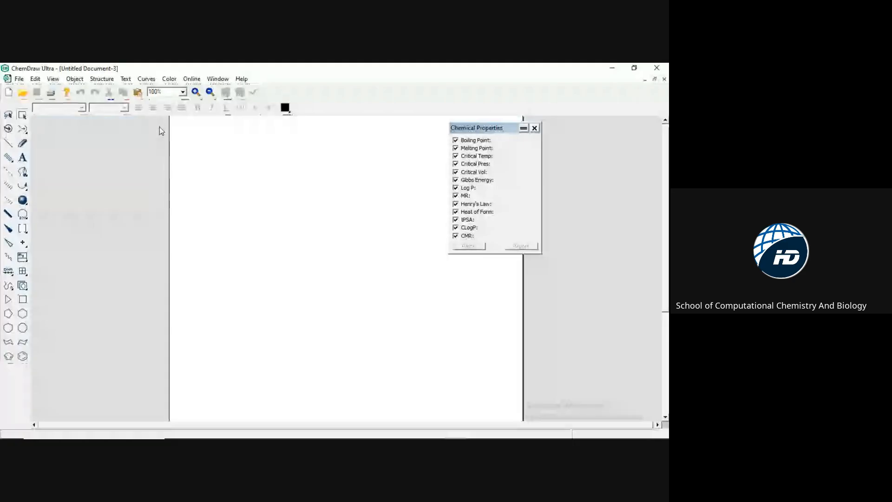
{"action": "left_click", "coordinate": [534, 128]}
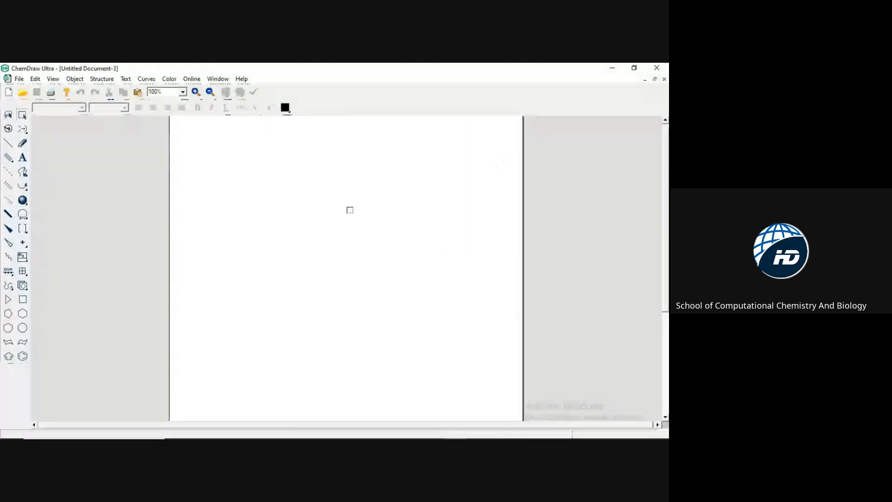
Draw a benzene ring near the top of the new page.
{"action": "key", "text": "ctrl+]"}
{"action": "left_click", "coordinate": [22, 356]}
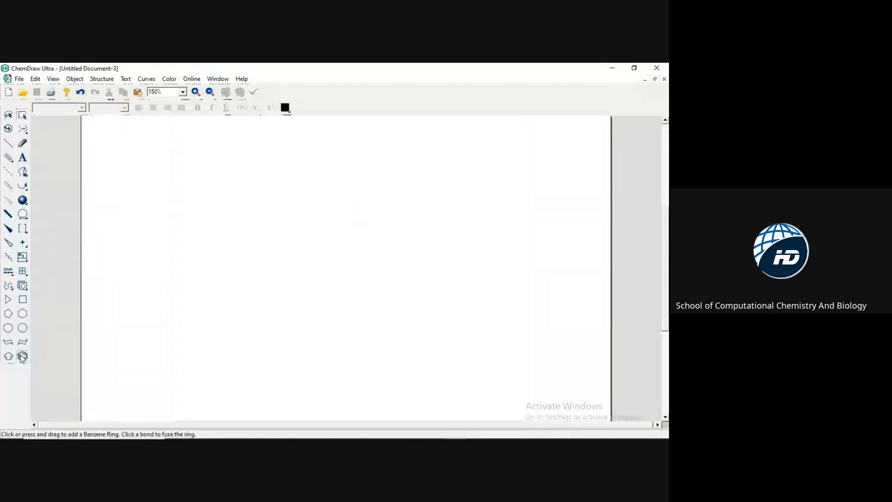
{"action": "left_click", "coordinate": [248, 158]}
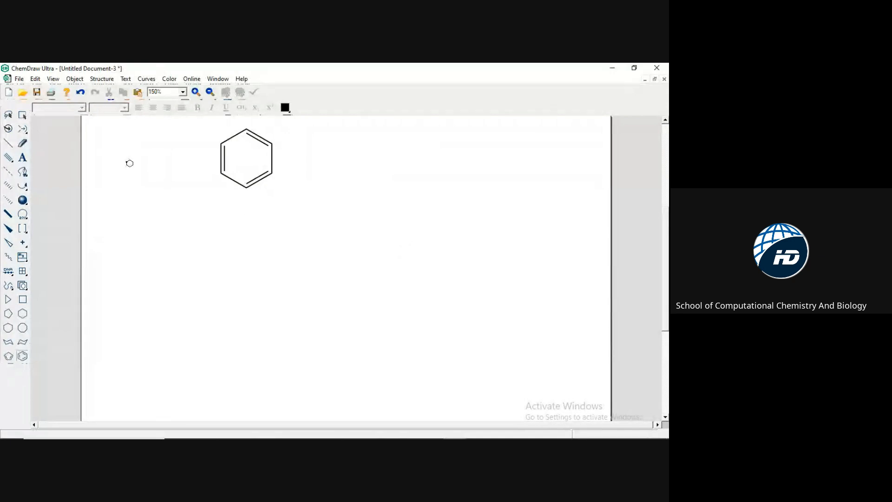
Select the benzene ring, show its Analysis and Chemical Properties windows, and deselect the ring.
{"action": "left_click", "coordinate": [23, 115]}
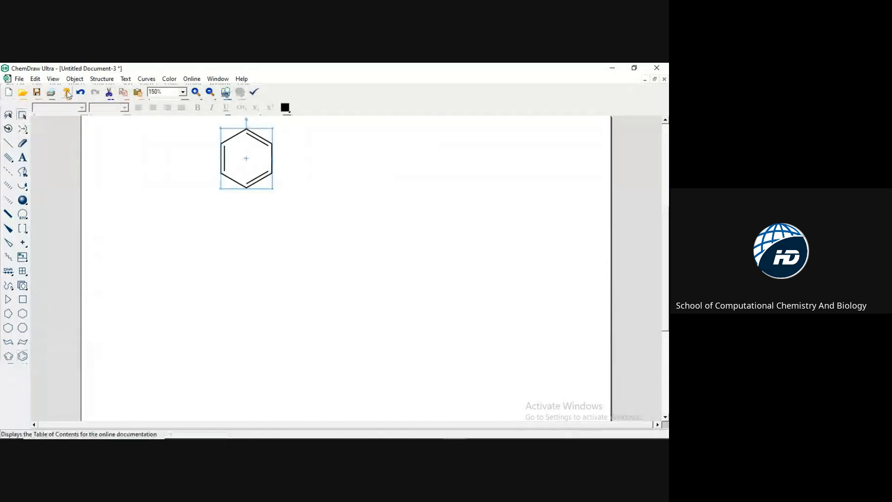
{"action": "left_click", "coordinate": [54, 81]}
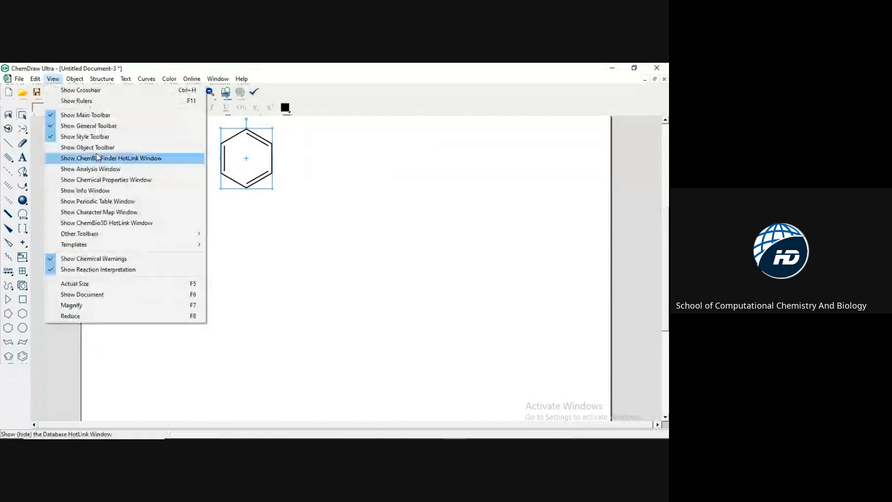
{"action": "left_click", "coordinate": [104, 170]}
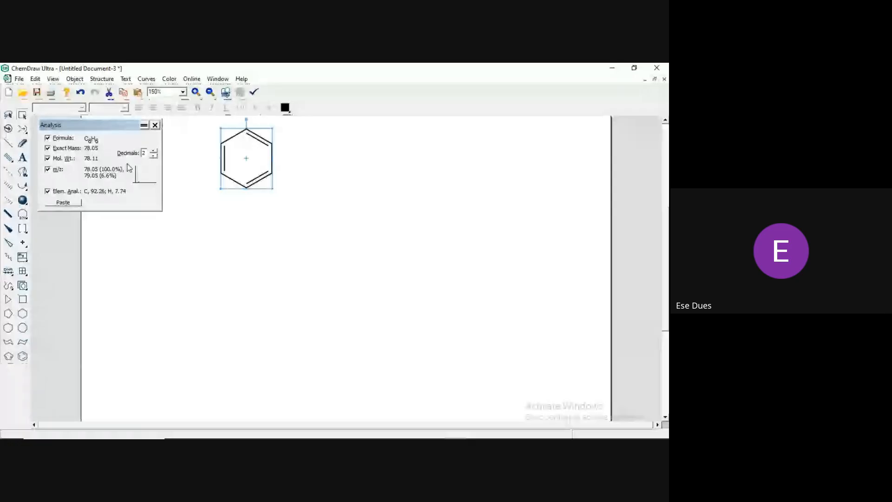
{"action": "left_click", "coordinate": [53, 80]}
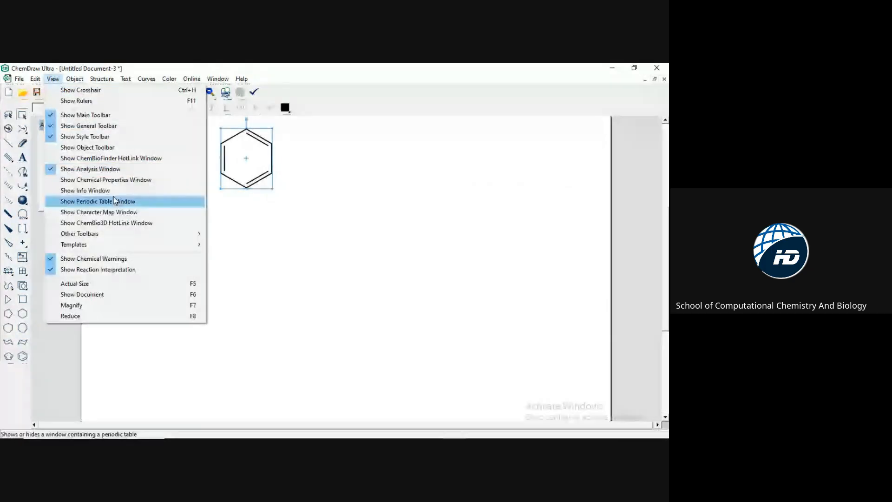
{"action": "left_click", "coordinate": [106, 180]}
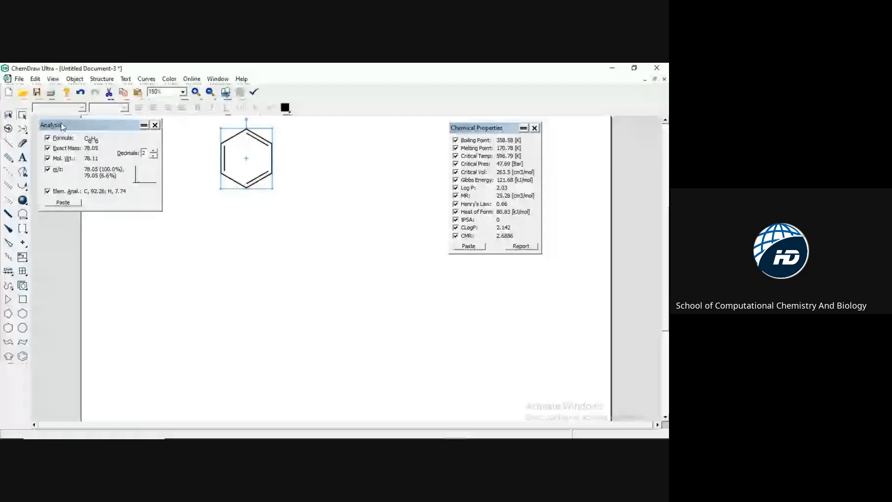
{"action": "left_click", "coordinate": [53, 79]}
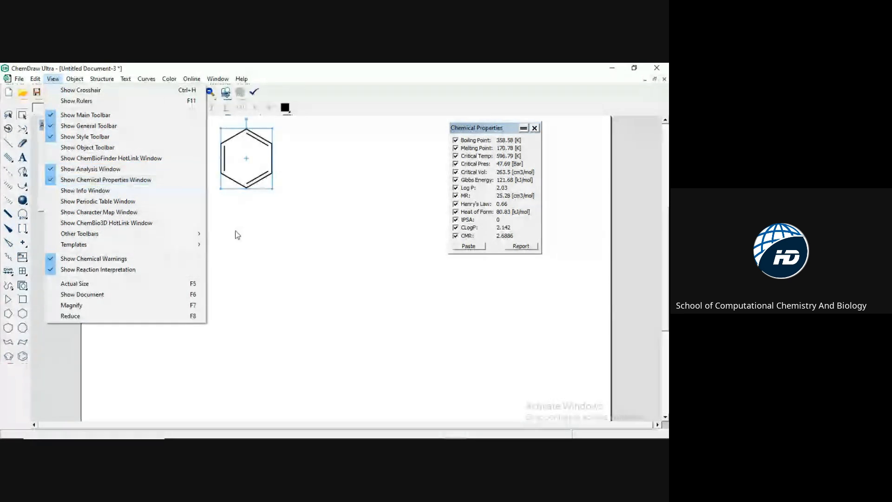
{"action": "left_click", "coordinate": [310, 298]}
{"action": "left_click", "coordinate": [311, 298]}
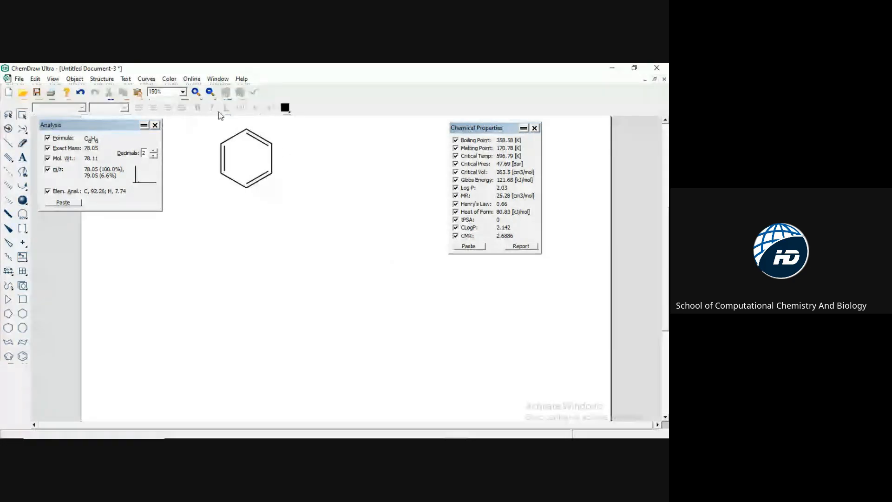
Move the benzene ring lower and slightly left on the page, and attach a single bond to its top carbon.
{"action": "left_click_drag", "start_coordinate": [212, 123], "coordinate": [306, 210]}
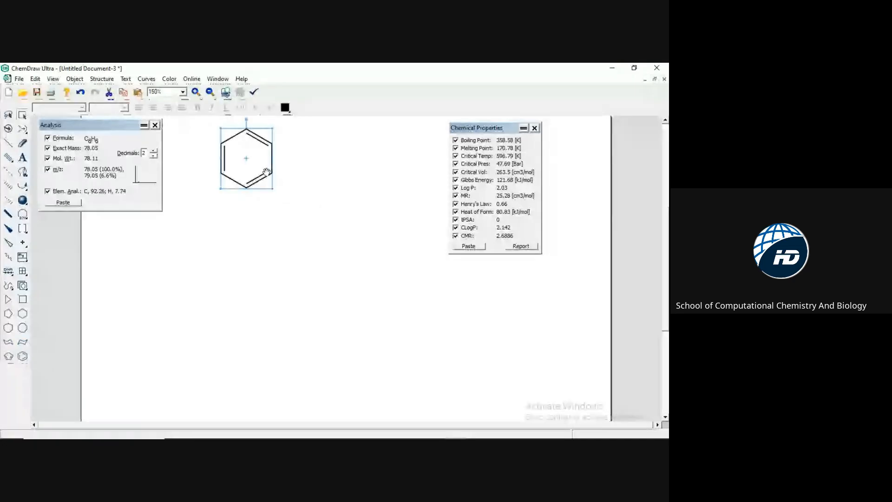
{"action": "left_click_drag", "start_coordinate": [255, 165], "coordinate": [236, 216]}
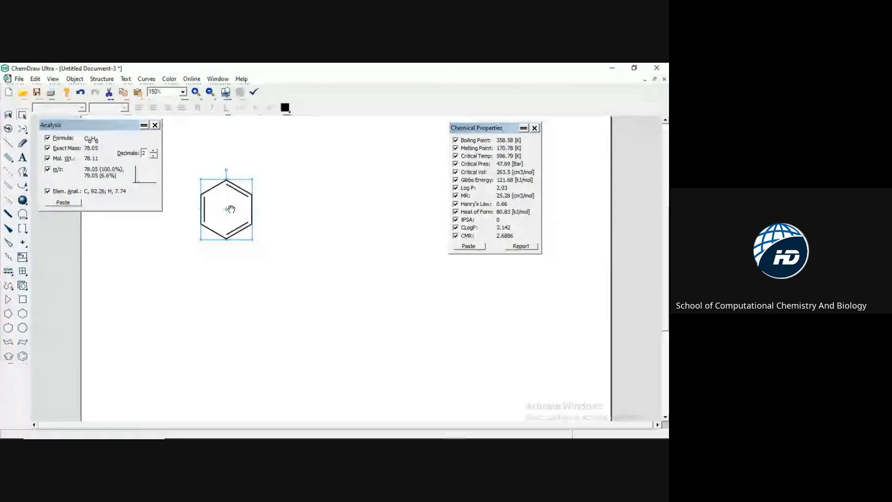
{"action": "left_click", "coordinate": [8, 142]}
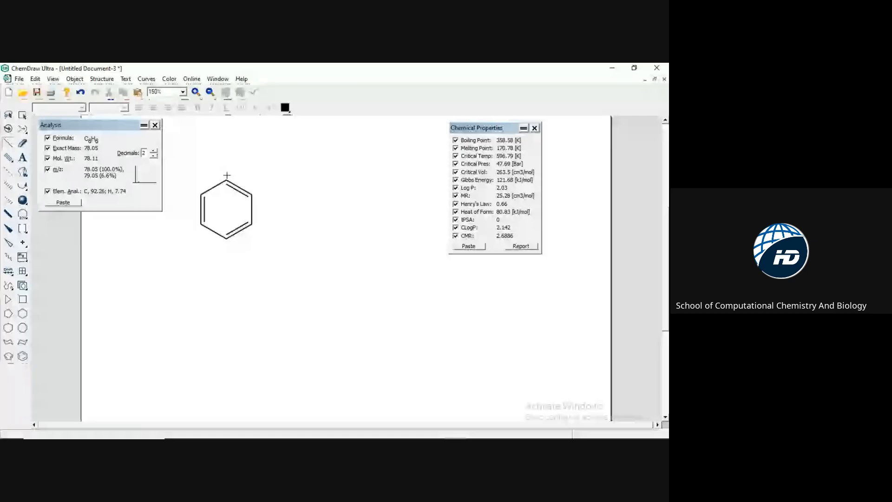
{"action": "left_click", "coordinate": [227, 176]}
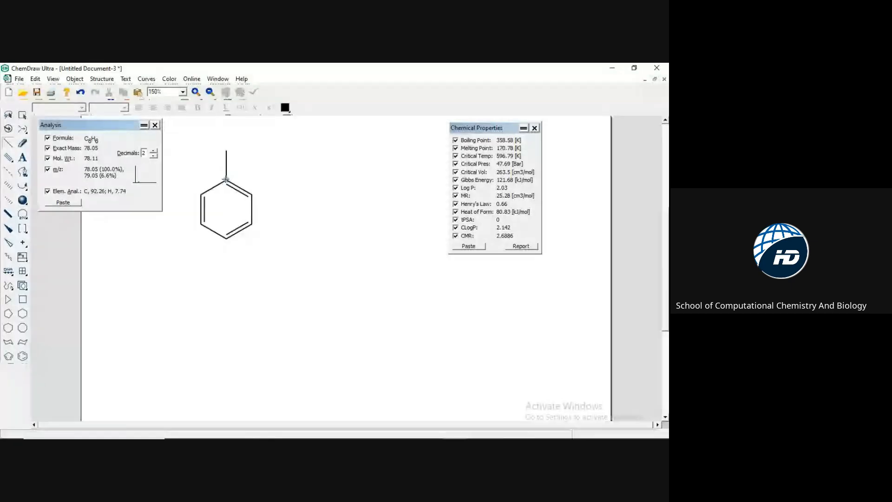
Select the methyl-substituted ring, place the Chemical Properties window below the Analysis window, and move the ring beside them.
{"action": "left_click", "coordinate": [23, 116]}
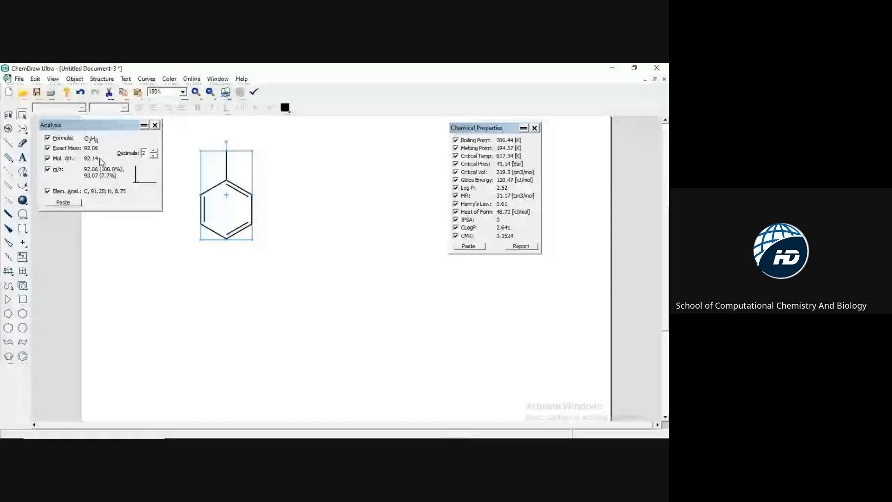
{"action": "left_click_drag", "start_coordinate": [228, 194], "coordinate": [274, 184]}
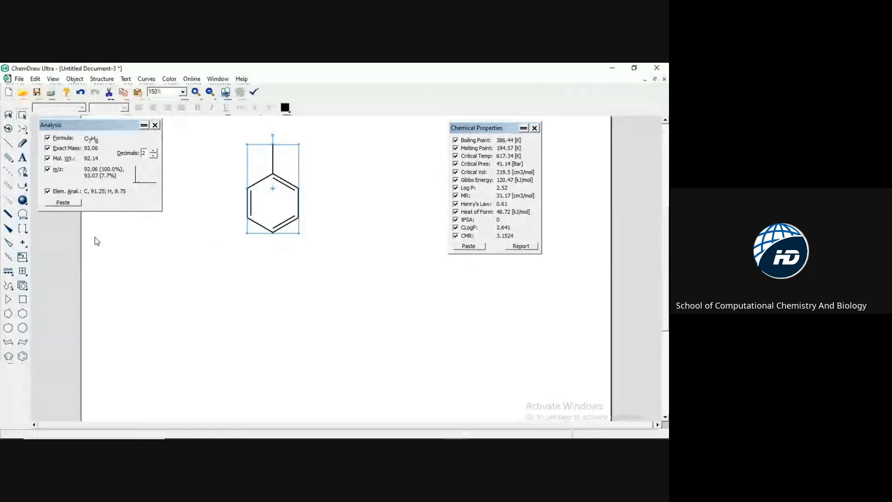
{"action": "left_click_drag", "start_coordinate": [93, 239], "coordinate": [94, 238]}
{"action": "left_click_drag", "start_coordinate": [257, 234], "coordinate": [174, 280]}
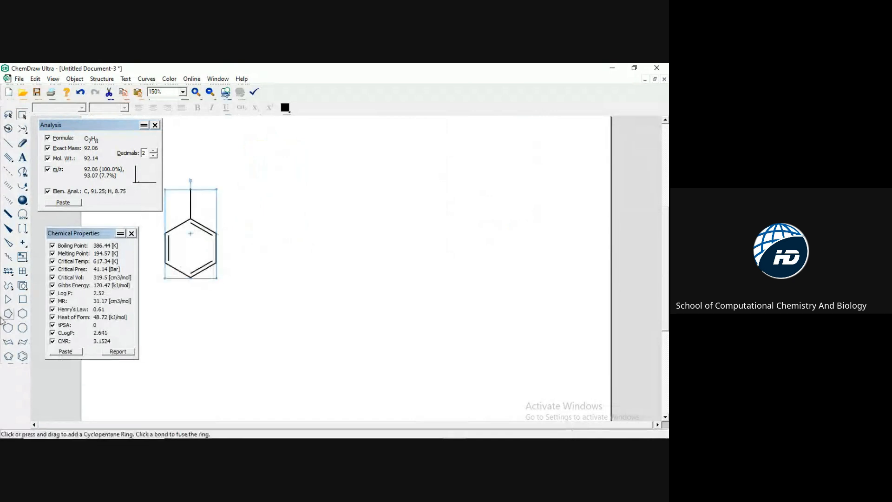
Draw a second benzene ring to the right of the first and attach a single bond to its upper-right carbon.
{"action": "left_click", "coordinate": [23, 356]}
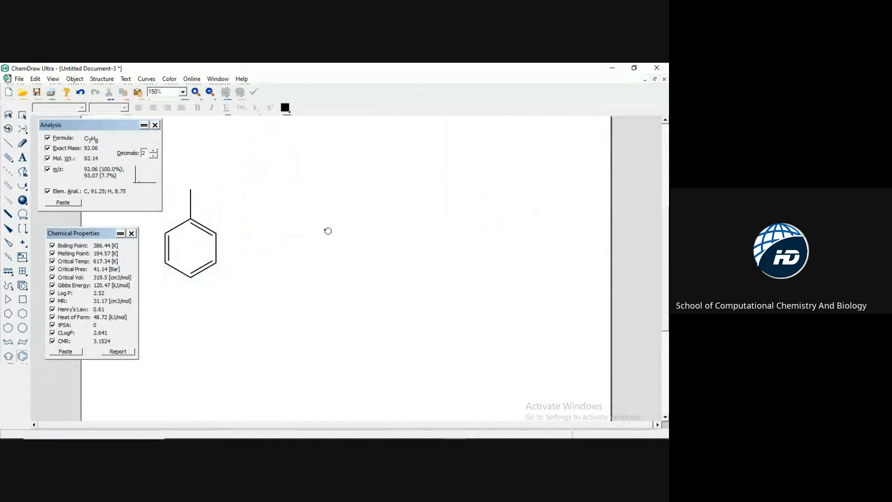
{"action": "left_click", "coordinate": [328, 231]}
{"action": "left_click", "coordinate": [9, 144]}
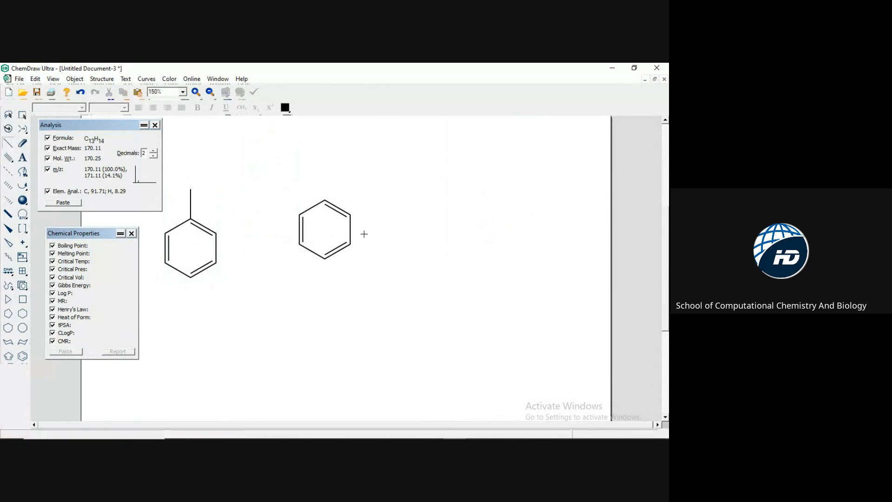
{"action": "left_click", "coordinate": [350, 214]}
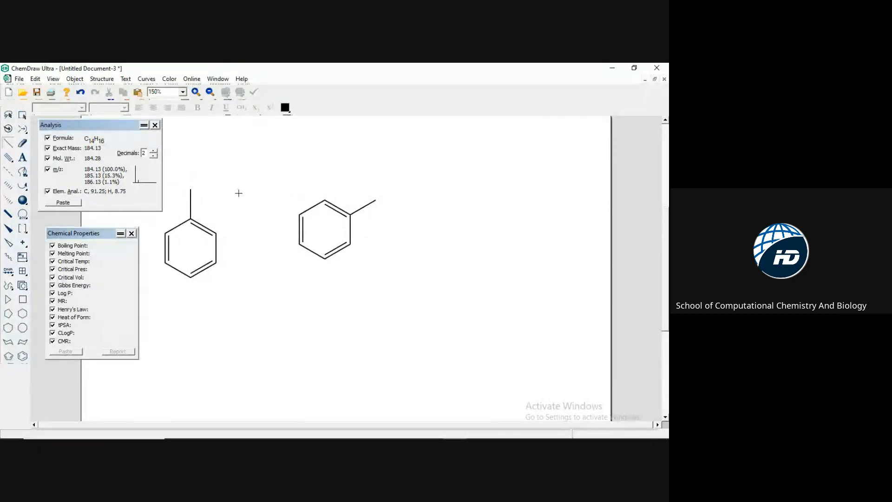
Attach a second single bond to the first ring's upper-right carbon, making it 1,2-disubstituted, and clear the selection.
{"action": "left_click", "coordinate": [216, 233]}
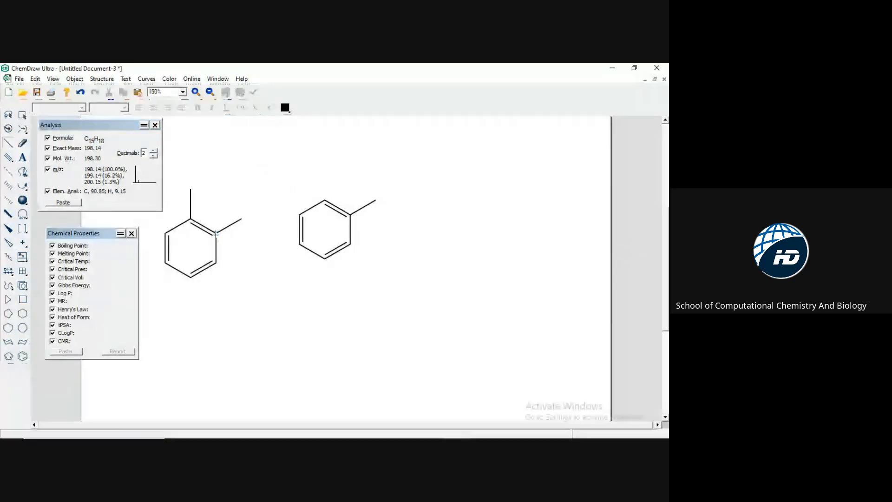
{"action": "left_click", "coordinate": [22, 116]}
{"action": "left_click", "coordinate": [273, 360]}
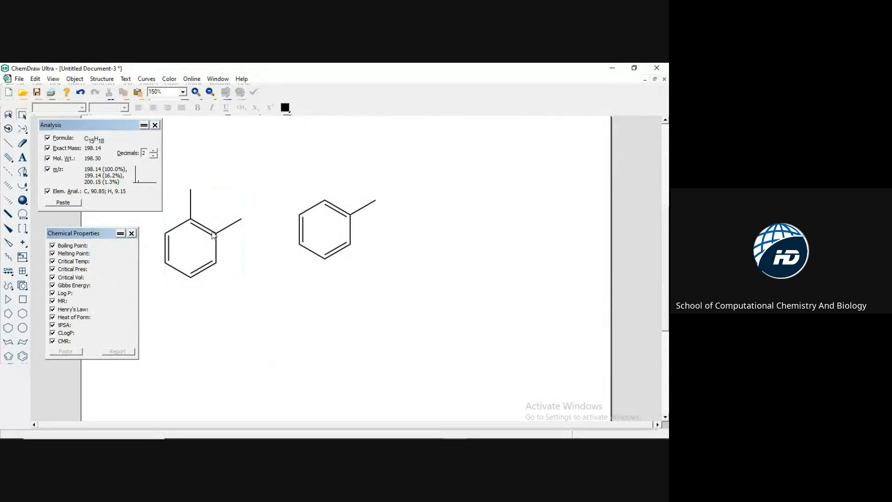
Make the second ring 1,3-disubstituted with single bonds on its top and lower-right carbons, erasing the bond on its upper-right carbon.
{"action": "left_click", "coordinate": [8, 142]}
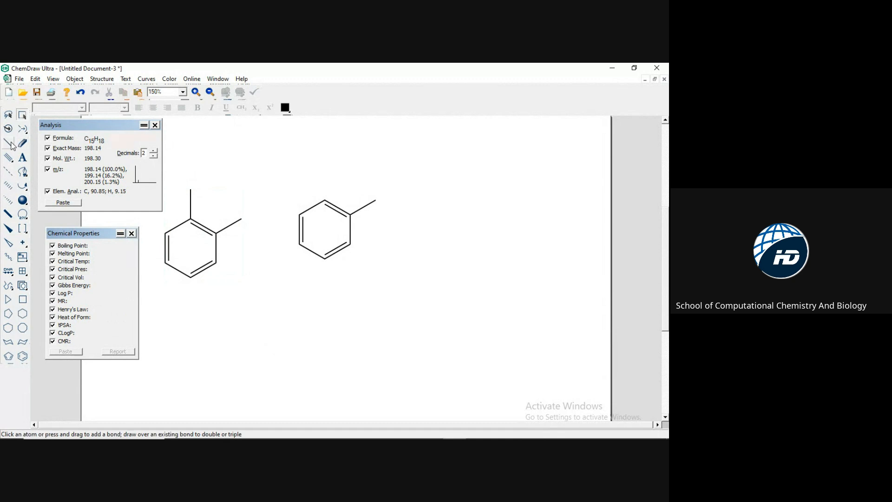
{"action": "left_click", "coordinate": [325, 200]}
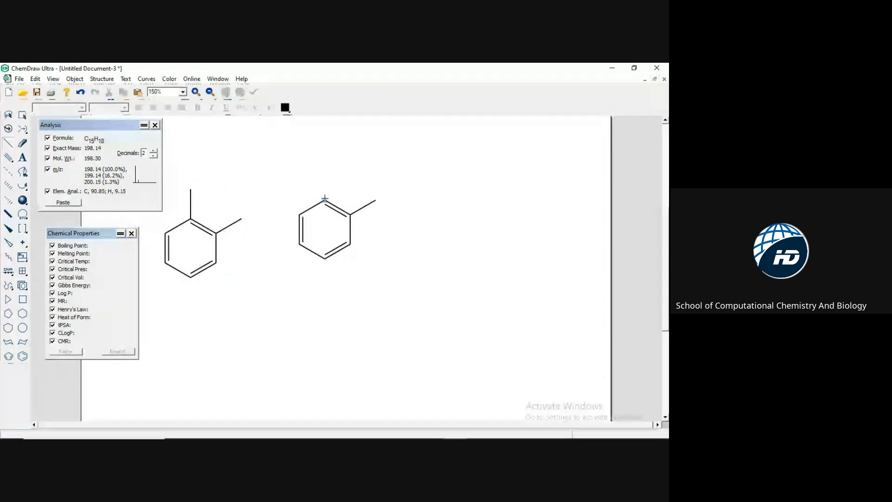
{"action": "left_click", "coordinate": [22, 143]}
{"action": "left_click", "coordinate": [368, 206]}
{"action": "left_click", "coordinate": [7, 147]}
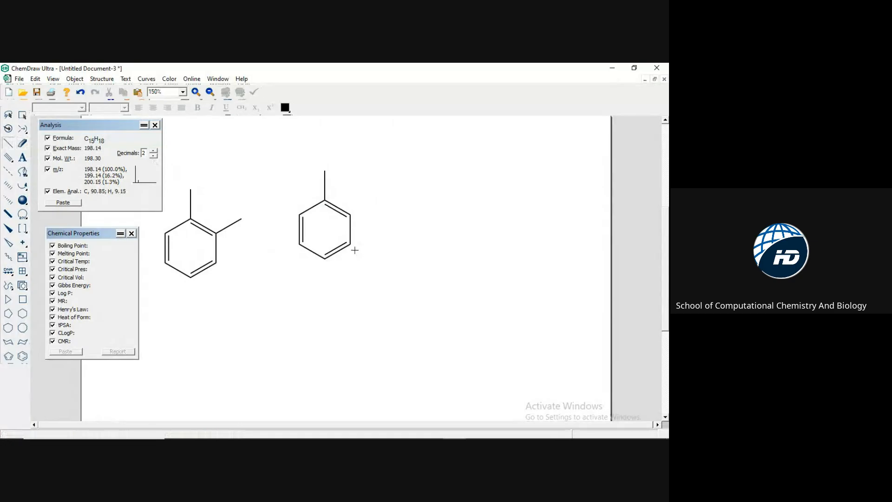
{"action": "left_click", "coordinate": [352, 245]}
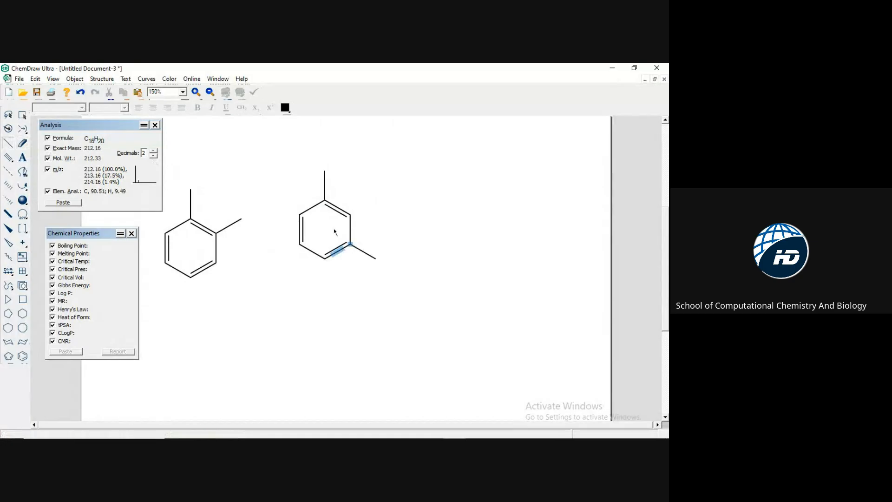
Select the 1,3-disubstituted ring, hide the Chemical Properties window, and move the ring farther right on the page.
{"action": "left_click", "coordinate": [23, 115]}
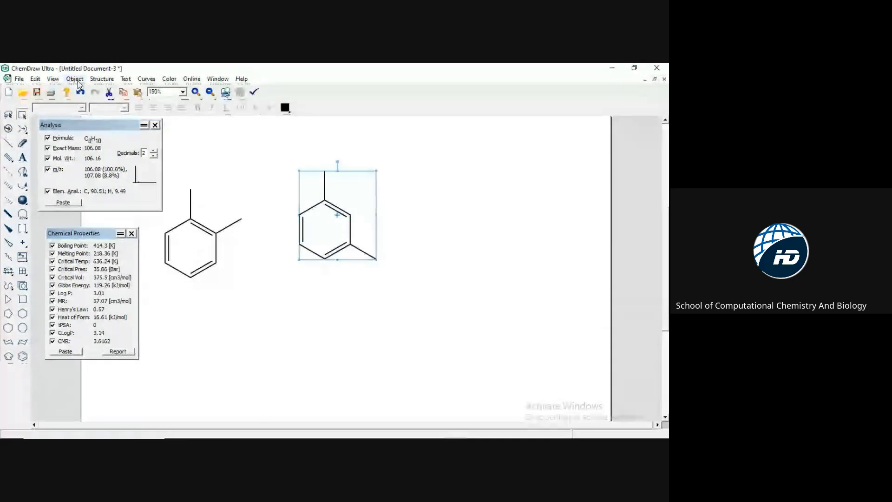
{"action": "left_click", "coordinate": [53, 79]}
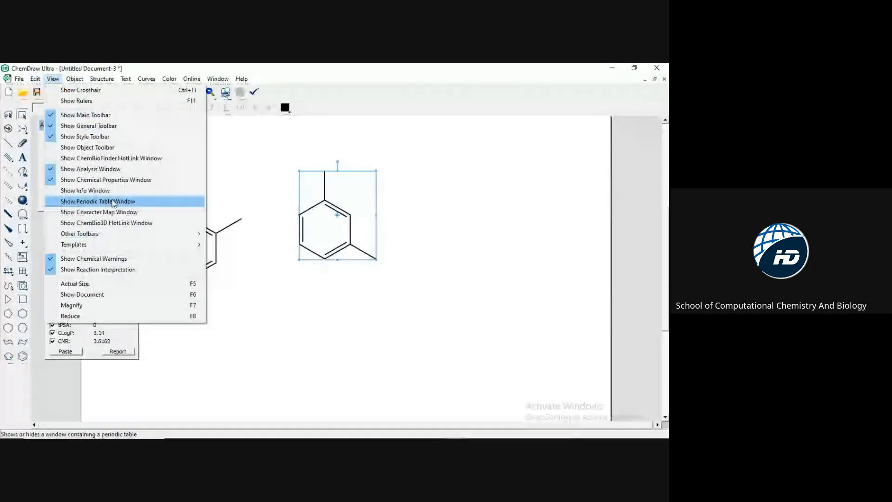
{"action": "left_click", "coordinate": [108, 171]}
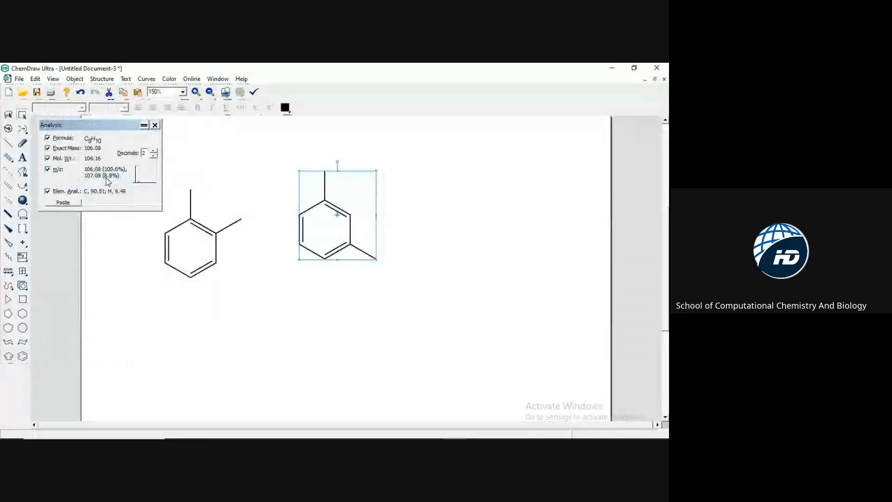
{"action": "left_click_drag", "start_coordinate": [328, 194], "coordinate": [353, 216]}
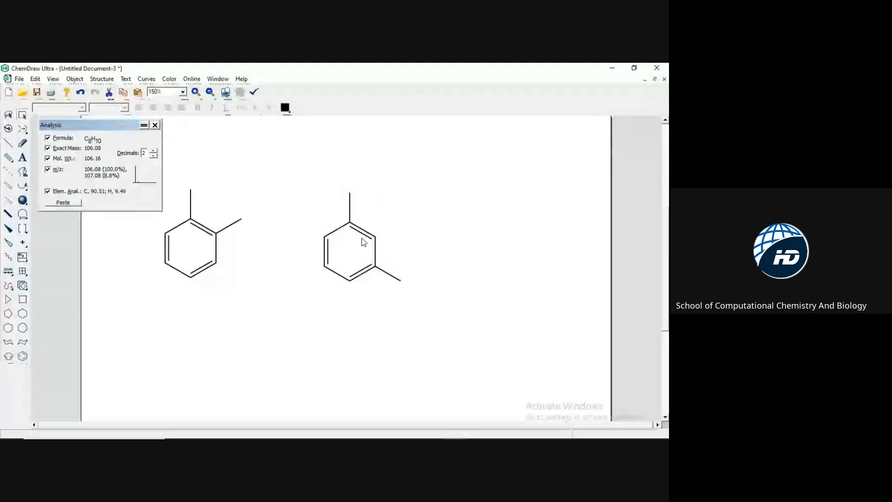
{"action": "left_click", "coordinate": [362, 236]}
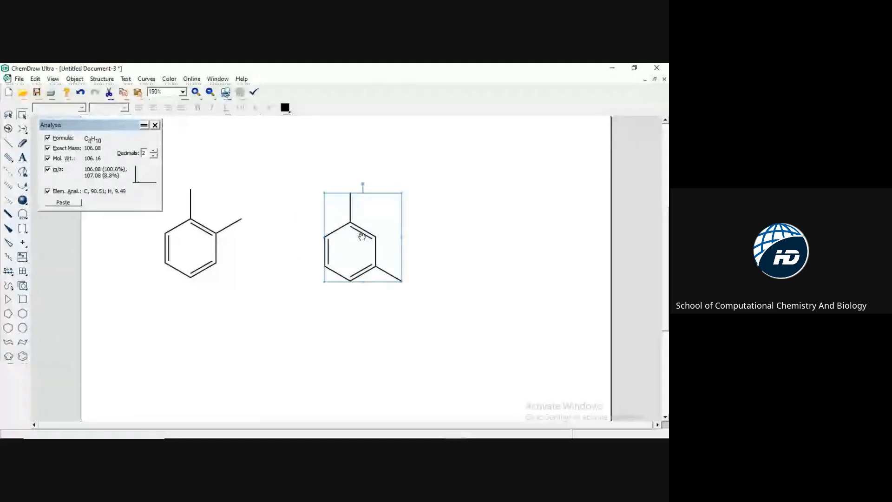
{"action": "left_click_drag", "start_coordinate": [362, 236], "coordinate": [412, 223]}
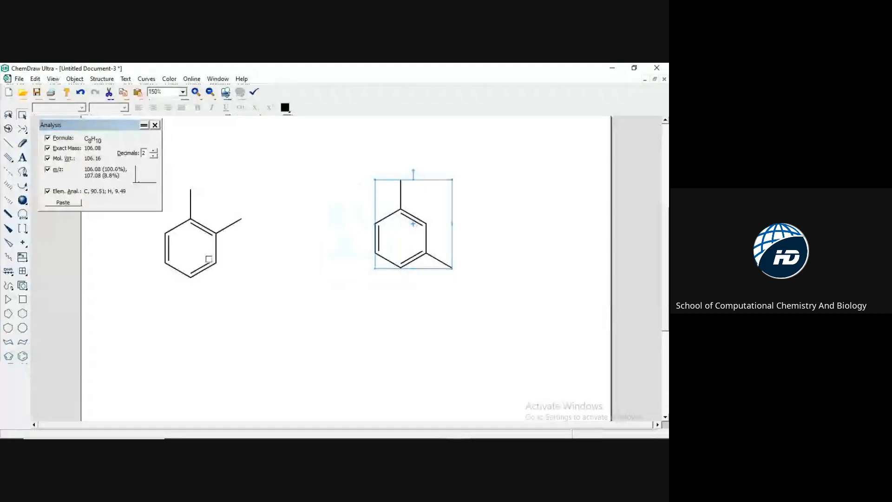
Move the 1,2-disubstituted ring right and slightly up, and show the Chemical Properties window for it.
{"action": "left_click_drag", "start_coordinate": [133, 213], "coordinate": [152, 178]}
{"action": "left_click_drag", "start_coordinate": [211, 248], "coordinate": [259, 237]}
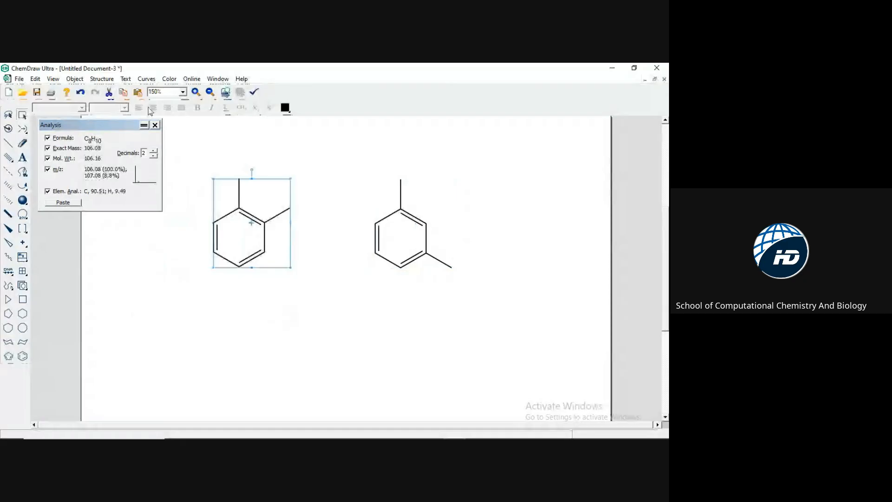
{"action": "left_click", "coordinate": [53, 79]}
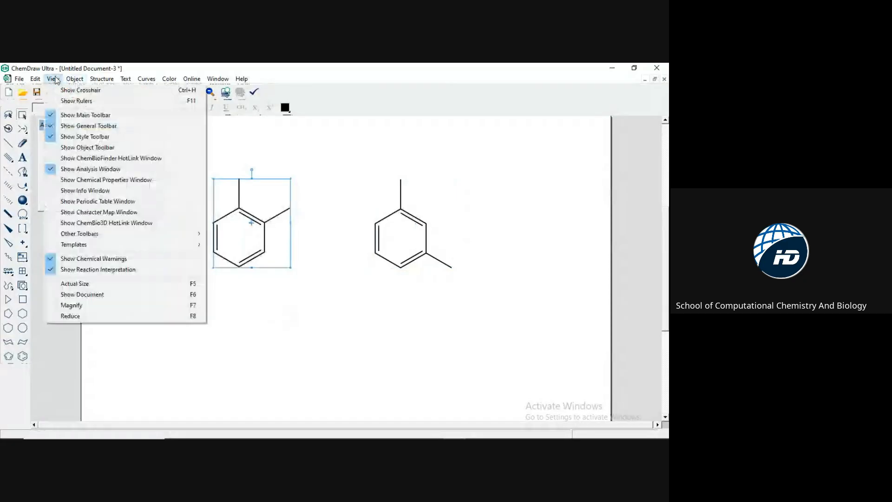
{"action": "left_click", "coordinate": [94, 180]}
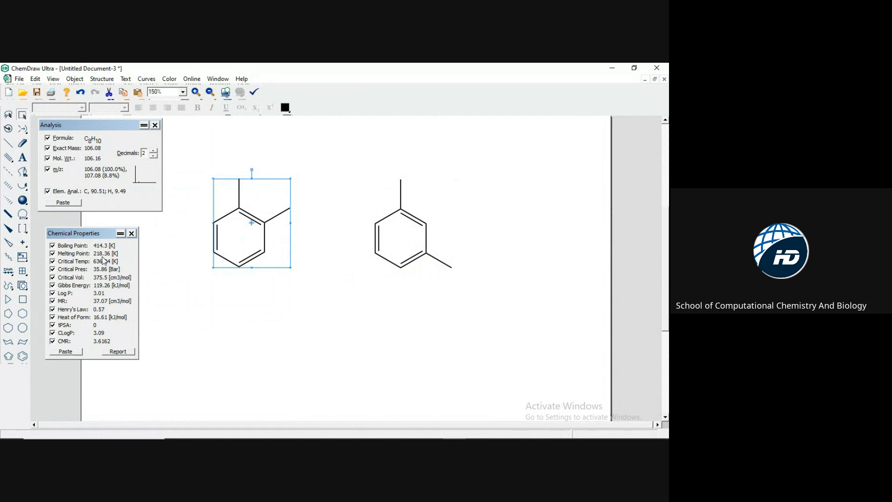
Select the 1,3-disubstituted ring and reopen the Chemical Properties window to examine its values against the other isomer.
{"action": "left_click_drag", "start_coordinate": [345, 168], "coordinate": [528, 327]}
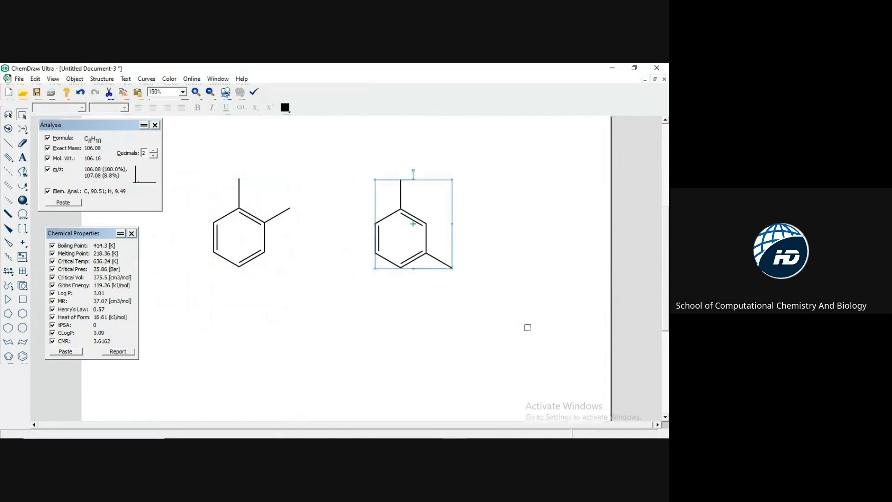
{"action": "left_click", "coordinate": [53, 80]}
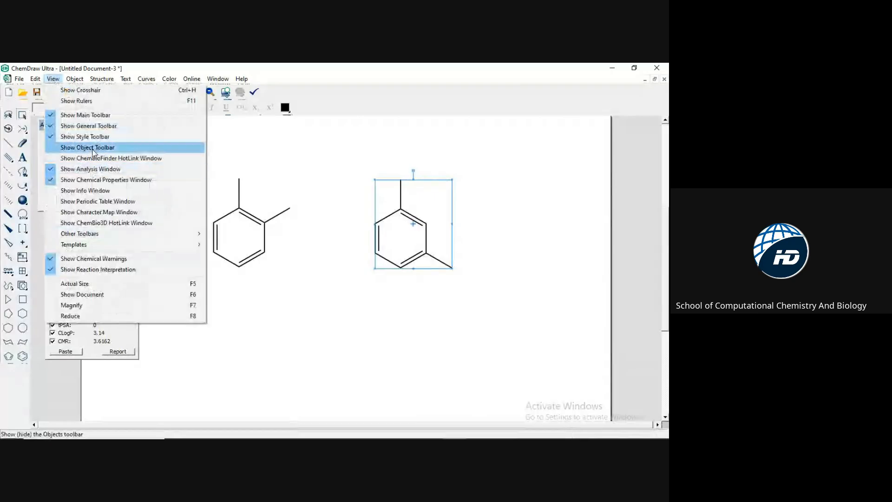
{"action": "left_click", "coordinate": [97, 180]}
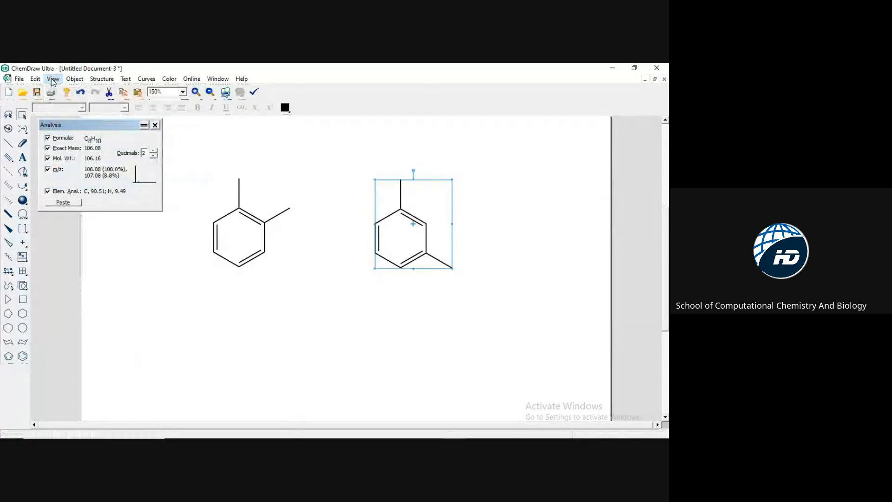
{"action": "left_click", "coordinate": [53, 79]}
{"action": "left_click", "coordinate": [97, 179]}
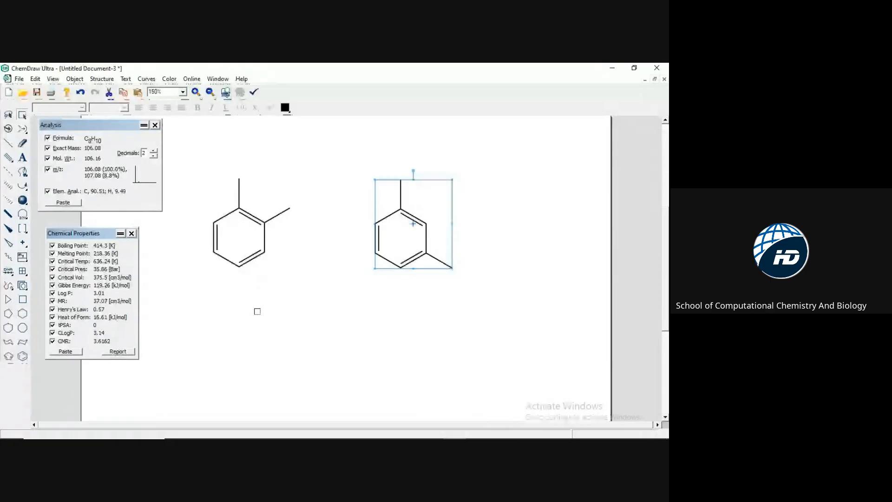
Switch to the Photos app and view the Beginners course.jpg image.
{"action": "mouse_move", "coordinate": [339, 429]}
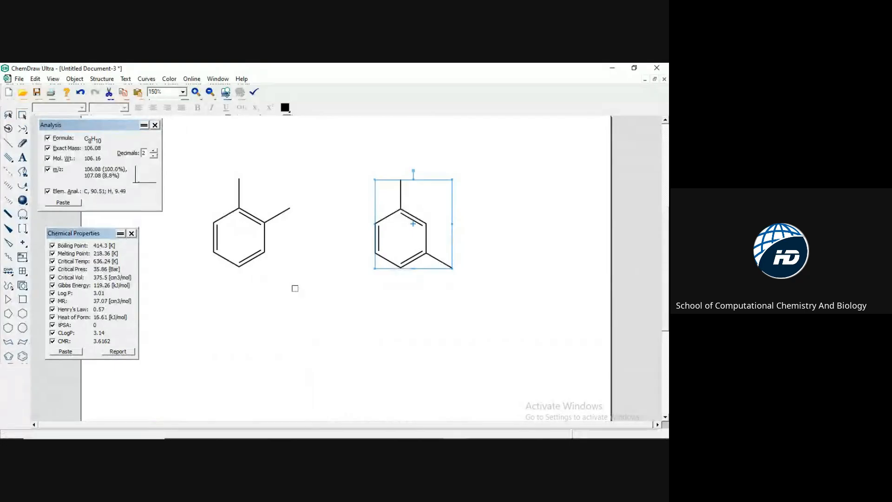
{"action": "mouse_move", "coordinate": [387, 437]}
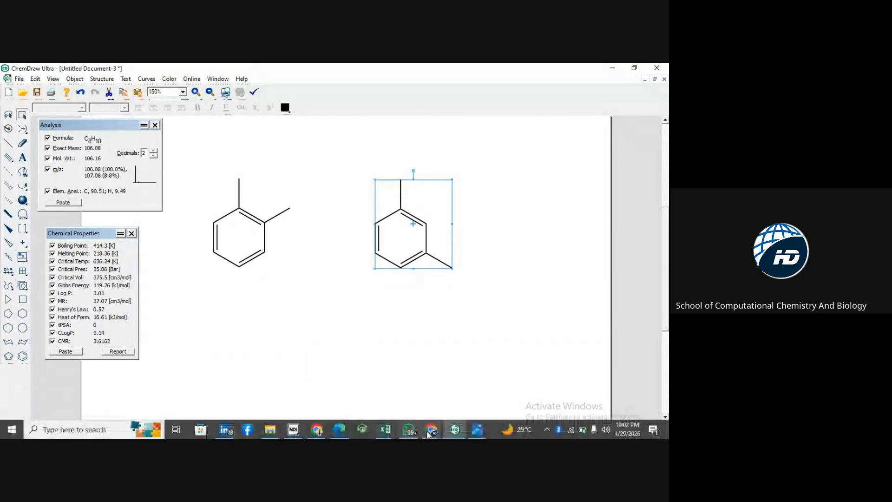
{"action": "left_click", "coordinate": [477, 431]}
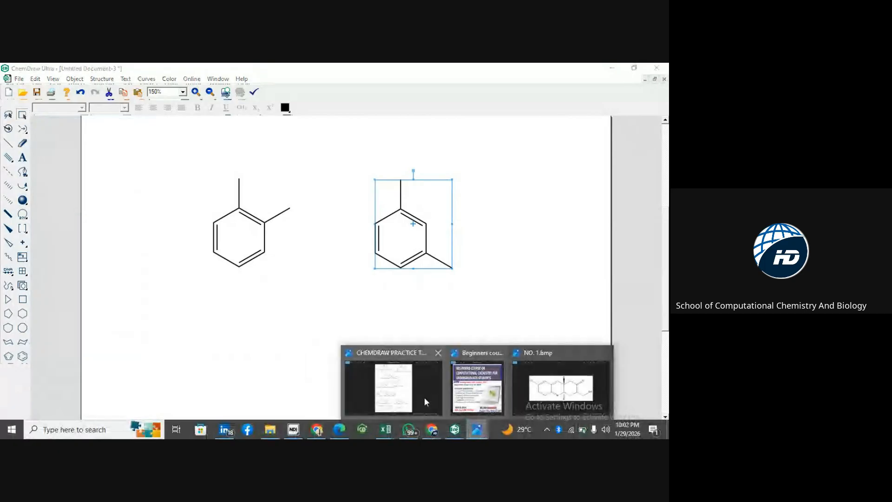
{"action": "left_click", "coordinate": [489, 403]}
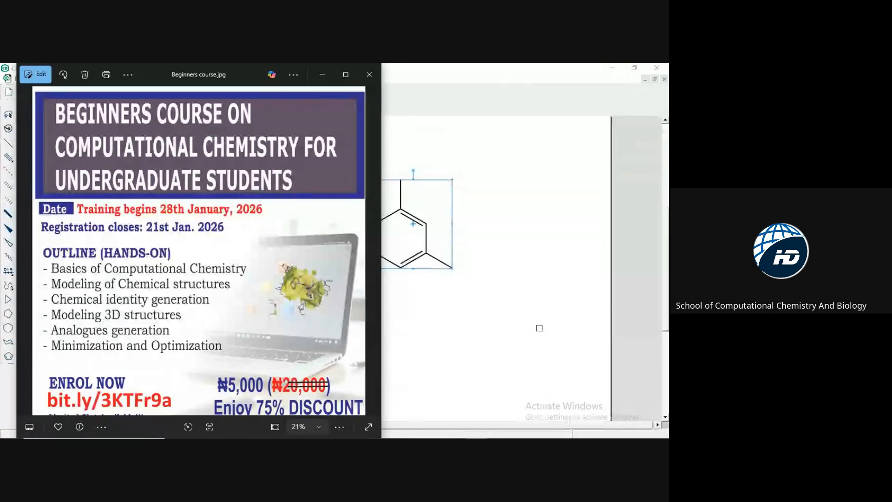
Switch to File Explorer, search the Documents folder for "DRAW THIS", and open the DRAW THIS PDF.
{"action": "mouse_move", "coordinate": [411, 435]}
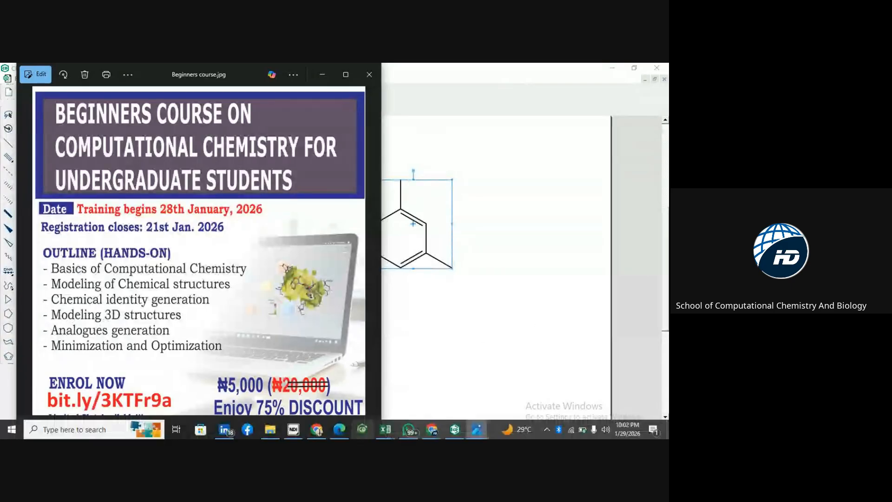
{"action": "left_click", "coordinate": [268, 432]}
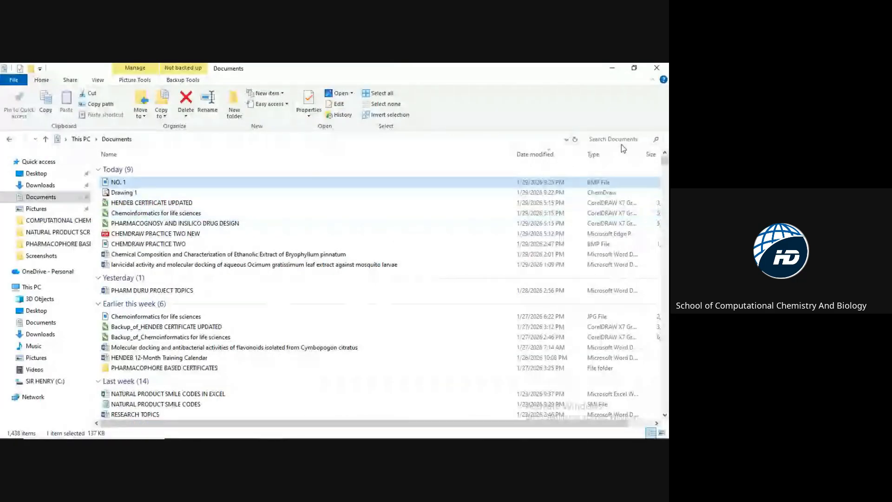
{"action": "left_click", "coordinate": [598, 141]}
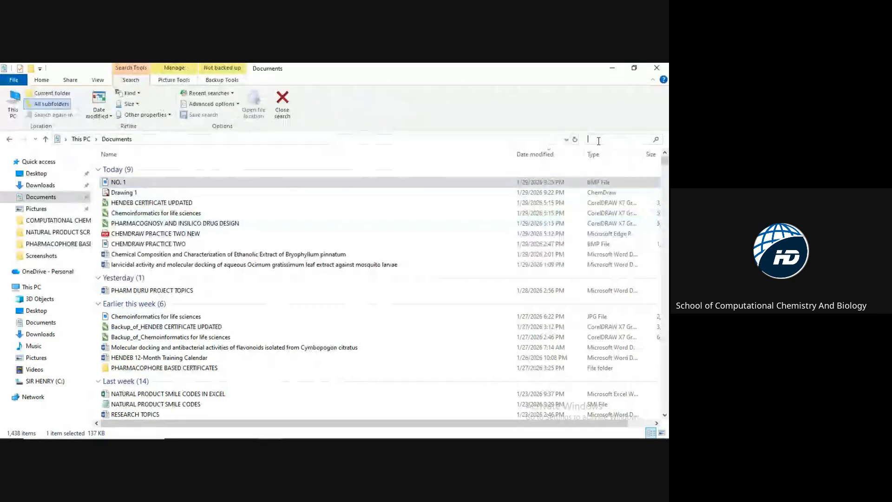
{"action": "type", "text": "DRAW THIS"}
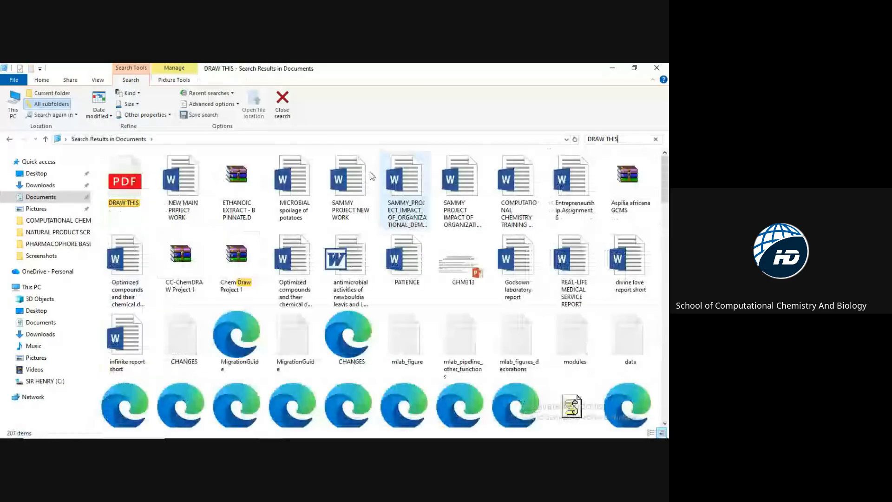
{"action": "left_click", "coordinate": [133, 180]}
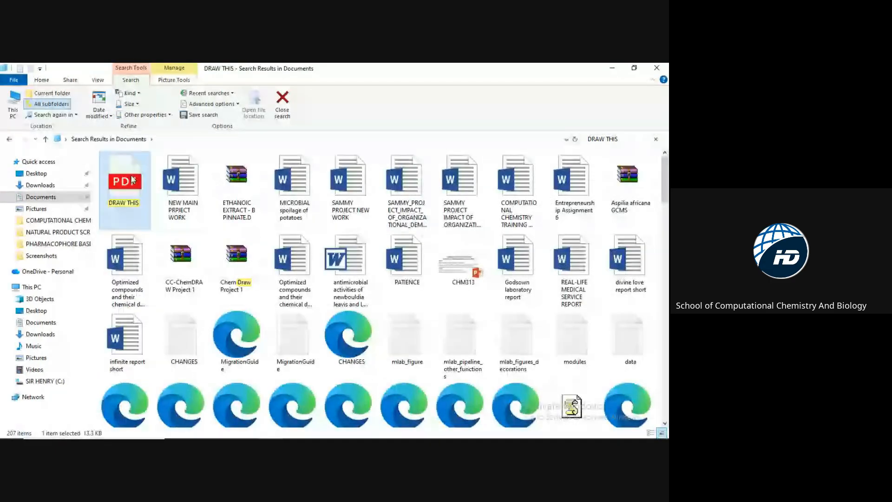
{"action": "double_click", "coordinate": [131, 176]}
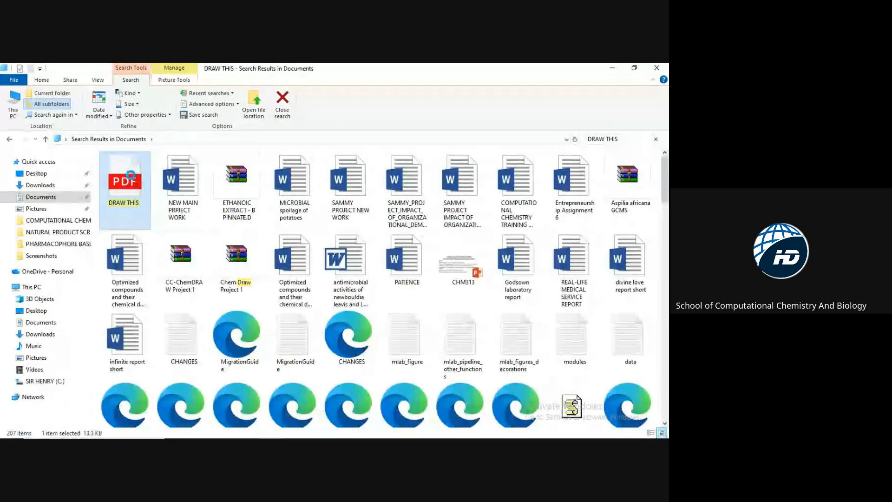
Switch to Microsoft Edge, close the DRAW THIS PDF, and return to the File Explorer search results.
{"action": "left_click", "coordinate": [339, 434]}
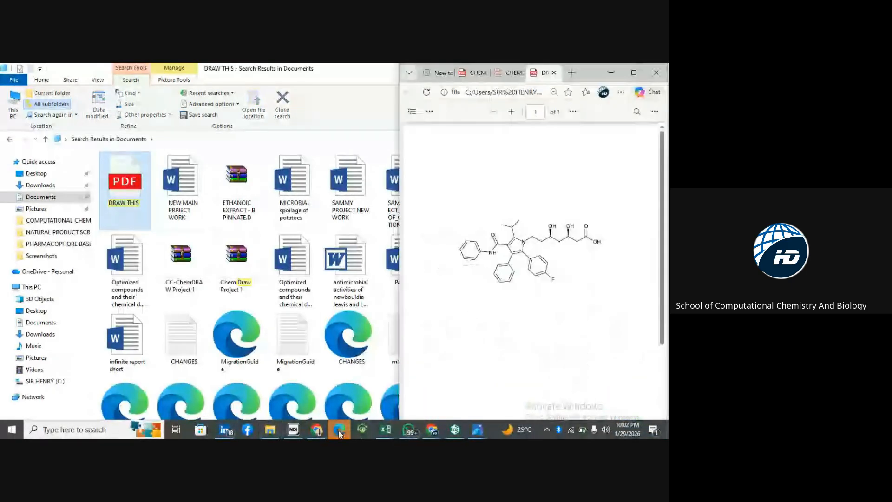
{"action": "left_click", "coordinate": [554, 73]}
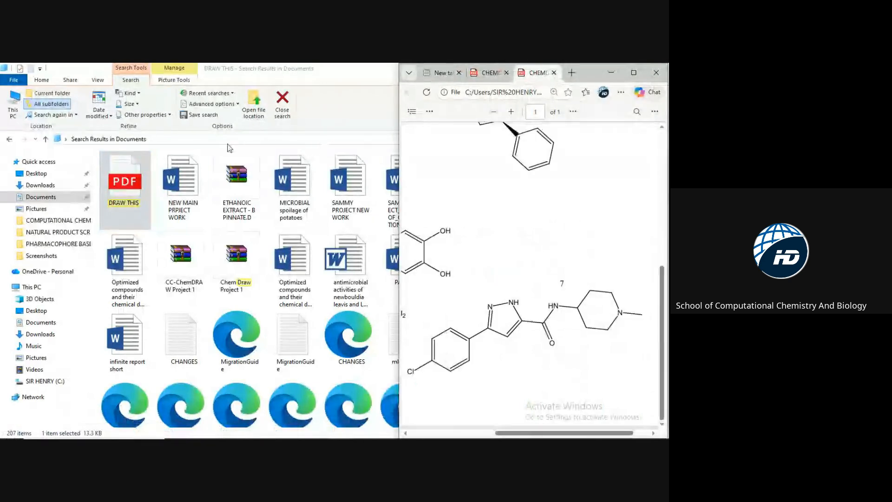
{"action": "left_click", "coordinate": [366, 74]}
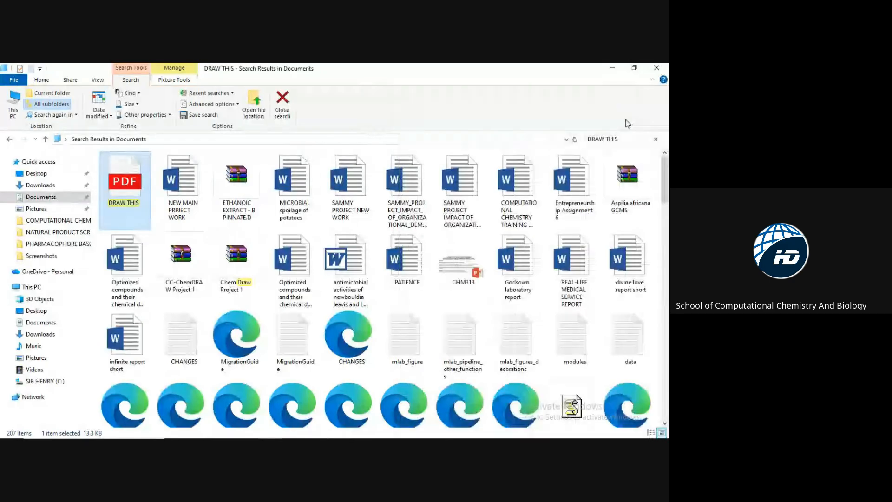
Search the Documents folder for "WEEKEND D" and open the WEEKEND DRILL 1 PDF.
{"action": "left_click", "coordinate": [635, 139]}
{"action": "type", "text": "WE"}
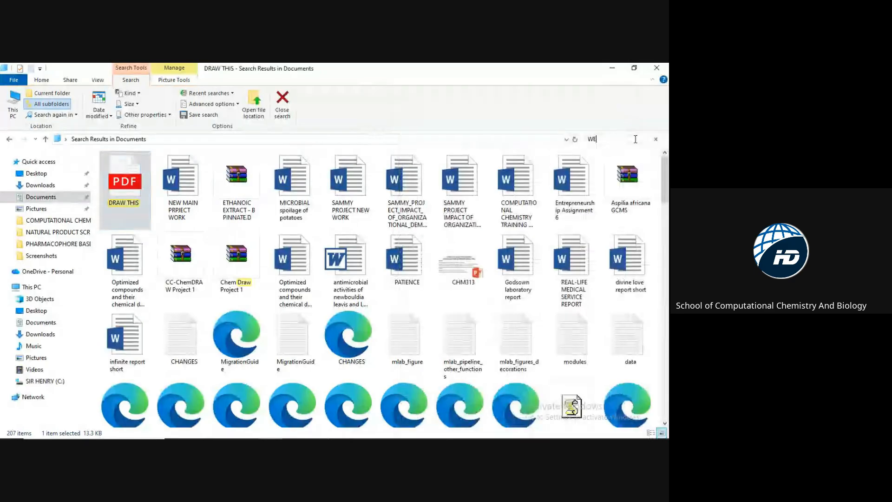
{"action": "type", "text": "EKED"}
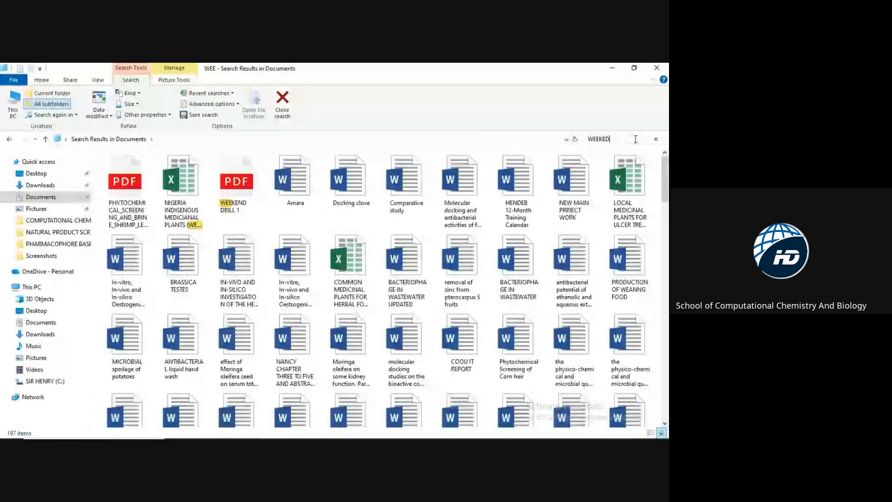
{"action": "key", "text": "BackSpace"}
{"action": "key", "text": "BackSpace"}
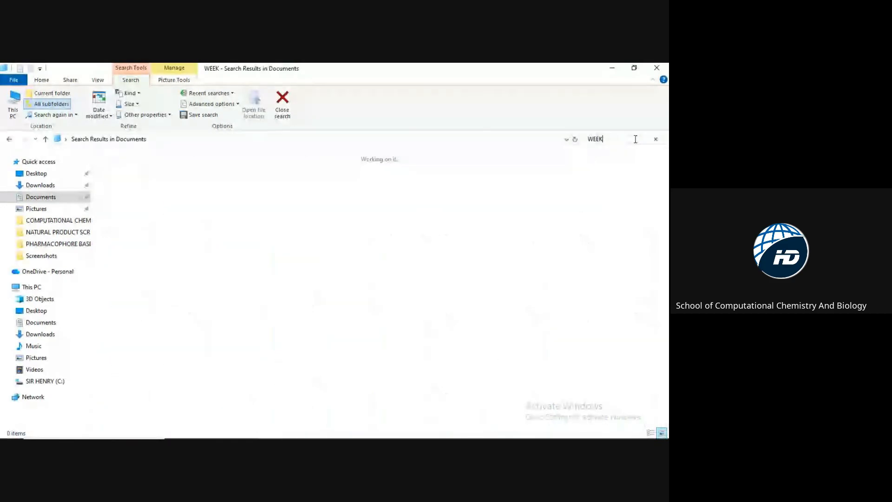
{"action": "type", "text": "END D"}
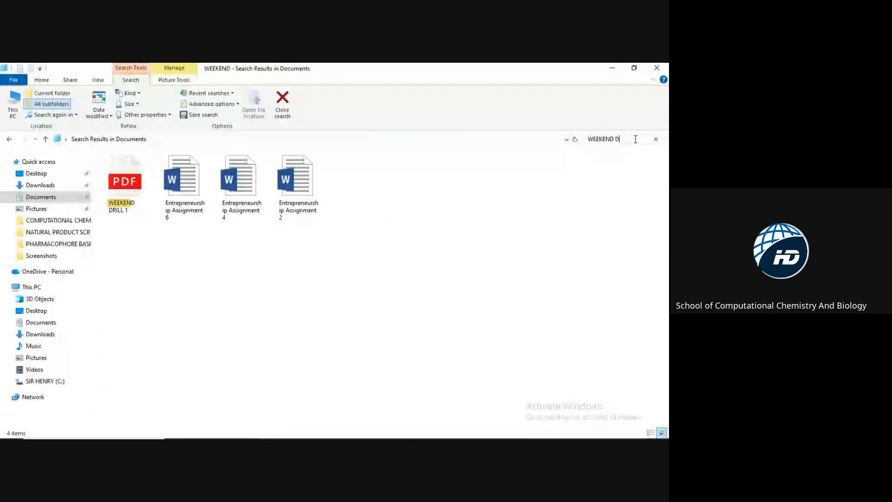
{"action": "left_click", "coordinate": [134, 189]}
{"action": "double_click", "coordinate": [134, 189]}
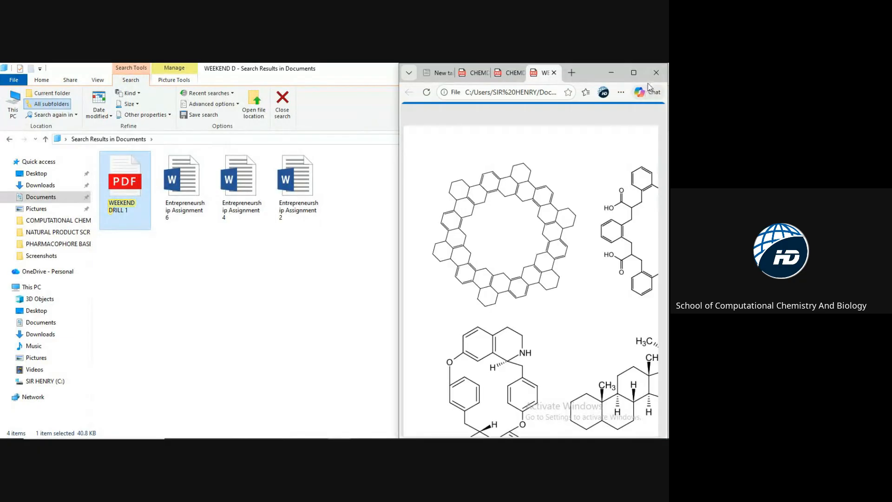
Maximize the browser window and enlarge the WEEKEND DRILL 1 page to examine its practice structures, including the two large ring compounds.
{"action": "left_click", "coordinate": [634, 73]}
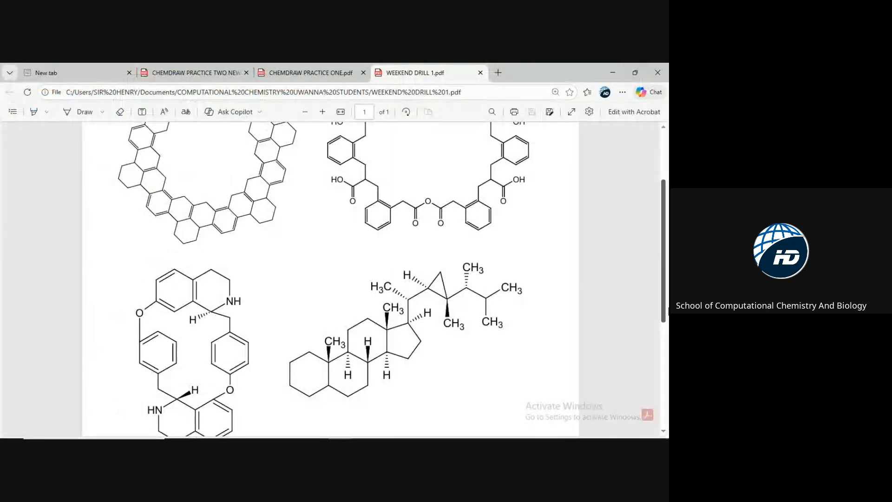
{"action": "left_click_drag", "start_coordinate": [668, 310], "coordinate": [661, 275]}
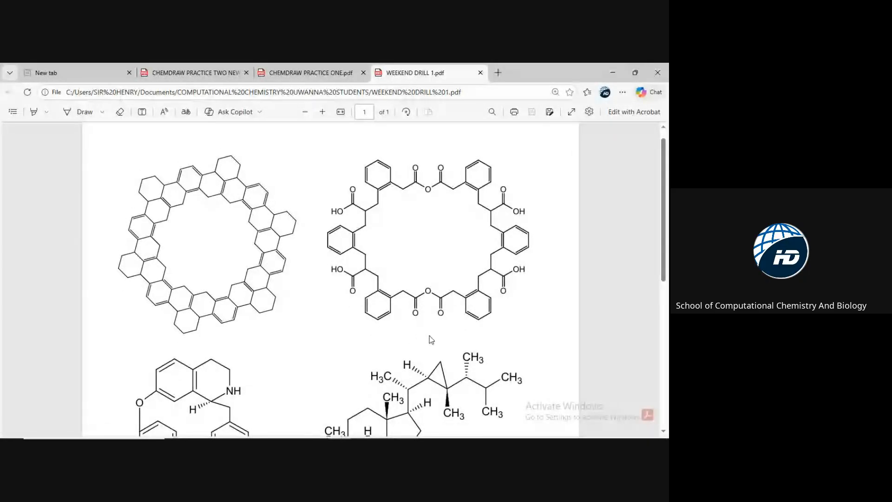
{"action": "scroll", "coordinate": [385, 335], "scroll_direction": "up", "scroll_amount": 1, "text": "ctrl"}
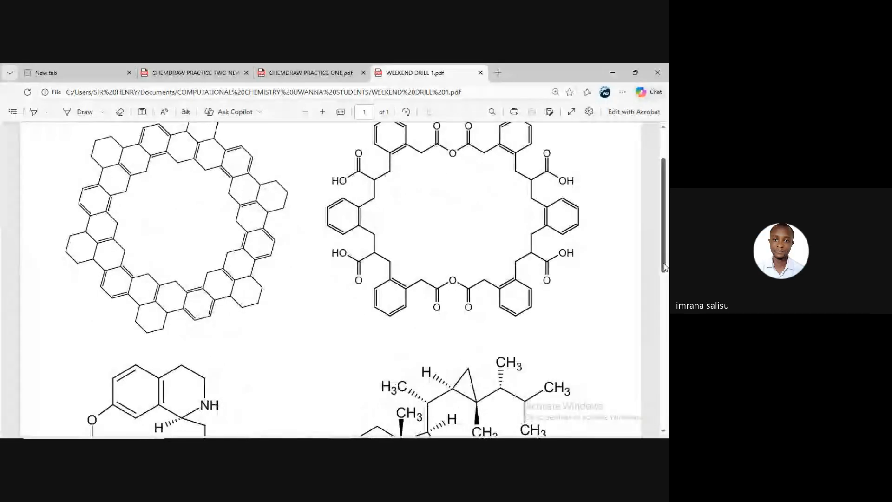
{"action": "scroll", "coordinate": [665, 253], "scroll_direction": "up", "scroll_amount": 2}
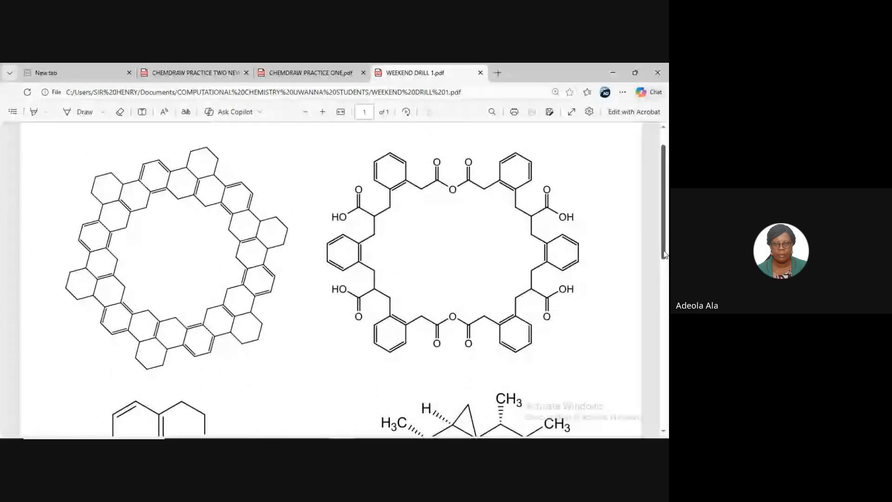